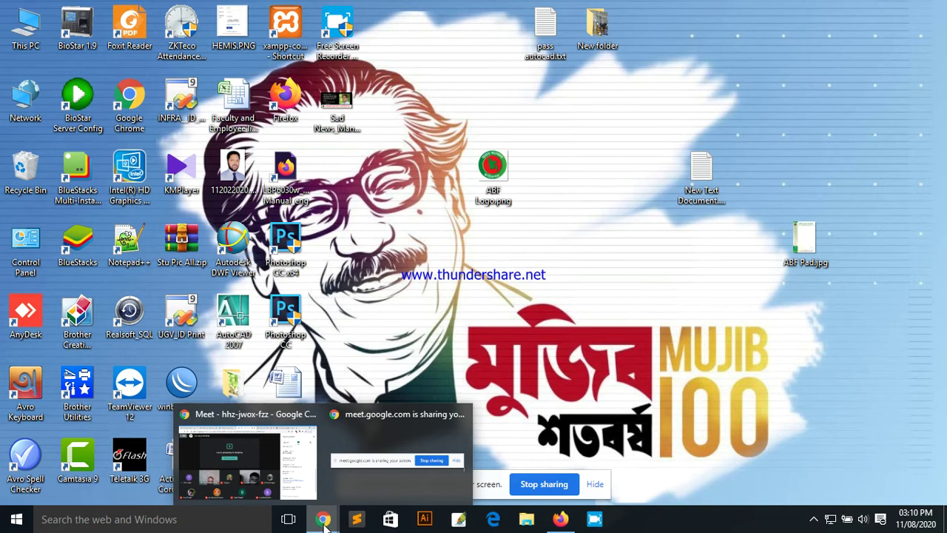
Step: Minimize the Google Meet window and refresh the desktop four times
click(277, 470)
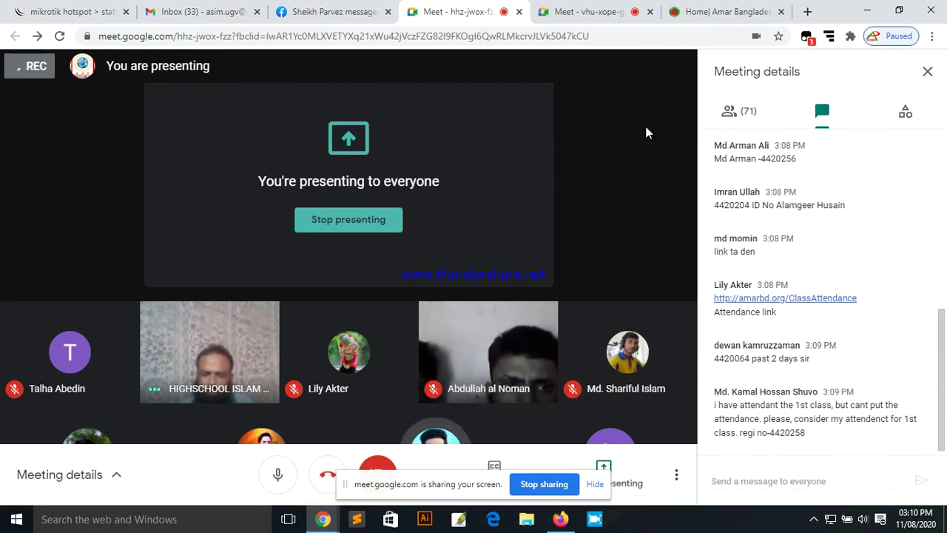
click(866, 11)
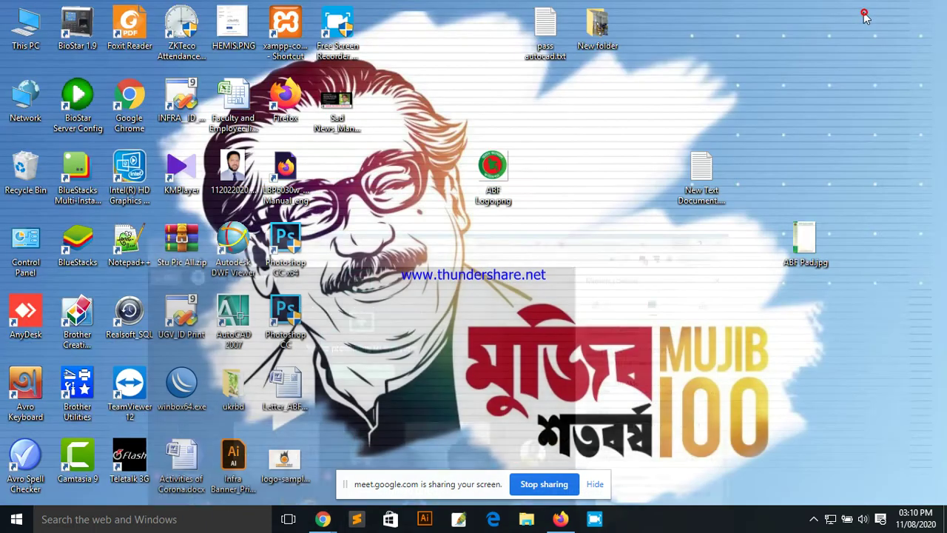
right_click(596, 174)
click(620, 212)
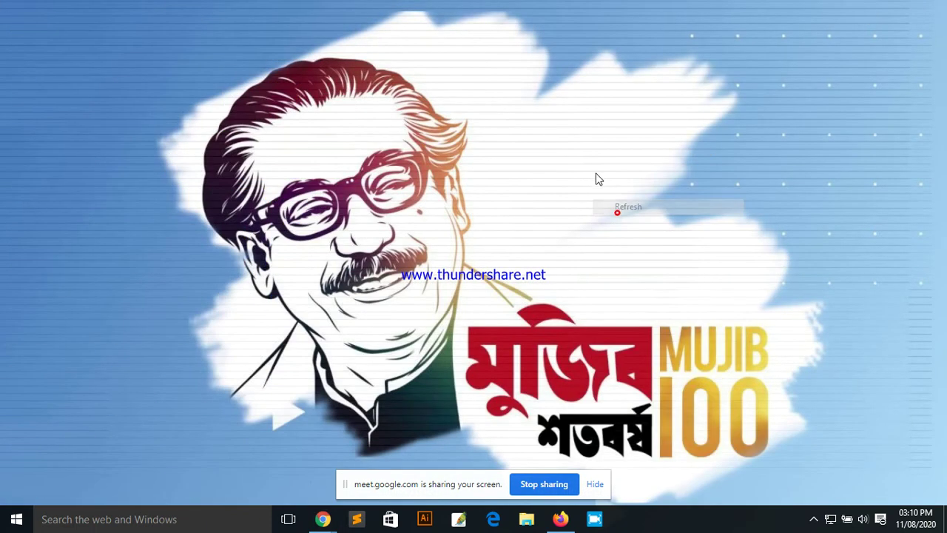
right_click(585, 156)
click(611, 197)
right_click(581, 156)
click(611, 194)
right_click(588, 159)
click(611, 196)
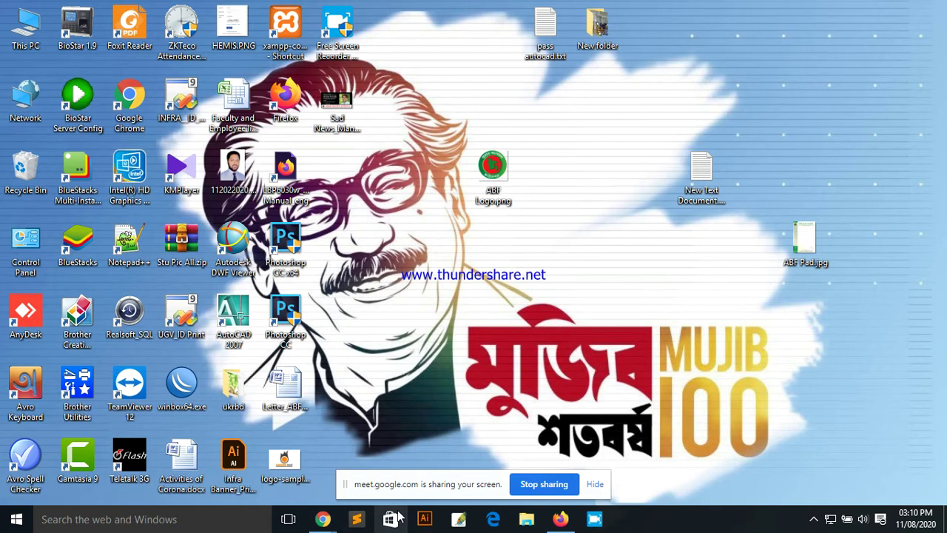
Step: Bring the Meet presentation window back, hide its screen-sharing notice bar, and minimize it
click(323, 518)
click(352, 492)
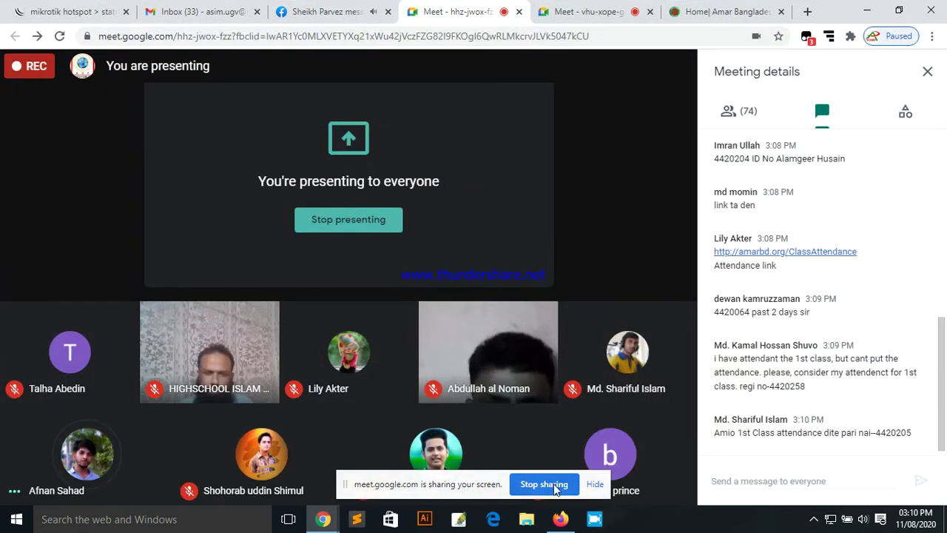
mouse_move(622, 484)
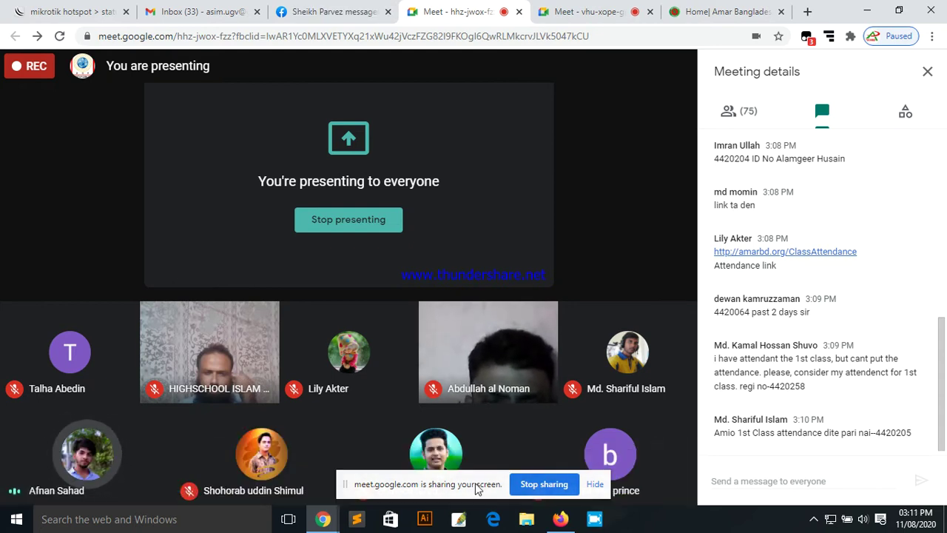
click(595, 484)
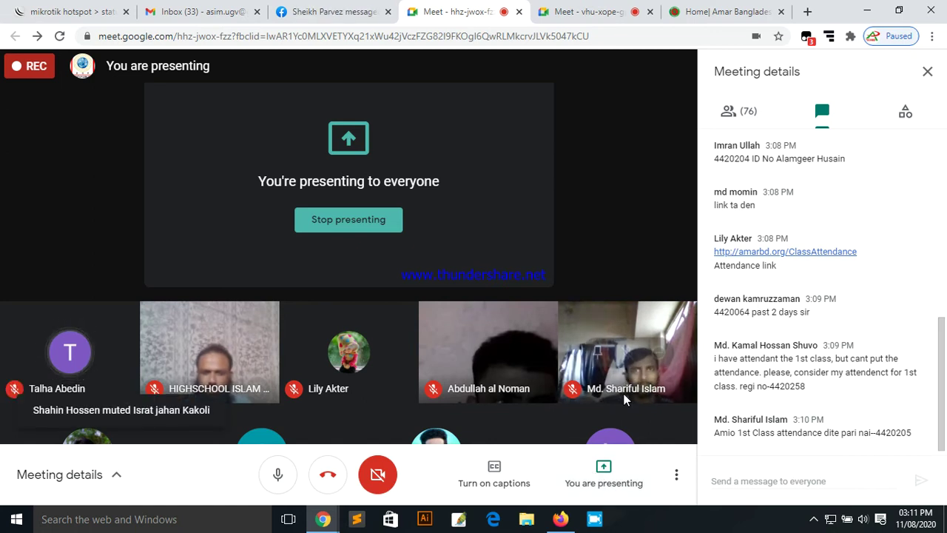
mouse_move(592, 392)
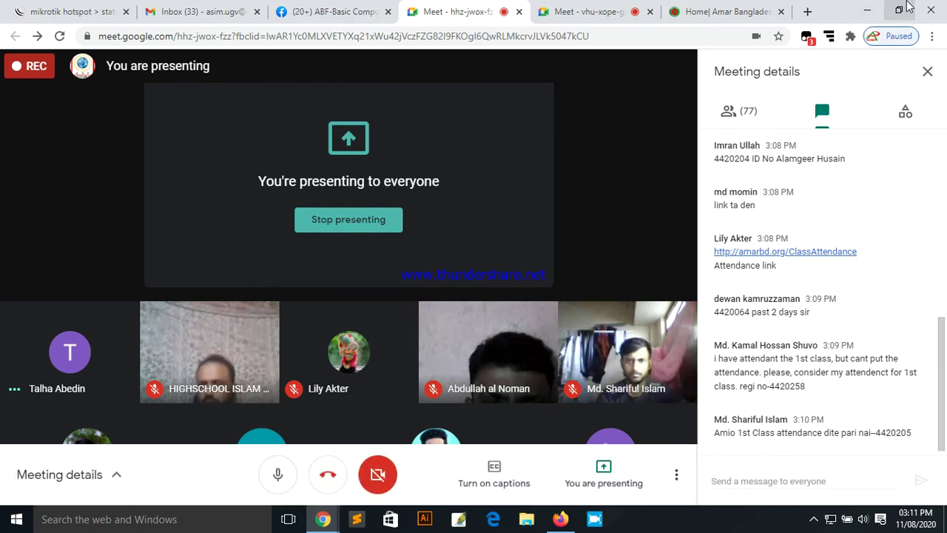
click(868, 10)
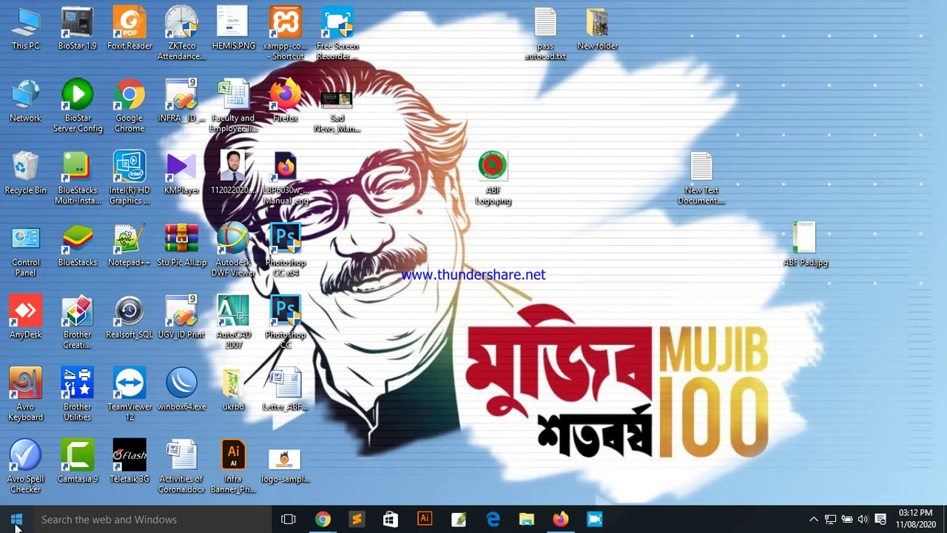
Step: Open the Start menu with the taskbar's Start button
click(16, 521)
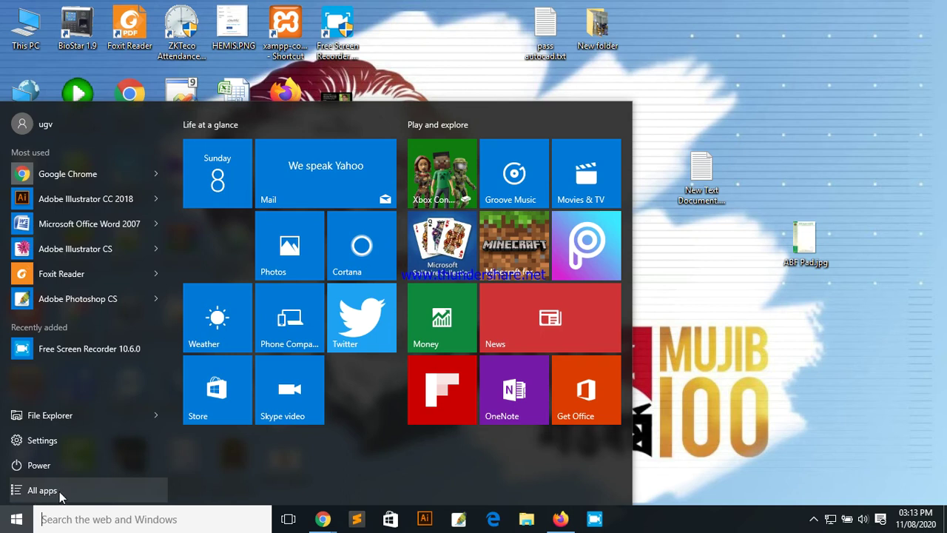
Step: Show All apps, scroll to M, and expand Microsoft Office to reveal Word 2007
click(61, 492)
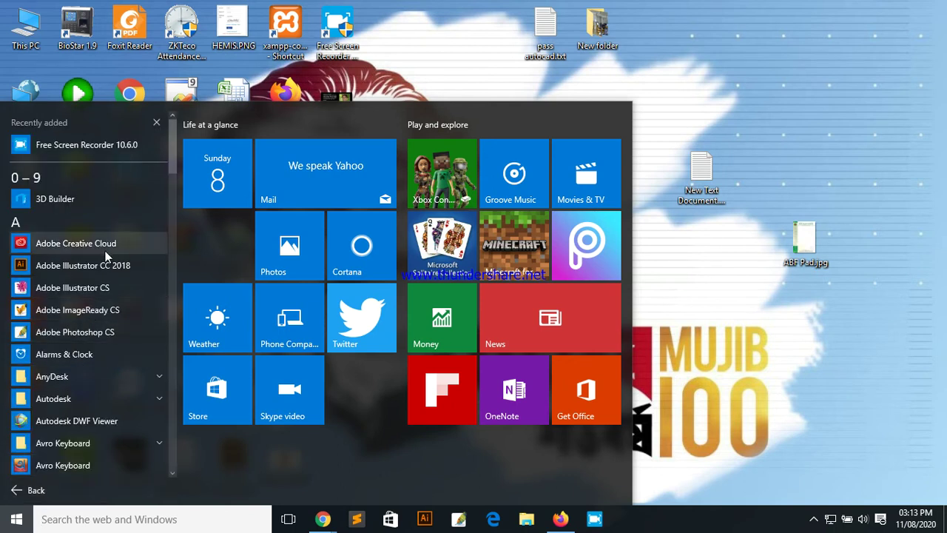
scroll(78, 377, down, 1)
scroll(78, 378, down, 5)
scroll(81, 386, down, 10)
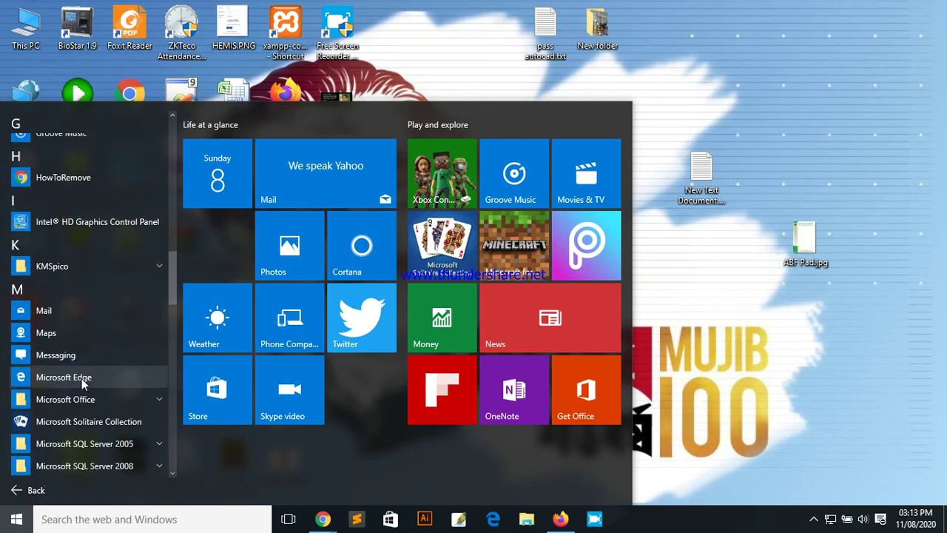
scroll(81, 377, down, 5)
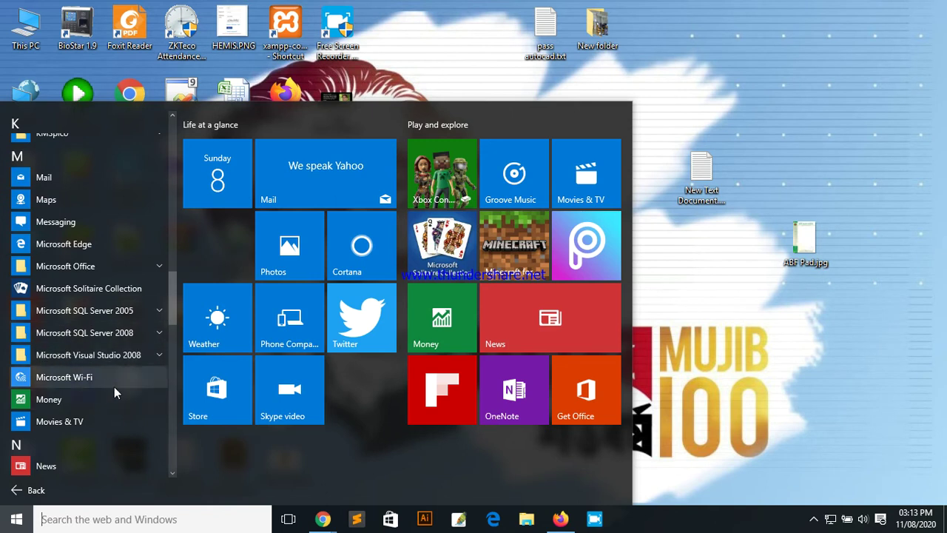
scroll(110, 348, down, 1)
scroll(110, 348, down, 10)
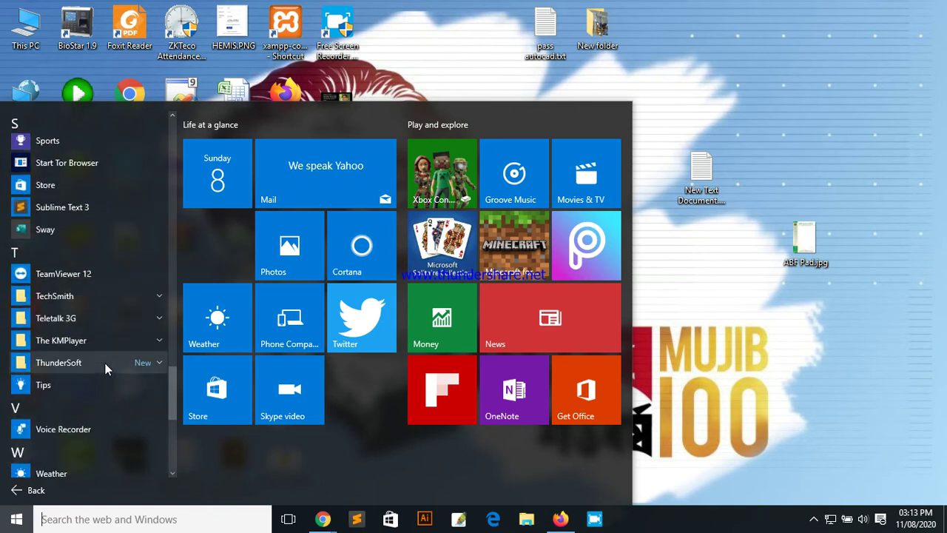
scroll(105, 367, down, 10)
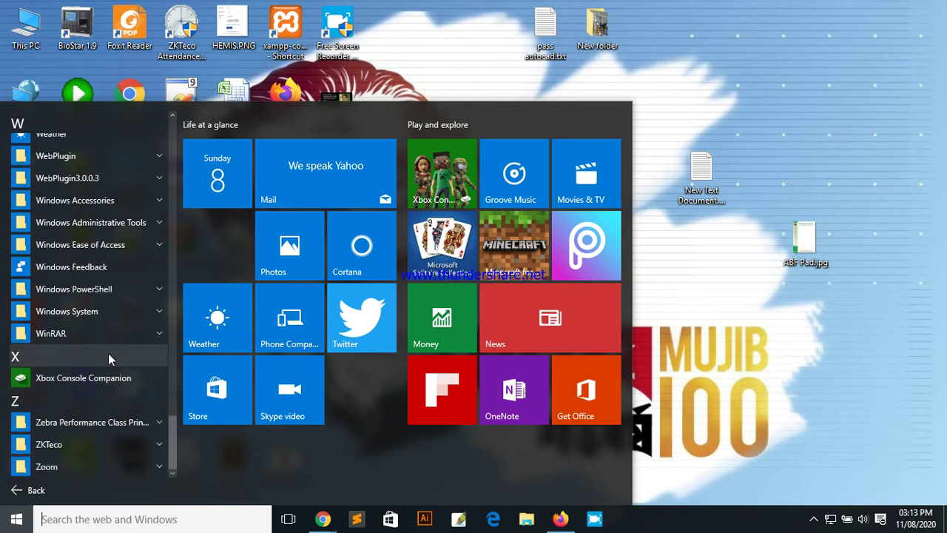
scroll(106, 359, up, 5)
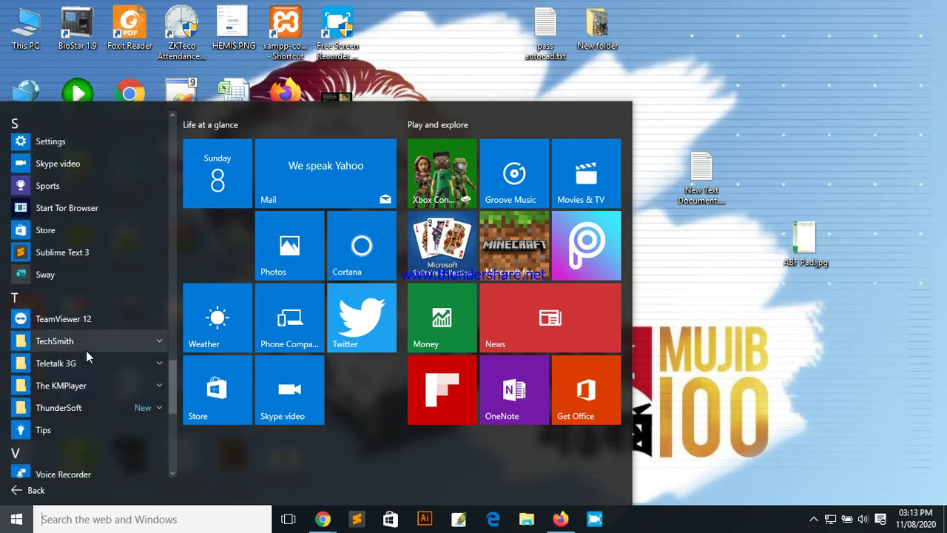
scroll(74, 358, up, 15)
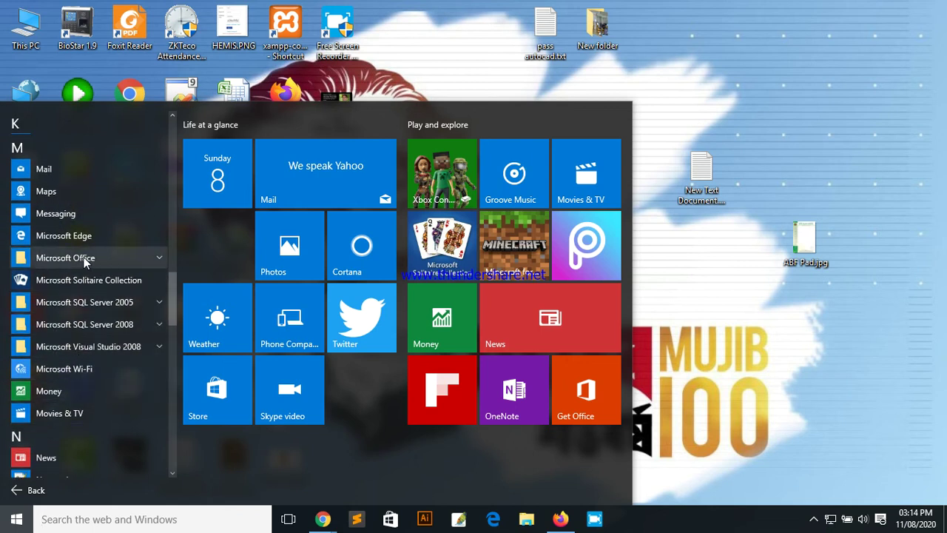
click(159, 258)
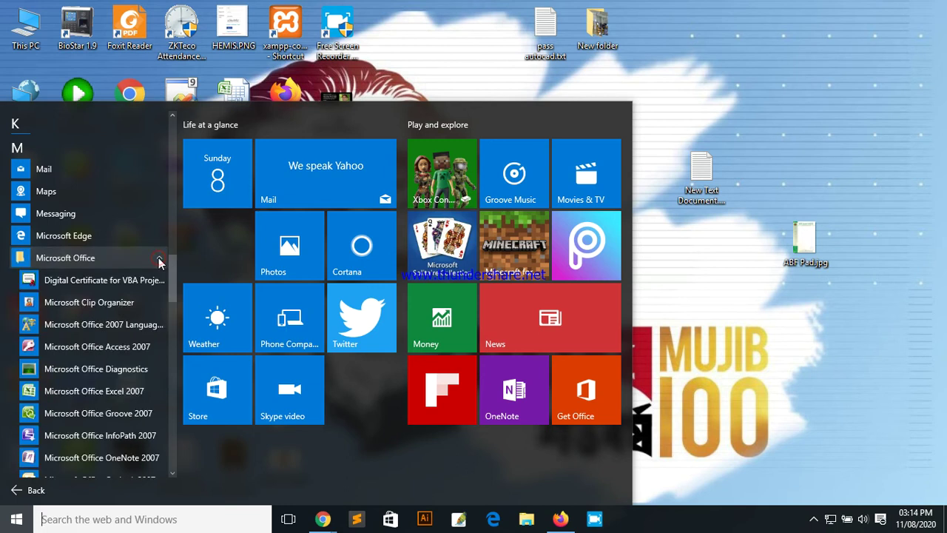
scroll(115, 277, down, 3)
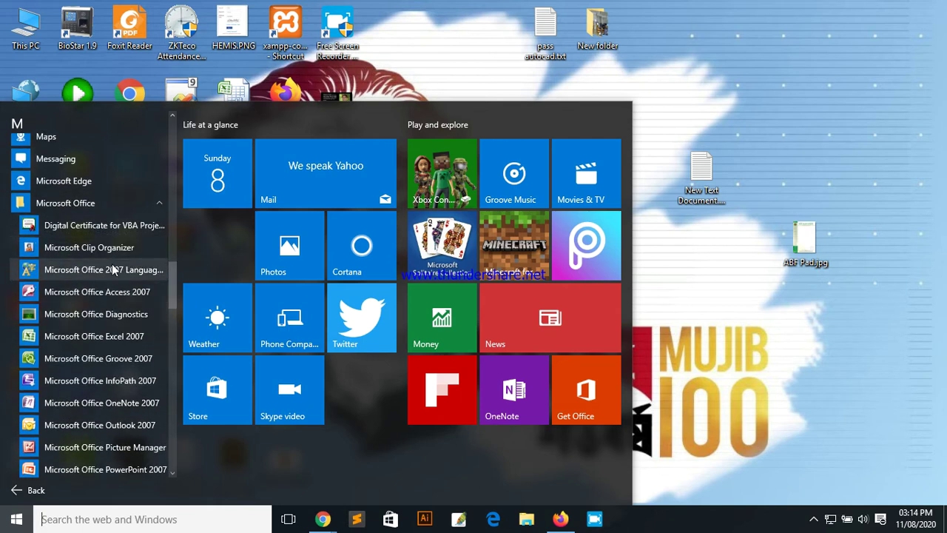
scroll(128, 302, down, 1)
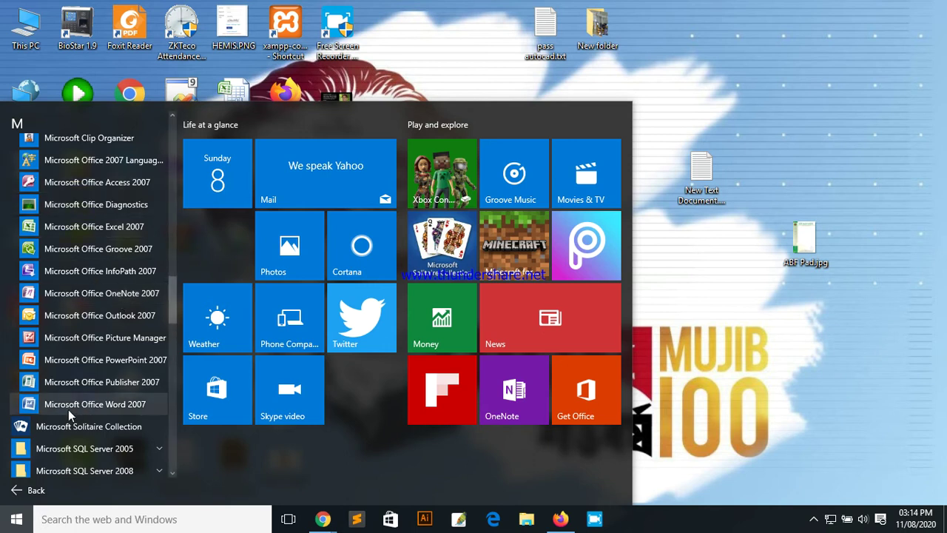
Step: Launch Microsoft Office Word 2007, then close the empty Word window
click(127, 408)
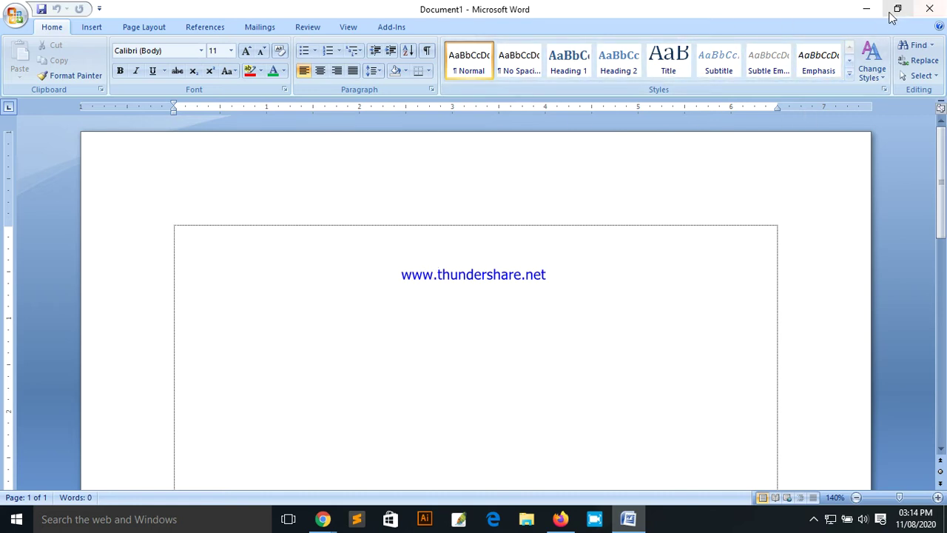
click(931, 10)
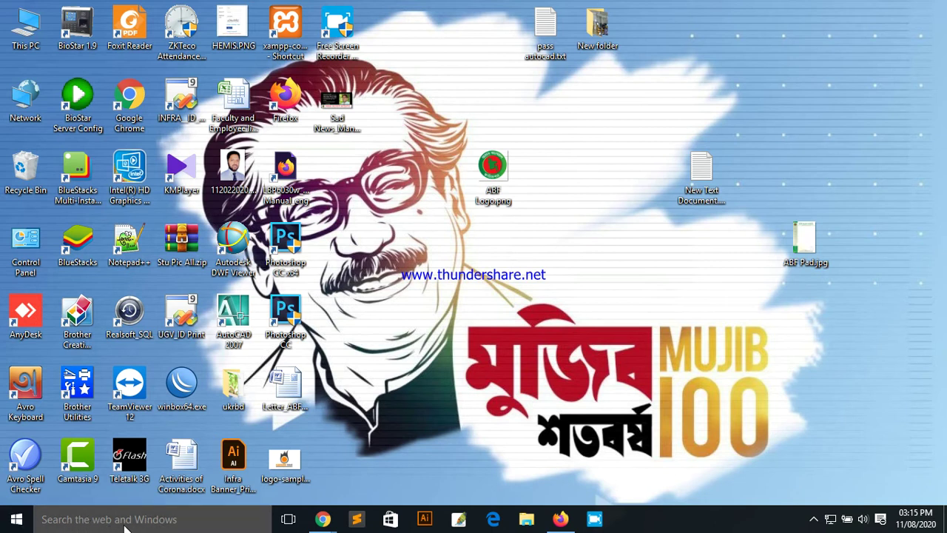
Step: Search for 'word' and launch Microsoft Office Word 2007 from the results
click(113, 526)
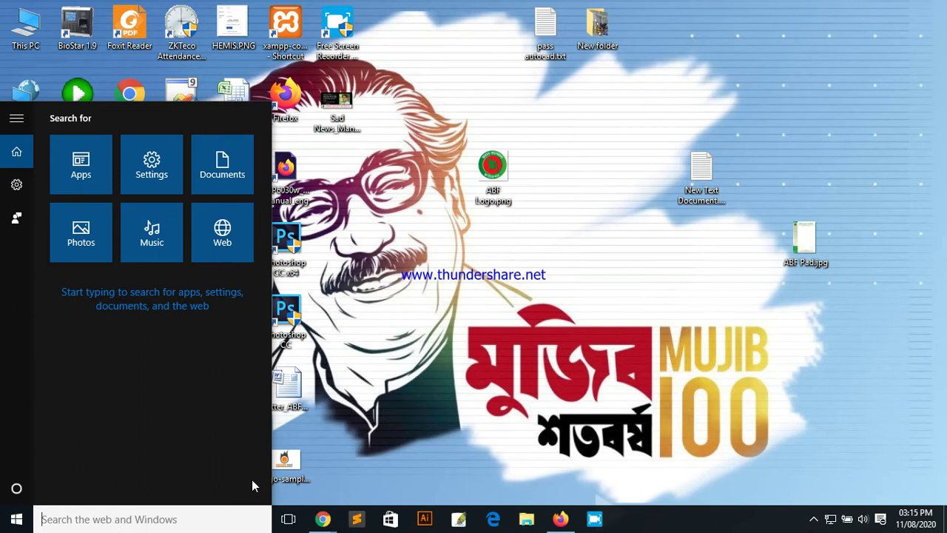
text(w)
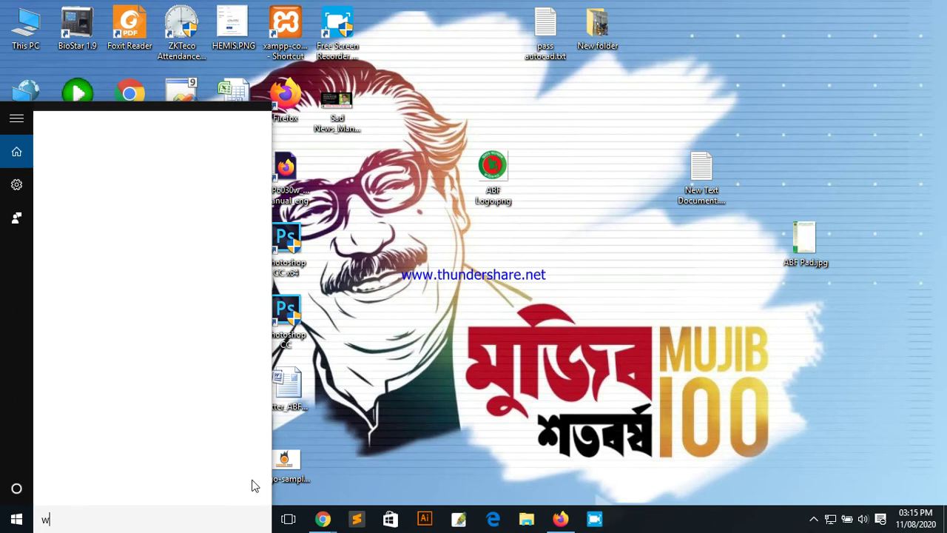
text(ord)
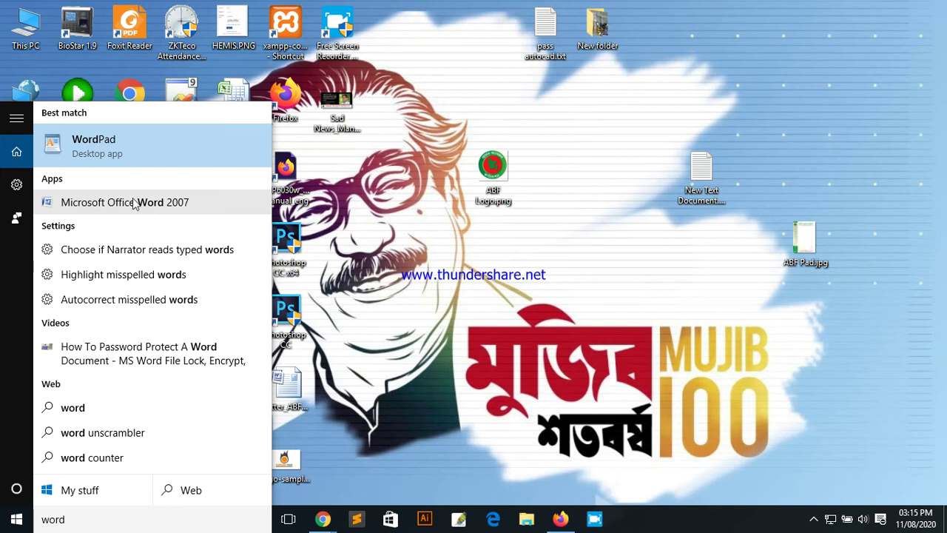
click(175, 210)
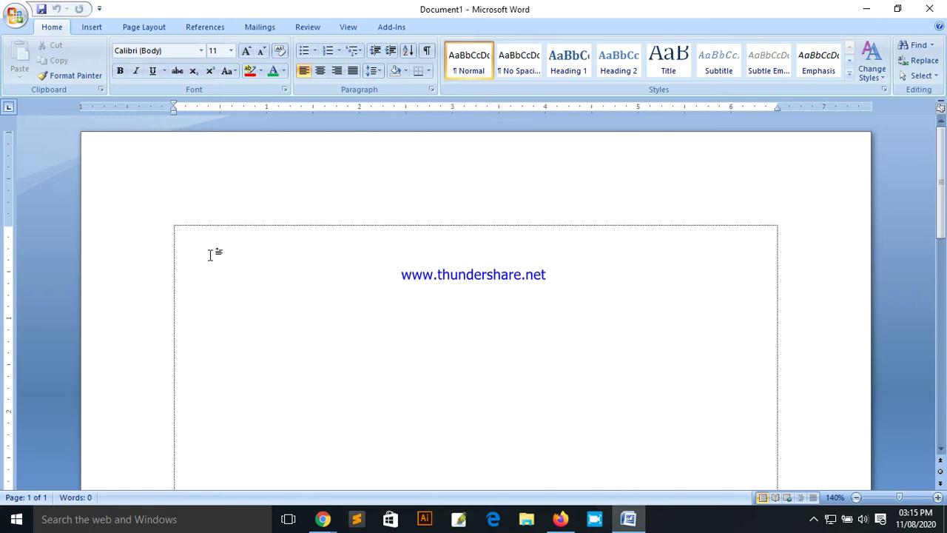
Step: Type a line of random sample characters starting 'djghjffhggfjdf' into Document1
text(djghjffhggfj)
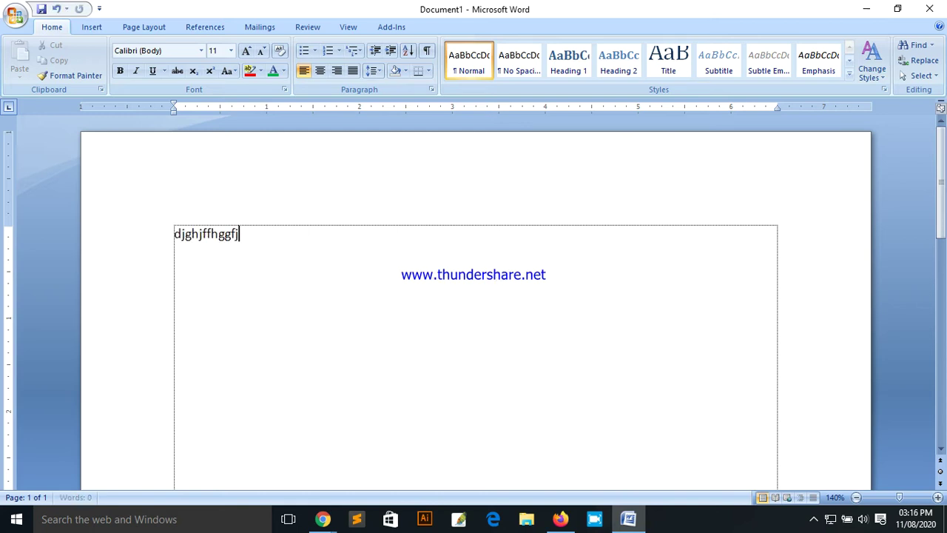
text(df hgfhfhfhff hg)
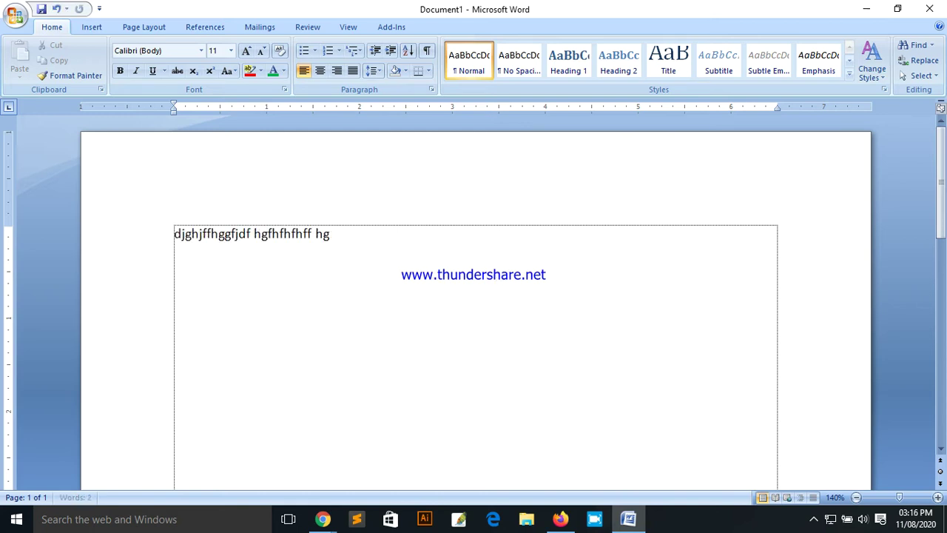
text(fhfhjfhg hgfhfhjfhf jhfhfhgfhj hjgfhj)
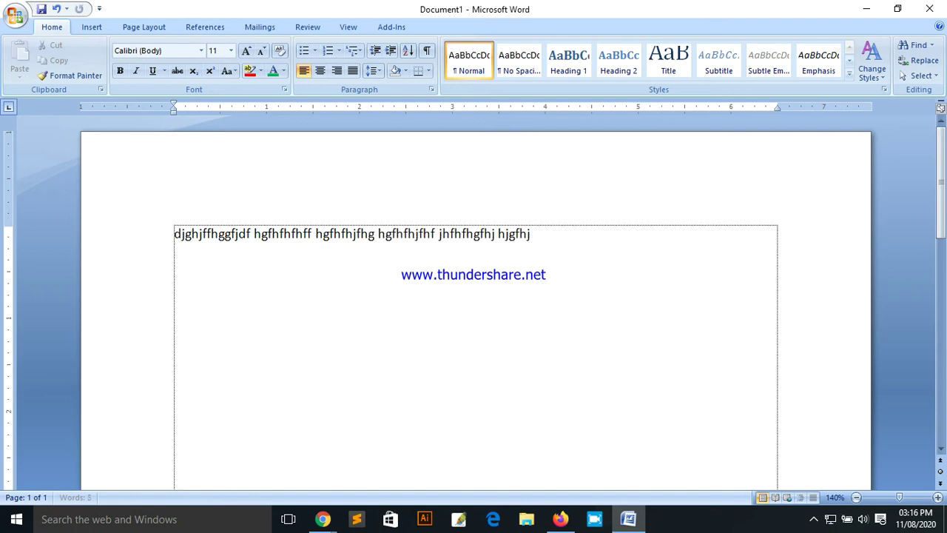
text(gfhfhjfj hgfhfhjfff hg  ff)
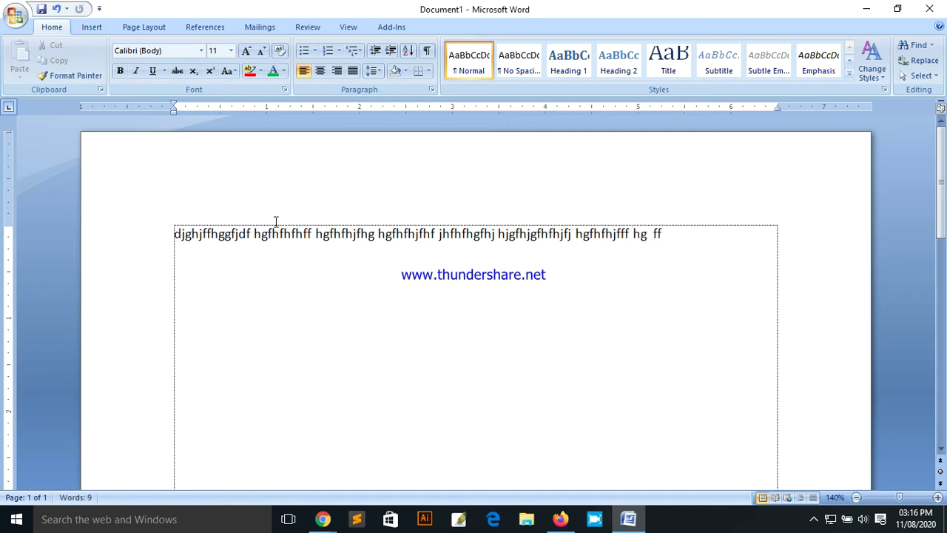
Step: Select the first line of sample text, deselect it, then select the whole line again
drag(669, 237, 188, 235)
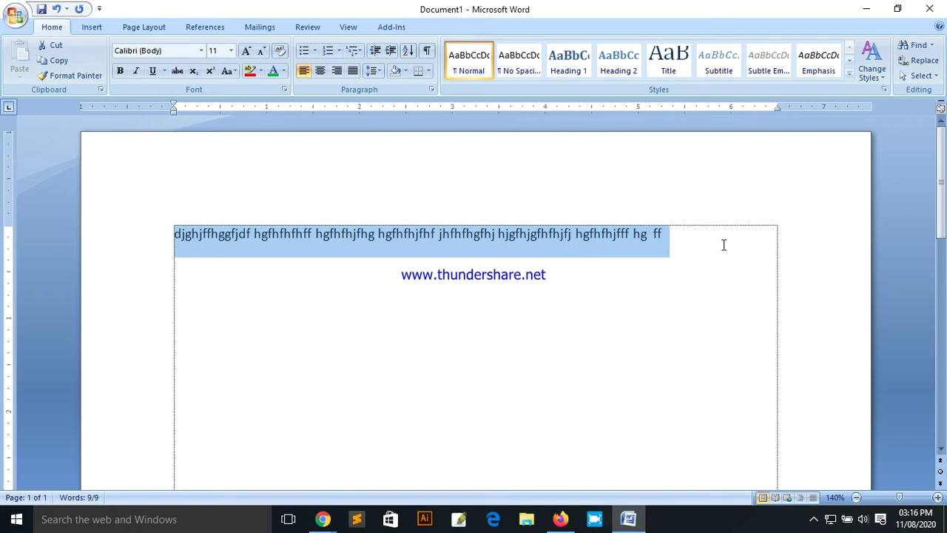
click(675, 241)
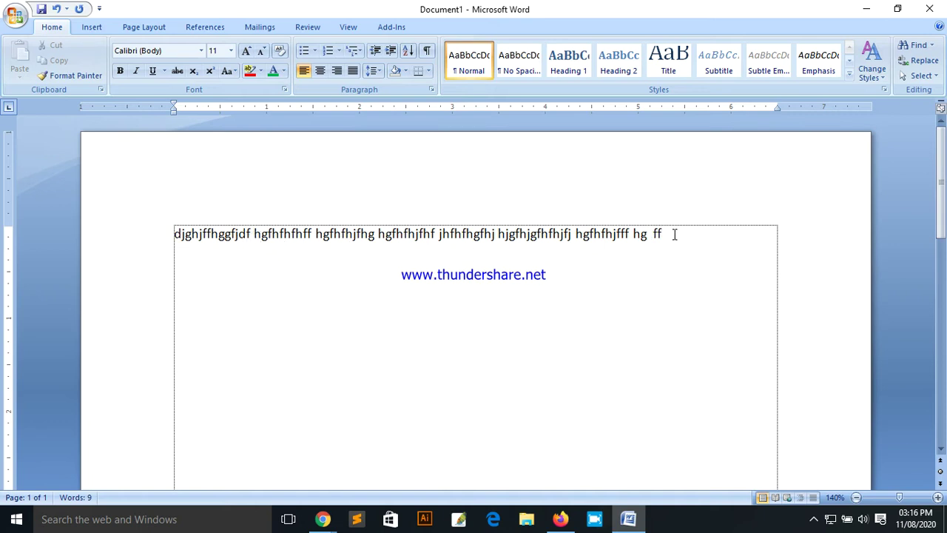
click(298, 232)
drag(167, 234, 692, 236)
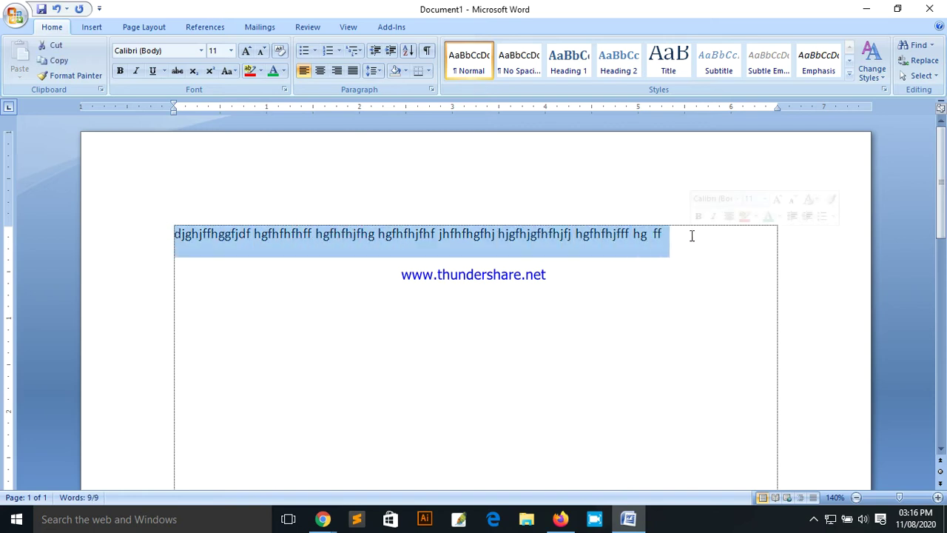
Step: Close Document1 with Alt+F4 and choose No to discard its changes
key(alt+F4)
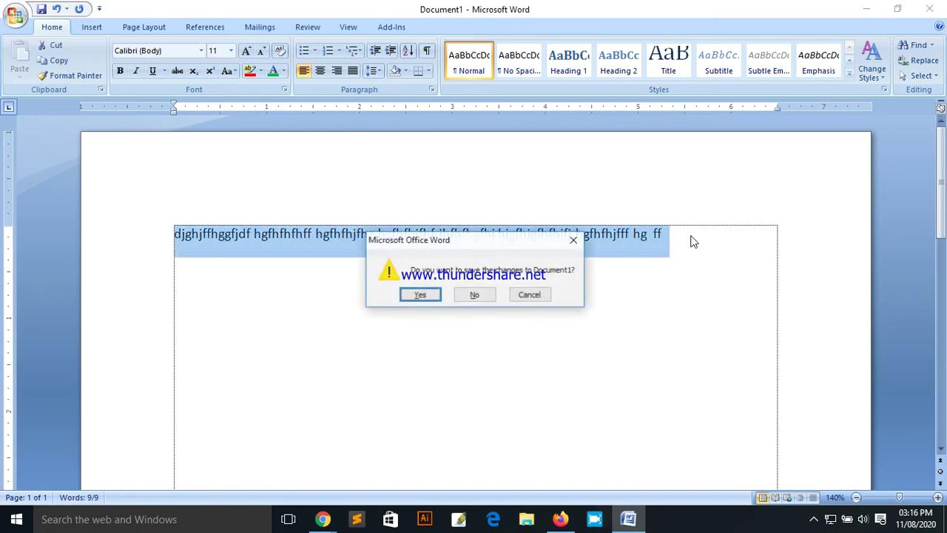
click(477, 295)
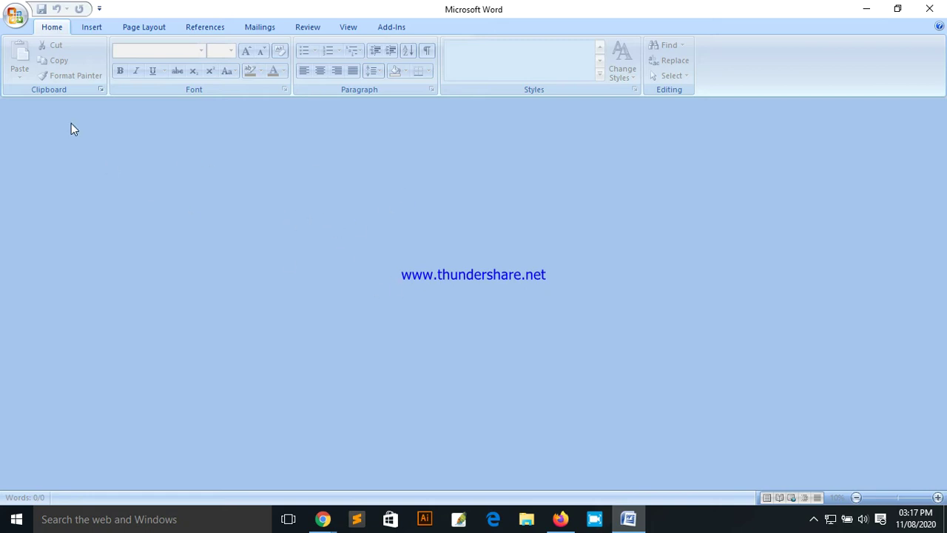
Step: Open the Office Button menu, dismiss it, then reopen it to show Recent Documents
click(11, 22)
click(411, 162)
click(15, 16)
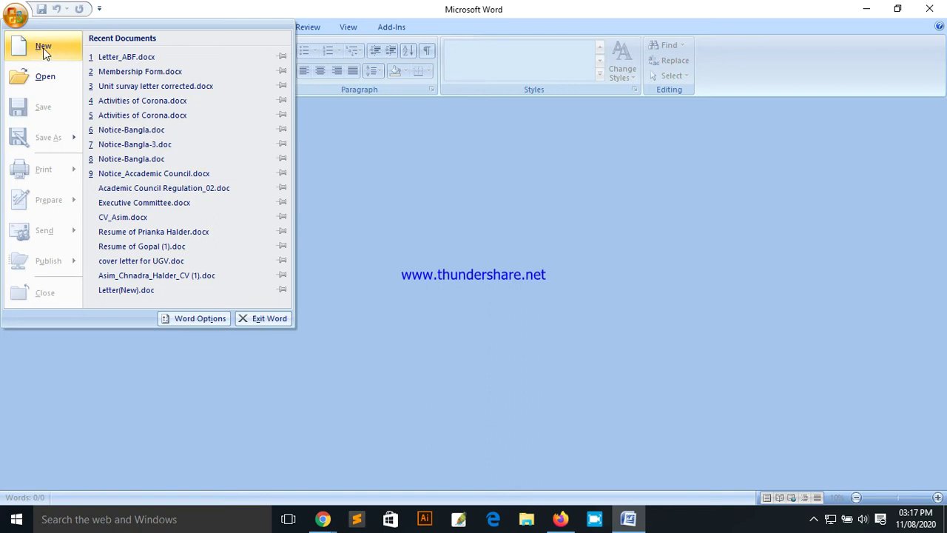
Step: Choose New from the Office menu and create a blank document, Document2
click(43, 49)
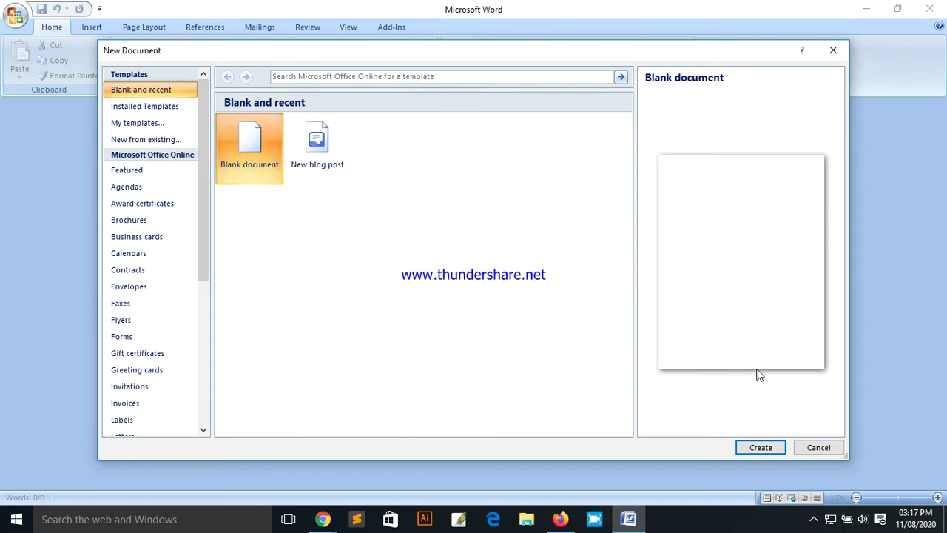
click(763, 449)
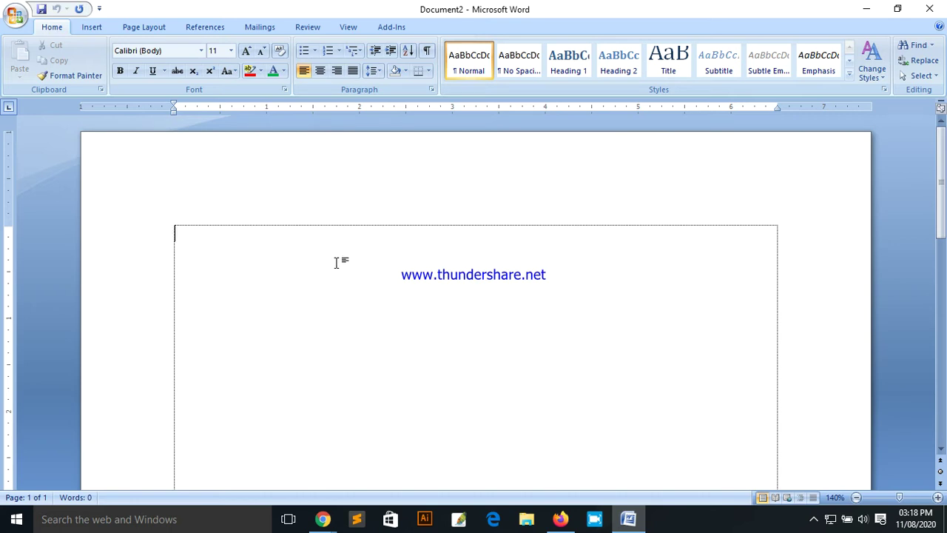
Step: Type the sample line 'ghfjkgjgjkhfhgkfkfkffhfkfff' into Document2 and bring up the Office menu
text(ghfjkgjgjkhfhgk)
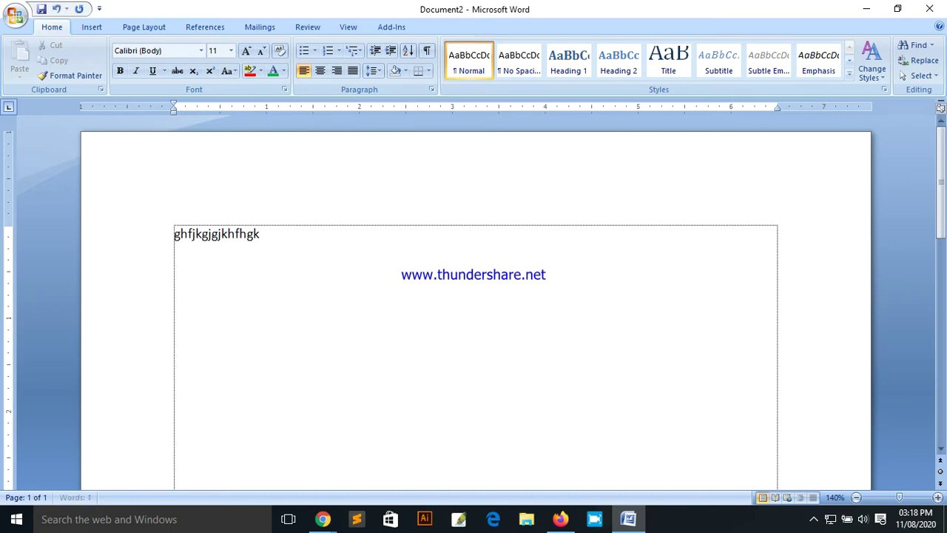
text(fkfkffhfkfff)
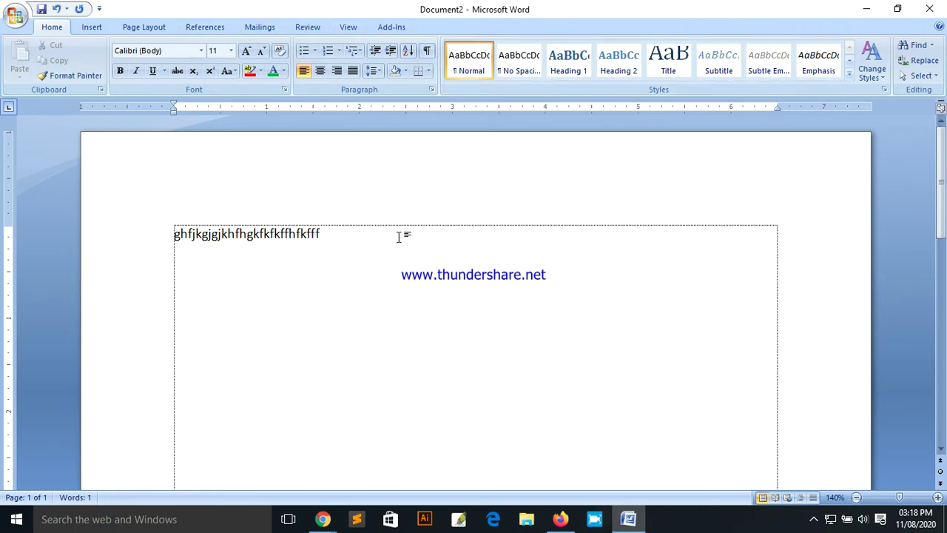
click(15, 18)
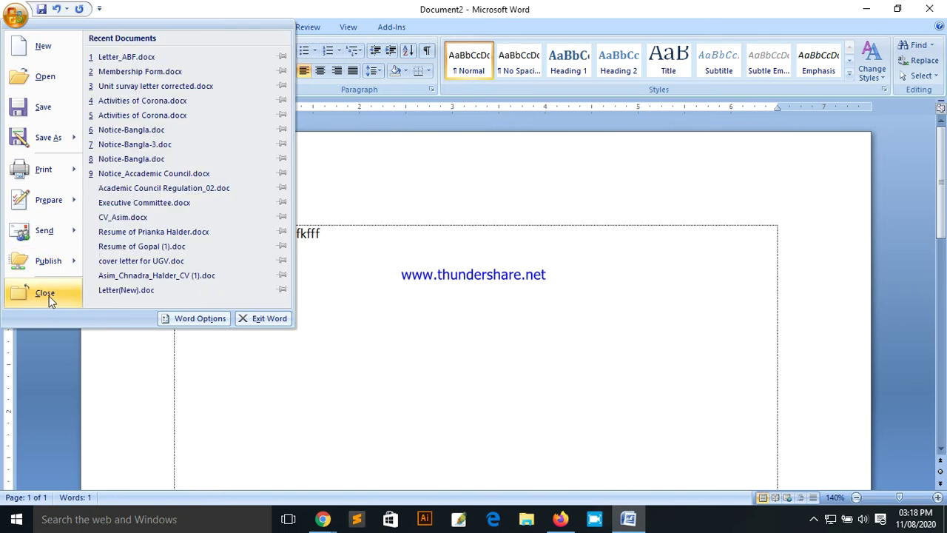
Step: Close Document2 and decline to save its changes
click(46, 294)
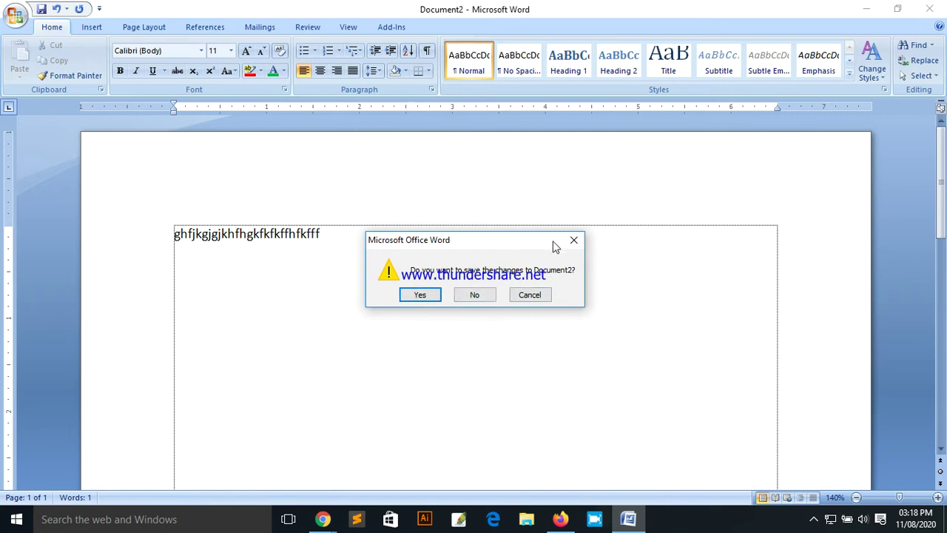
click(476, 296)
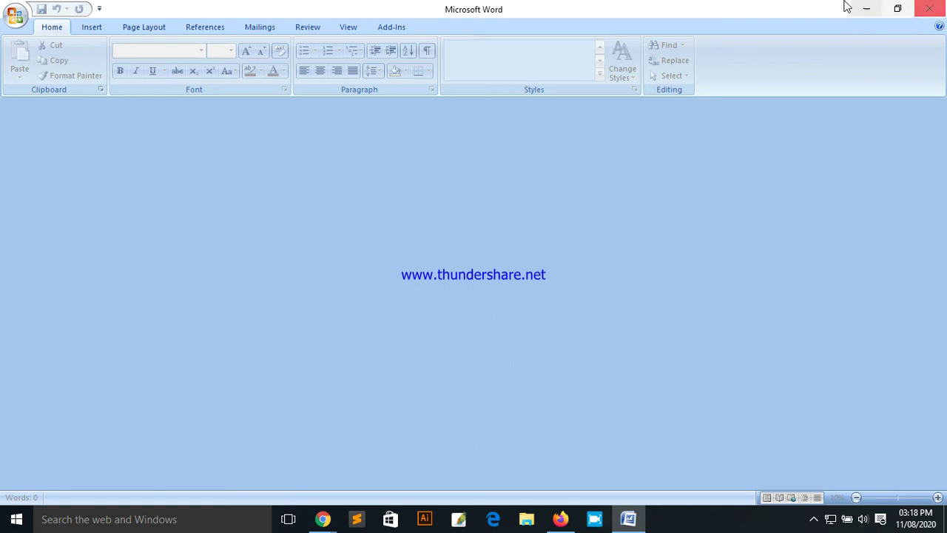
click(896, 9)
drag(431, 13, 482, 60)
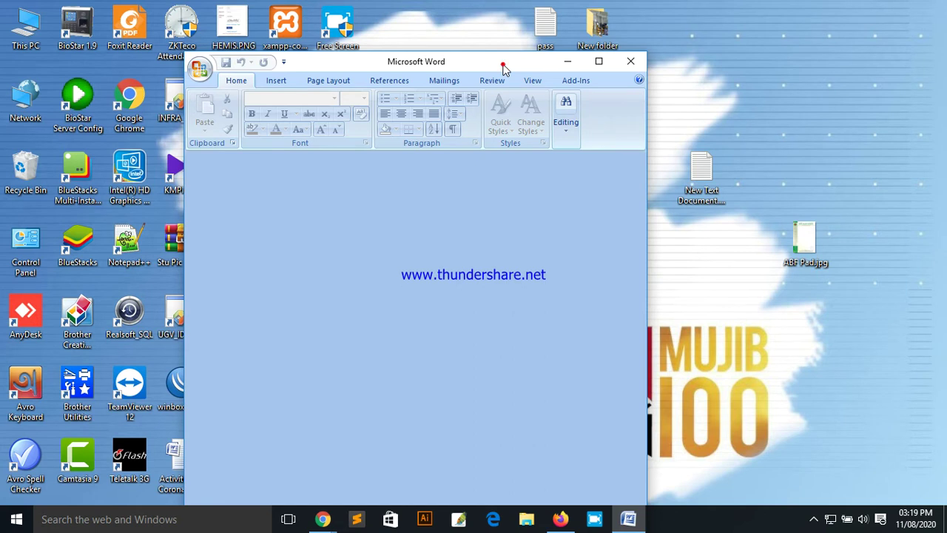
double_click(503, 67)
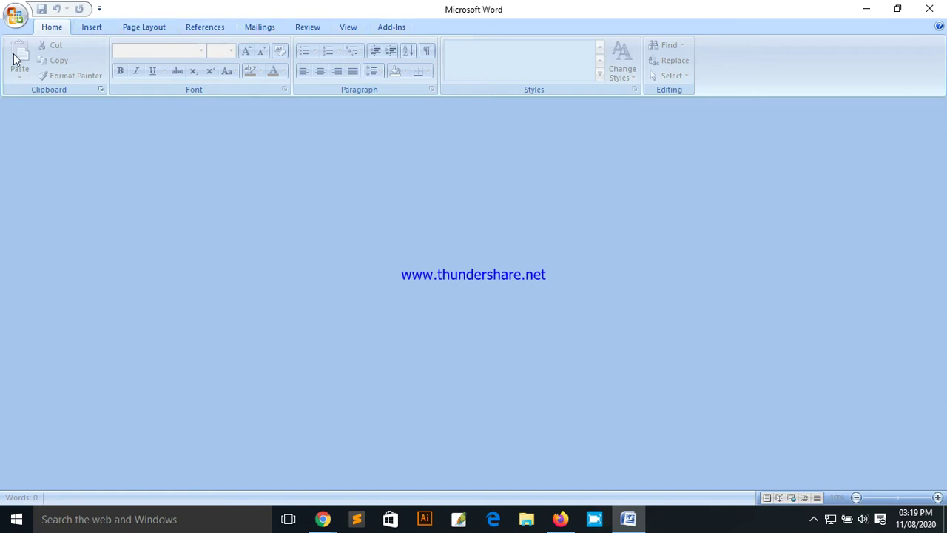
Step: Exit Word, refresh the desktop, and relaunch Word 2007 from the Start menu
click(14, 16)
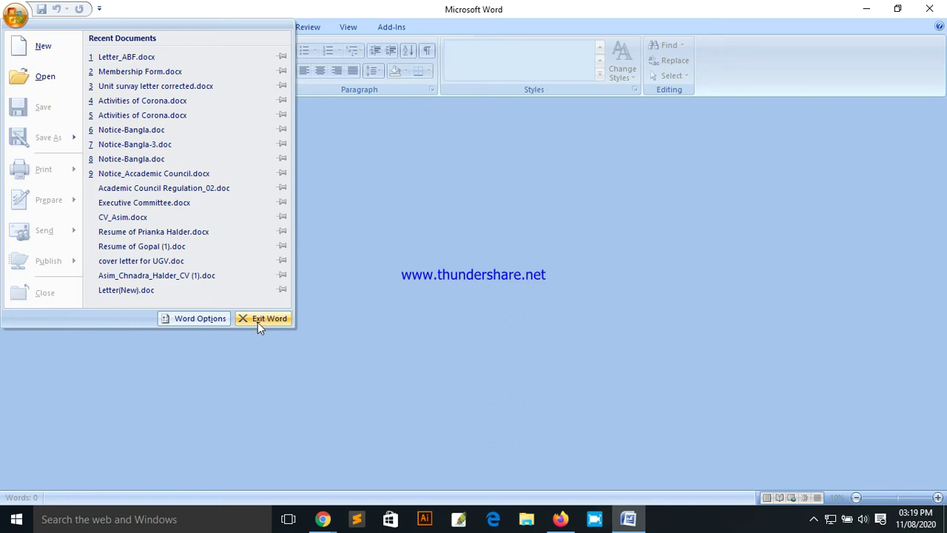
click(266, 320)
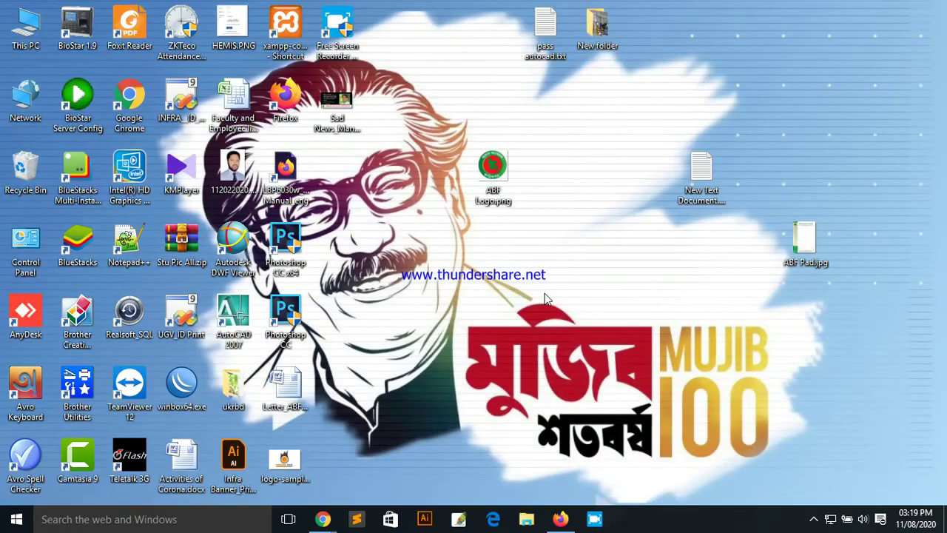
right_click(598, 329)
click(639, 304)
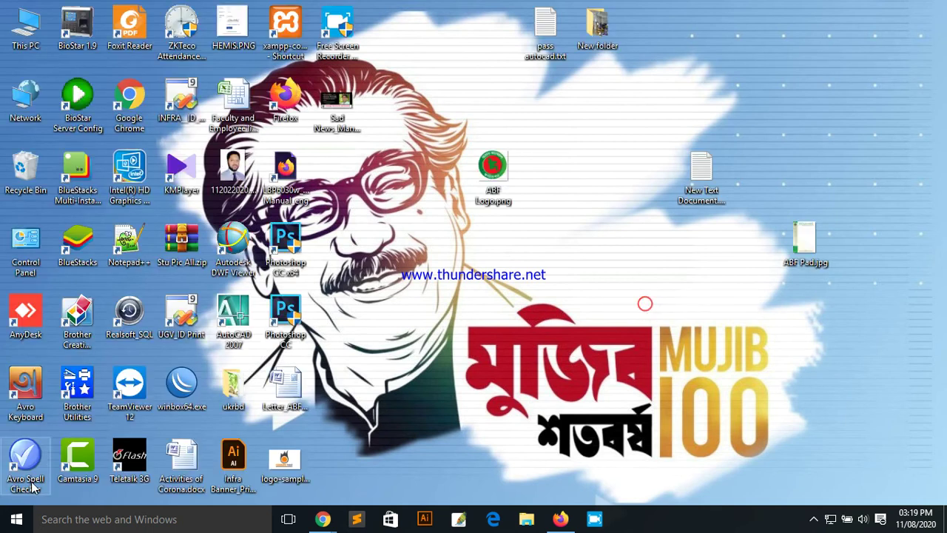
click(17, 520)
click(101, 226)
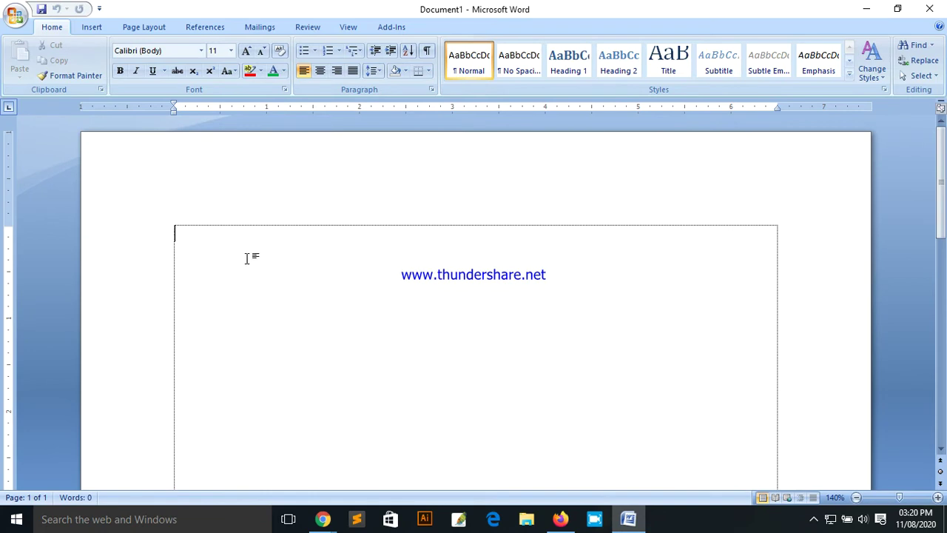
Step: Type the sample line 'fjhgjhfhjghhjgfjhghjghjhghjfhgffggfhgfhfh' into Document1 and bring up the Office menu
text(fjhgjhfhjghh)
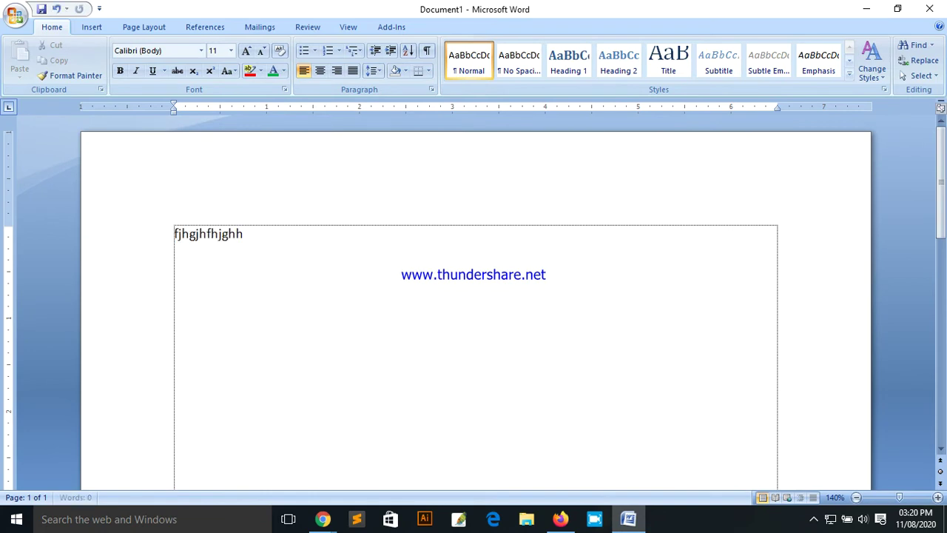
text(jgfjhghjghjhghjfhgffggfhgfhfh)
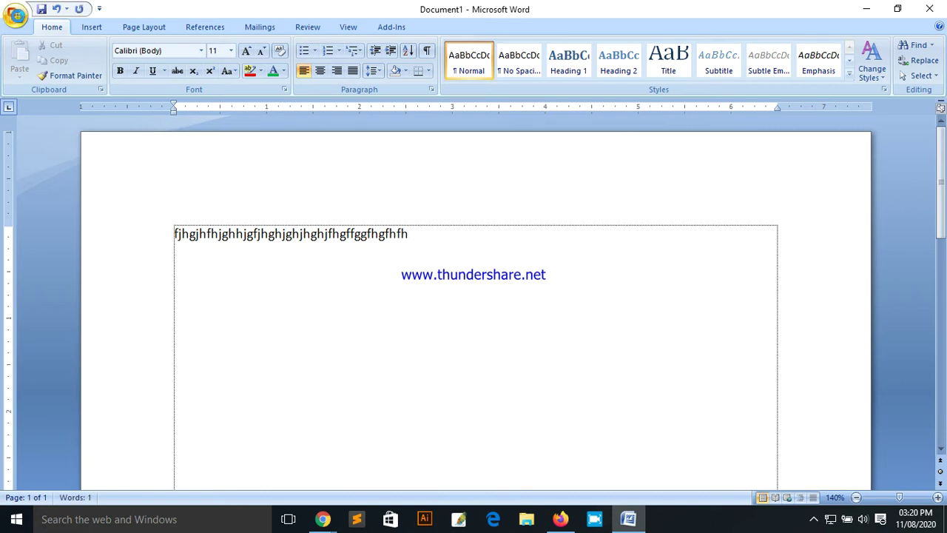
click(18, 19)
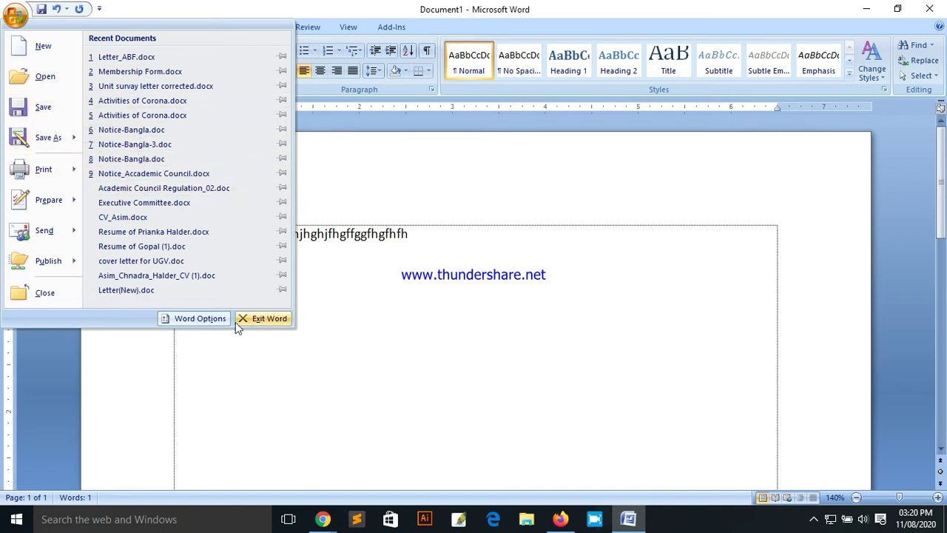
Step: Append 'bvdfhjhgjhg' to the first line and select the line for copying
click(428, 319)
text(bvdfhjhgjhg)
key(ctrl+a)
key(ctrl+c)
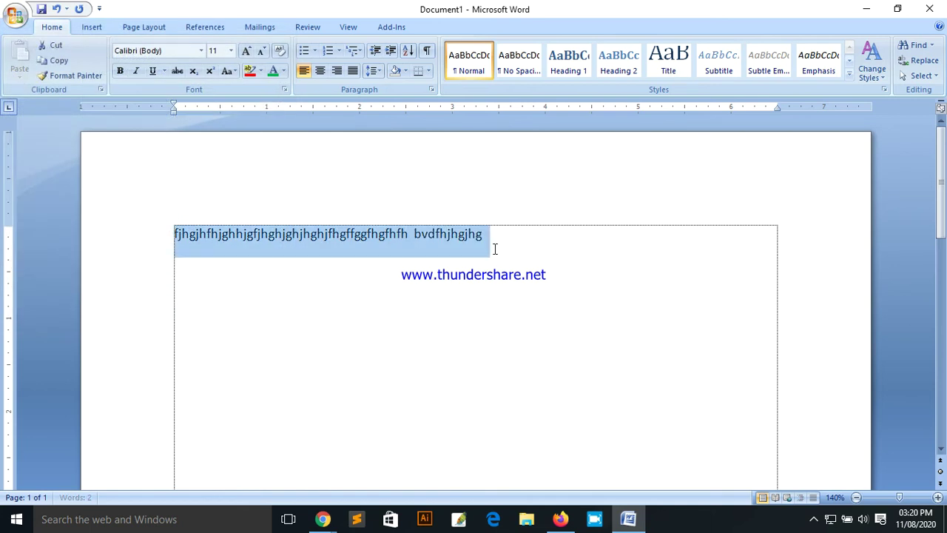
click(495, 250)
Step: Paste copies of the line down the page on new lines, reaching 18 words
key(Return)
key(ctrl+v)
key(Return)
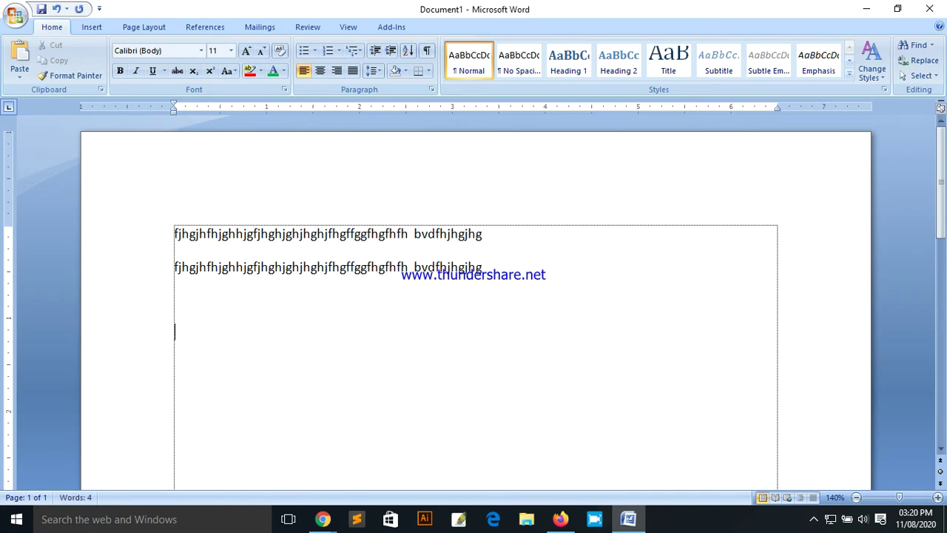
key(ctrl+v)
key(Return)
key(ctrl+v)
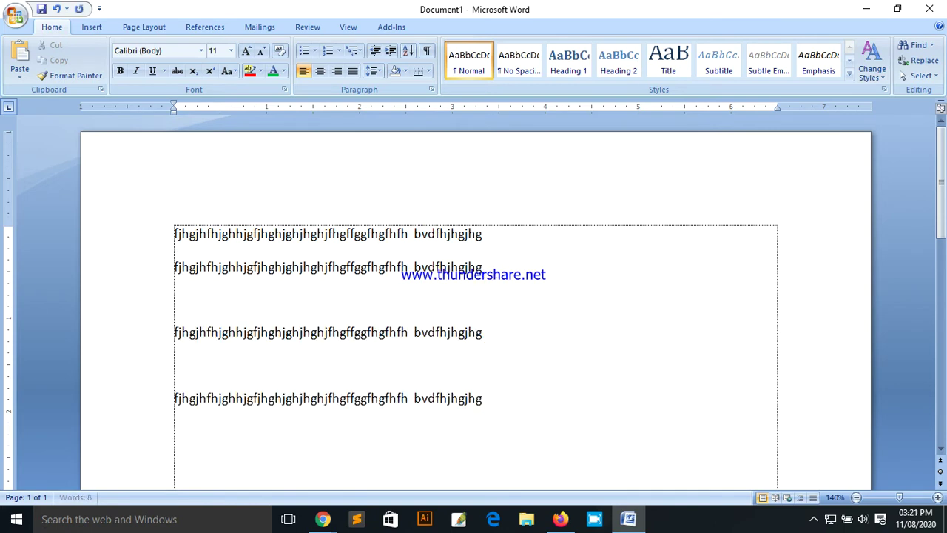
key(Return)
key(ctrl+v)
key(Return)
key(ctrl+v)
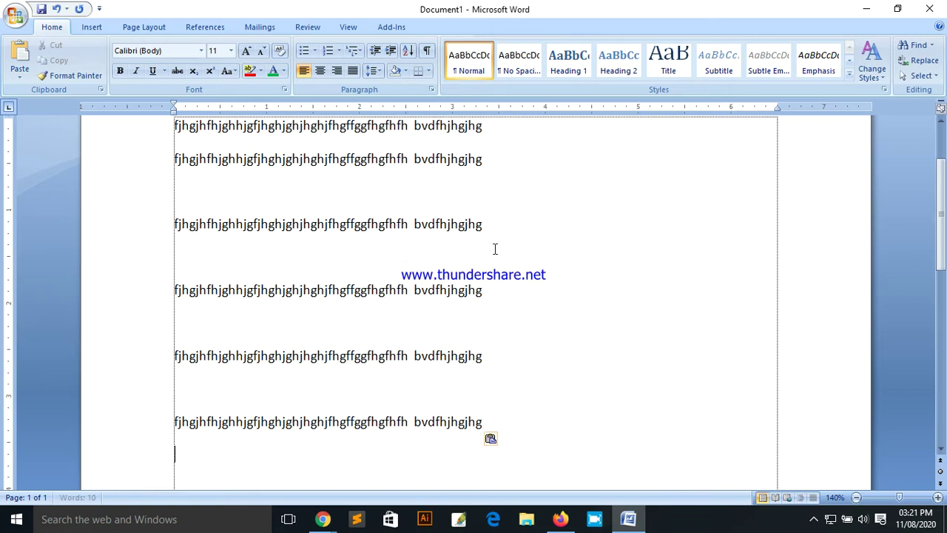
key(Return)
key(ctrl+v)
key(Return)
key(ctrl+v)
key(Return)
key(ctrl+v)
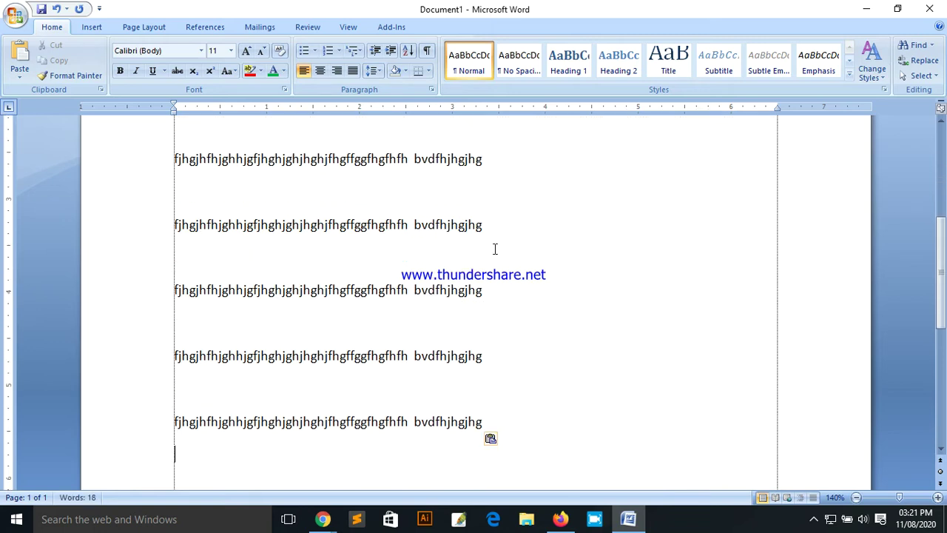
Step: Paste four more copies of the line so the text reaches 28 words on two pages
scroll(495, 244, up, 6)
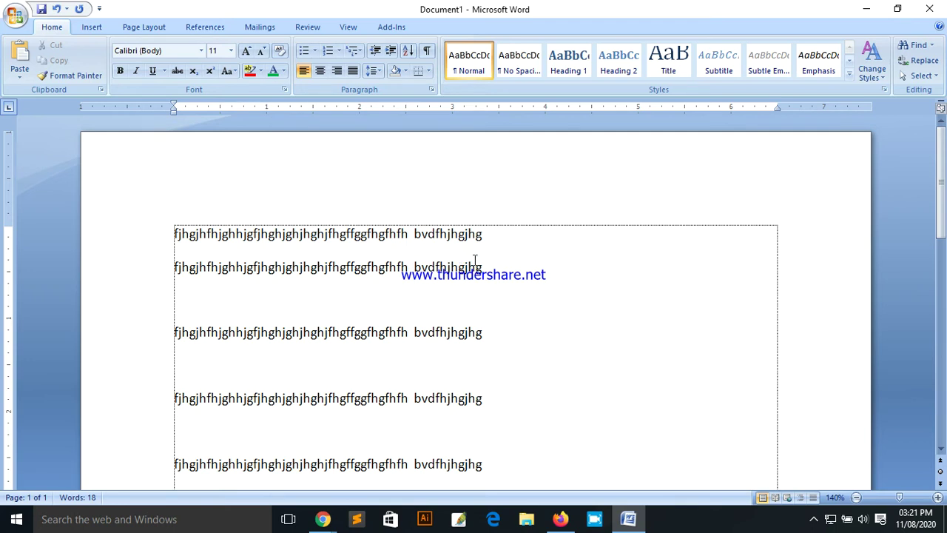
scroll(472, 260, down, 10)
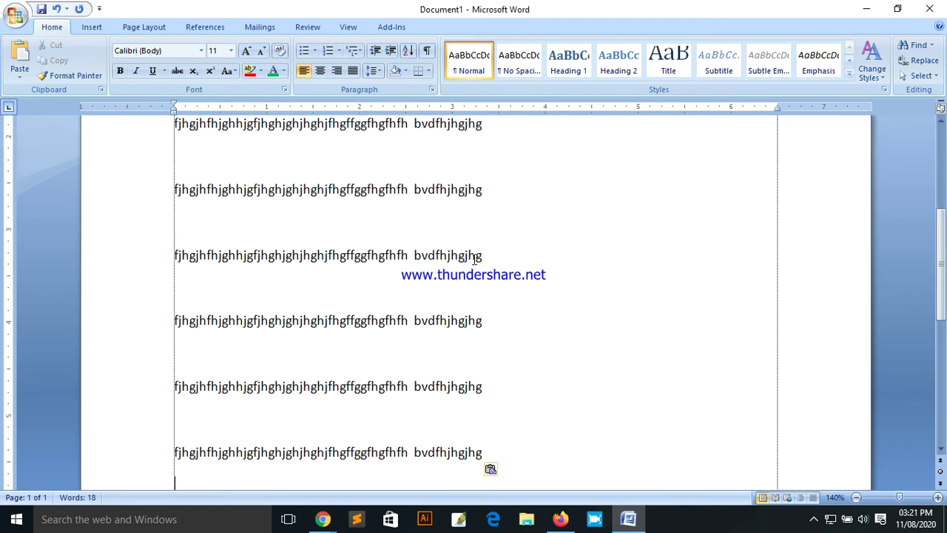
scroll(465, 263, up, 6)
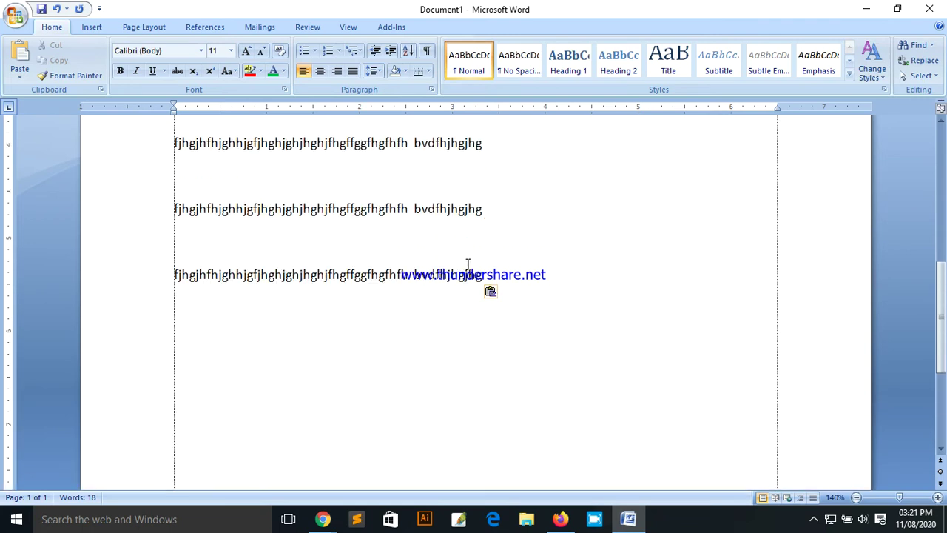
scroll(555, 281, down, 4)
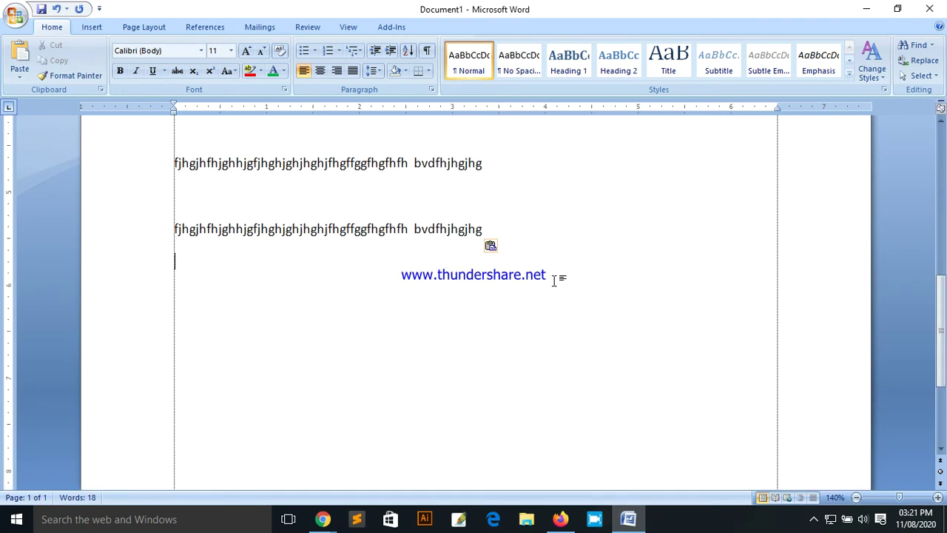
key(ctrl+v)
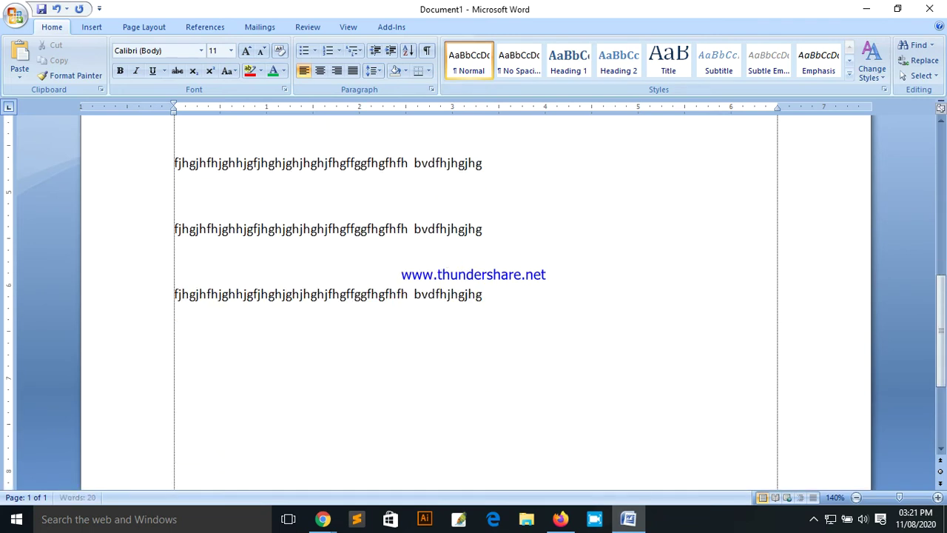
key(ctrl+v)
text(fjhgjhfhjghhjgfjhghjghjhghjfhgffggfhgfhfh  bvdfhjhgjg)
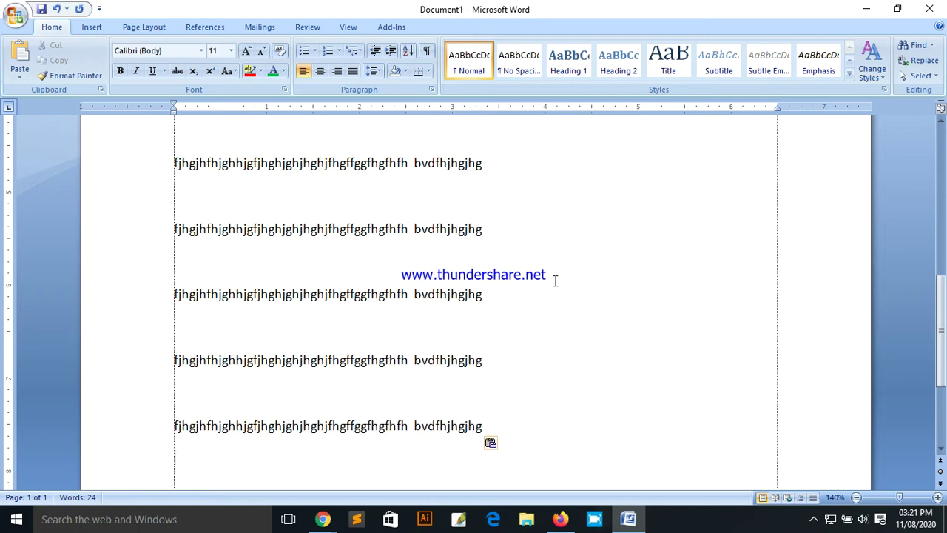
scroll(555, 281, down, 3)
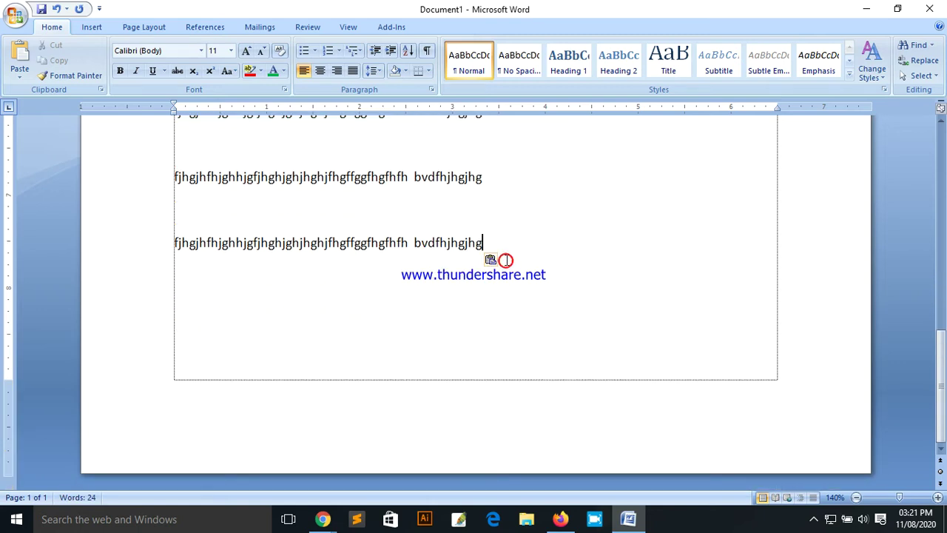
key(ctrl+v)
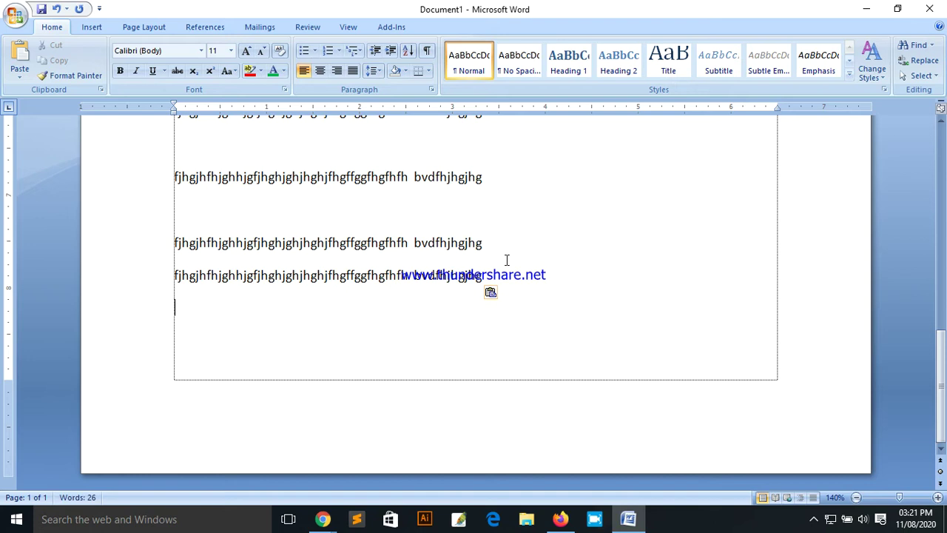
key(ctrl+v)
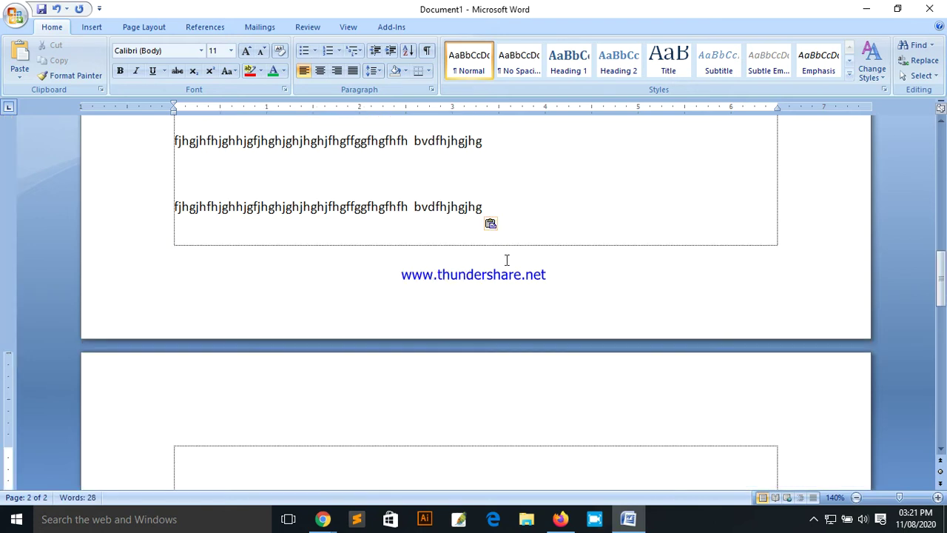
scroll(444, 281, down, 2)
scroll(355, 300, down, 1)
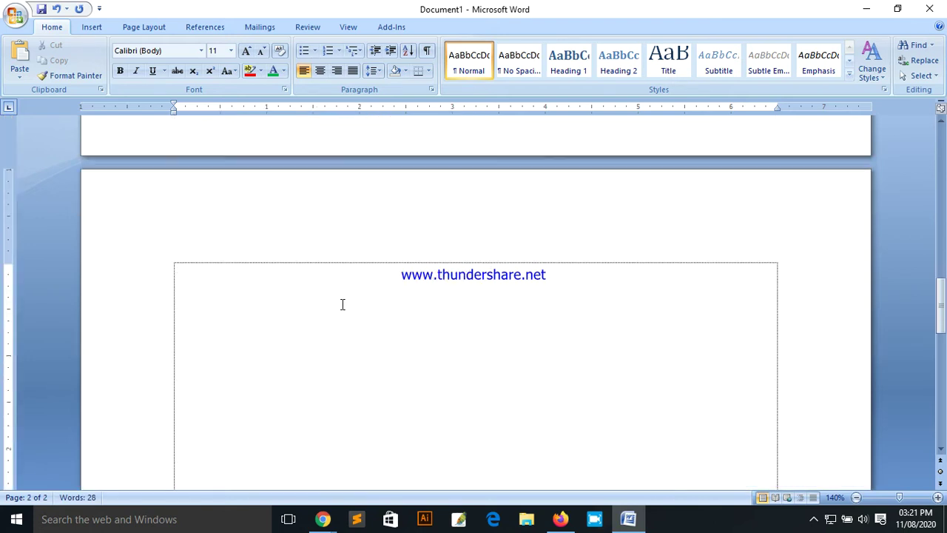
scroll(318, 292, down, 1)
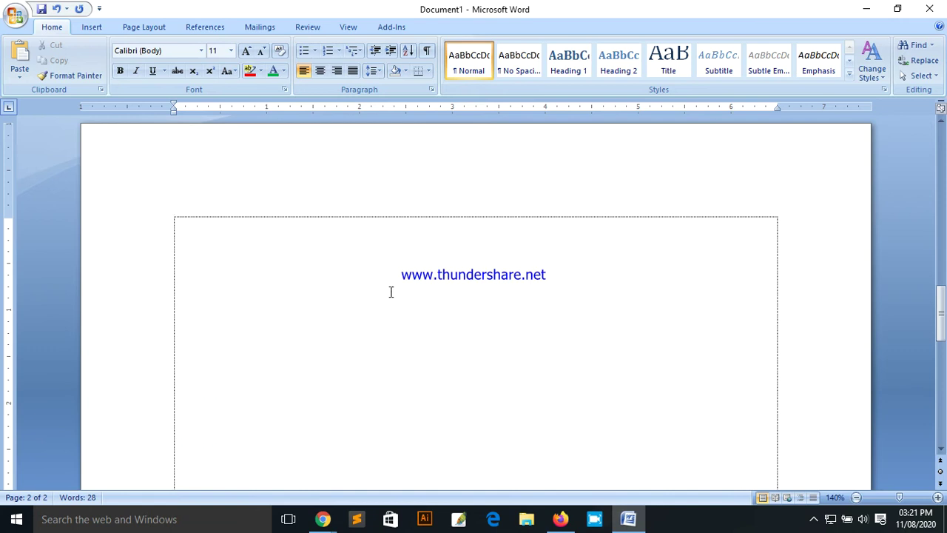
scroll(390, 295, up, 6)
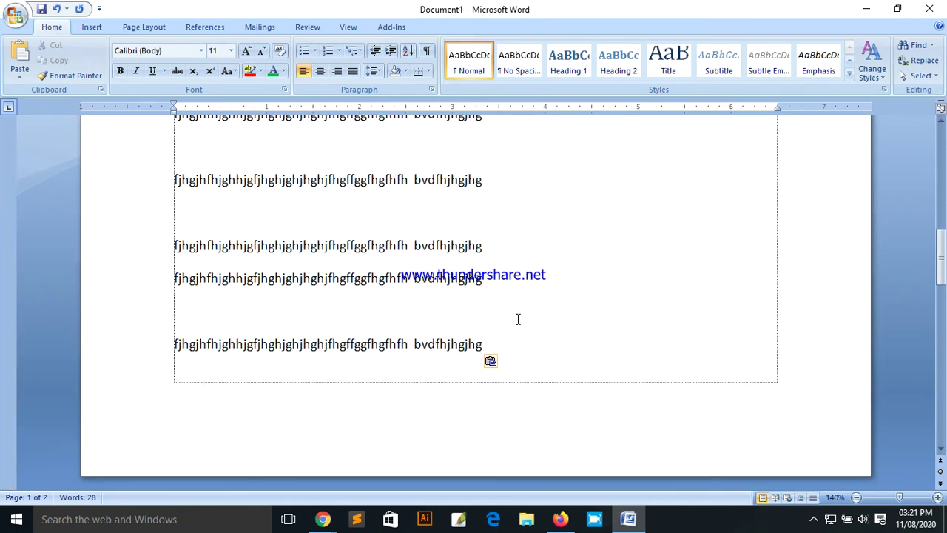
scroll(518, 319, down, 3)
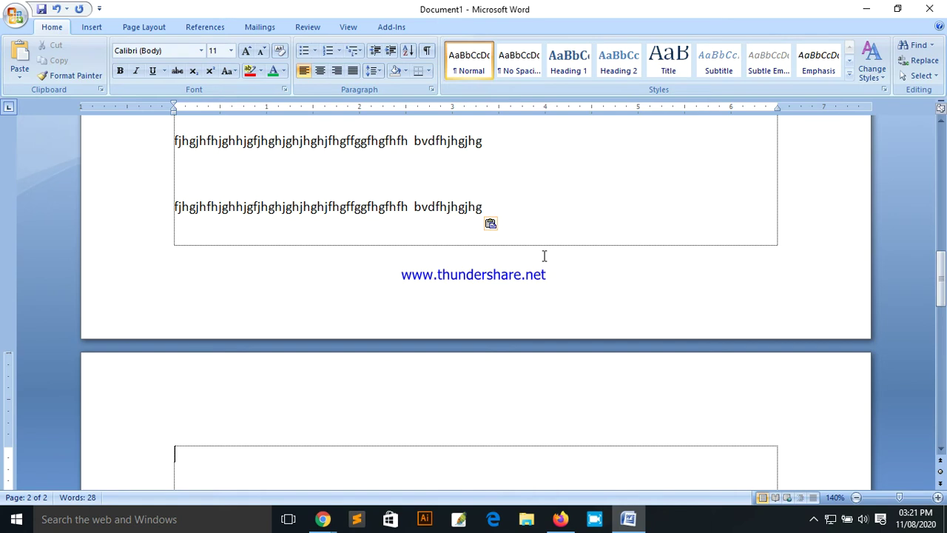
drag(939, 280, 938, 148)
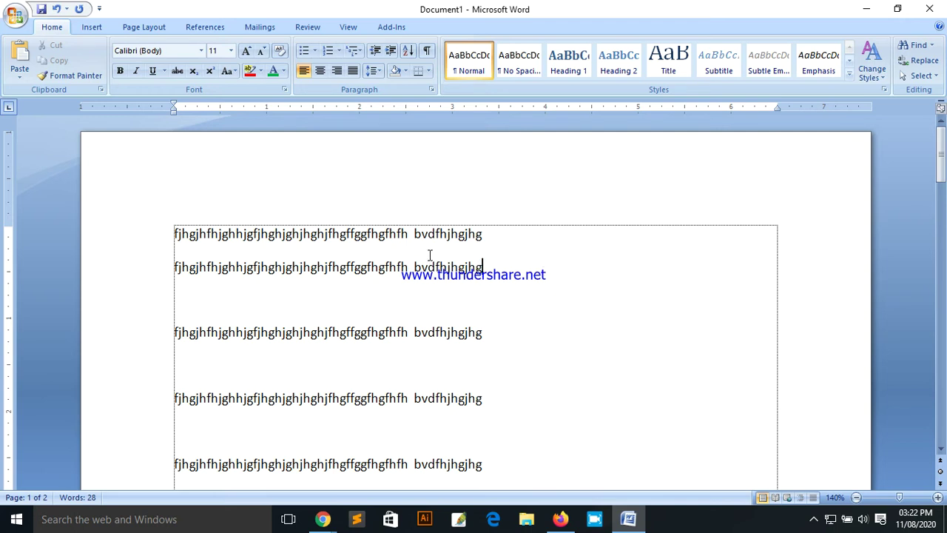
click(14, 16)
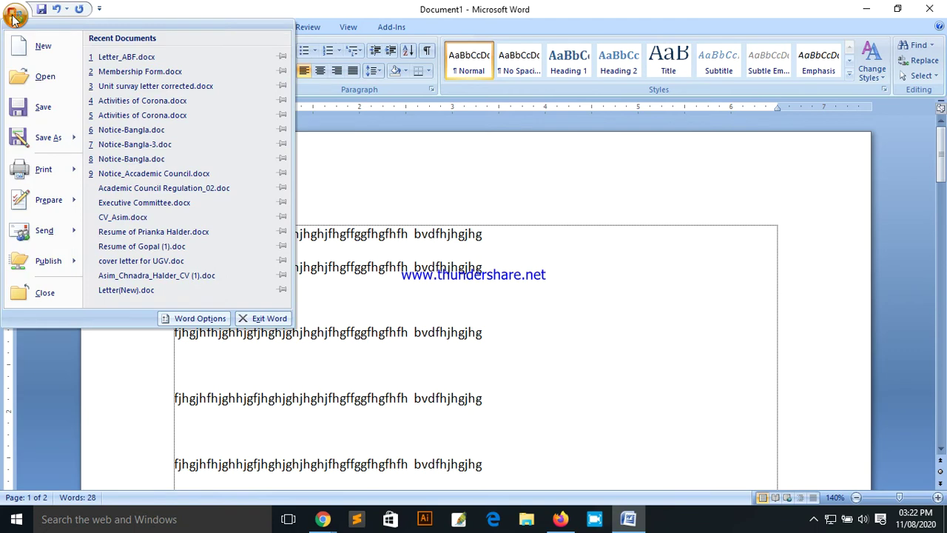
click(43, 110)
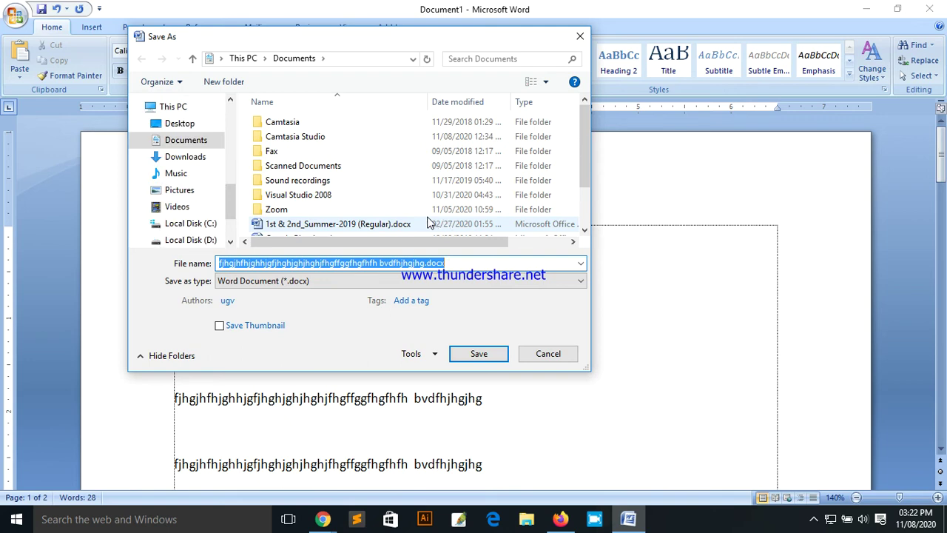
drag(268, 38, 311, 49)
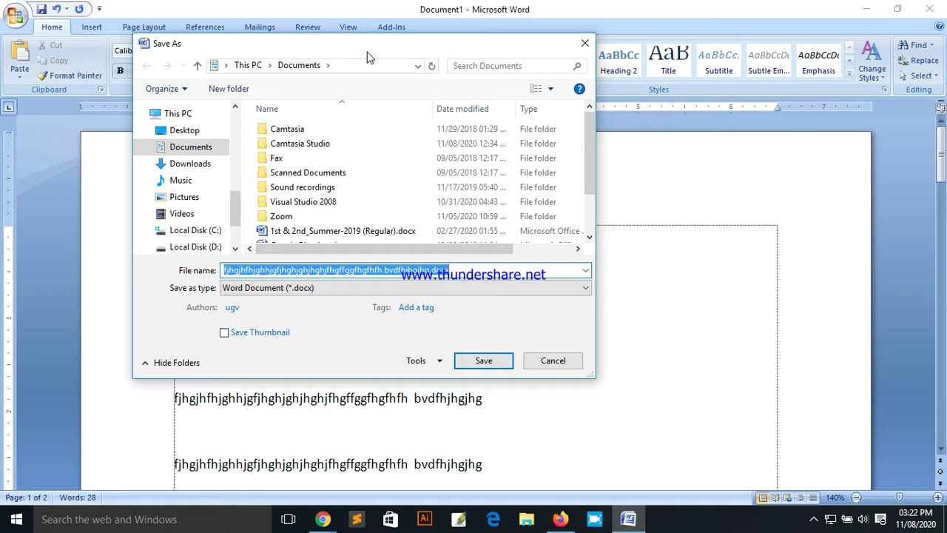
click(573, 362)
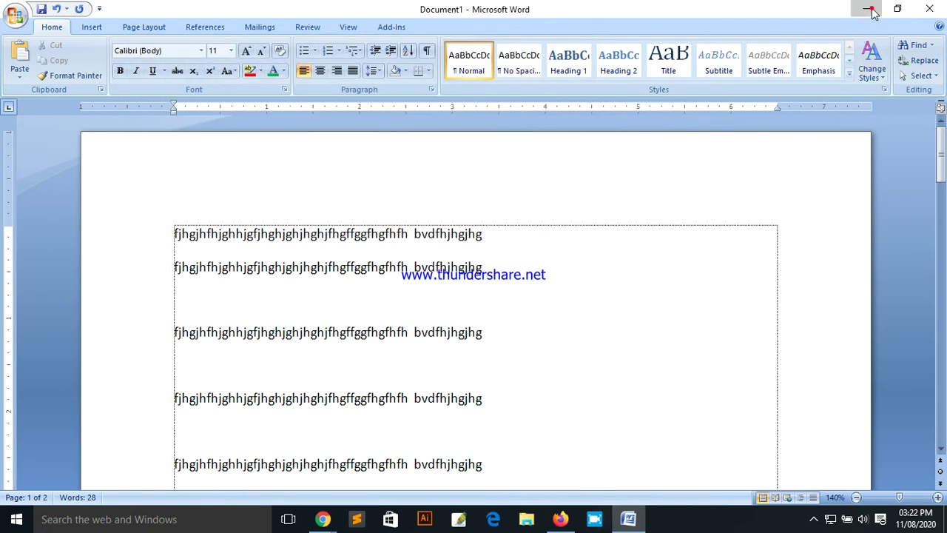
Step: Minimize Word and open This PC from the desktop
click(866, 9)
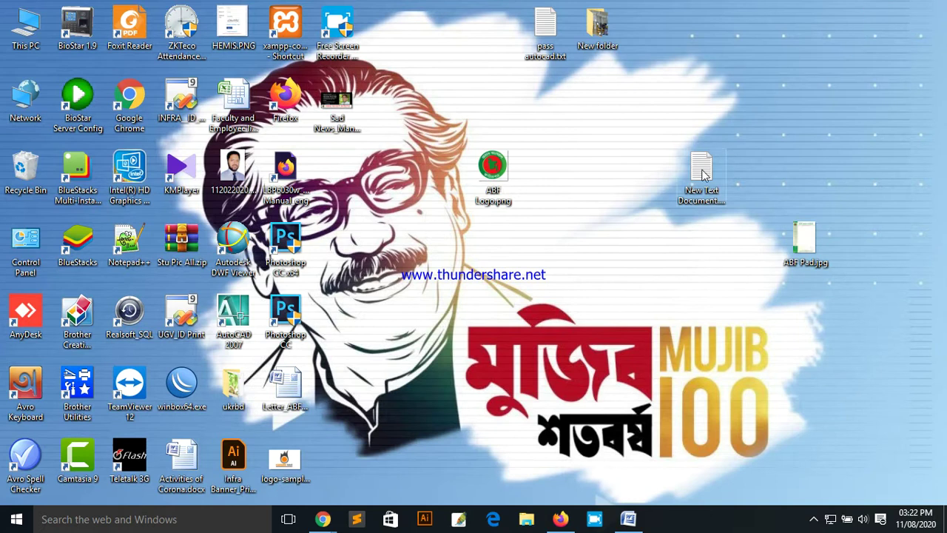
click(25, 29)
double_click(32, 38)
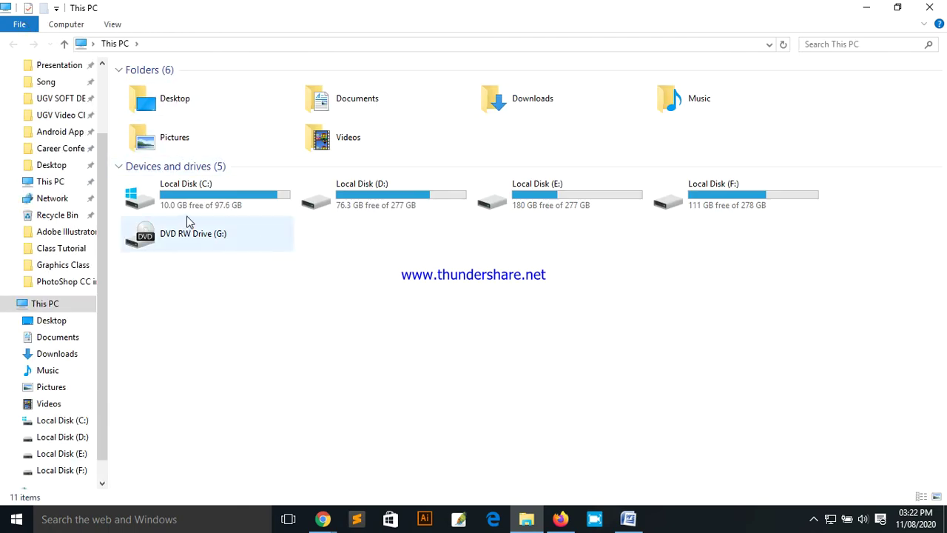
Step: Inspect Local Disks C: through F:, ending on D:, then restore the Word window
click(207, 191)
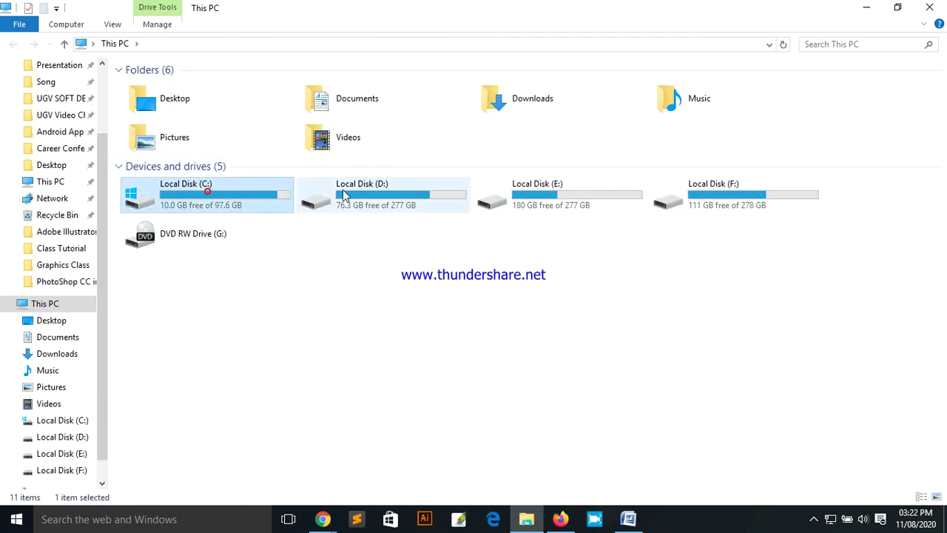
click(401, 195)
click(575, 202)
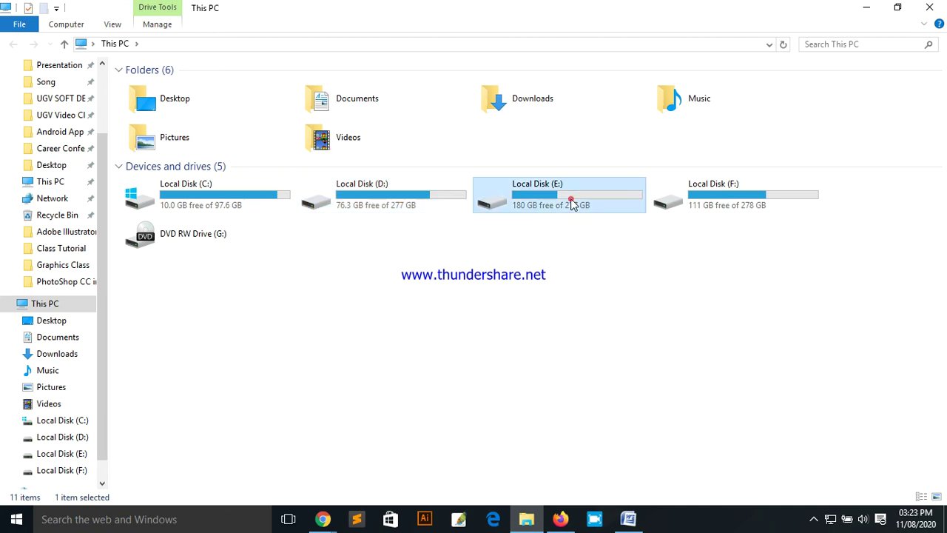
click(717, 203)
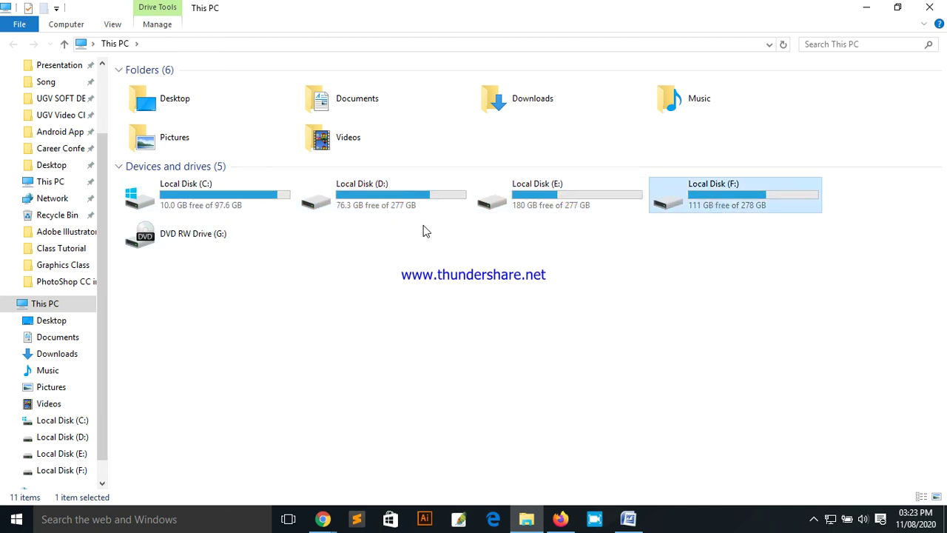
click(228, 198)
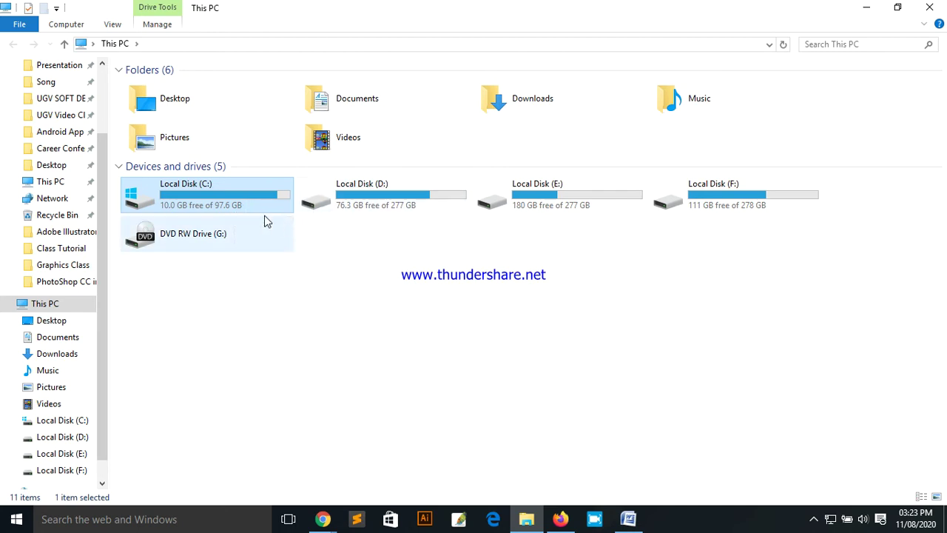
click(390, 201)
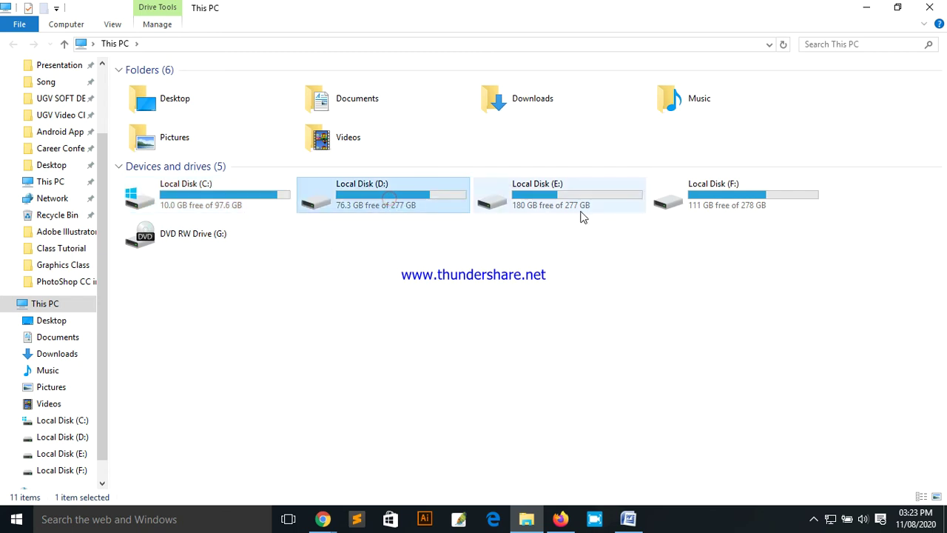
click(545, 200)
click(720, 199)
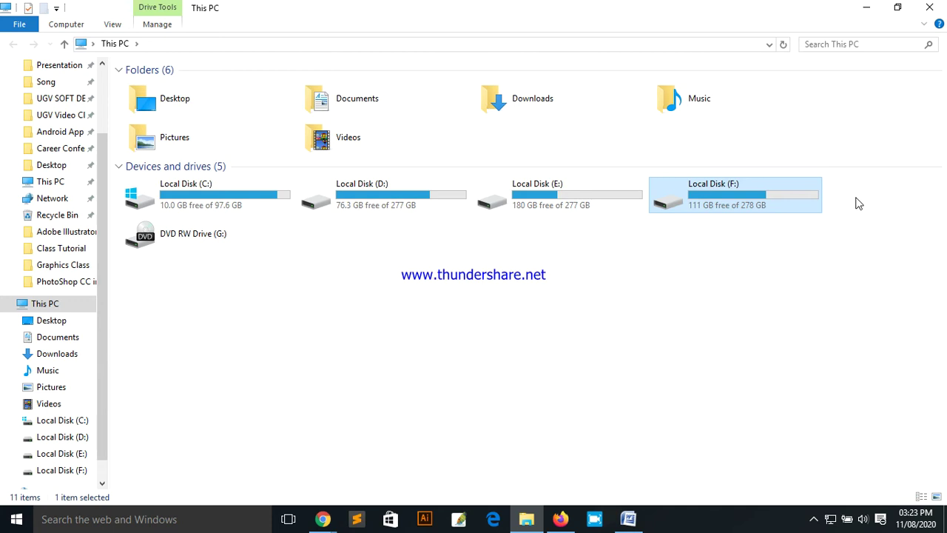
click(502, 250)
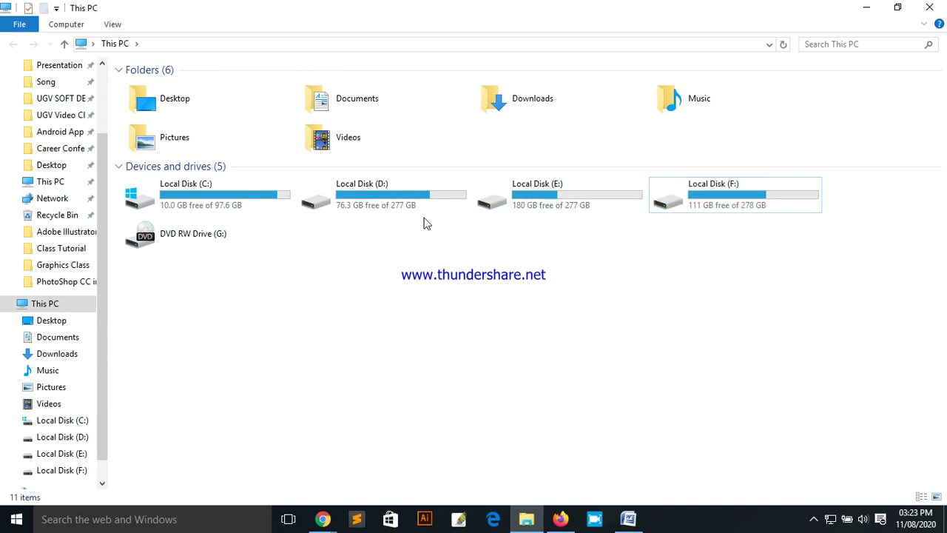
click(268, 205)
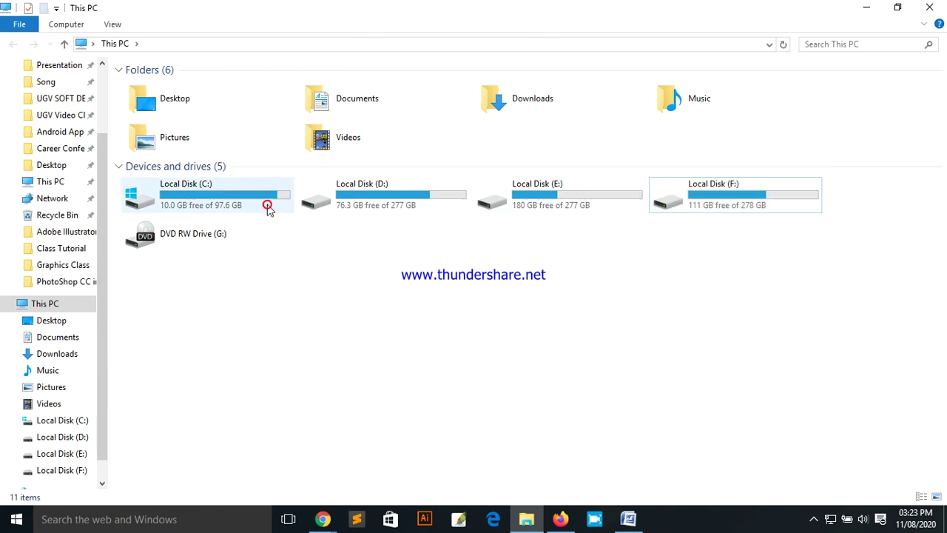
click(746, 192)
click(516, 204)
click(410, 199)
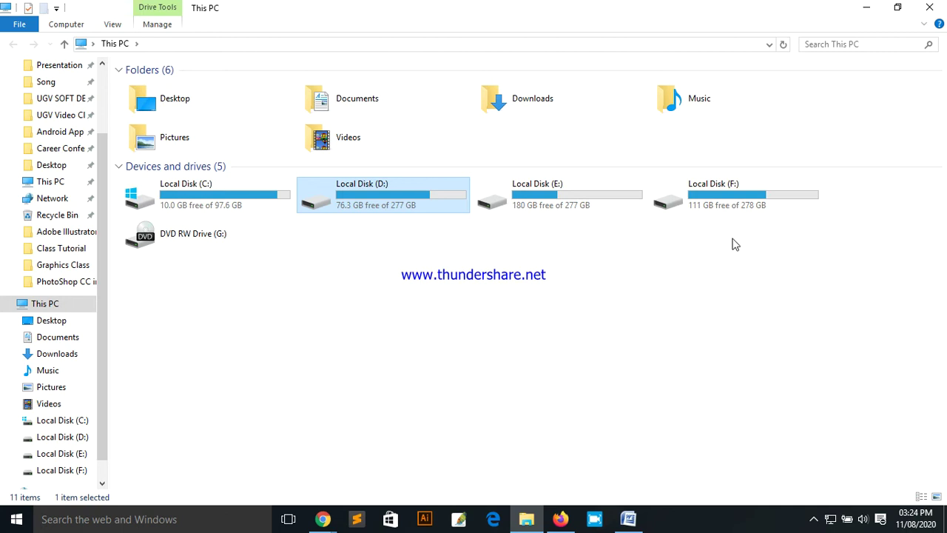
click(628, 519)
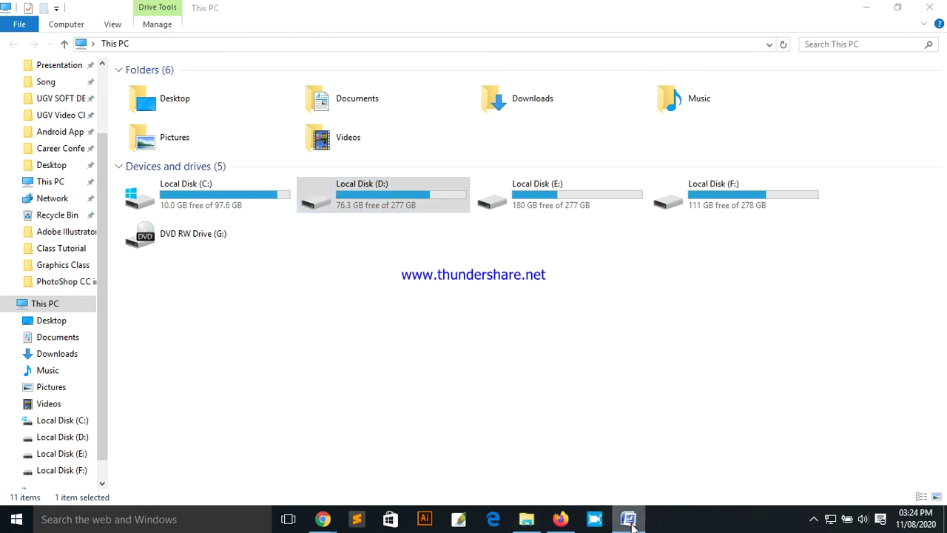
Step: Start saving the document with the Office menu's Save command
click(411, 268)
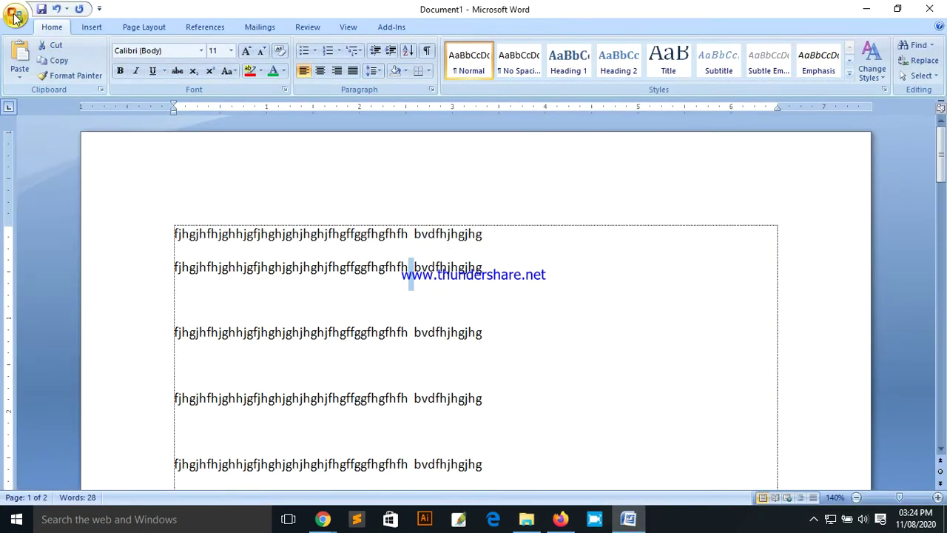
click(15, 17)
click(42, 109)
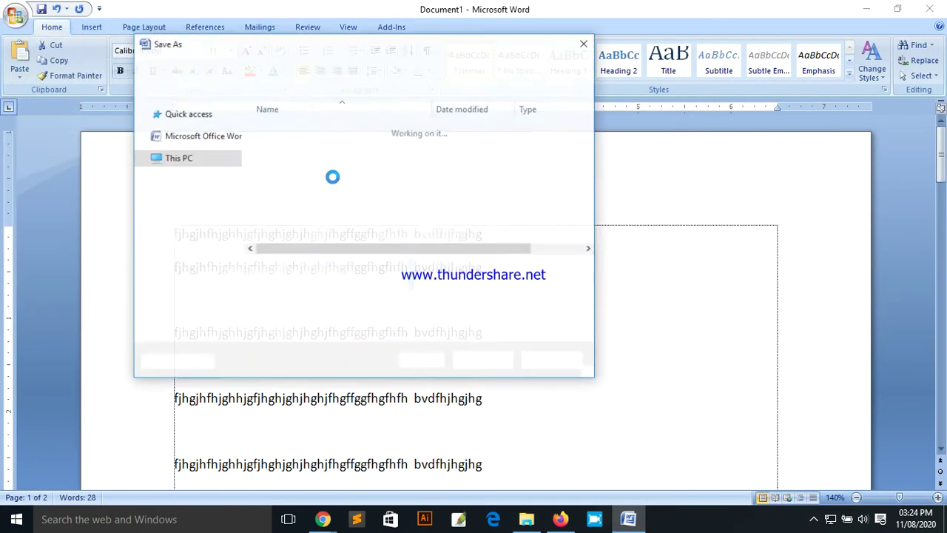
drag(294, 53, 284, 75)
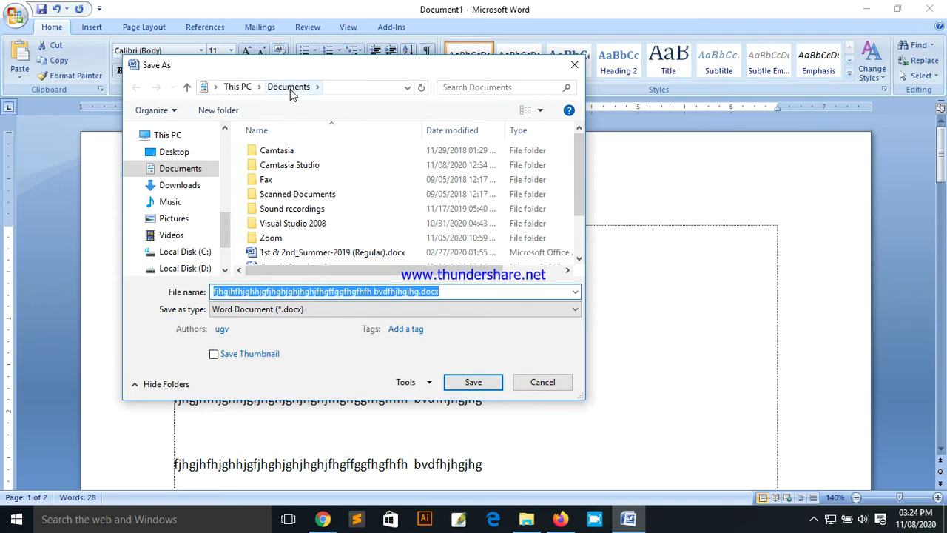
Step: Browse the Save As location via Desktop to Local Disk (D:)
click(290, 89)
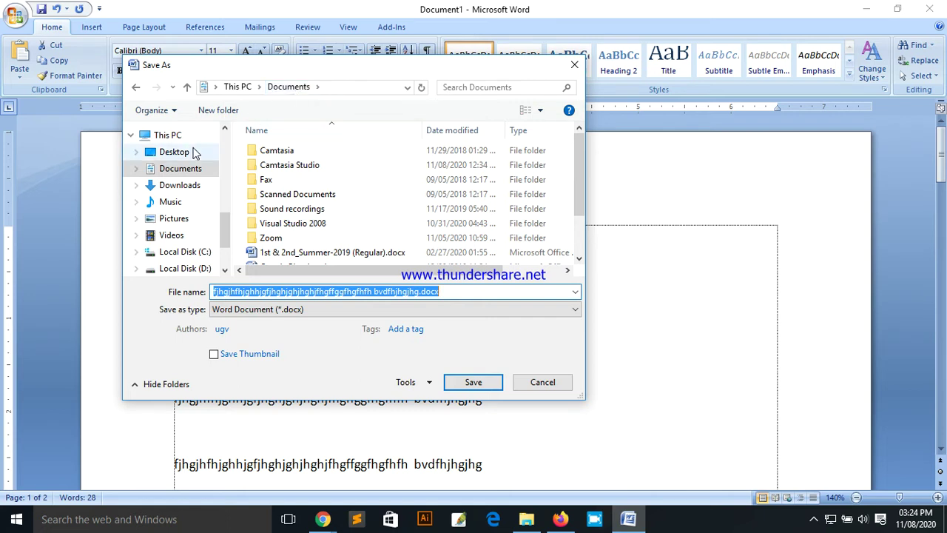
click(176, 153)
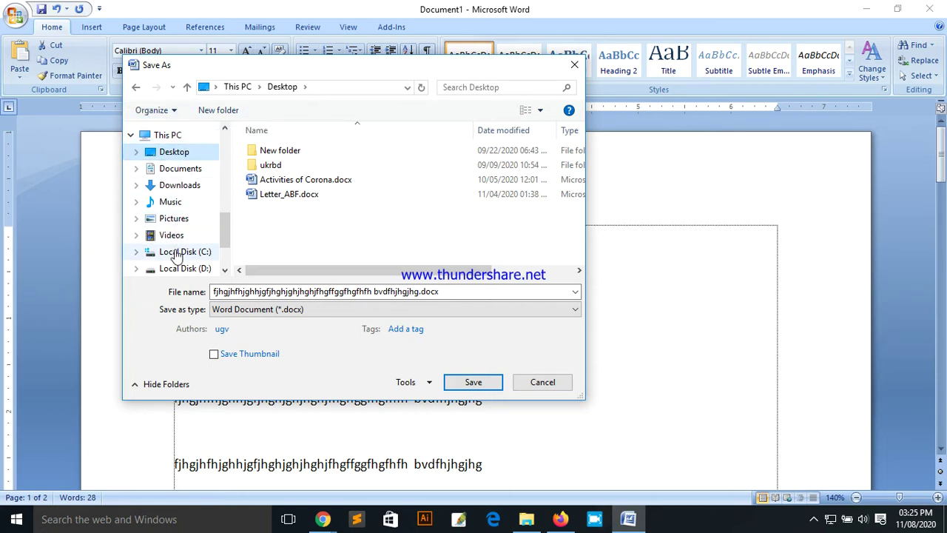
drag(224, 225, 233, 249)
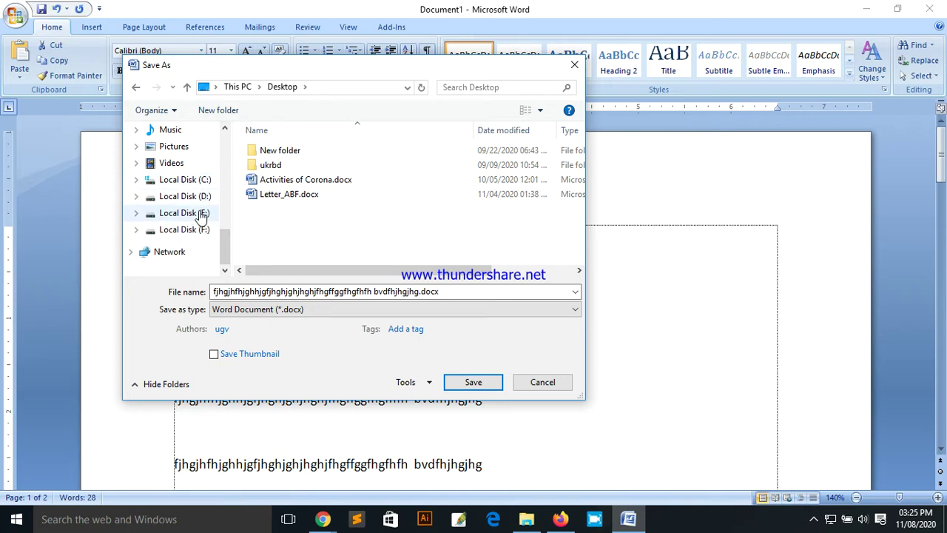
click(197, 196)
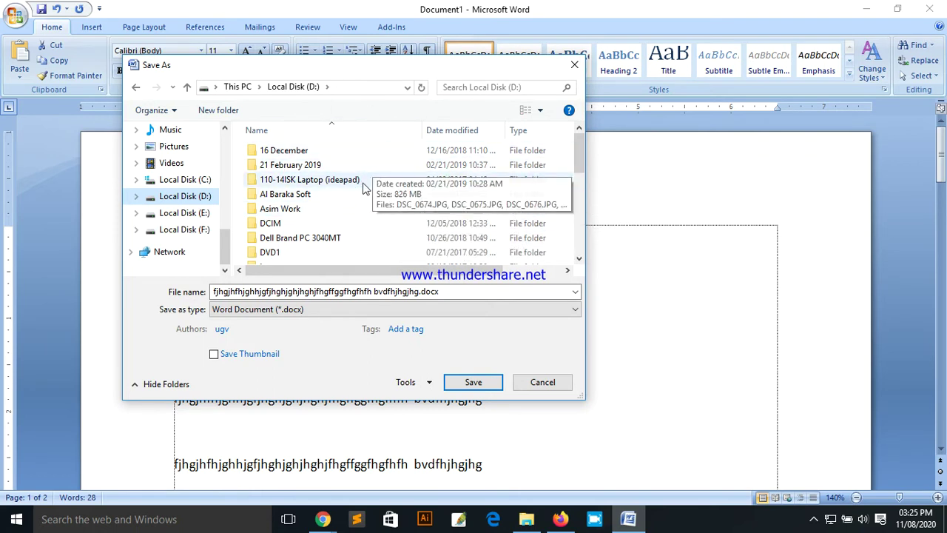
Step: Create a folder named 'abf' on Local Disk (D:) and open it as the save location
click(227, 113)
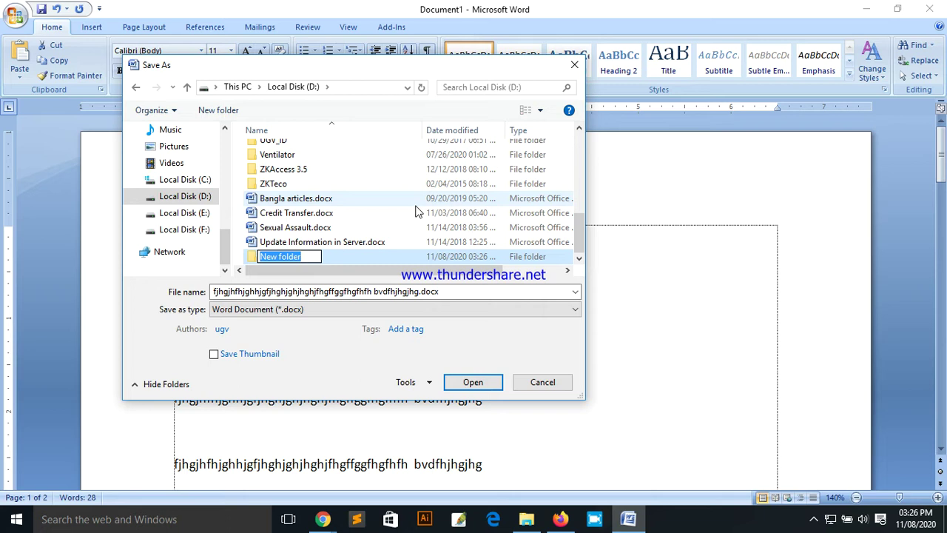
text(a)
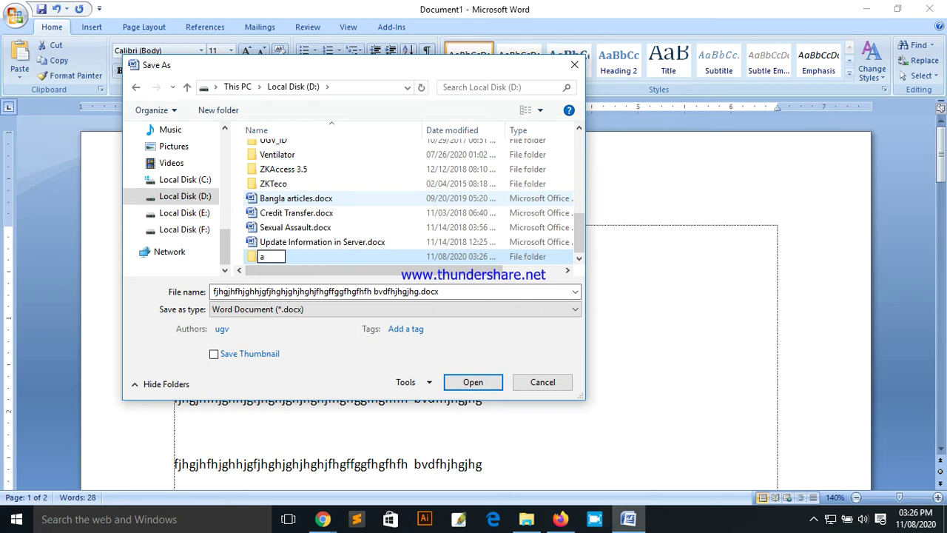
text(bf)
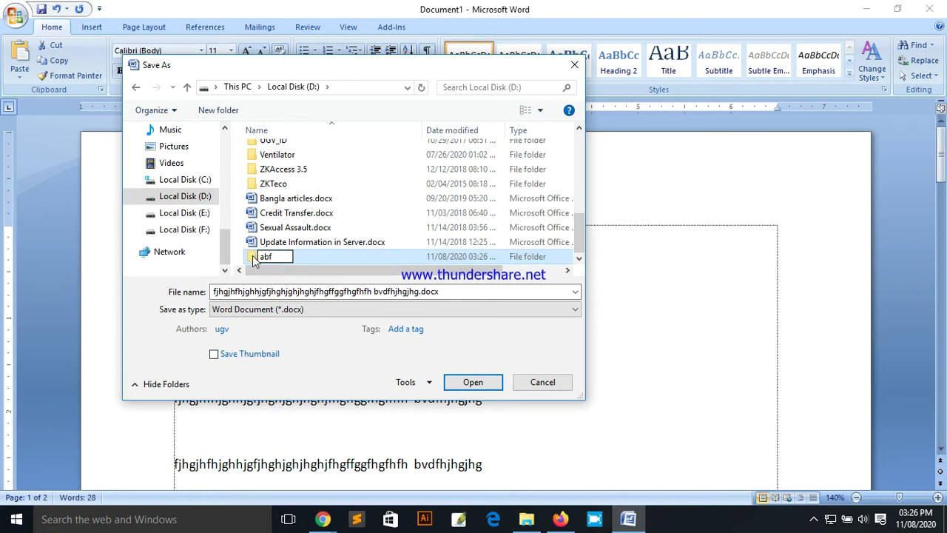
click(254, 262)
right_click(274, 257)
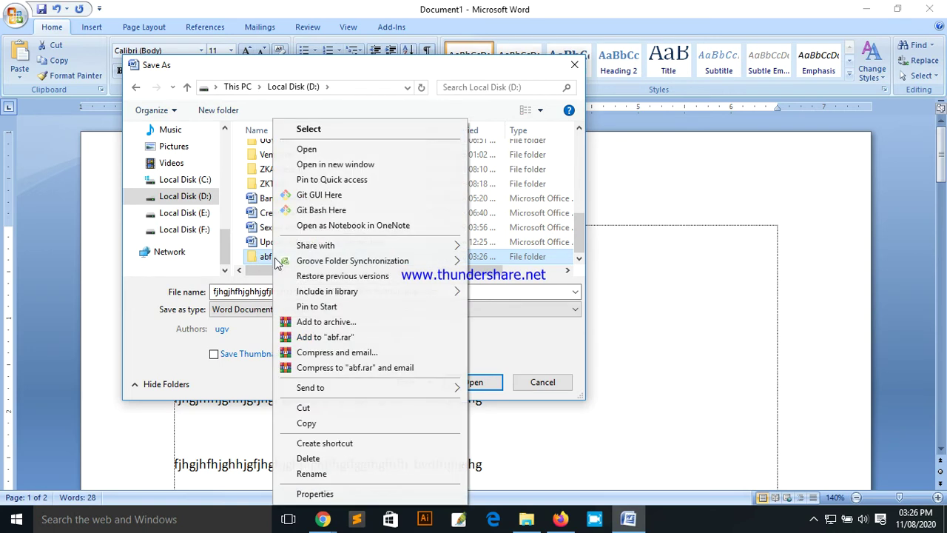
click(259, 259)
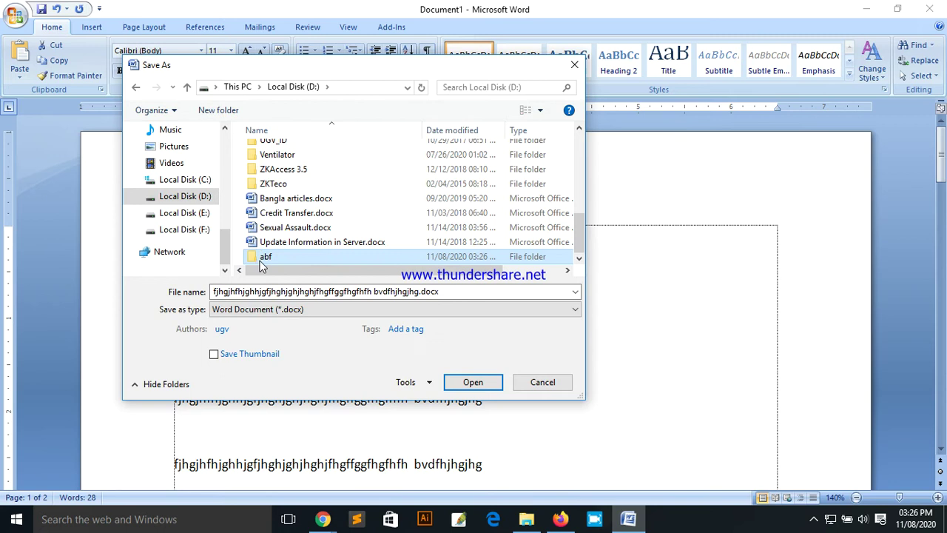
click(473, 382)
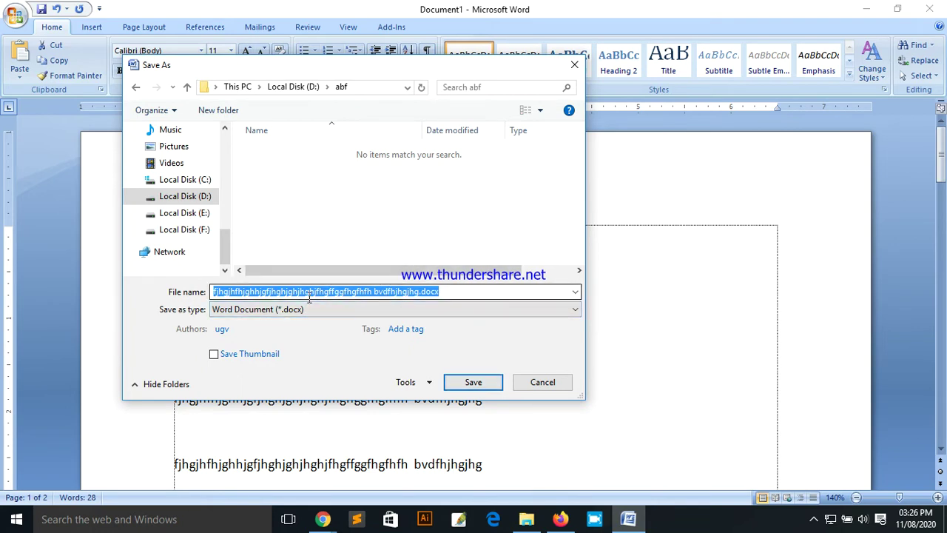
Step: Replace the file name with 'abf-1' and save it as abf-1.docx in D:\abf
click(475, 292)
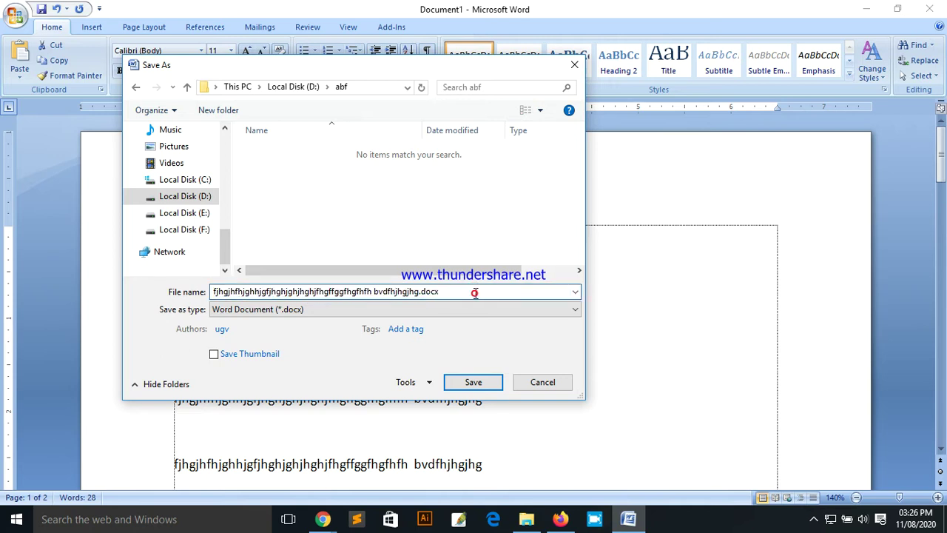
drag(473, 293, 210, 293)
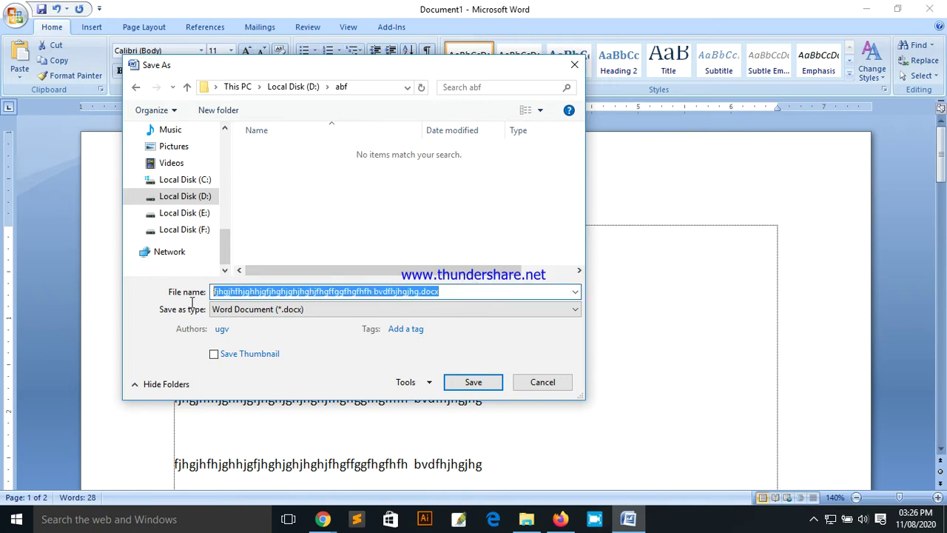
text(abf-1)
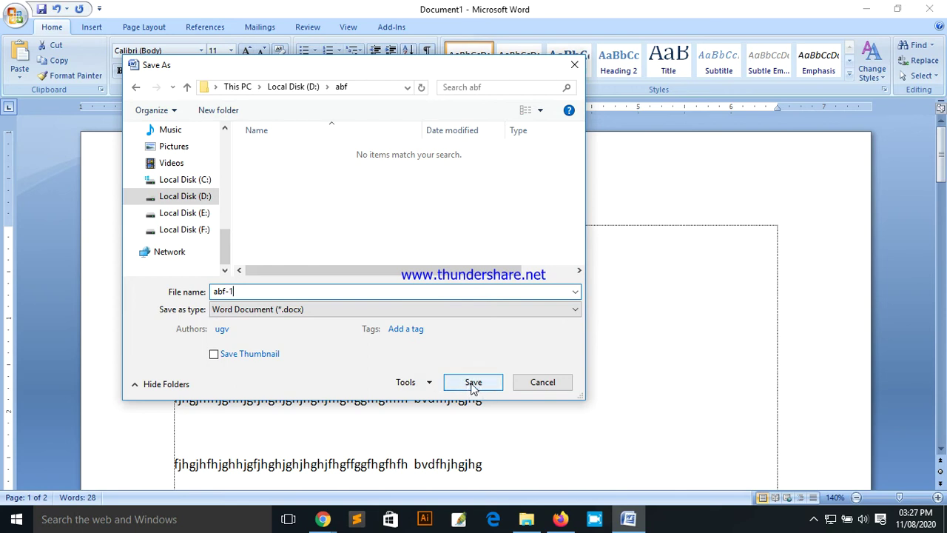
click(474, 382)
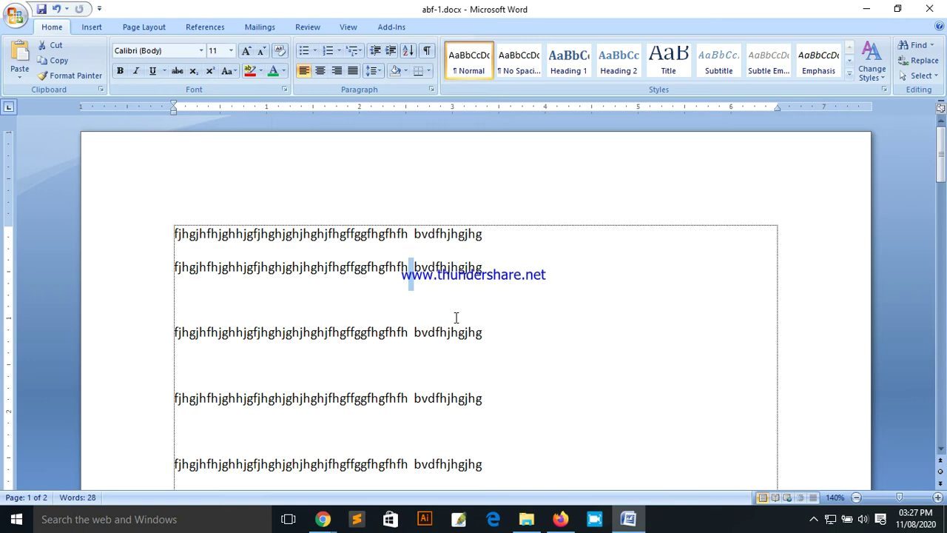
Step: Close abf-1.docx with Ctrl+W so Word stays open with no document
click(490, 275)
click(16, 16)
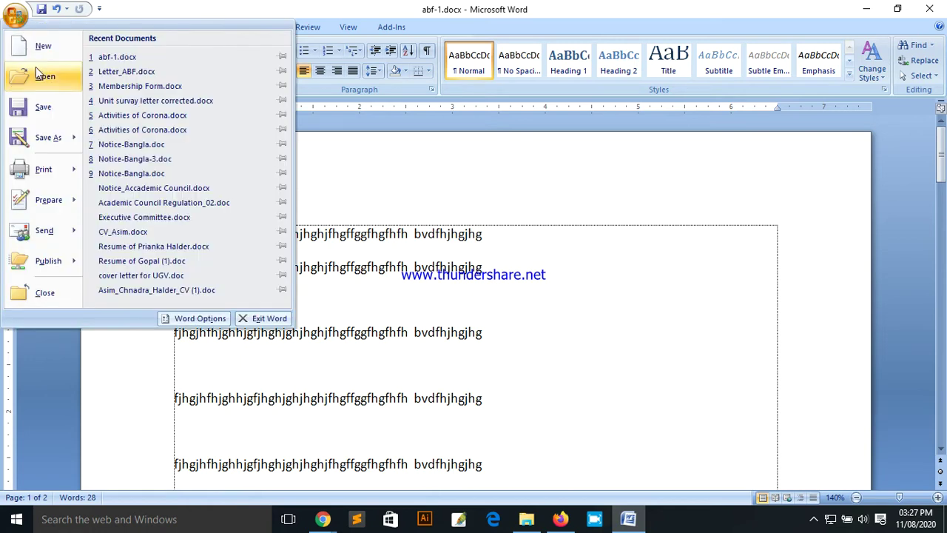
click(419, 241)
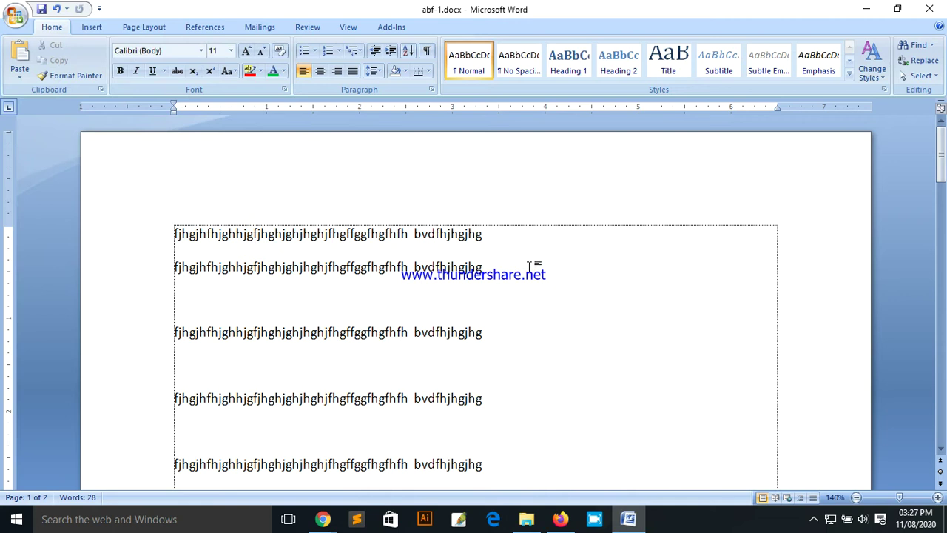
key(ctrl+w)
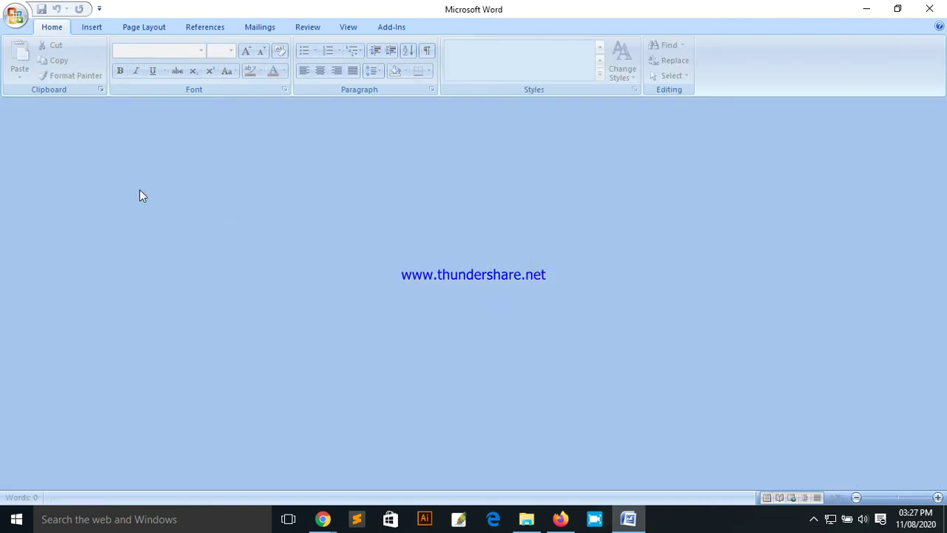
Step: Create a new blank document and type the sample text 'dfdghghdcgd'
click(15, 16)
click(39, 49)
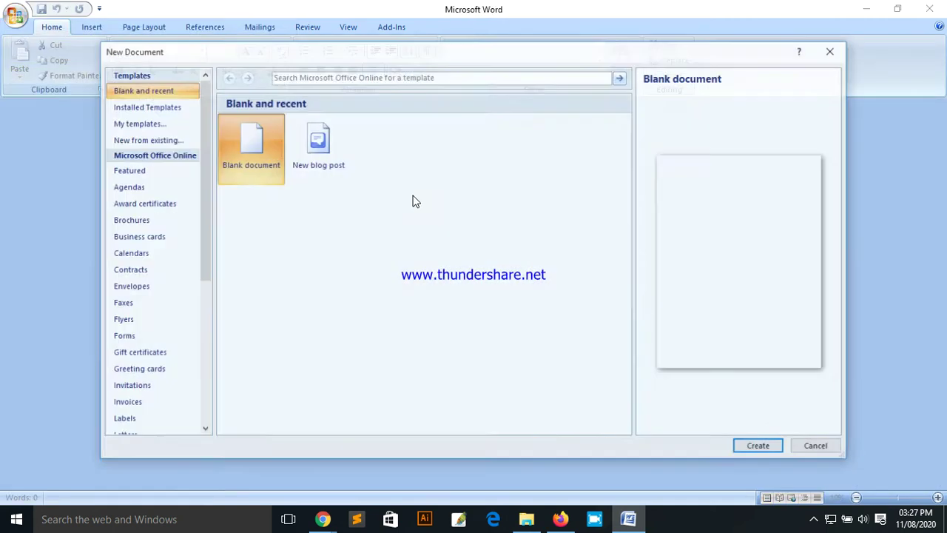
click(770, 447)
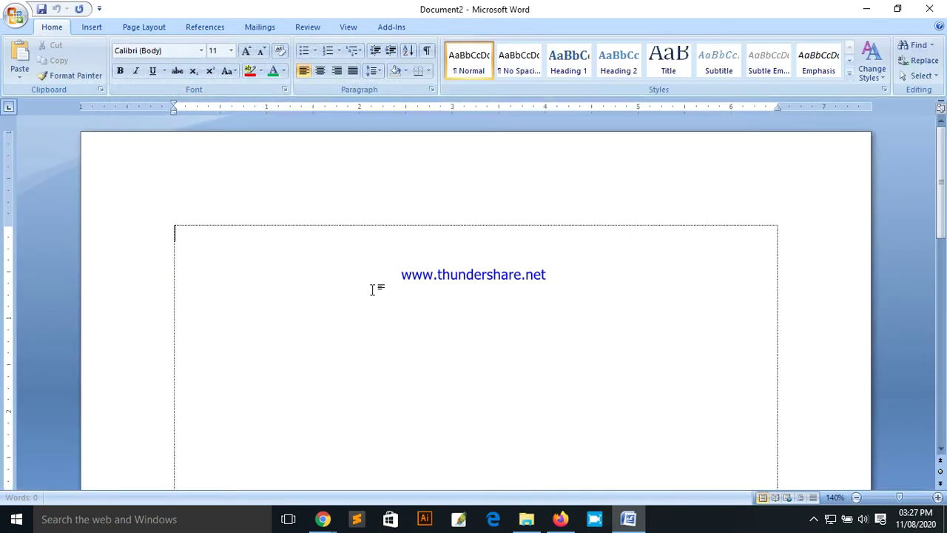
text(dfdghghdcgd)
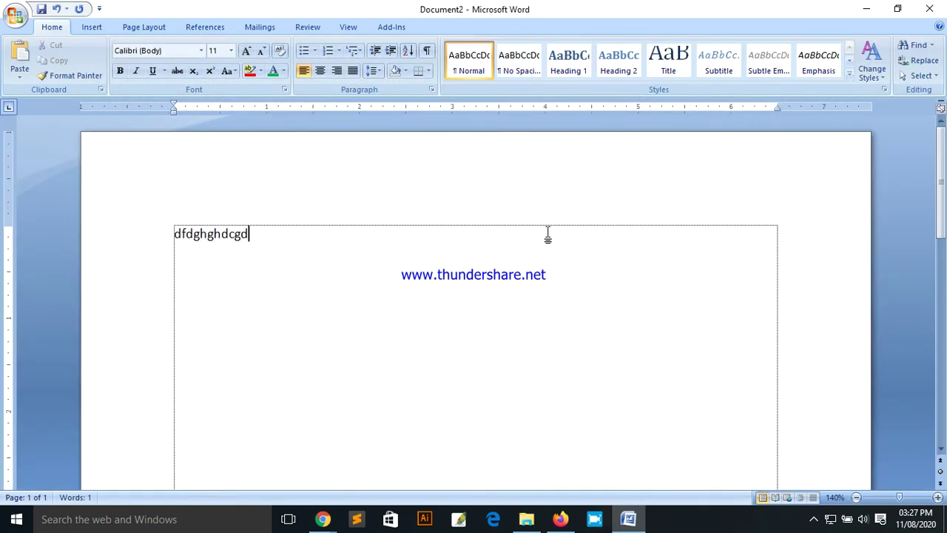
click(13, 17)
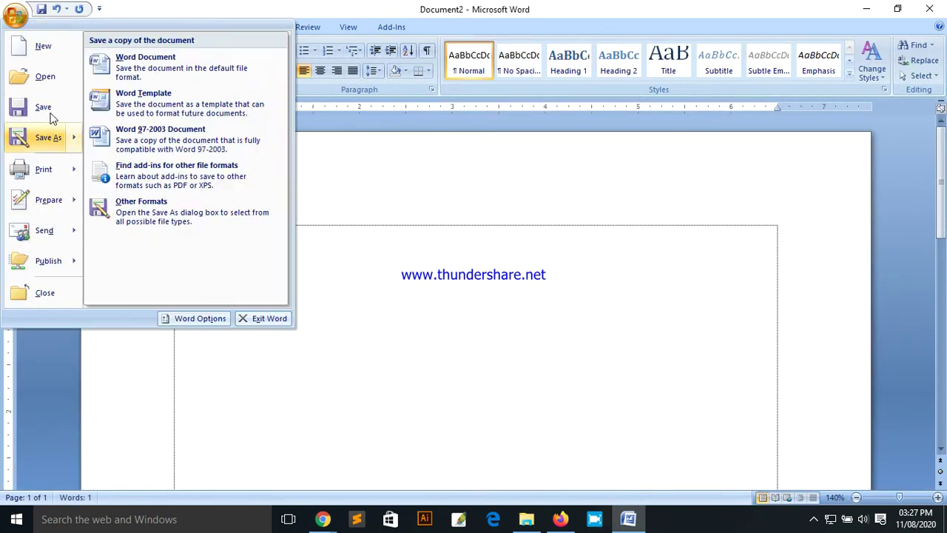
Step: In Save As, create a folder 'asfhhgfffdf' on Local Disk (E:) and open it
click(49, 105)
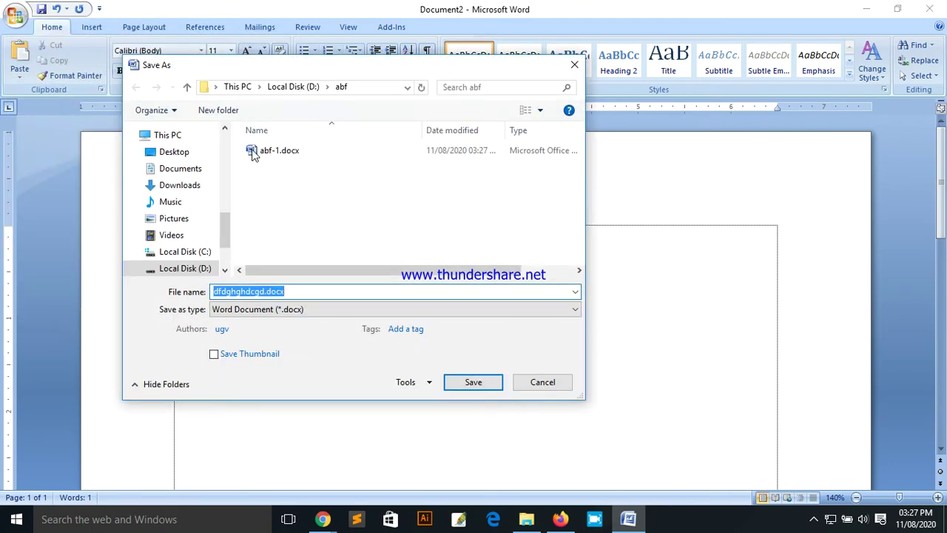
scroll(223, 228, down, 1)
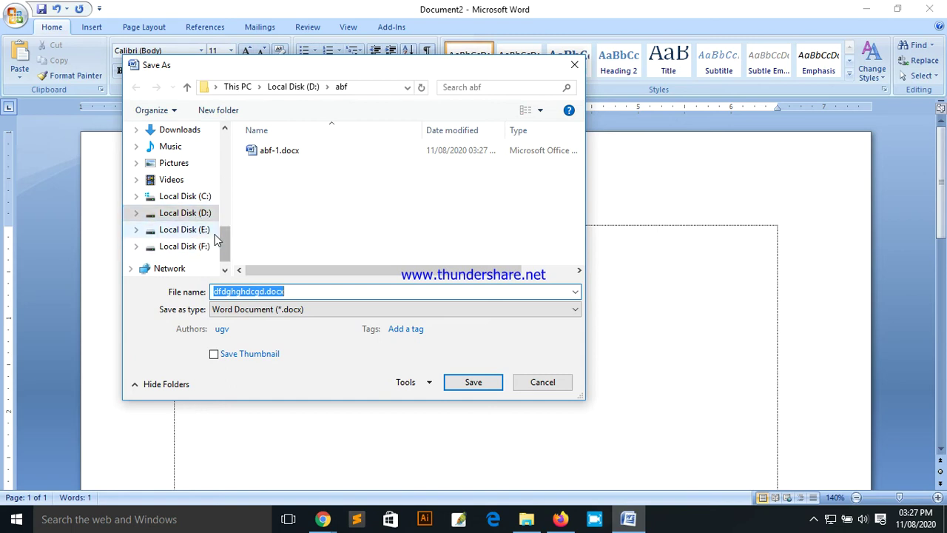
click(199, 230)
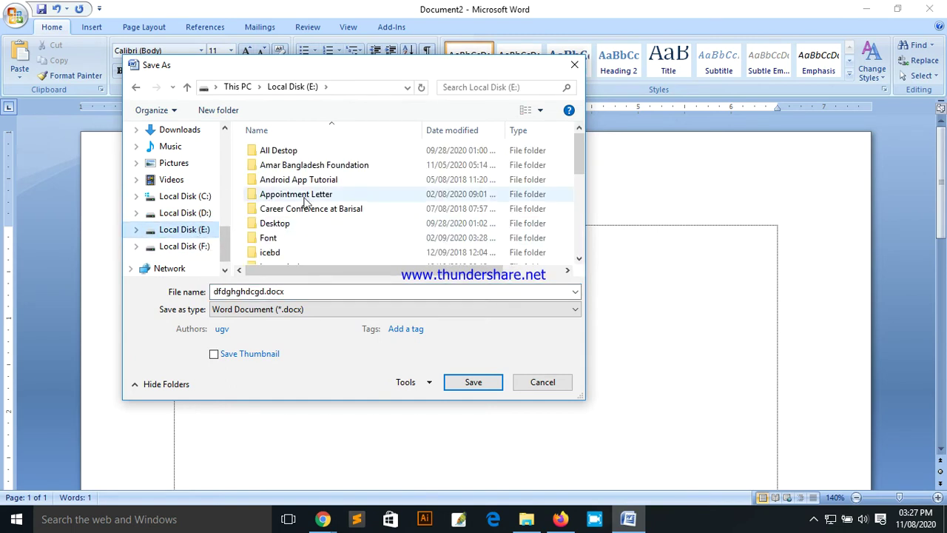
click(230, 115)
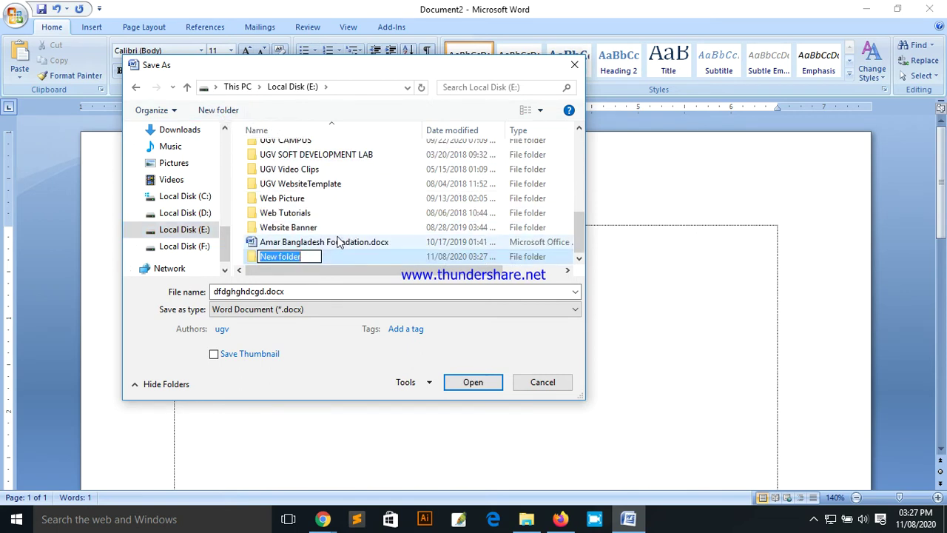
text(asfhhgfffdf)
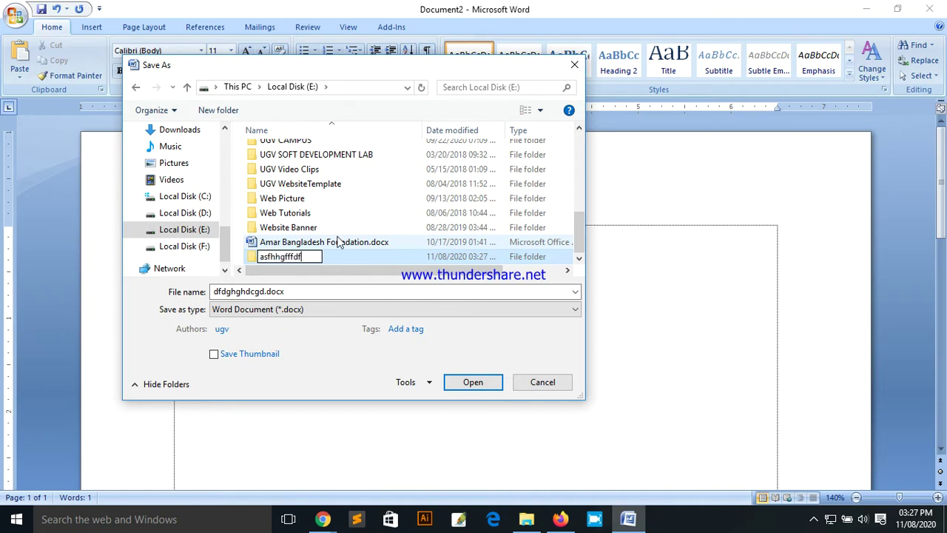
click(473, 383)
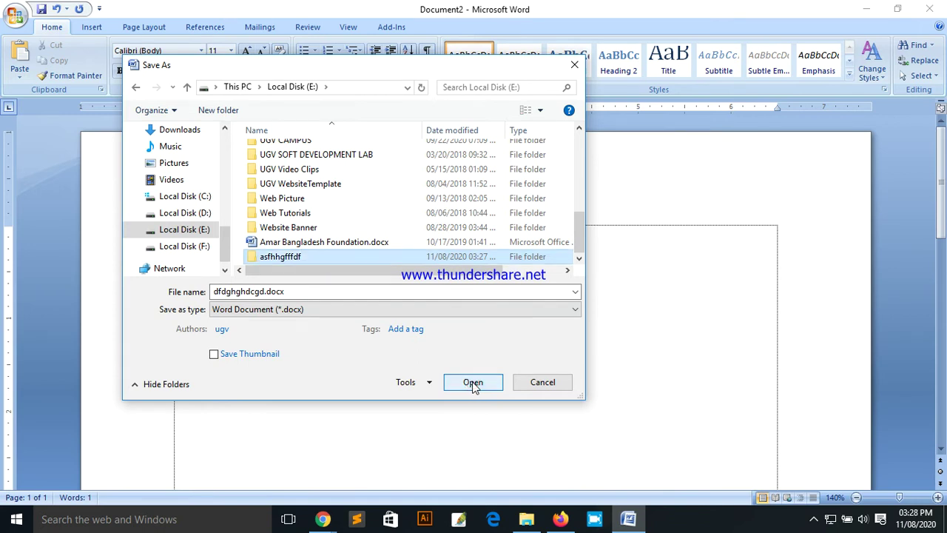
click(474, 383)
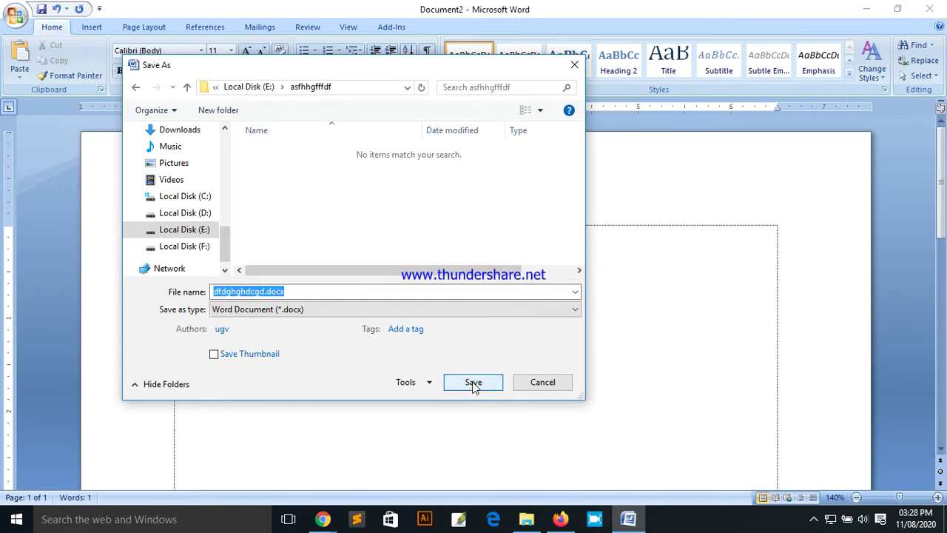
Step: Save the document as 123.docx, Word Document format, into the asfhhgfffdf folder
click(257, 292)
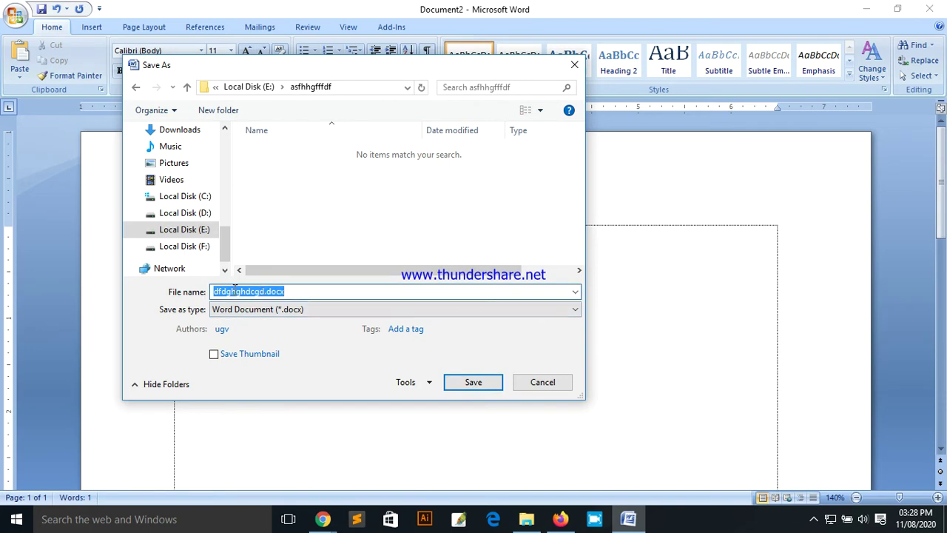
click(310, 294)
drag(303, 293, 209, 296)
text(123)
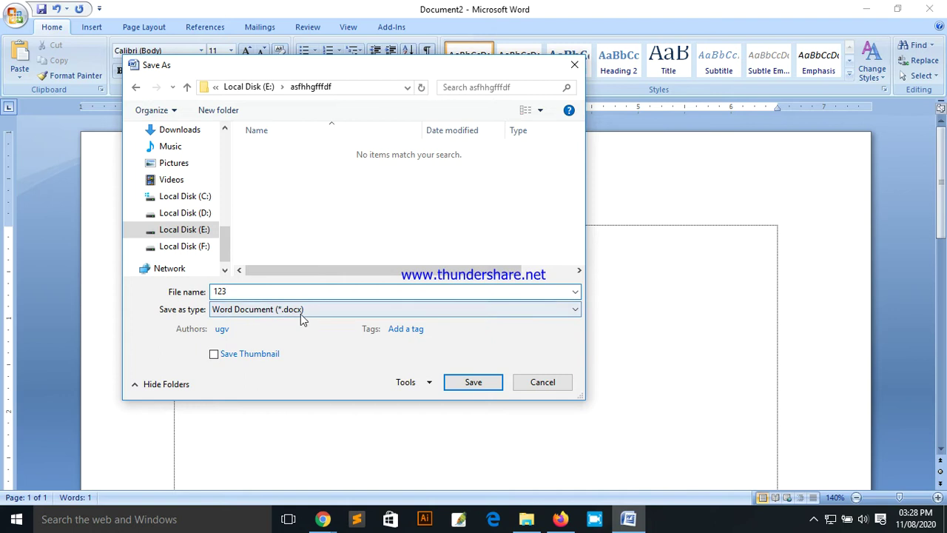
click(349, 311)
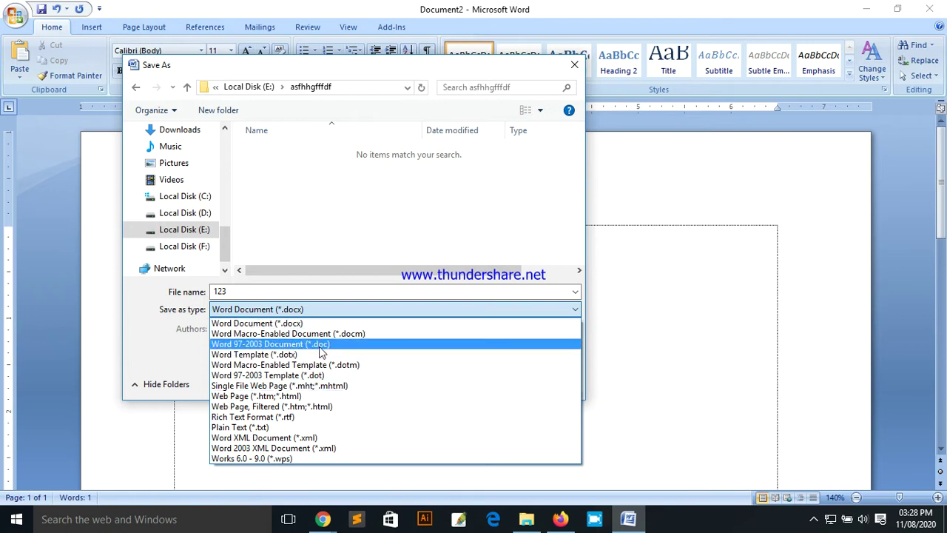
click(168, 326)
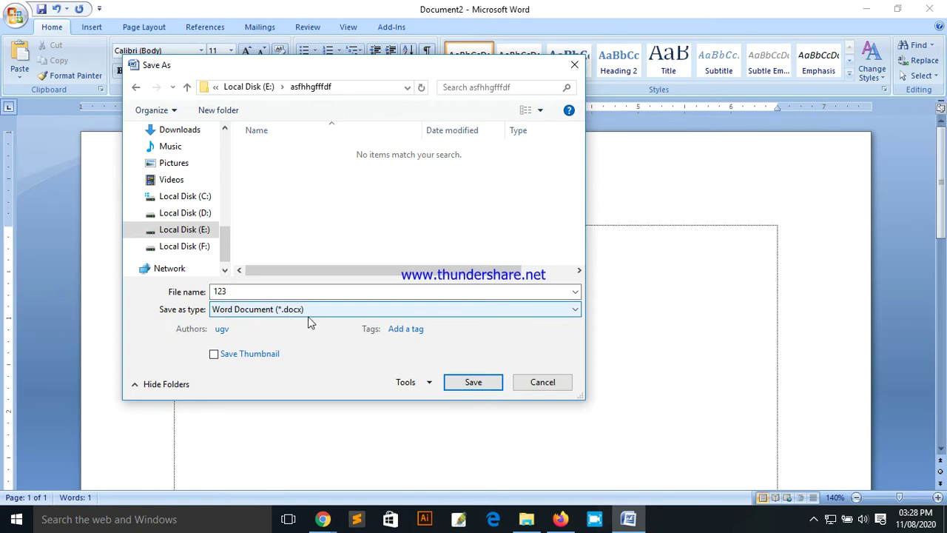
click(473, 385)
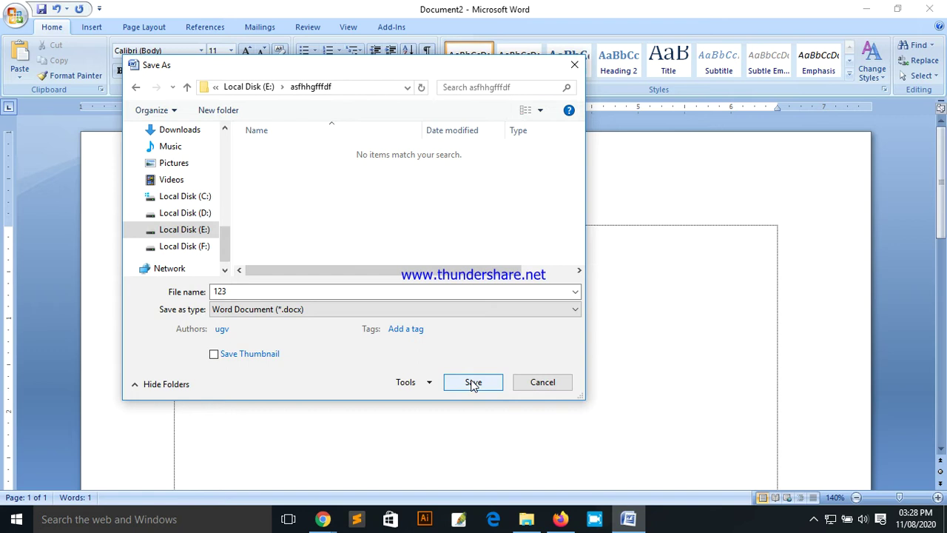
click(473, 383)
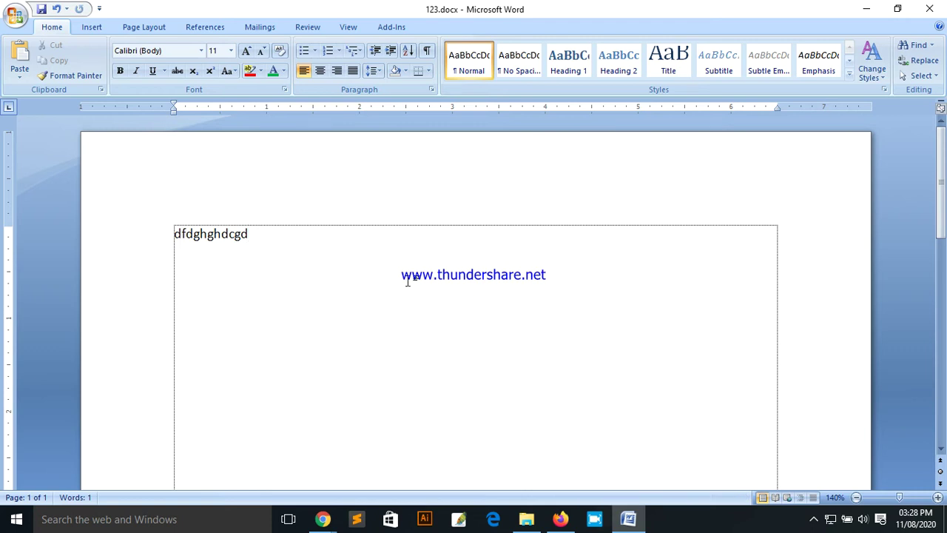
Step: Close 123.docx from the Office menu, leaving Word with no document open
click(15, 15)
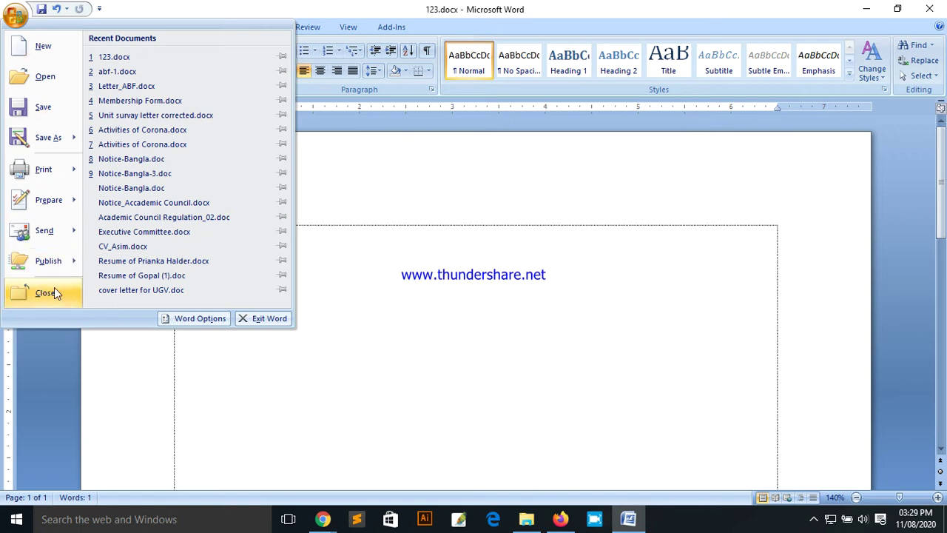
click(44, 292)
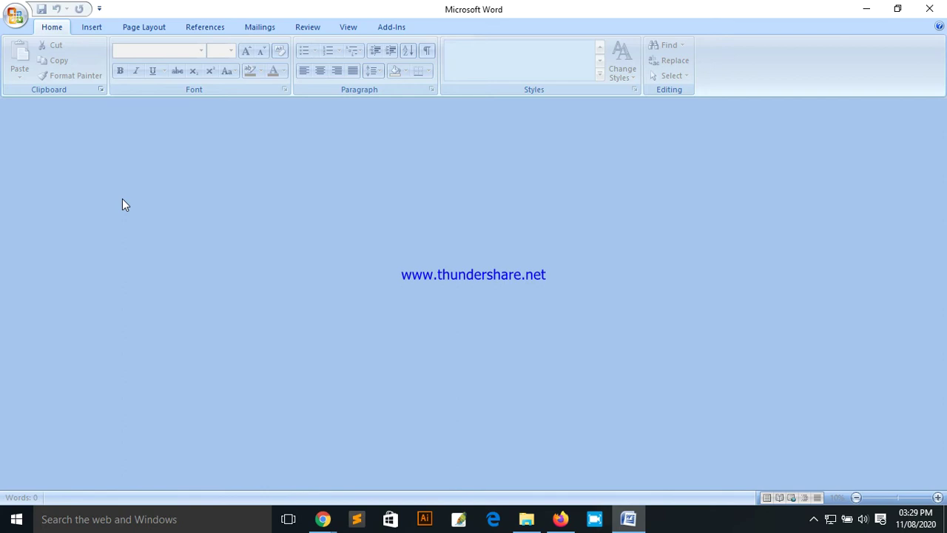
click(15, 14)
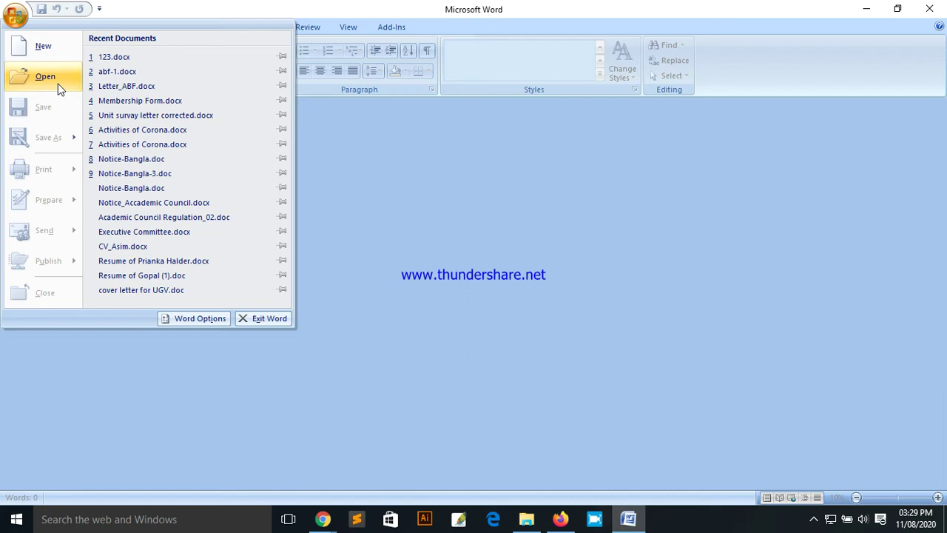
Step: Browse to the abf folder on Local Disk (D:) and open abf-1.docx
click(47, 79)
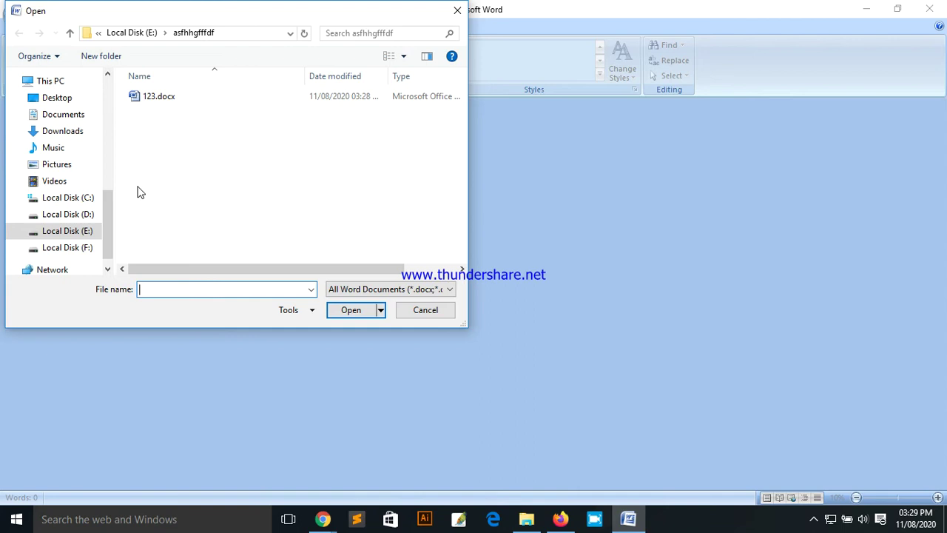
click(82, 215)
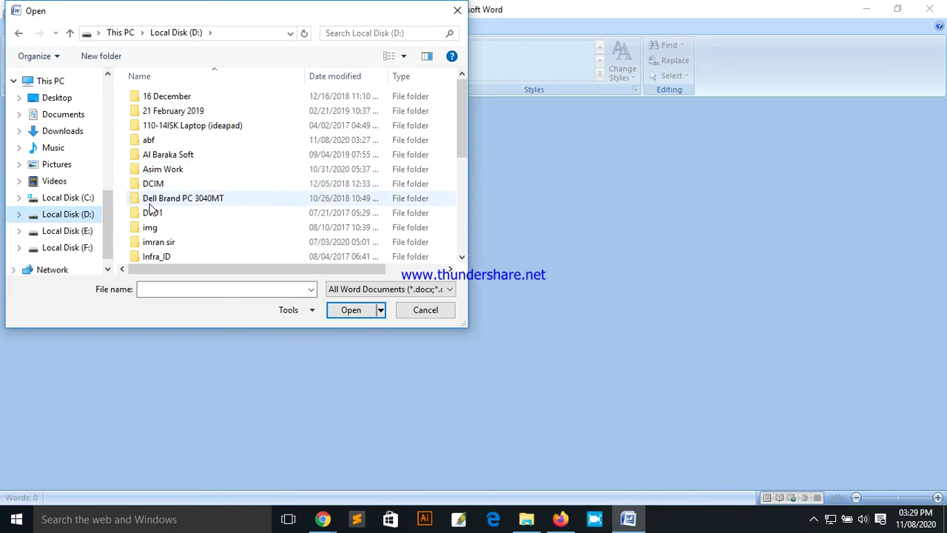
click(191, 143)
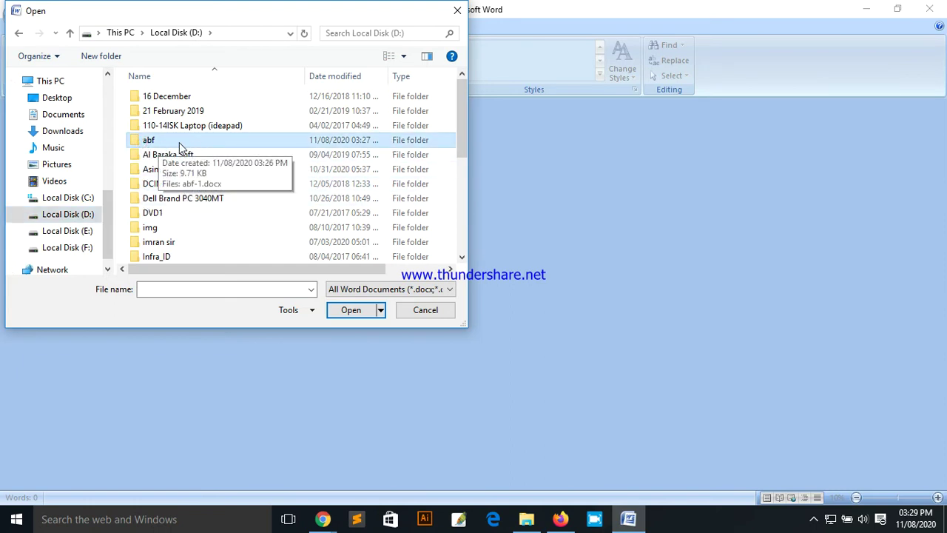
right_click(179, 142)
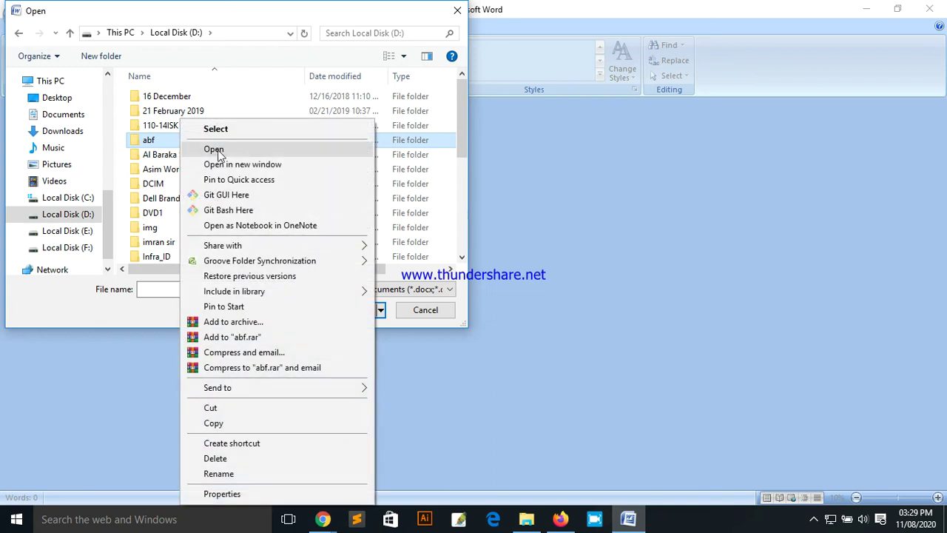
click(139, 145)
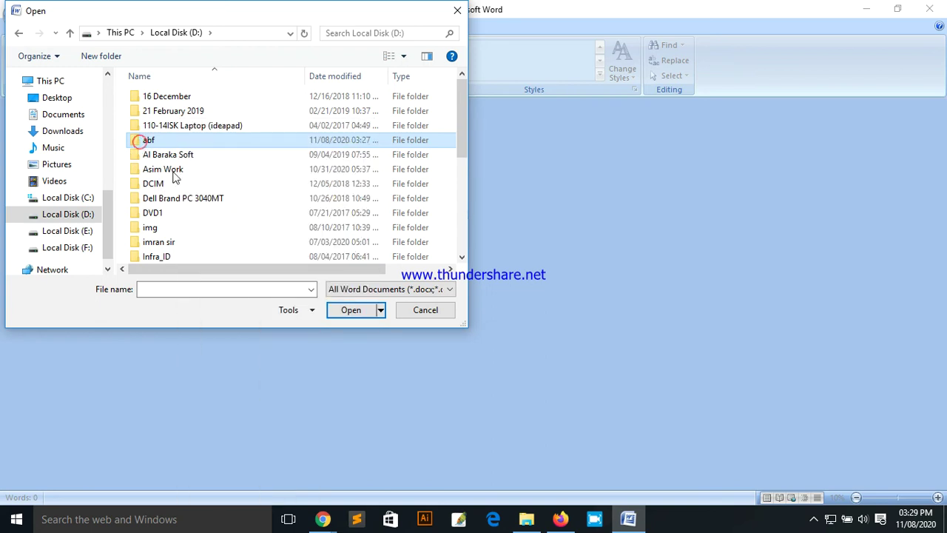
click(354, 311)
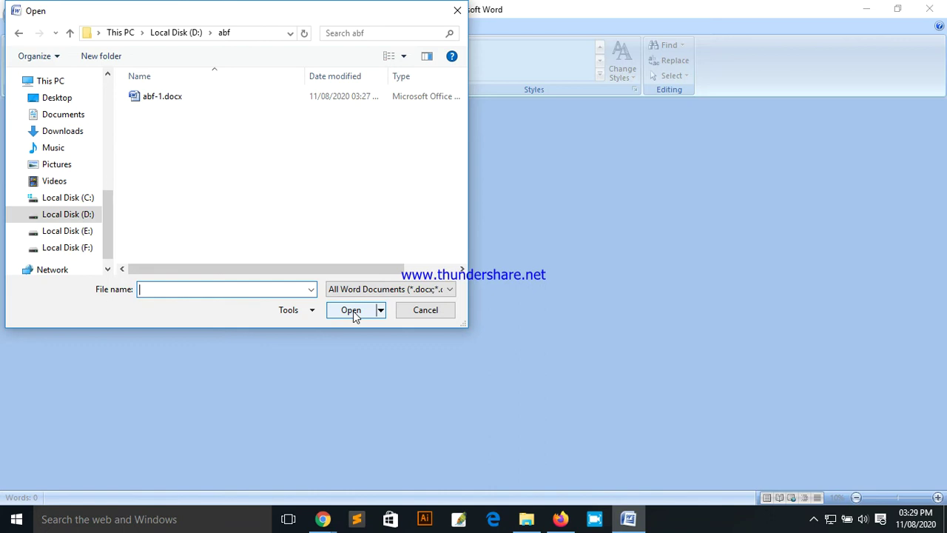
click(159, 101)
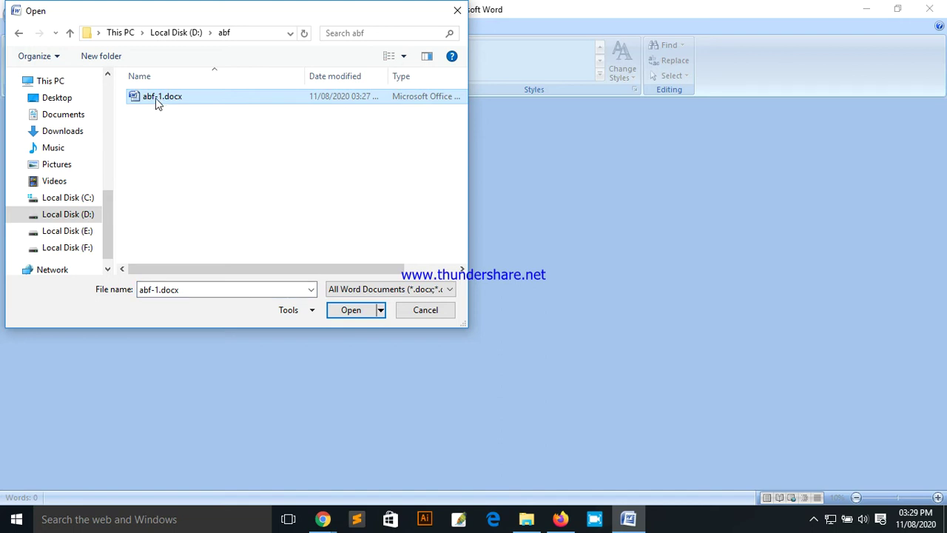
click(350, 314)
Step: Scroll through the reopened abf-1.docx to review its two pages
scroll(411, 270, down, 5)
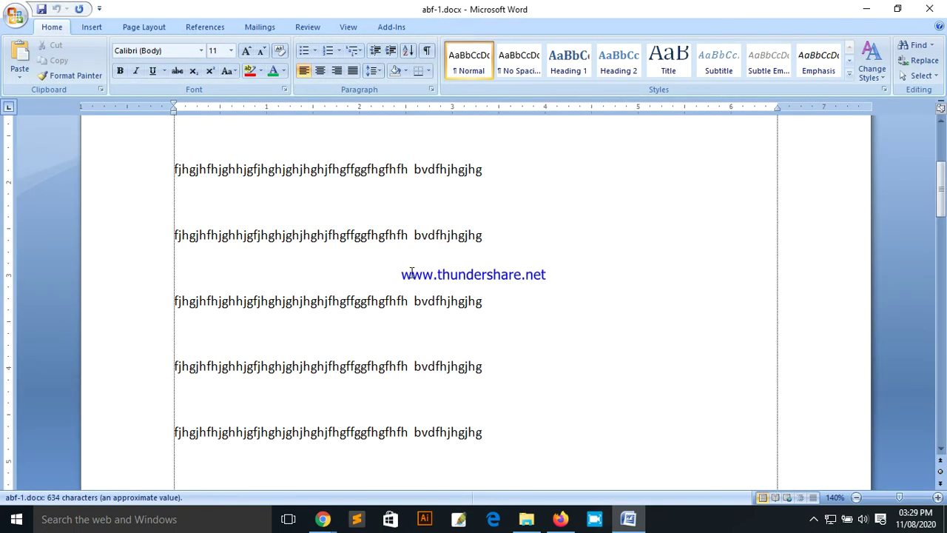
scroll(413, 274, down, 10)
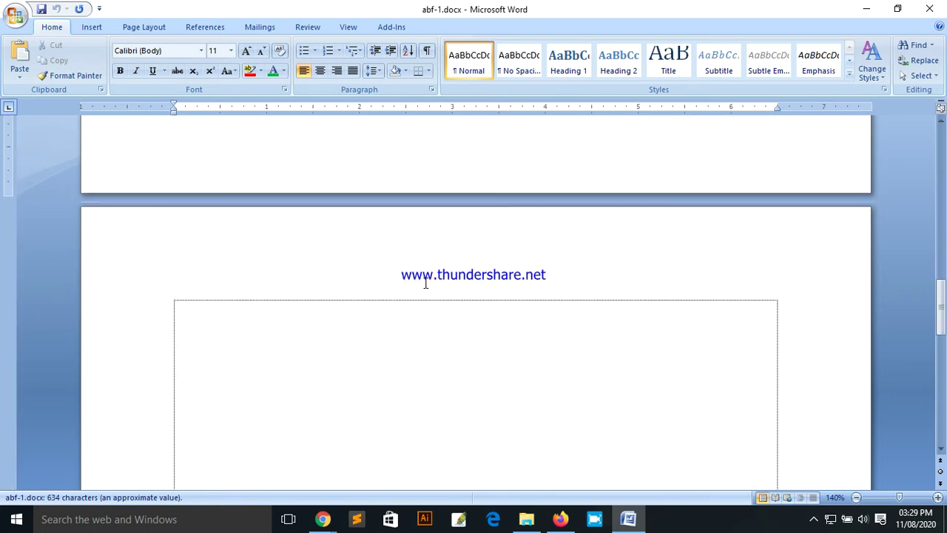
scroll(421, 280, up, 10)
scroll(419, 279, up, 3)
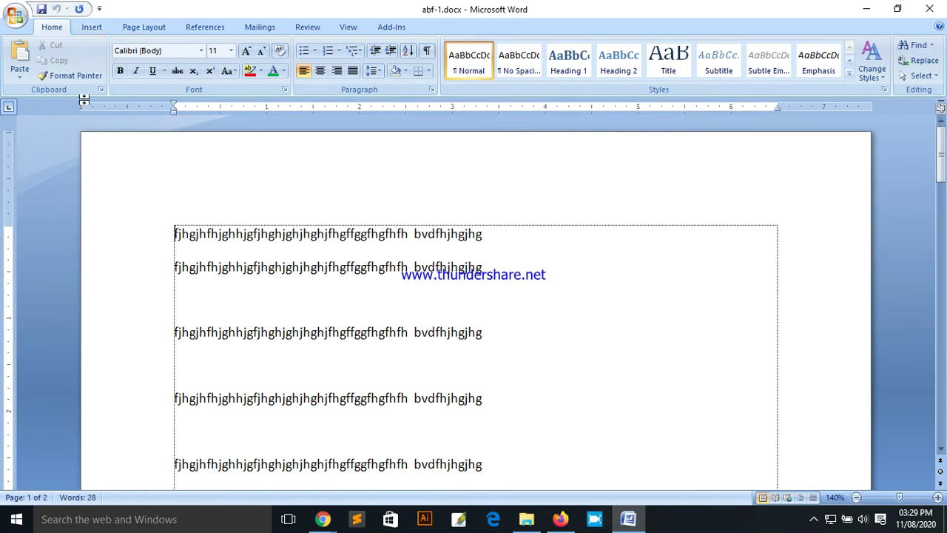
click(15, 15)
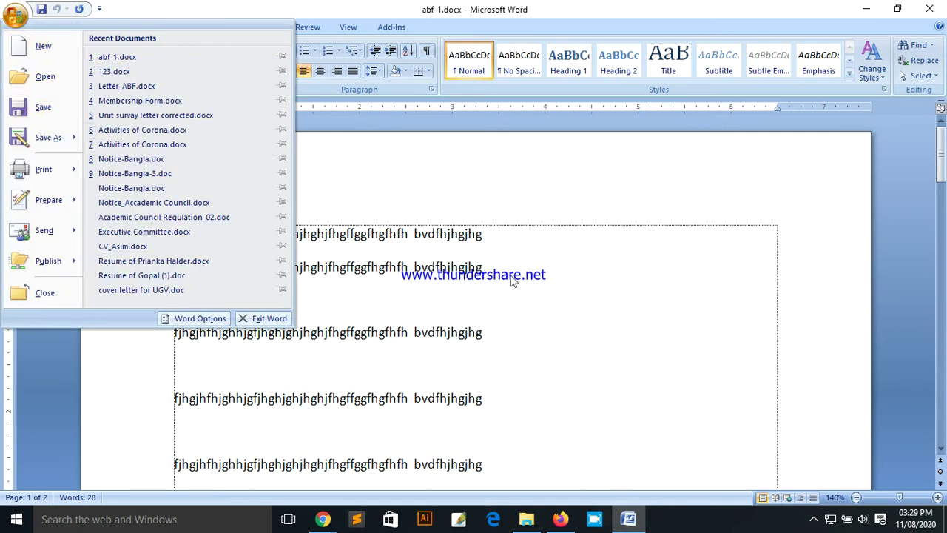
Step: Show the Save As submenu with Word Document, Word Template, Word 97-2003 and Other Formats
click(390, 289)
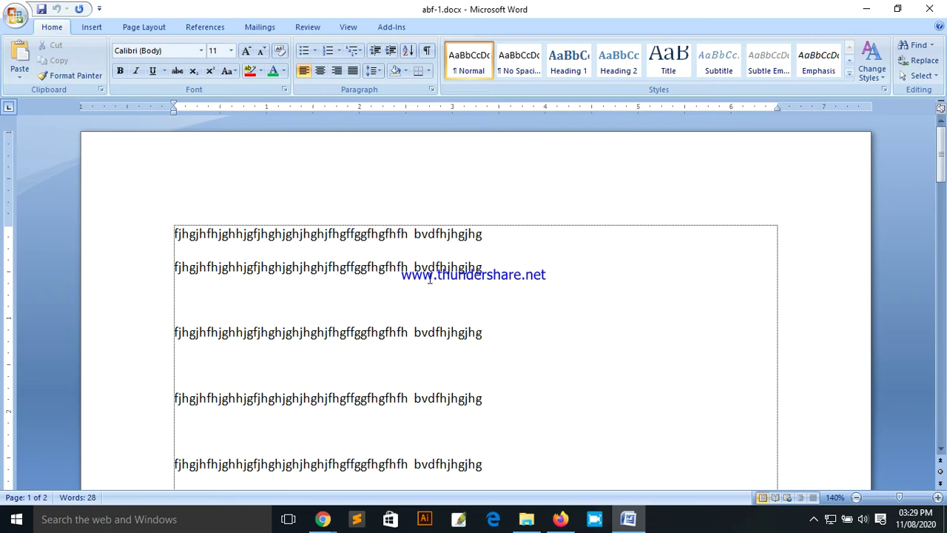
click(15, 15)
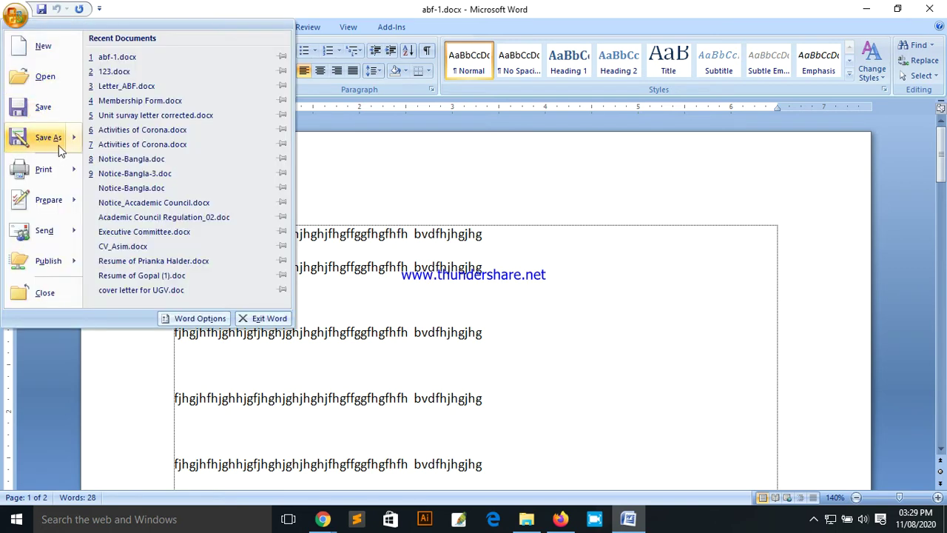
mouse_move(53, 146)
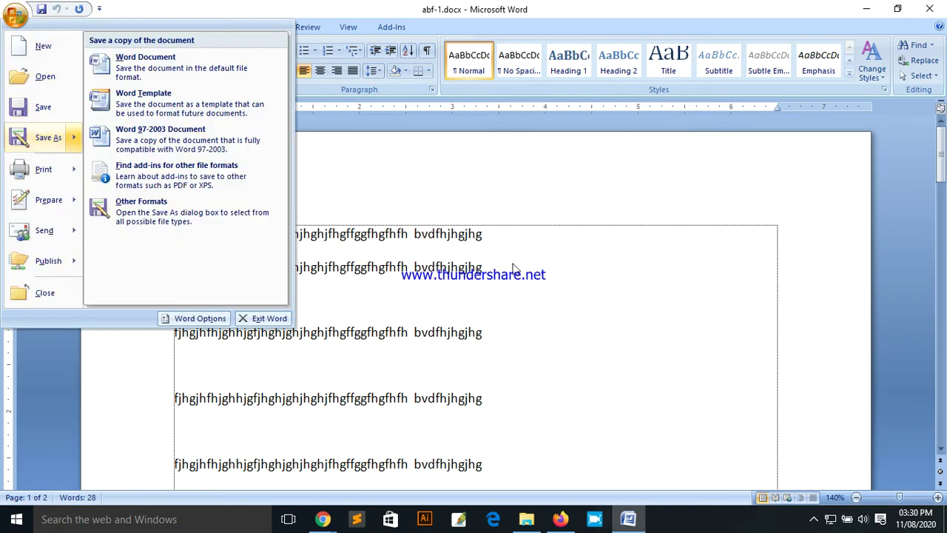
click(516, 270)
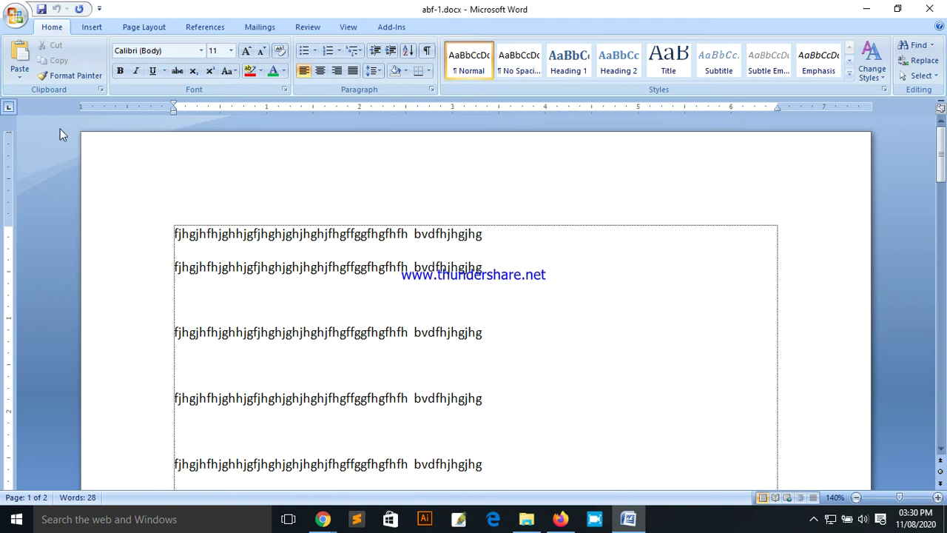
click(15, 17)
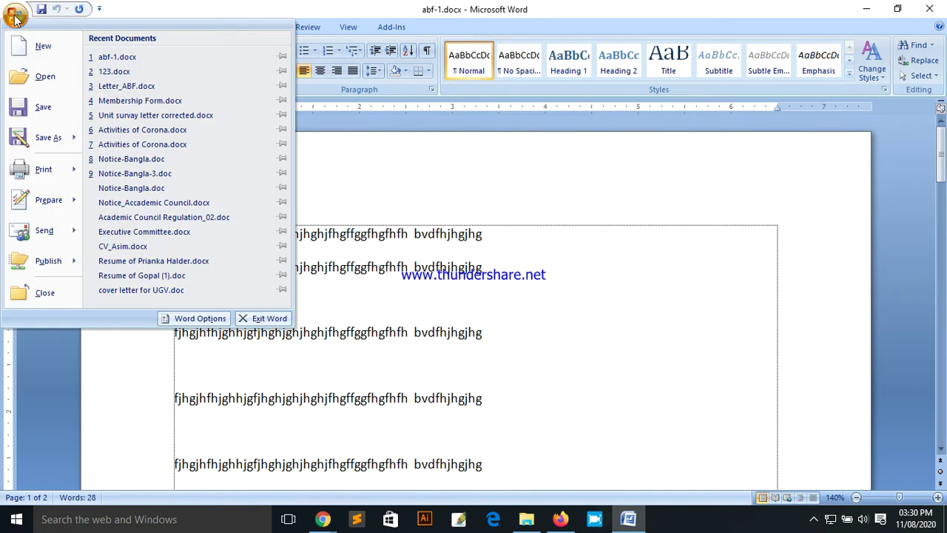
mouse_move(42, 145)
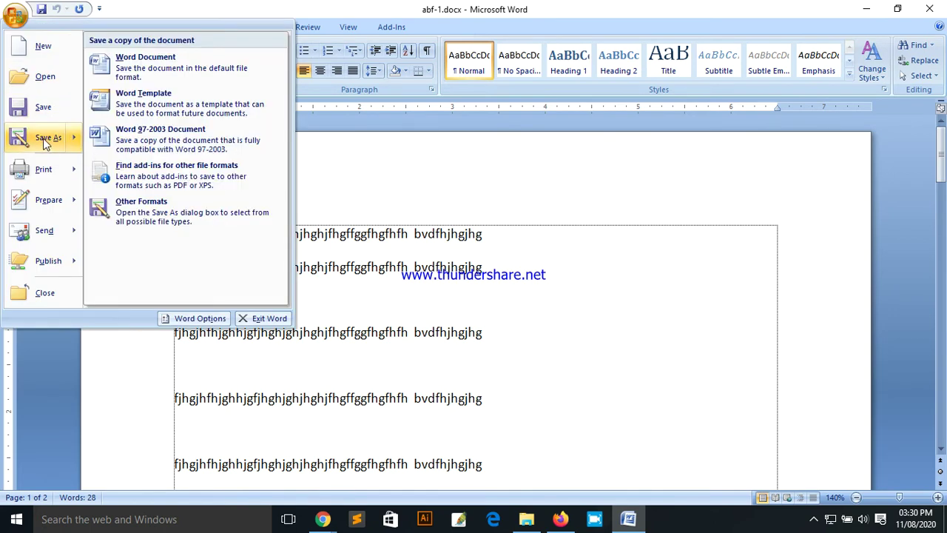
Step: Save a copy in D:\abf, renaming abf-1.docx to abf-2.docx
click(42, 142)
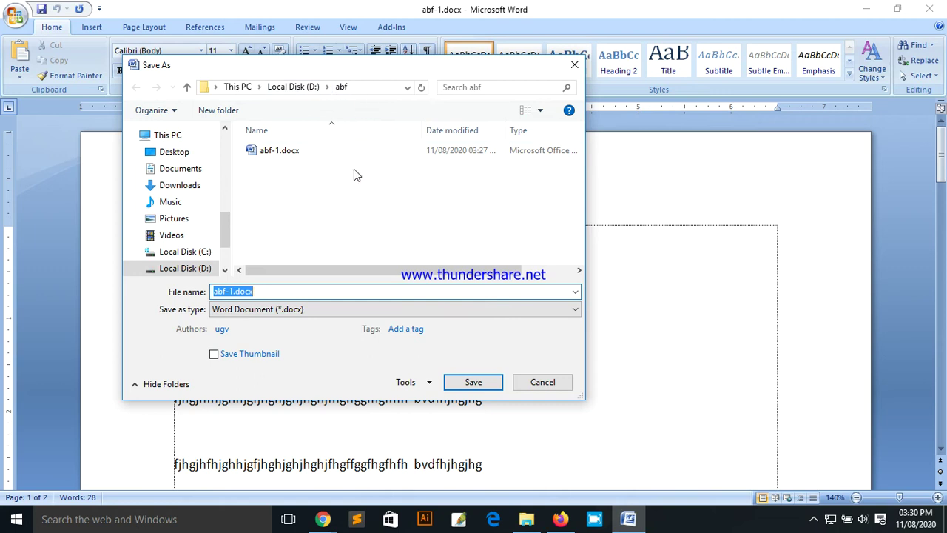
click(230, 293)
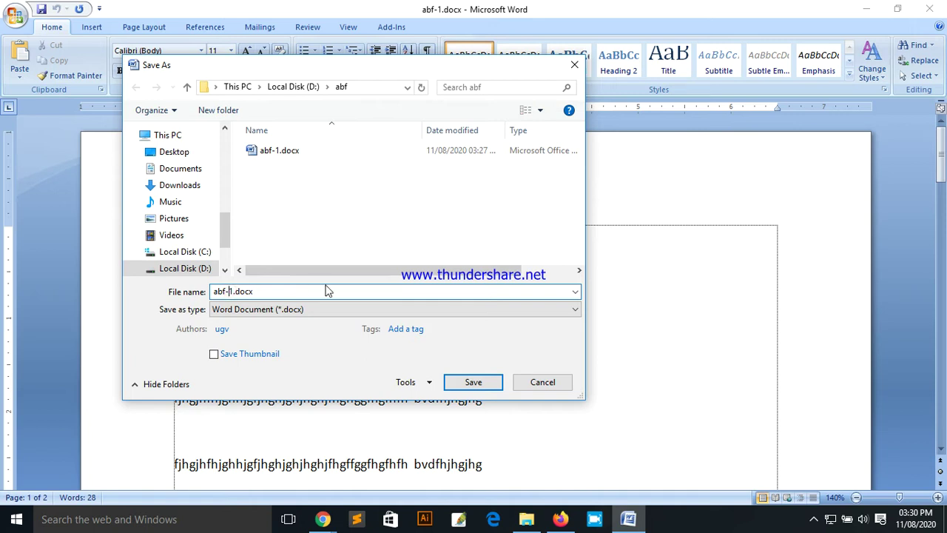
double_click(256, 292)
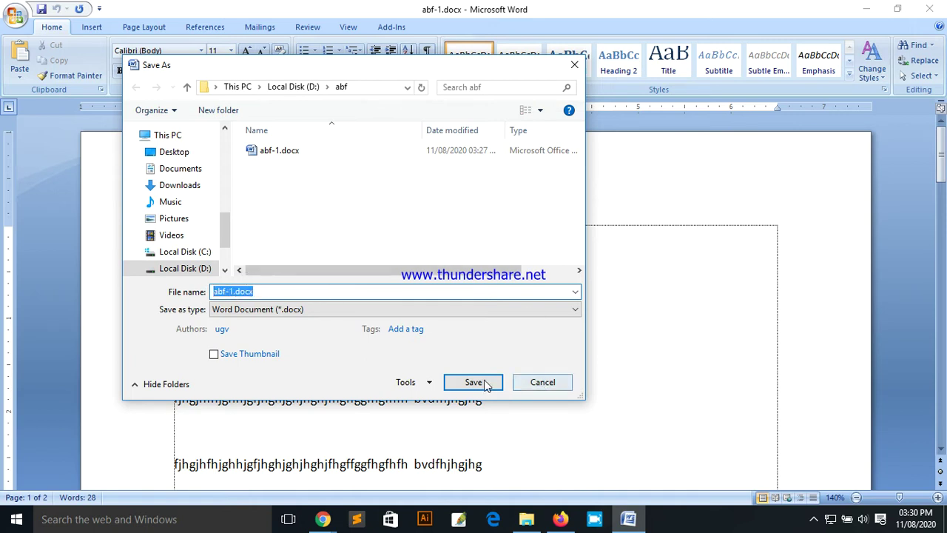
click(228, 292)
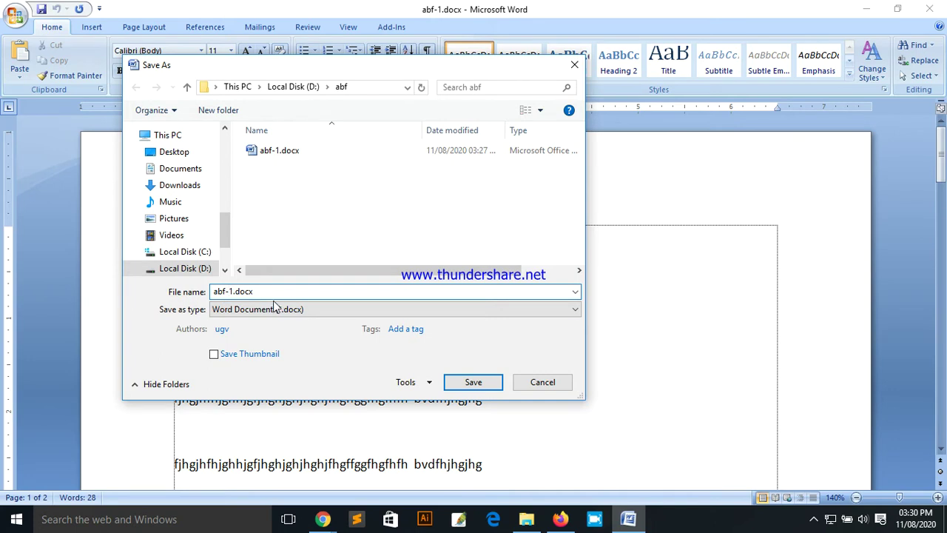
key(Delete)
text(2)
click(474, 382)
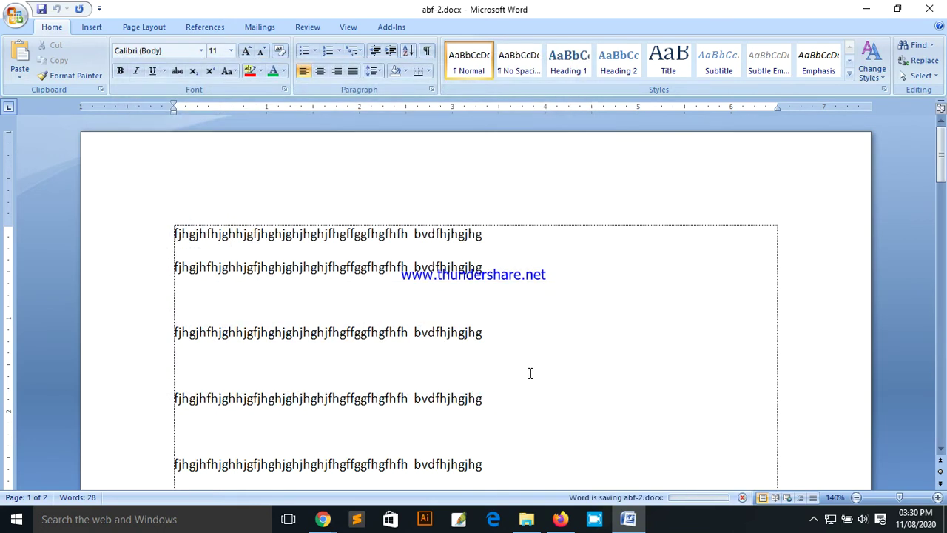
Step: Type 'Amar Bangladesh Foundation' at the top of page 2's empty box and select that line
scroll(561, 349, down, 10)
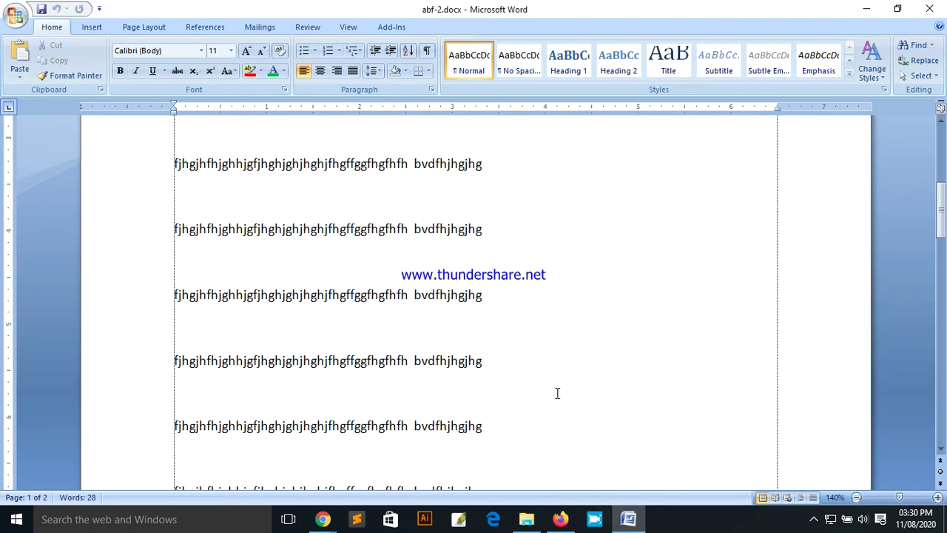
drag(491, 202, 176, 200)
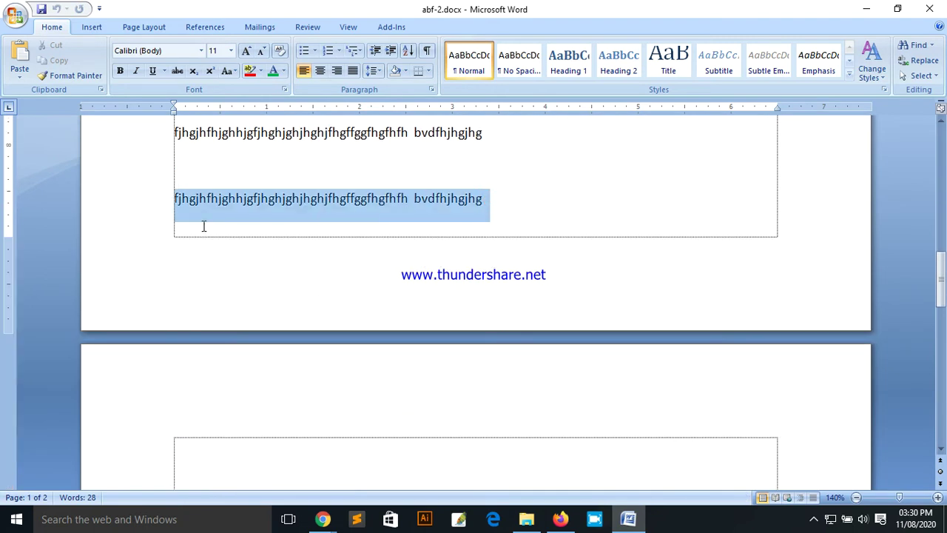
scroll(467, 334, down, 3)
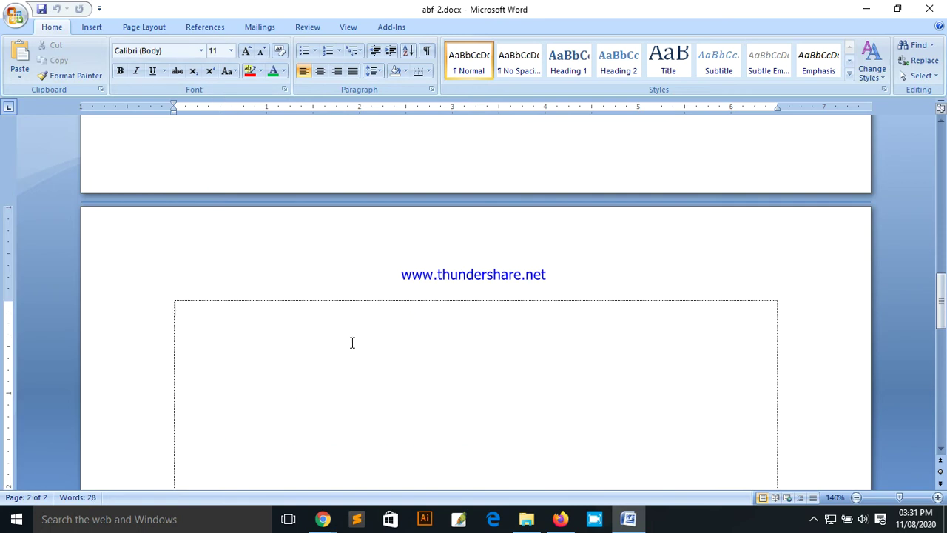
text(Amar Bang)
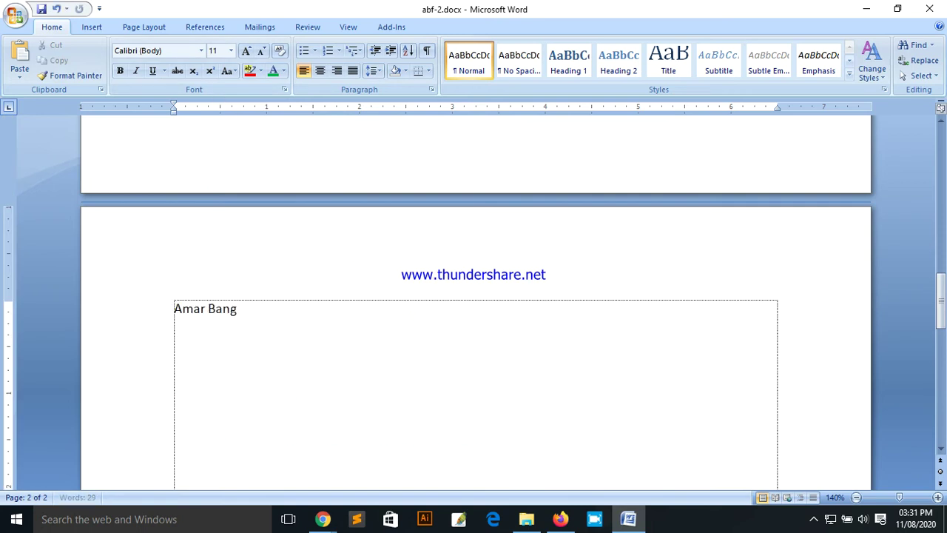
text(ladesh Foundation)
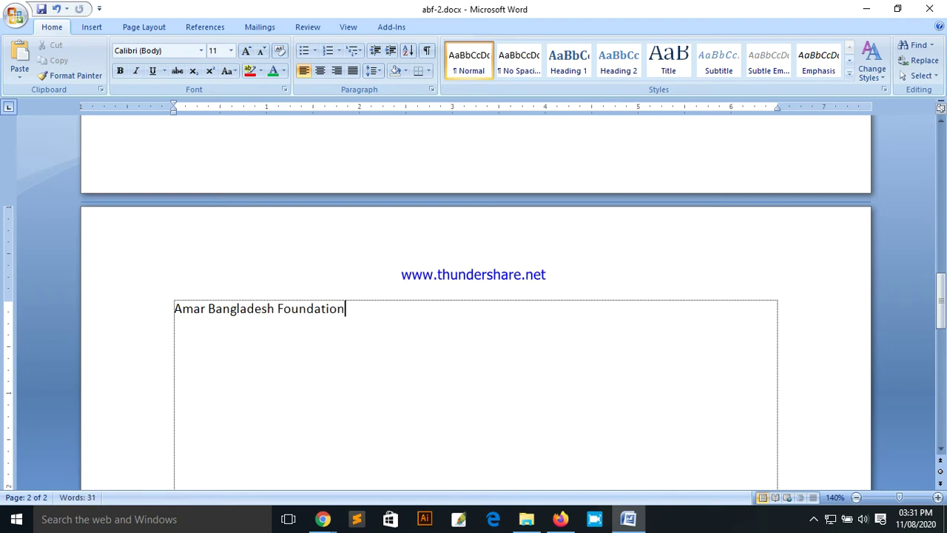
scroll(372, 328, up, 3)
drag(285, 264, 79, 262)
Step: Enlarge the heading to size 33, centre it, and select the whole paragraph
key(ctrl+bracketright)
key(ctrl+bracketright)
key(ctrl+bracketright)
key(ctrl+bracketright)
key(ctrl+bracketright)
key(ctrl+bracketright)
key(ctrl+bracketright)
key(ctrl+bracketright)
key(ctrl+bracketright)
key(ctrl+bracketright)
key(ctrl+bracketright)
key(ctrl+bracketright)
key(ctrl+bracketright)
key(ctrl+bracketright)
key(ctrl+bracketright)
key(ctrl+bracketright)
key(ctrl+bracketright)
key(ctrl+bracketright)
key(ctrl+bracketright)
key(ctrl+bracketright)
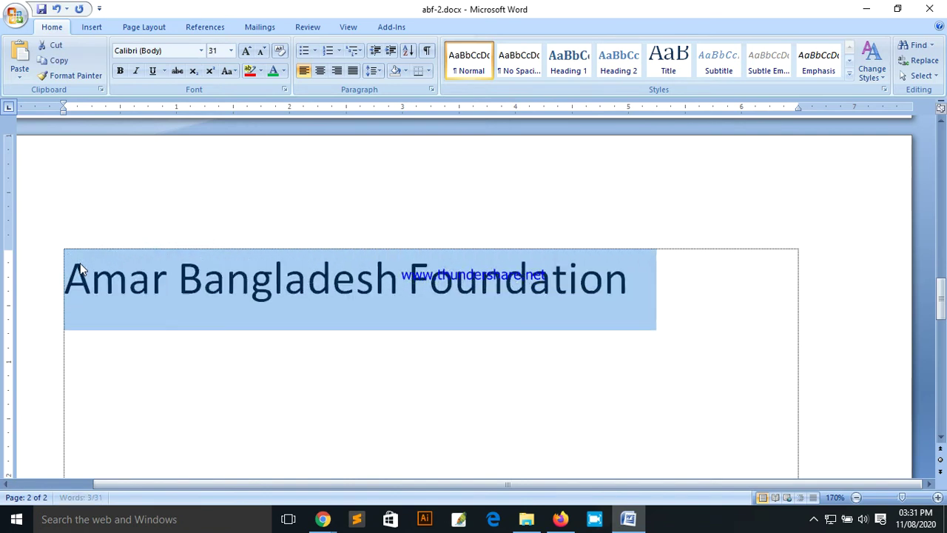
key(ctrl+e)
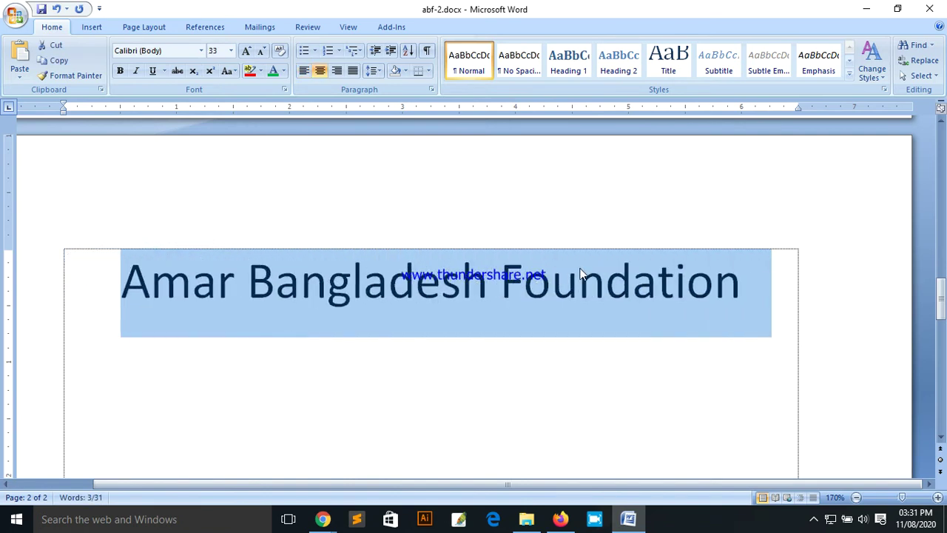
click(747, 289)
triple_click(747, 288)
key(ctrl+c)
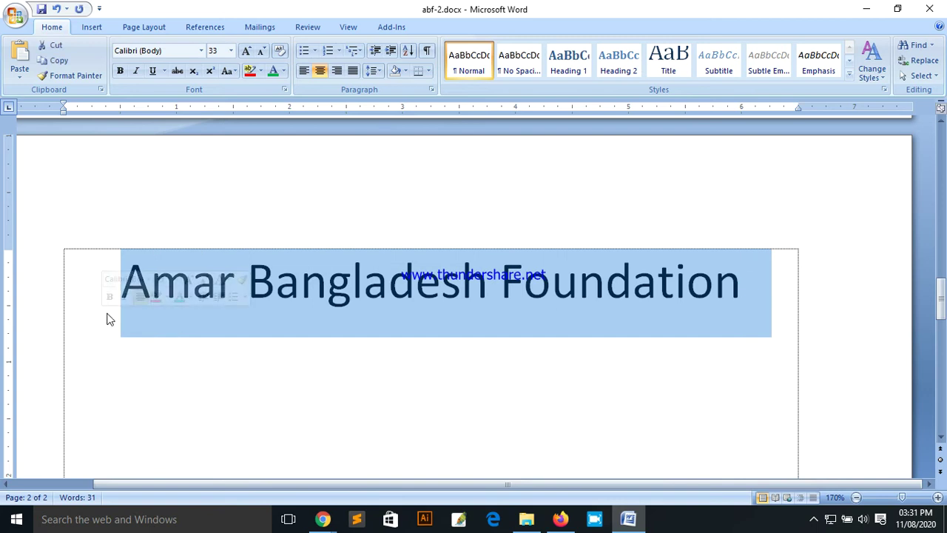
Step: Paste the Amar Bangladesh Foundation heading repeatedly to stack copies down page 2
scroll(562, 278, up, 3)
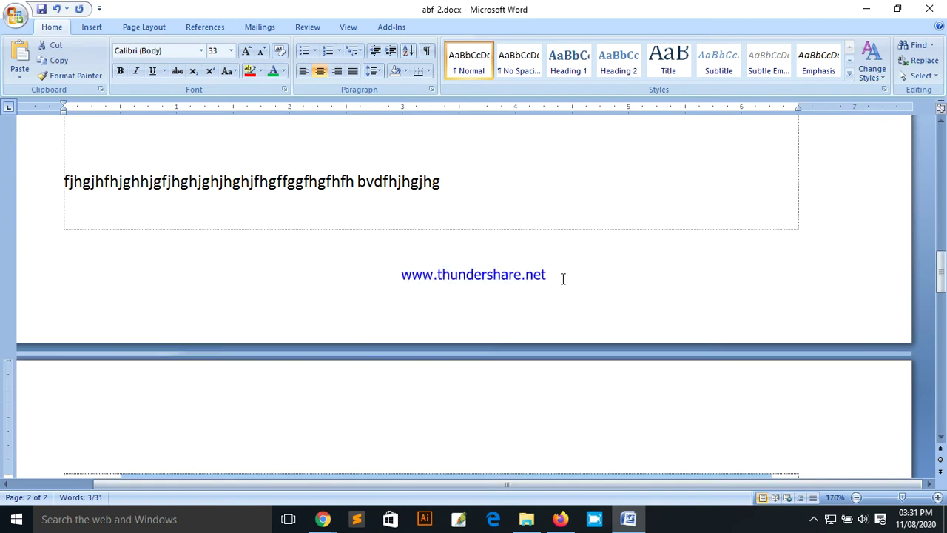
scroll(617, 300, down, 3)
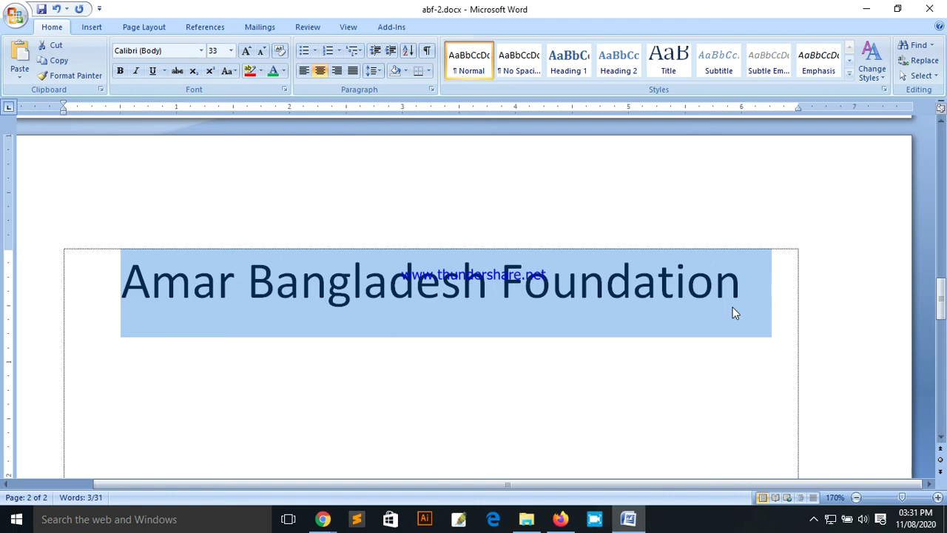
key(Right)
key(ctrl+v)
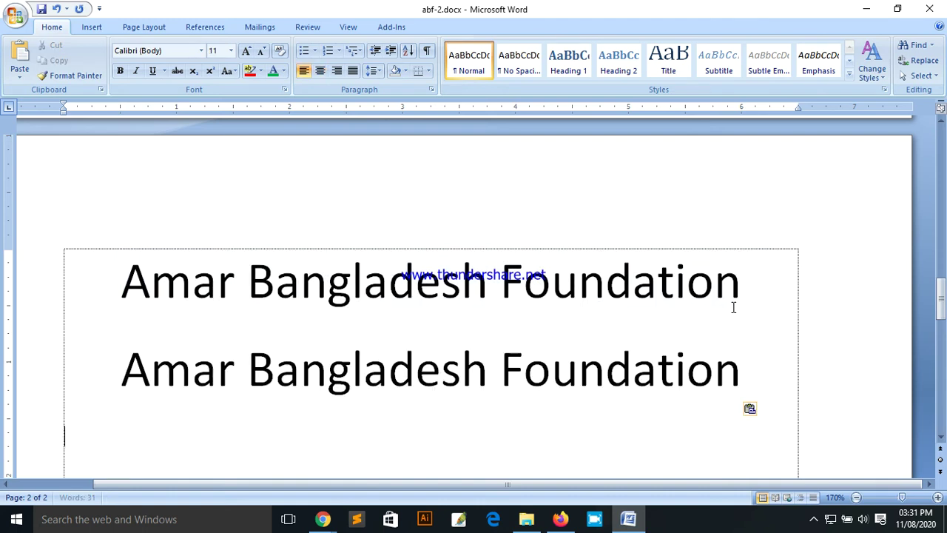
key(ctrl+v)
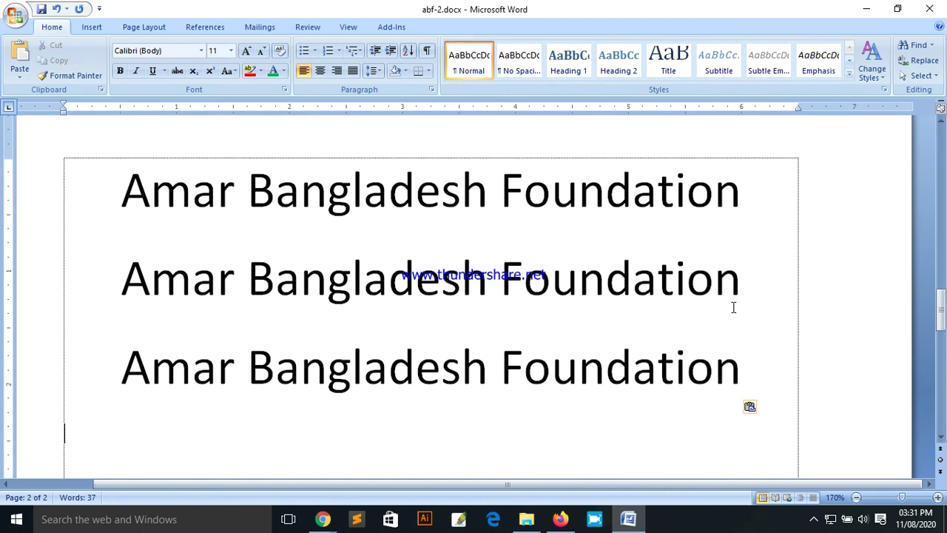
key(ctrl+v)
key(Return)
key(ctrl+v)
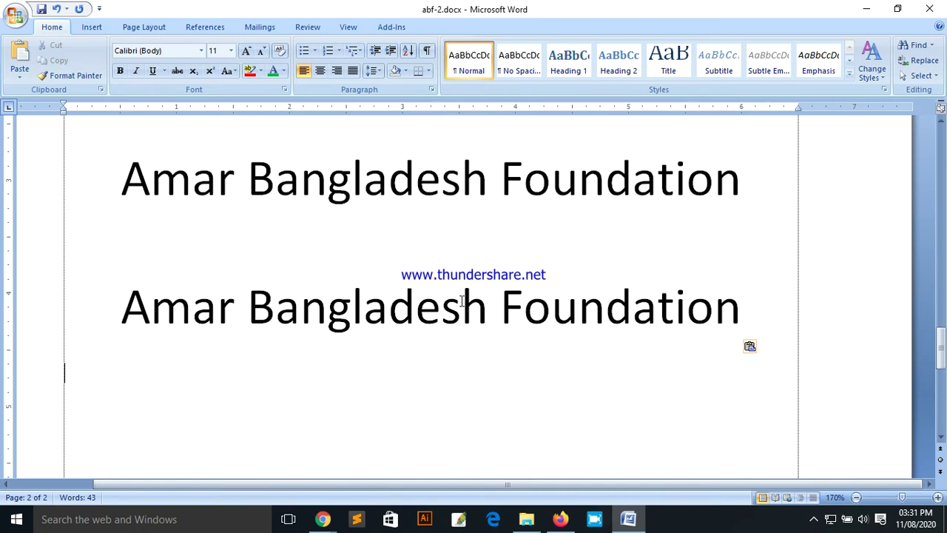
scroll(421, 273, up, 2)
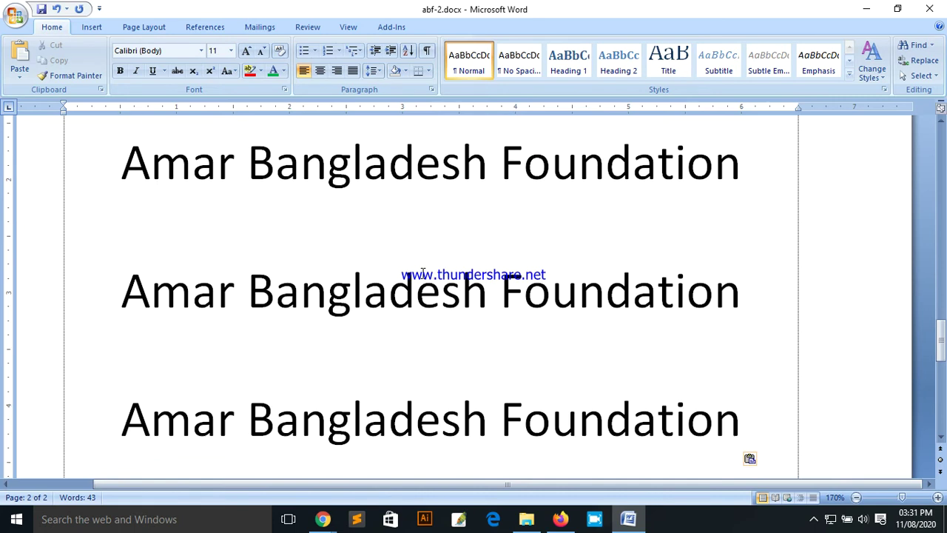
Step: Paste another 'Amar Bangladesh Foundation' copy on a new line after the second heading on page 2
click(15, 14)
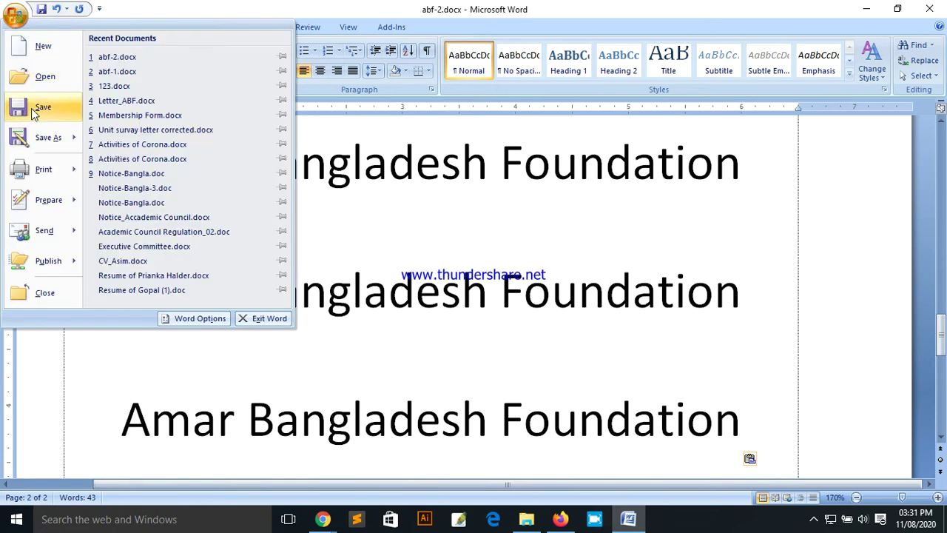
click(440, 183)
scroll(451, 218, down, 2)
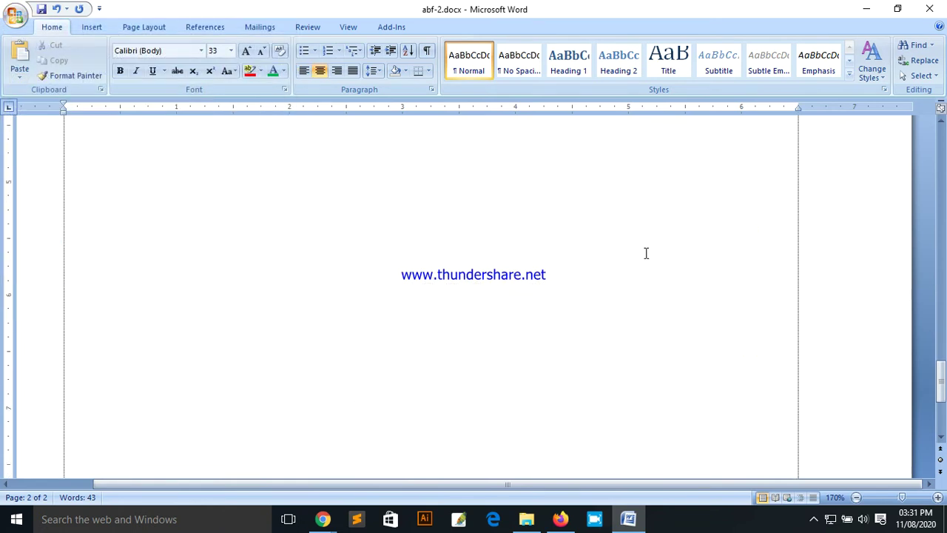
click(750, 260)
key(Return)
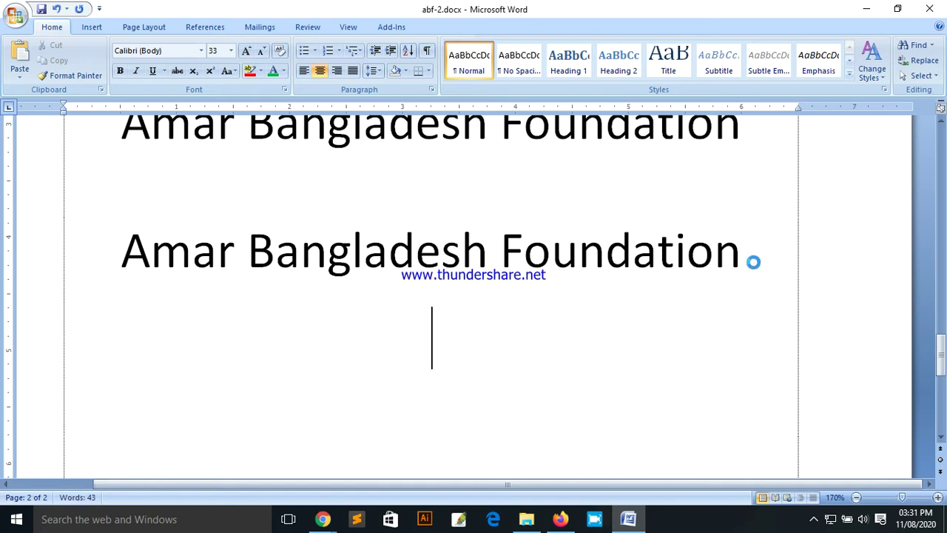
key(ctrl+v)
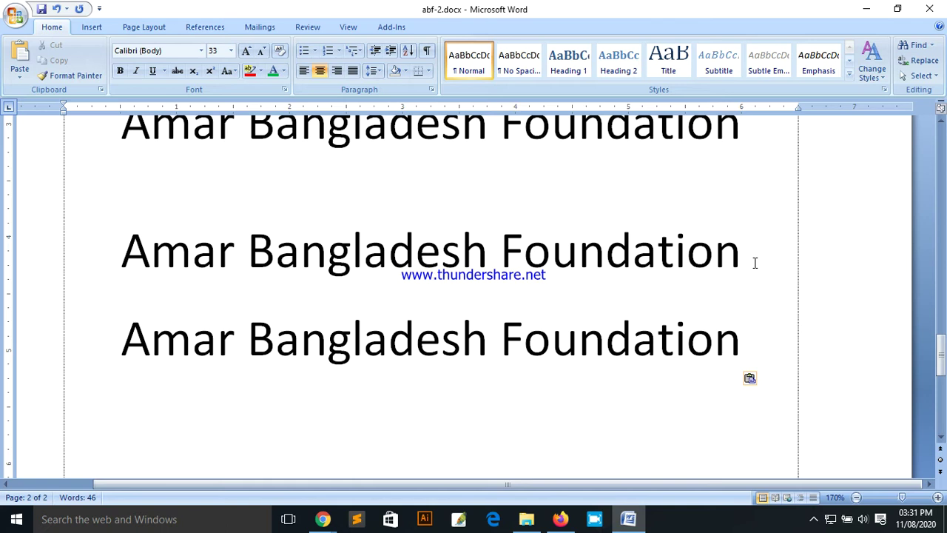
scroll(535, 309, down, 1)
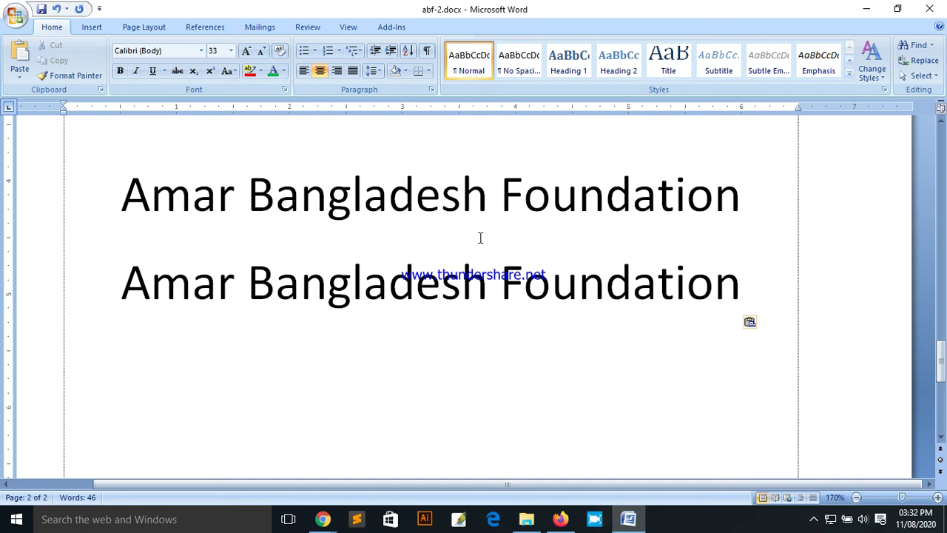
Step: Type 'CTRL+S' on the empty centred line and save abf-2.docx
text(CTRL)
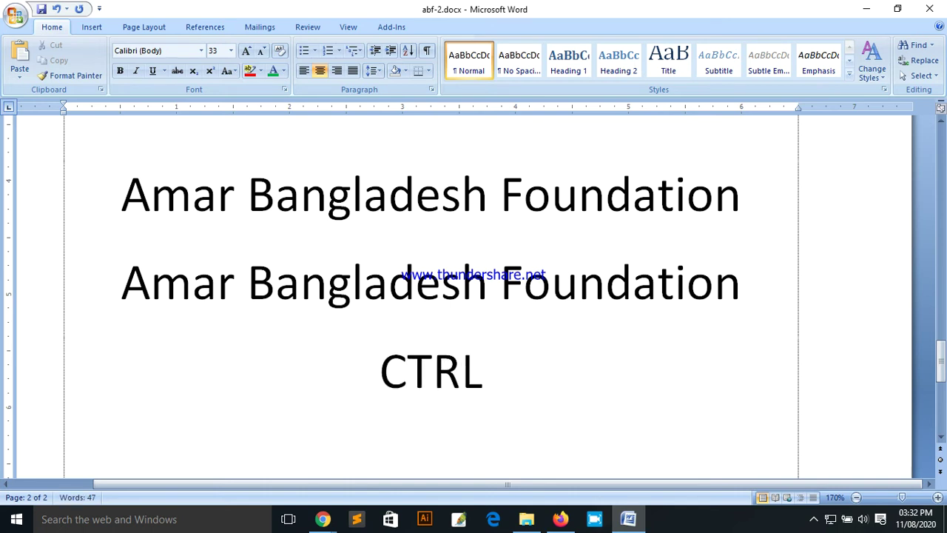
text(+S)
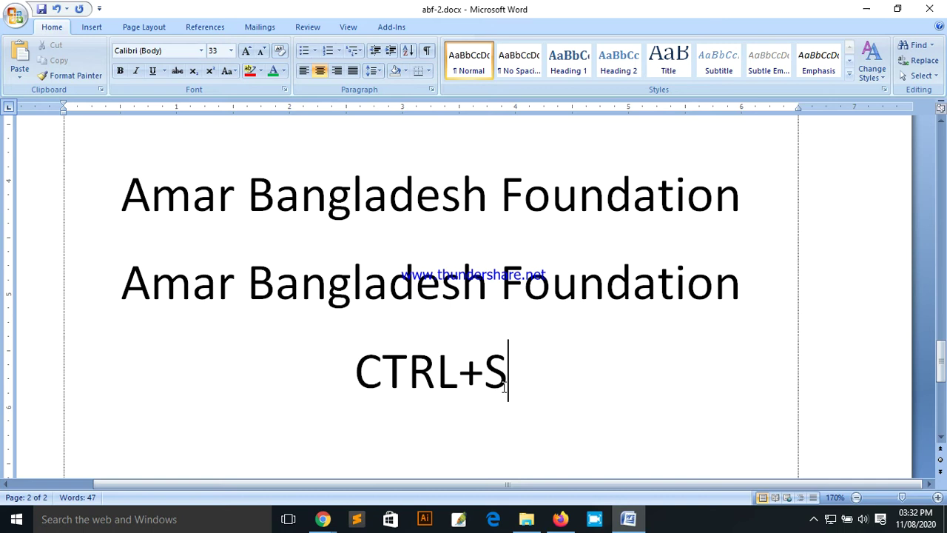
key(ctrl+s)
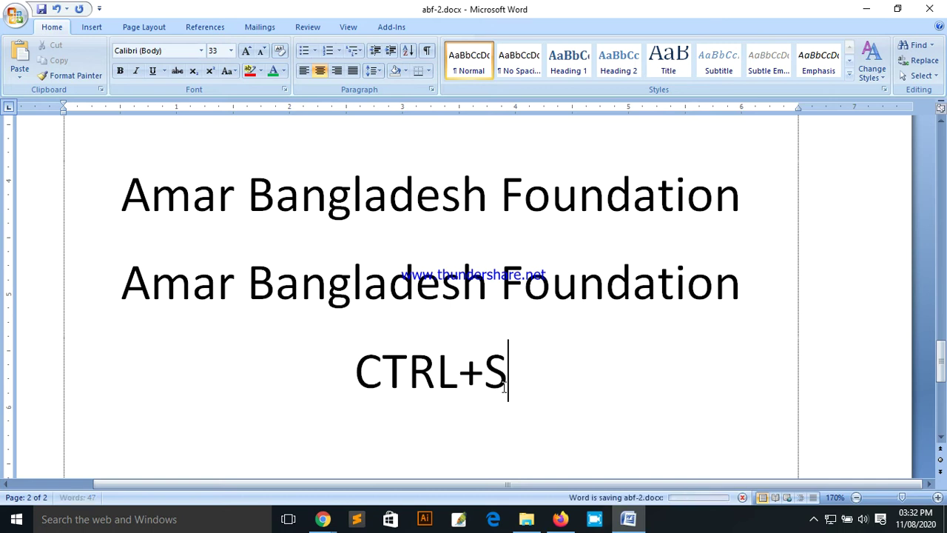
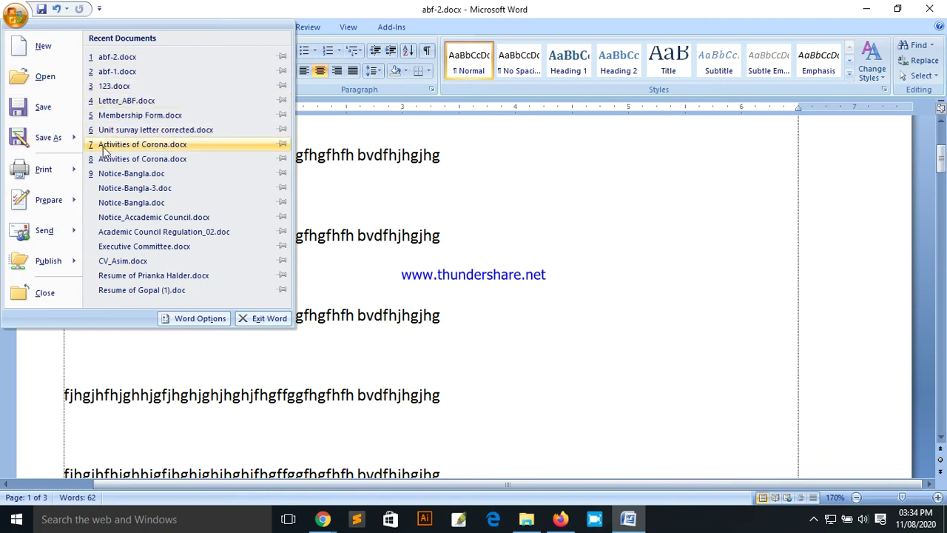
Step: Look over the Office menu's Print submenu, scroll the document, then reopen the Office menu
mouse_move(74, 135)
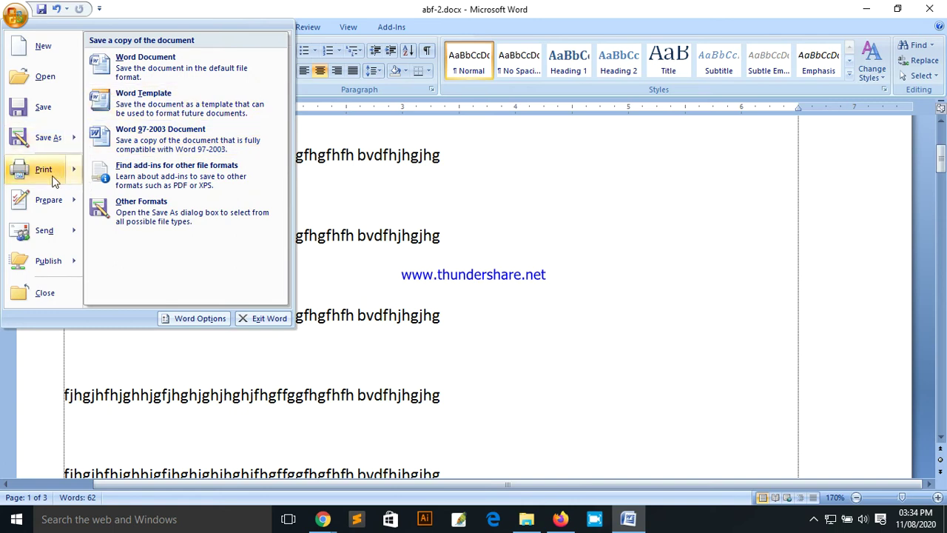
mouse_move(47, 175)
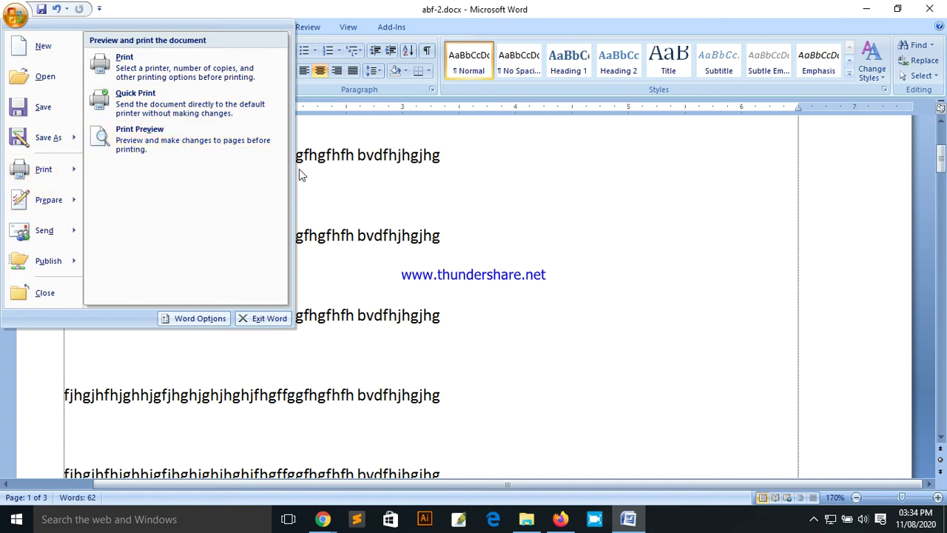
click(443, 181)
scroll(516, 267, down, 1)
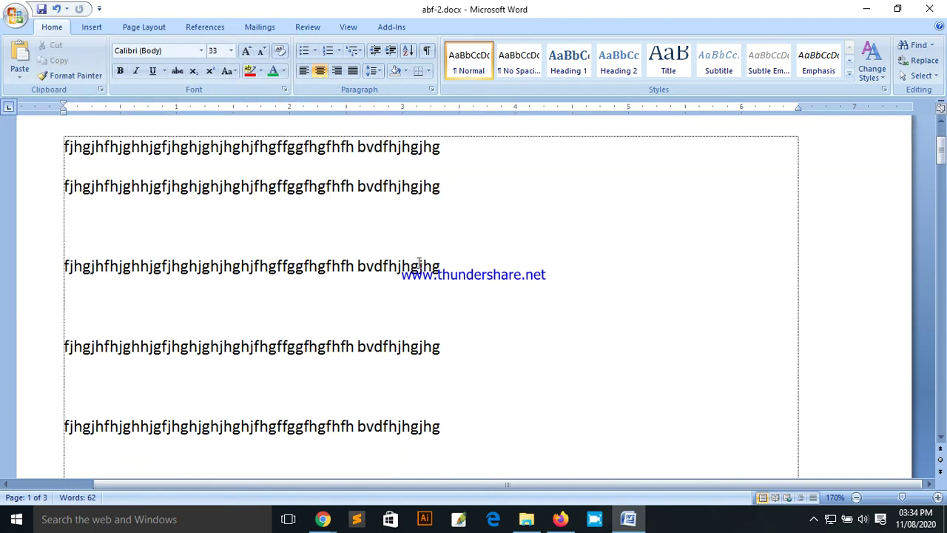
scroll(366, 257, up, 3)
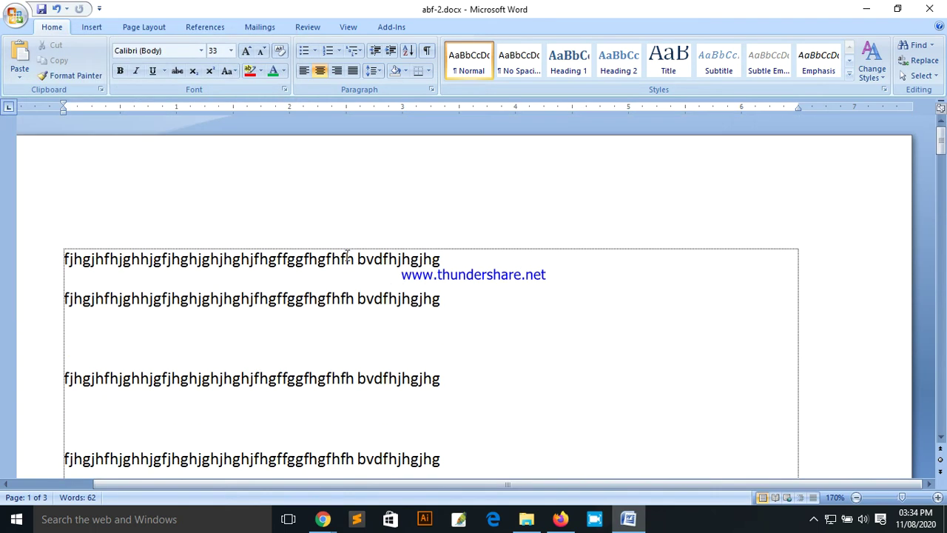
scroll(392, 272, down, 3)
scroll(344, 257, up, 3)
click(15, 15)
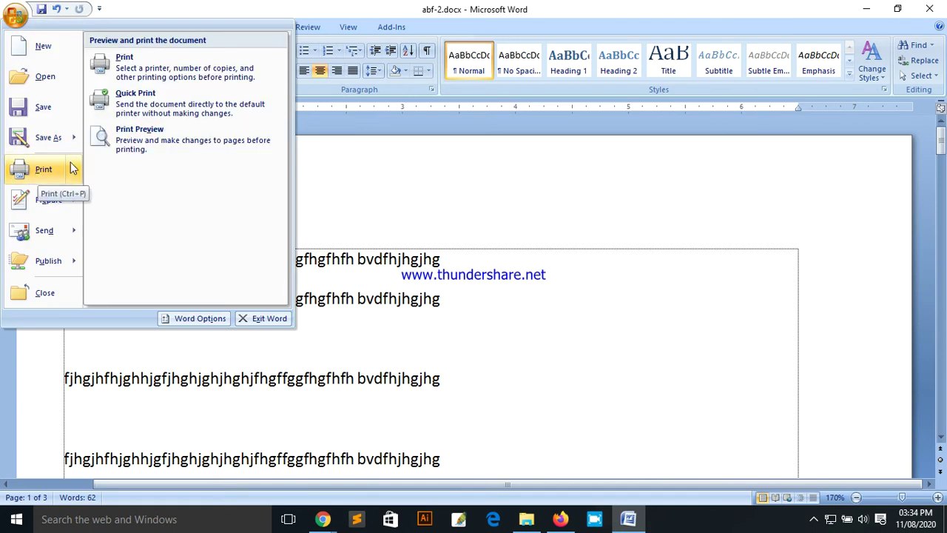
Step: Open Print Preview of abf-2.docx and magnify the page to 100%
click(159, 144)
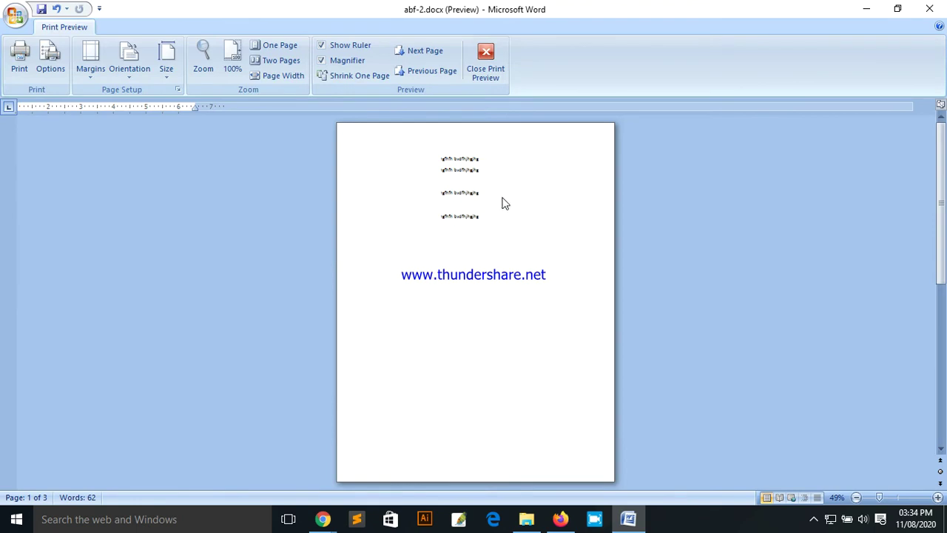
click(208, 56)
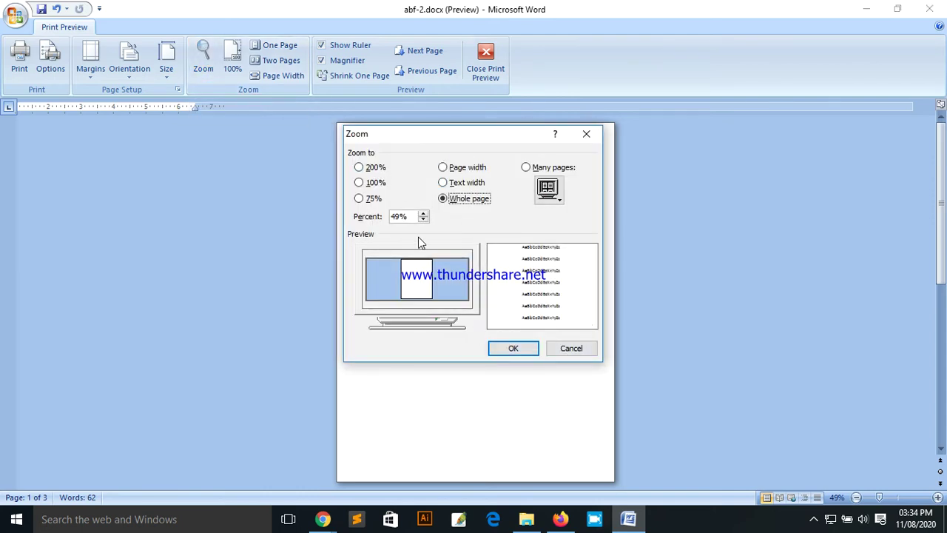
click(574, 351)
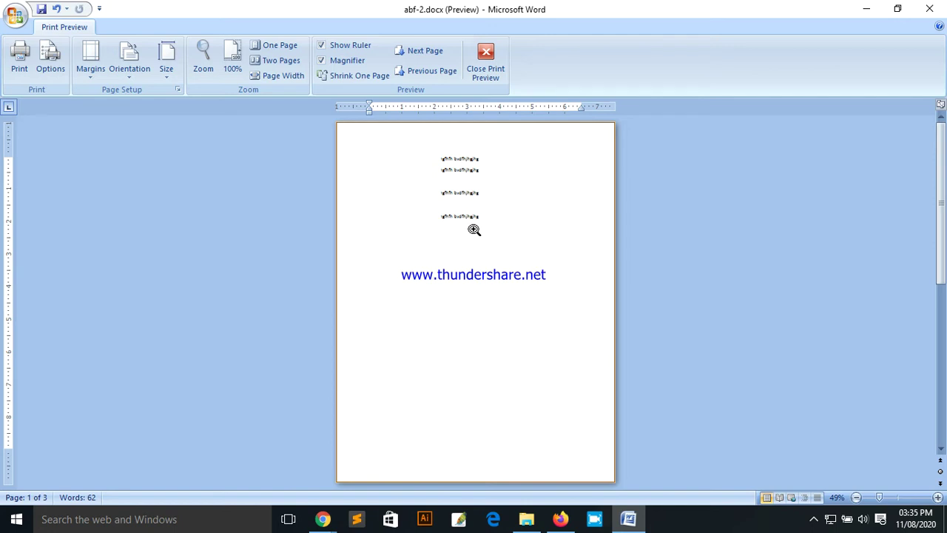
click(475, 230)
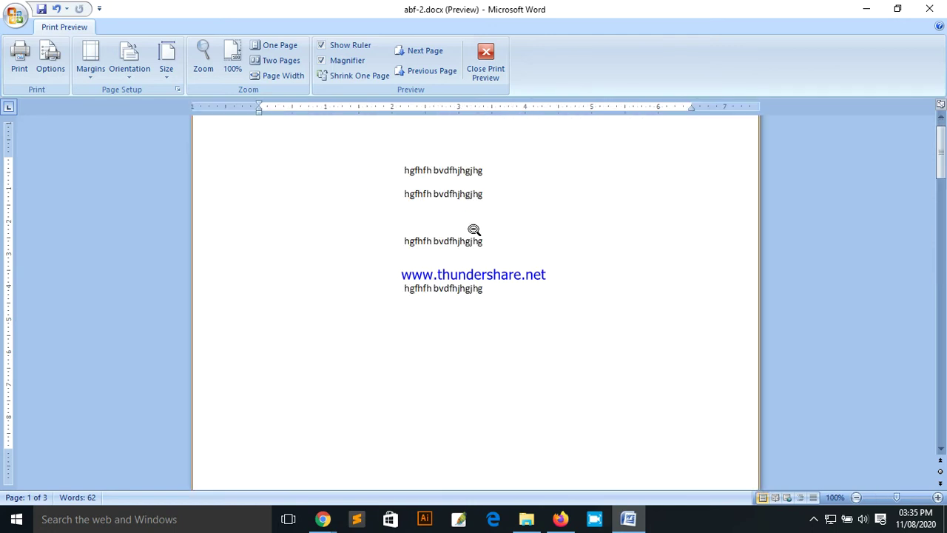
scroll(560, 293, up, 1)
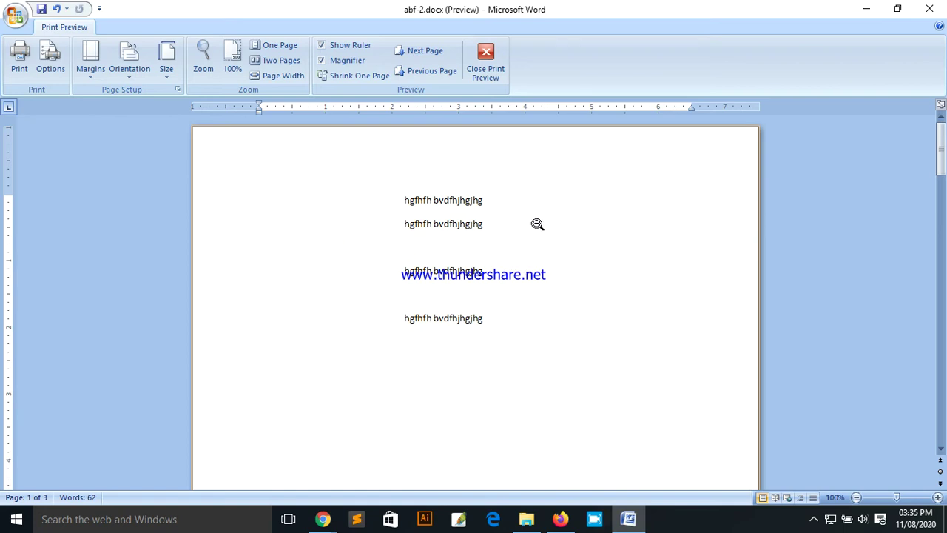
scroll(503, 294, down, 10)
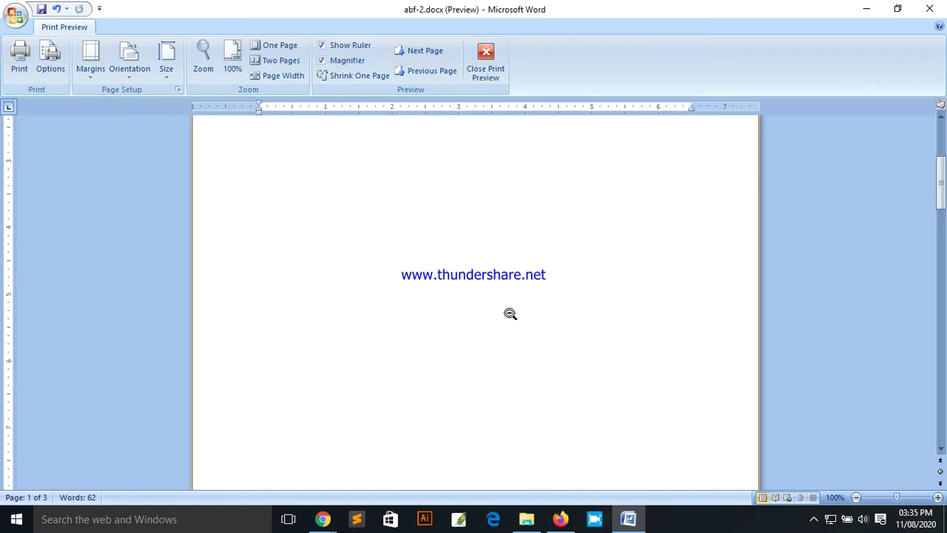
scroll(540, 311, down, 3)
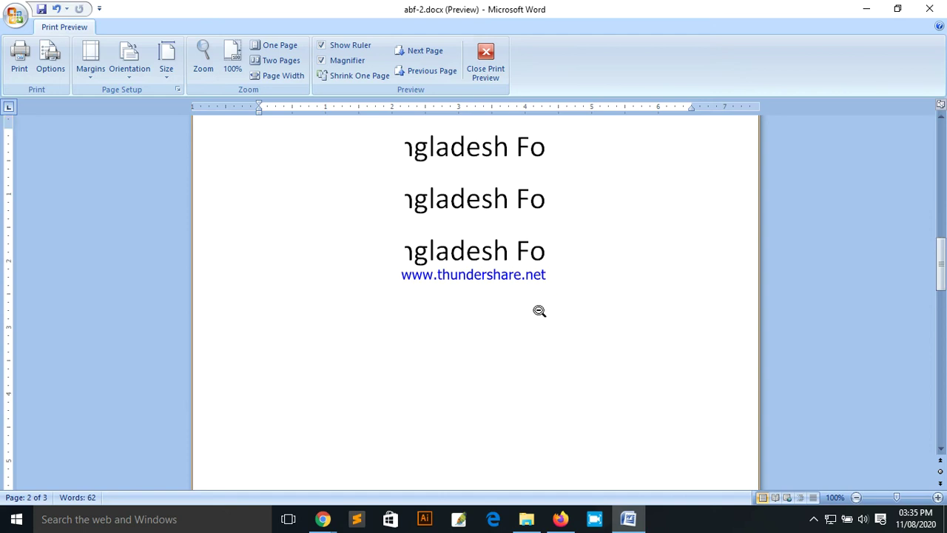
scroll(539, 311, up, 10)
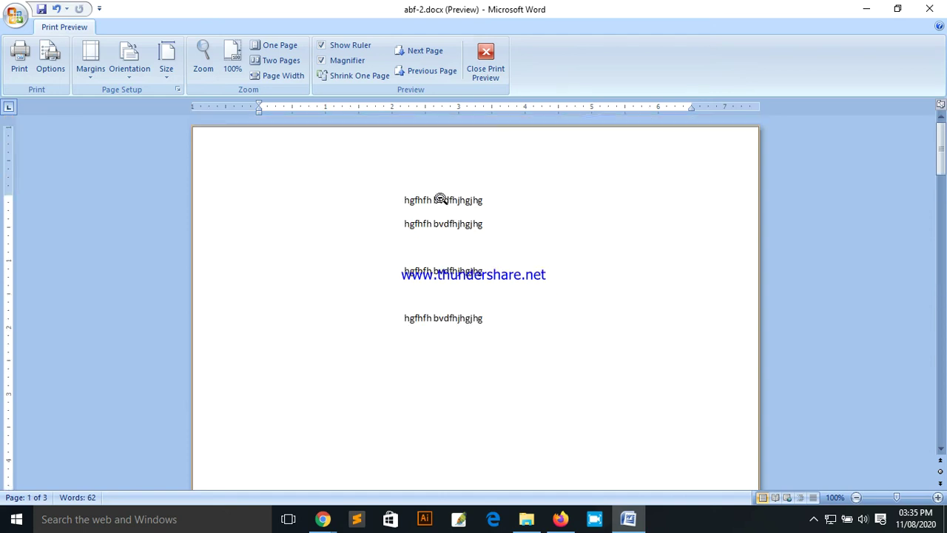
Step: Toggle the preview between whole page and 100%, then close Print Preview
click(438, 224)
click(466, 170)
click(456, 234)
click(465, 184)
click(492, 81)
scroll(402, 239, down, 5)
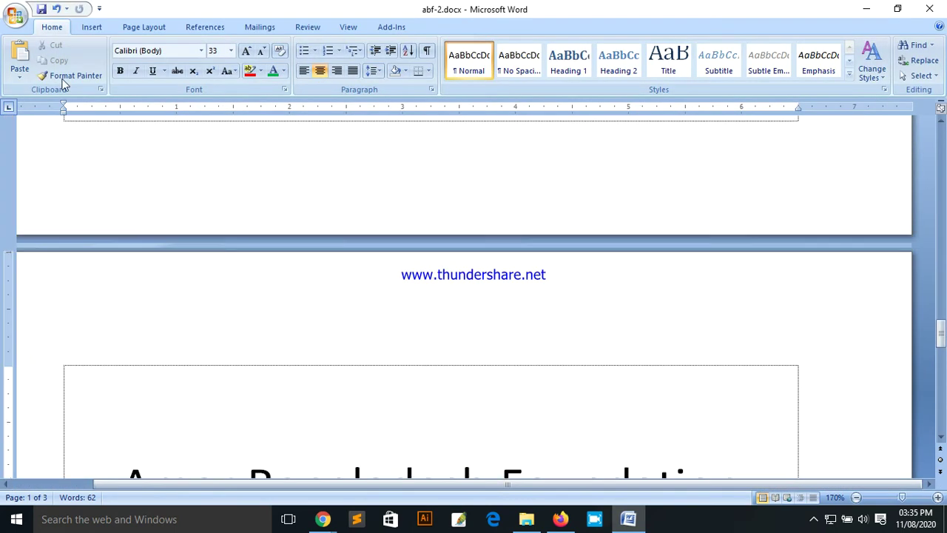
click(17, 22)
mouse_move(45, 172)
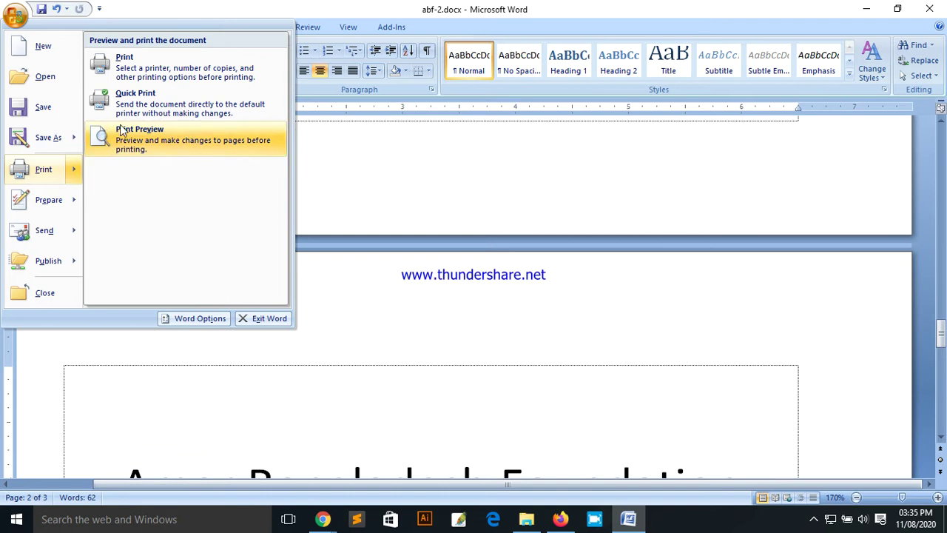
click(140, 139)
click(490, 179)
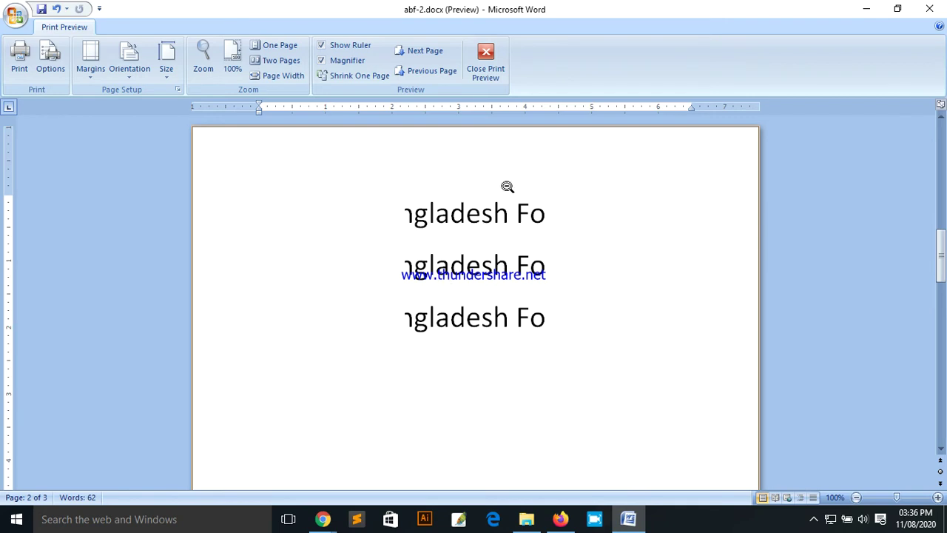
click(485, 79)
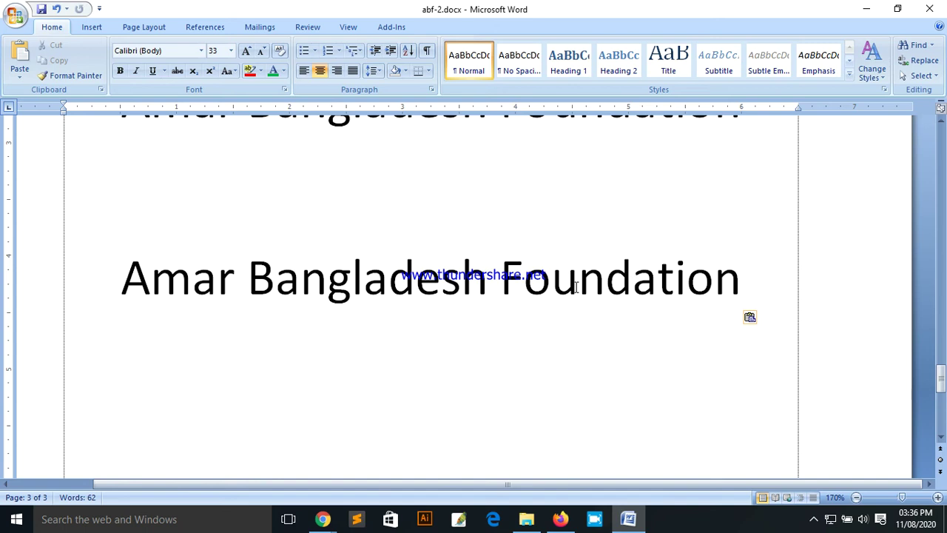
Step: Open the Print dialog from the Office menu, move it left, and cancel without printing
scroll(385, 253, up, 2)
scroll(390, 258, down, 4)
scroll(414, 259, up, 9)
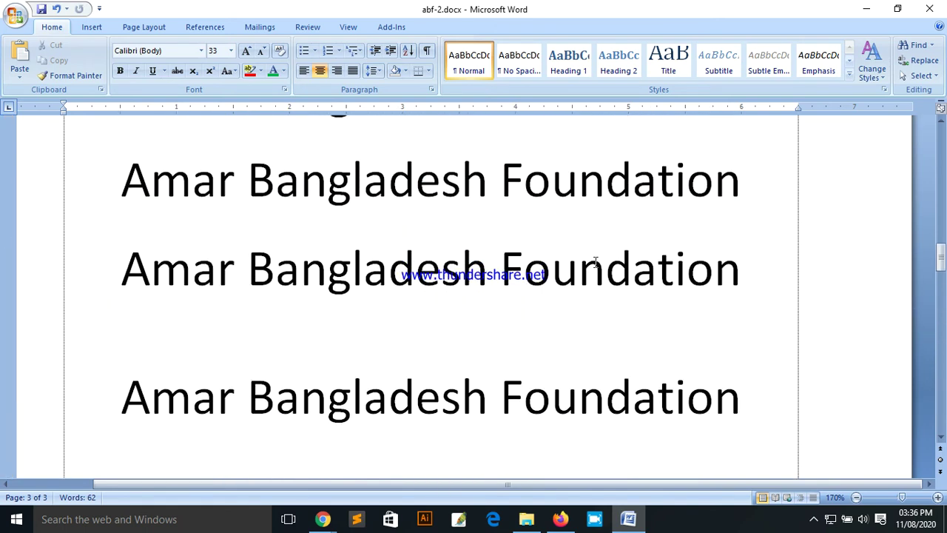
scroll(600, 283, down, 2)
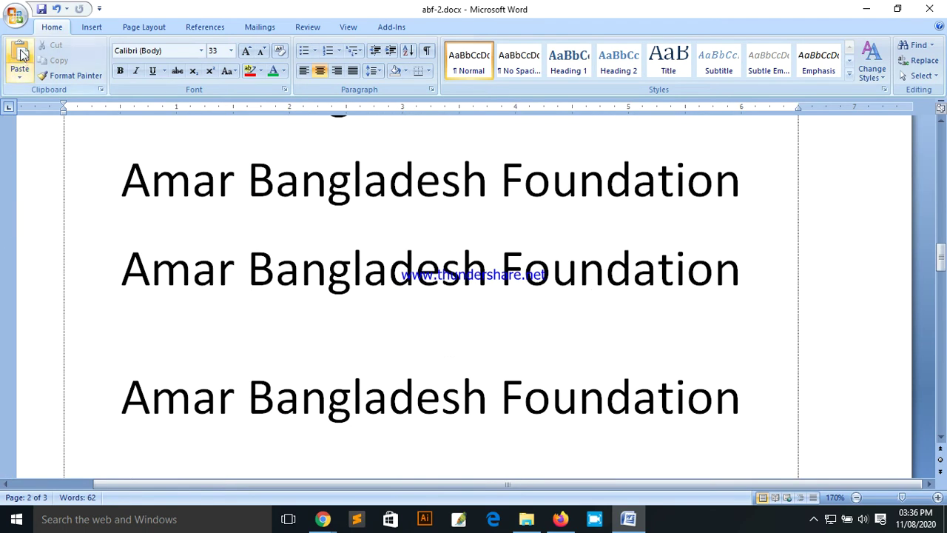
click(15, 14)
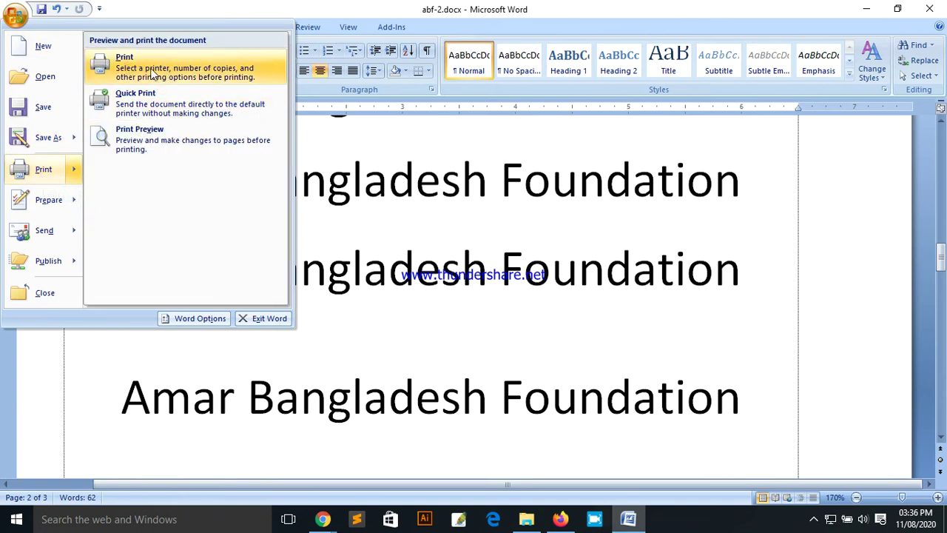
click(224, 72)
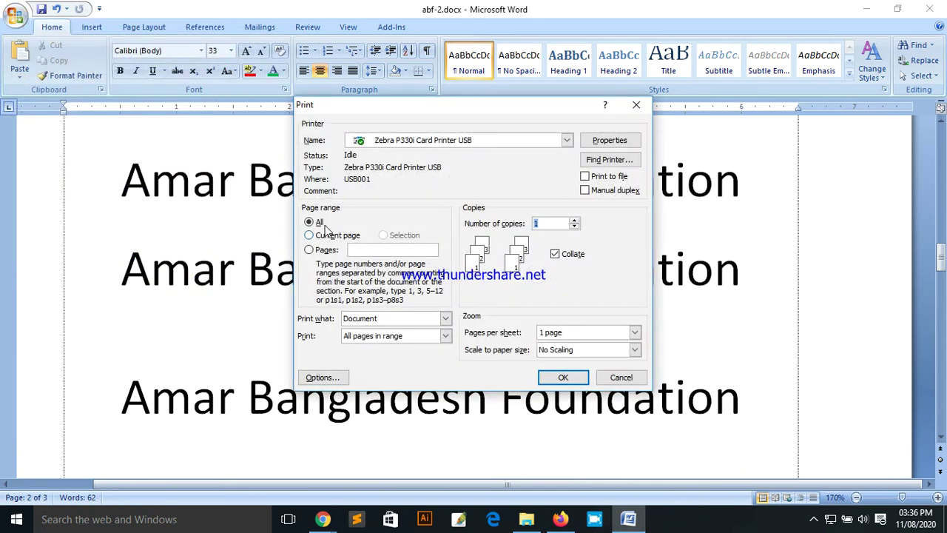
drag(332, 108, 259, 117)
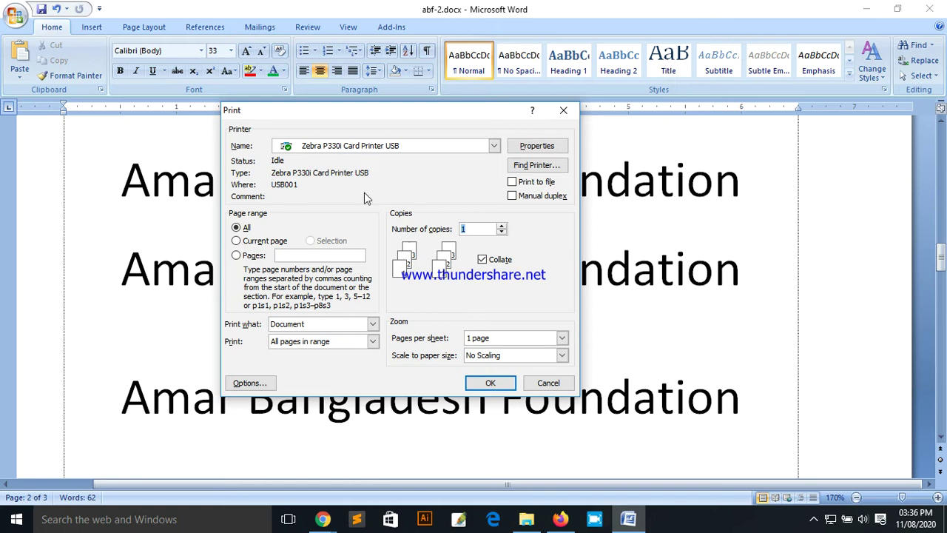
click(549, 388)
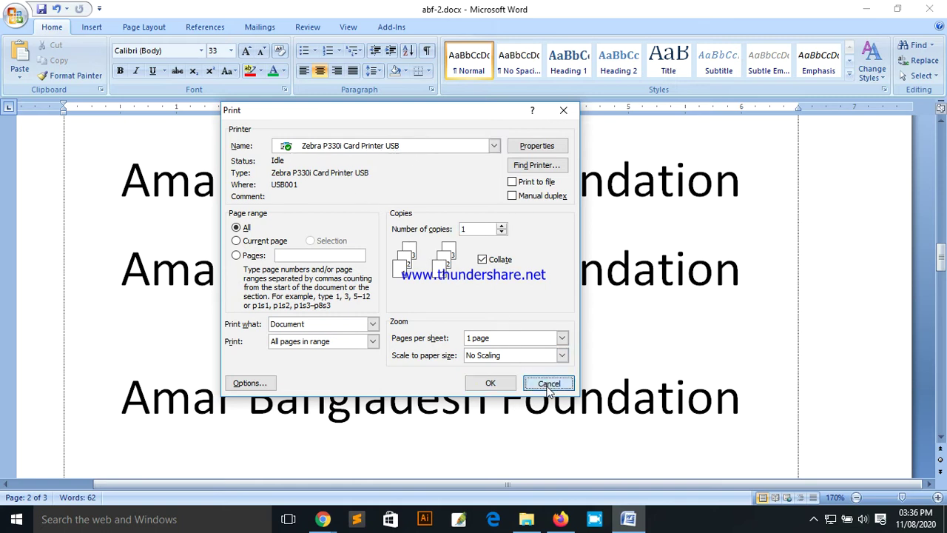
click(15, 15)
Step: Reopen the Print dialog for the Zebra P330i Card Printer, shift it aside, and cancel
mouse_move(41, 174)
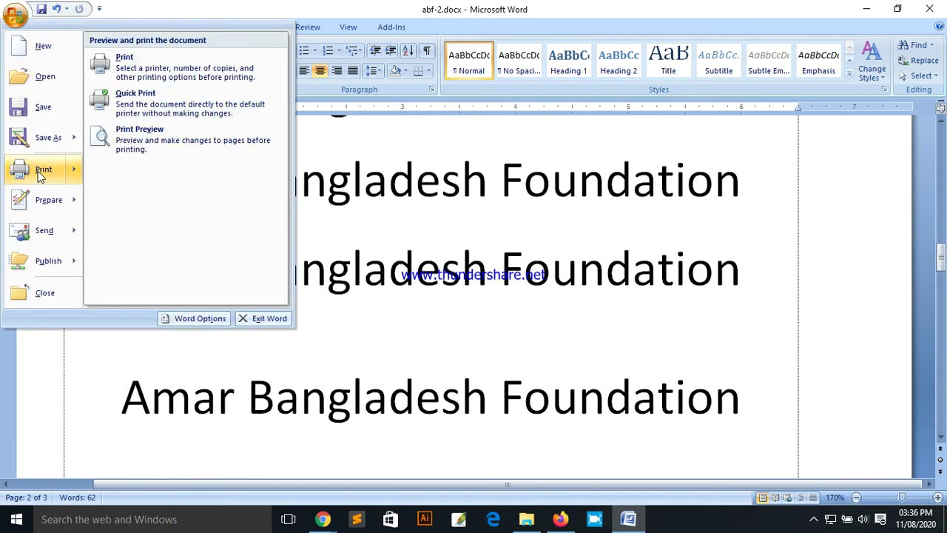
click(300, 171)
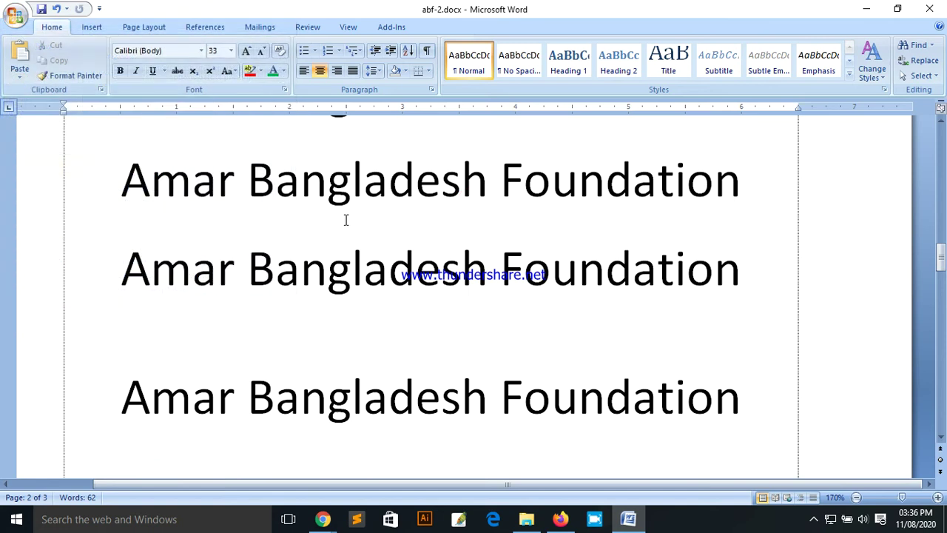
click(14, 17)
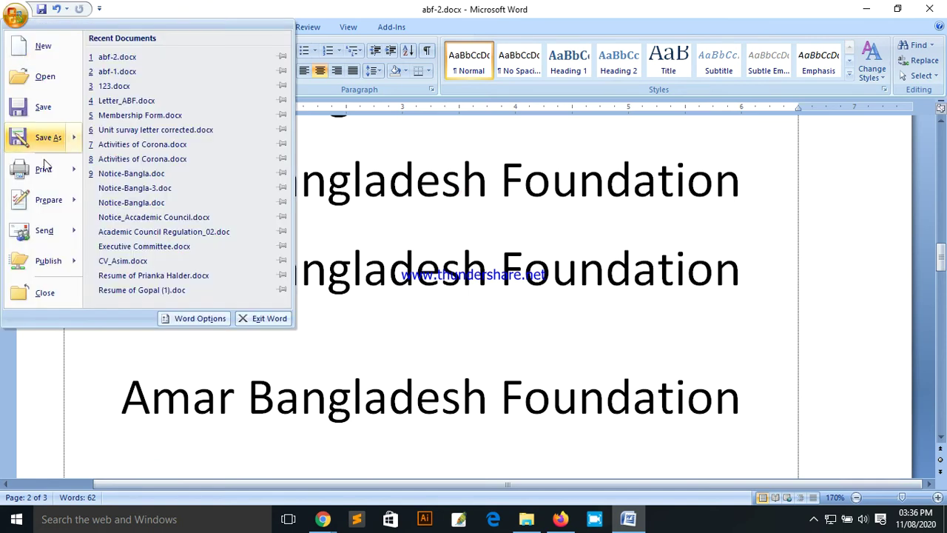
mouse_move(44, 172)
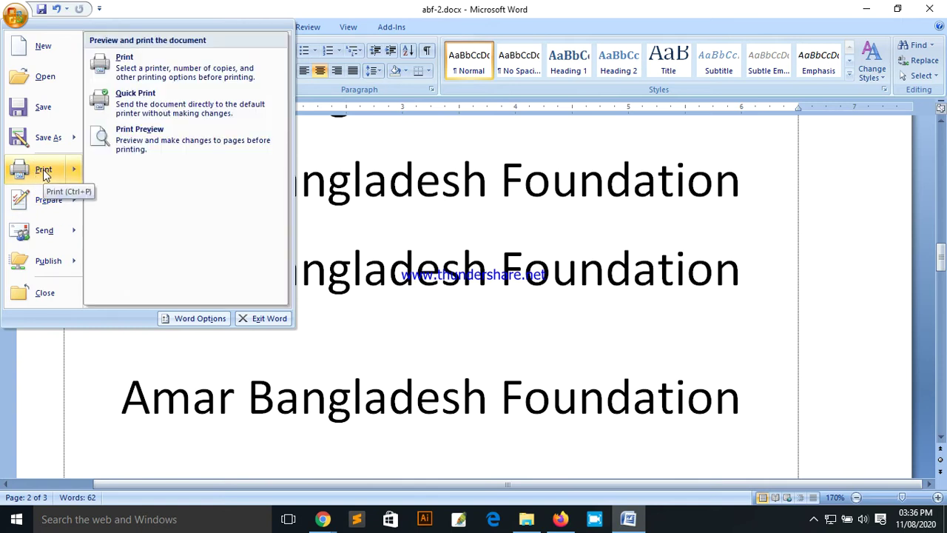
click(153, 72)
drag(303, 110, 291, 150)
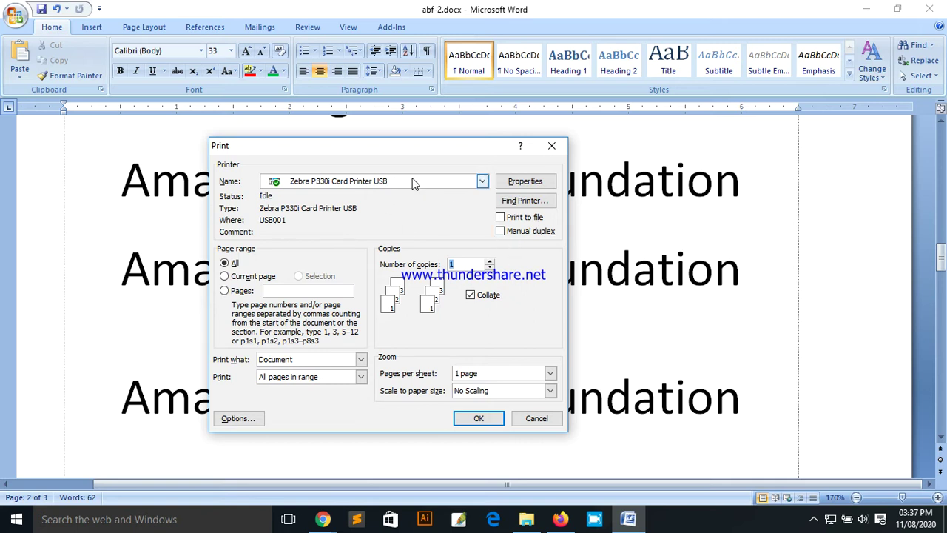
click(538, 422)
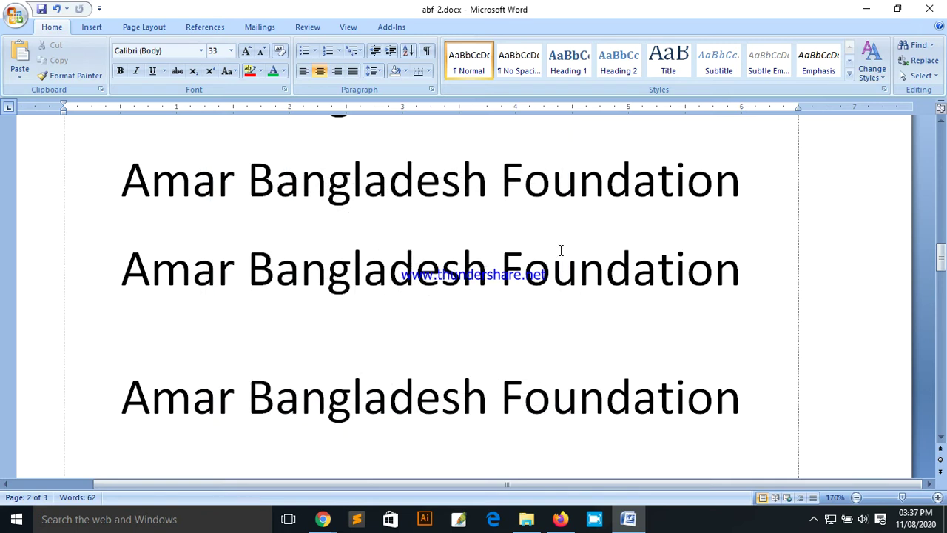
Step: Preview the document at 100% magnification, then return to normal editing view
click(15, 17)
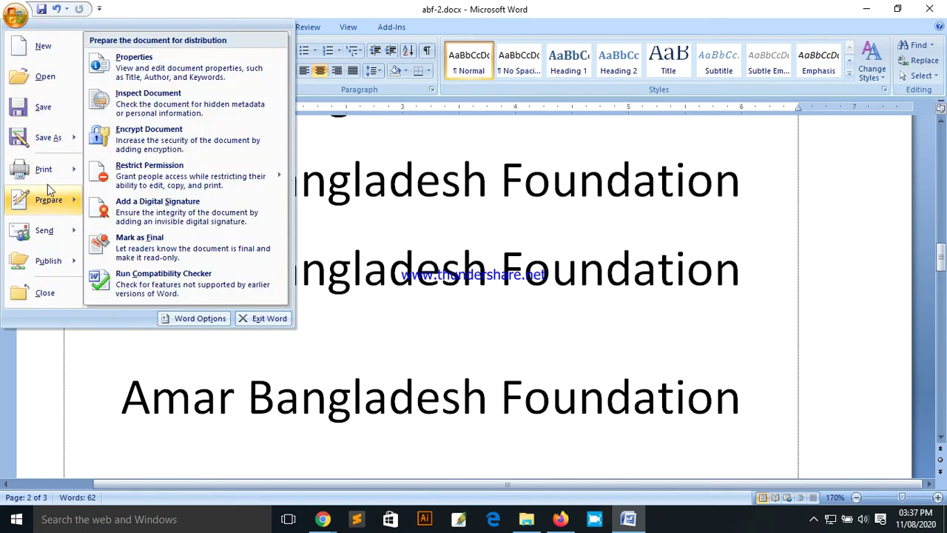
click(135, 189)
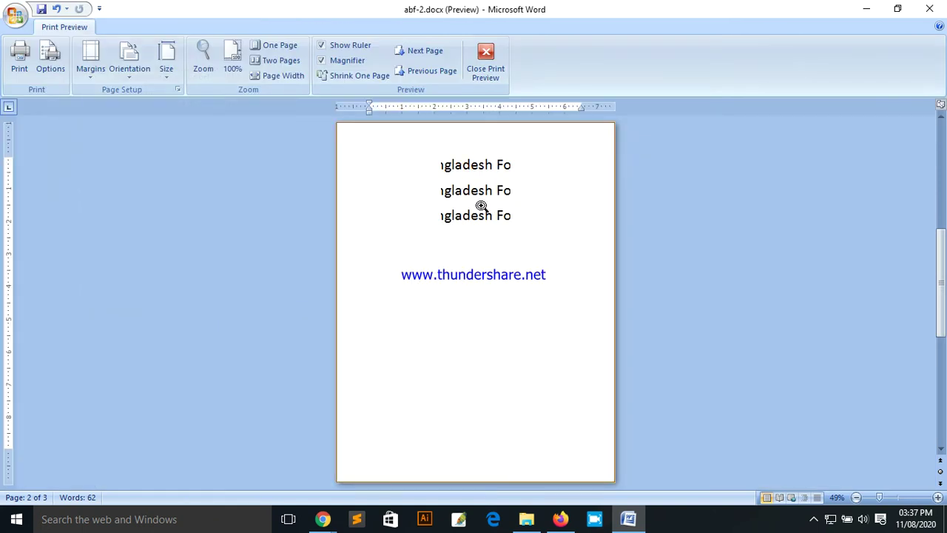
click(481, 205)
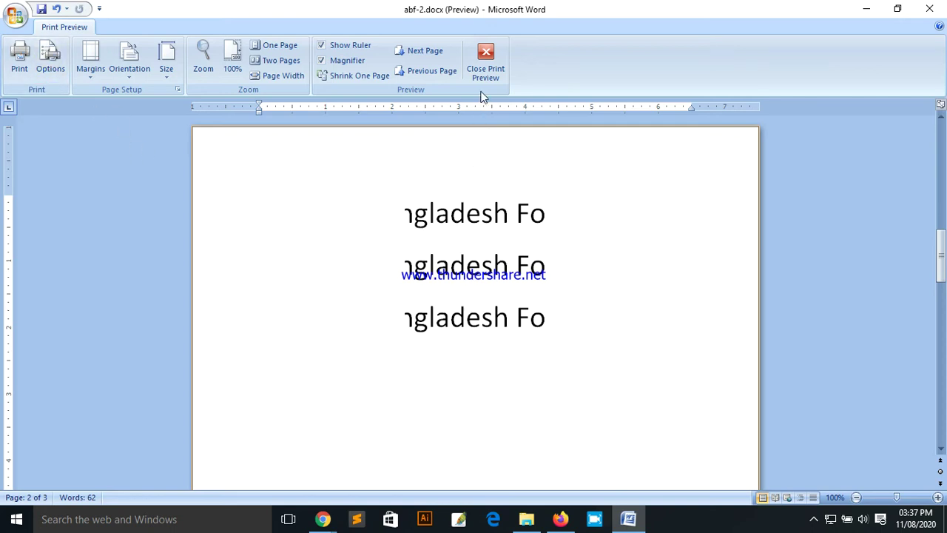
click(483, 74)
click(14, 15)
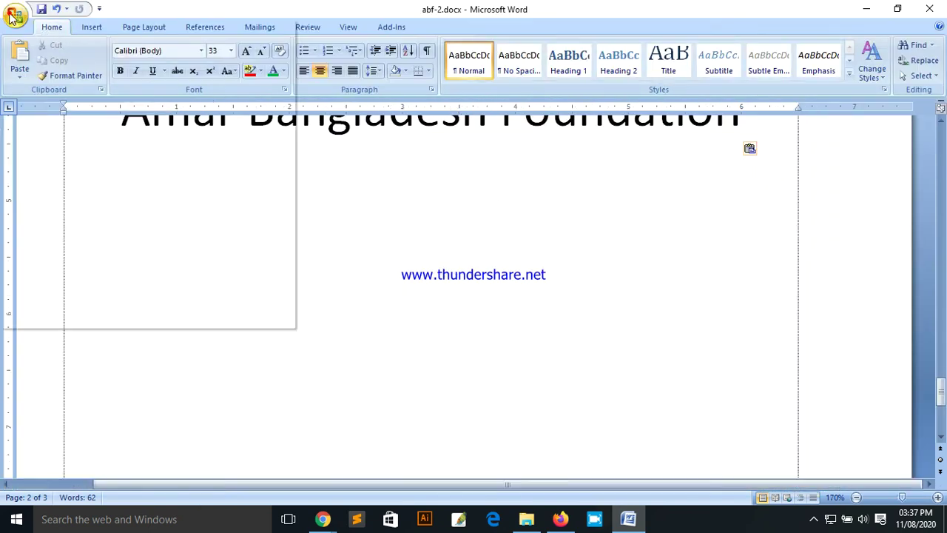
Step: Switch the Print dialog's printer to Brother HL-L2360D series and close the dialog
click(42, 173)
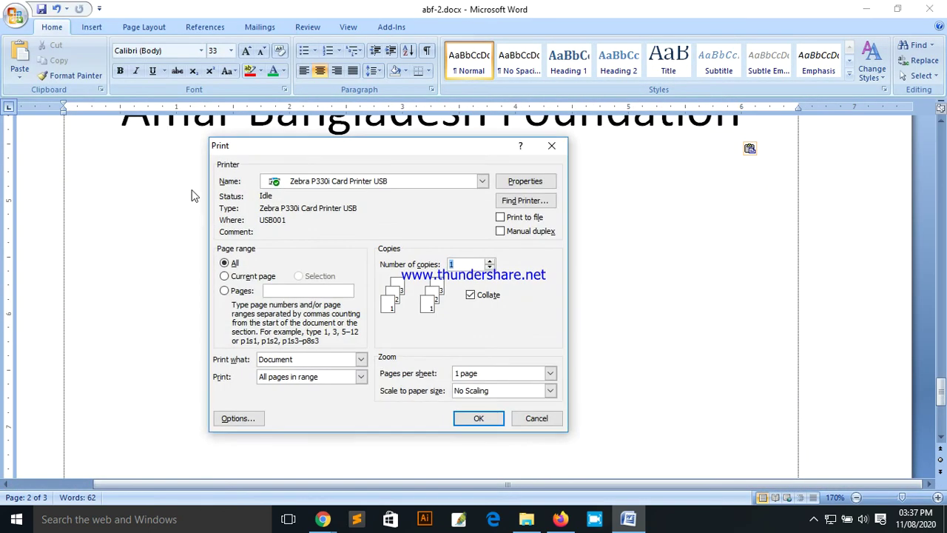
click(475, 185)
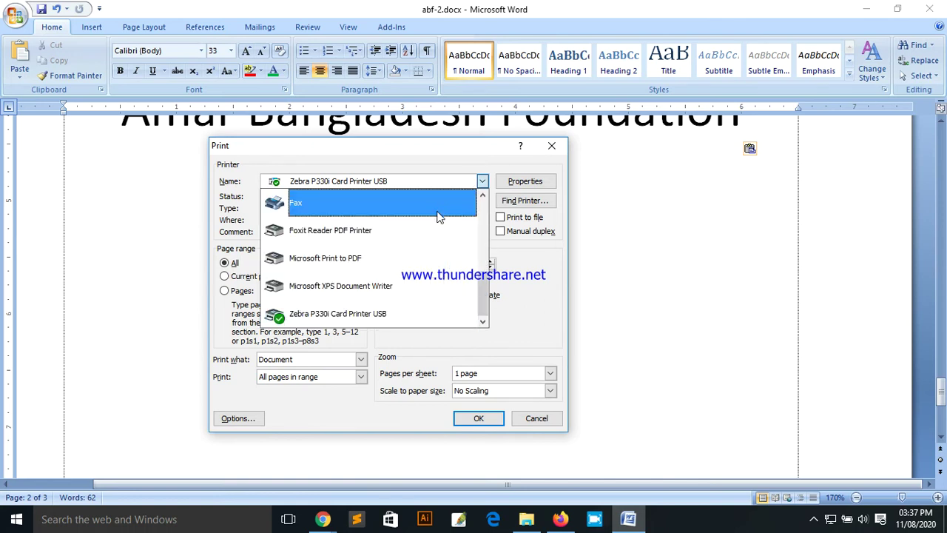
scroll(484, 282, up, 2)
scroll(425, 296, down, 2)
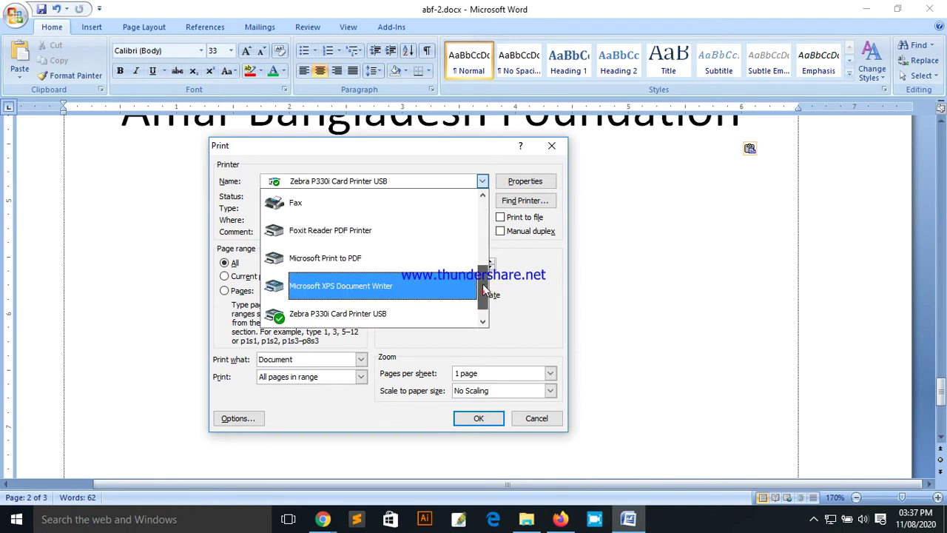
drag(482, 283, 482, 211)
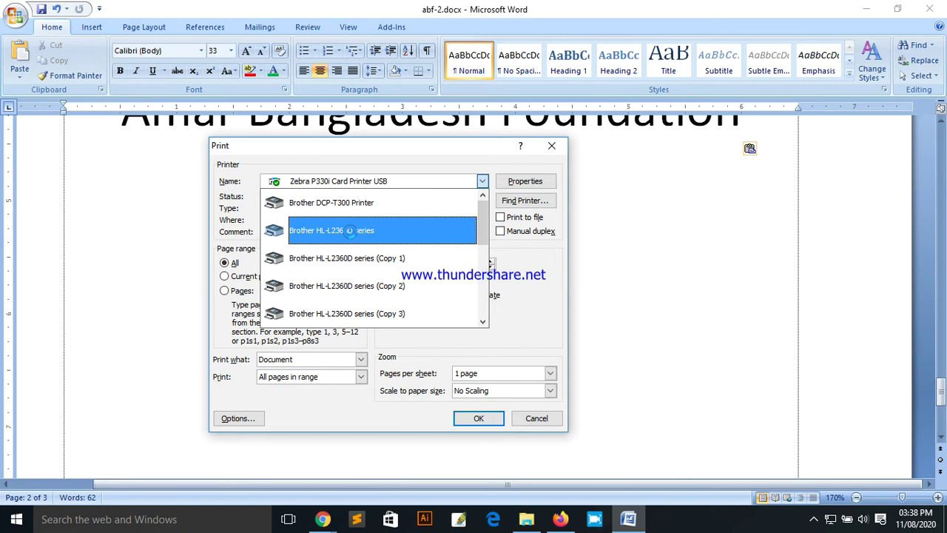
click(350, 230)
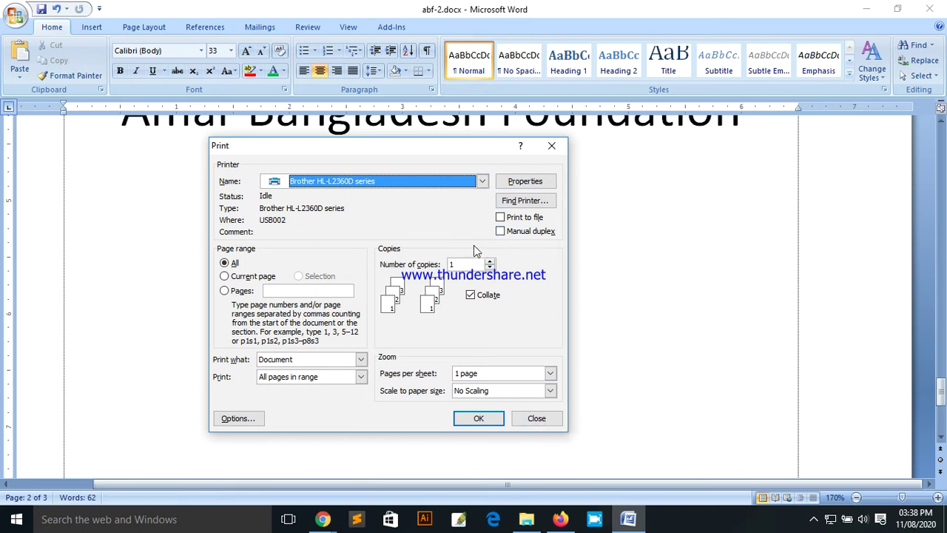
click(538, 417)
click(15, 15)
mouse_move(38, 170)
click(139, 137)
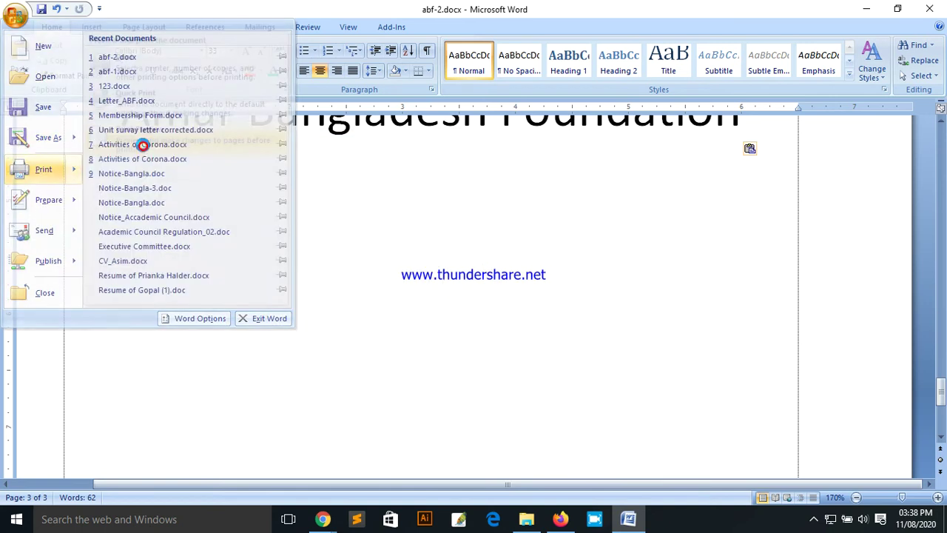
click(533, 222)
scroll(534, 281, down, 2)
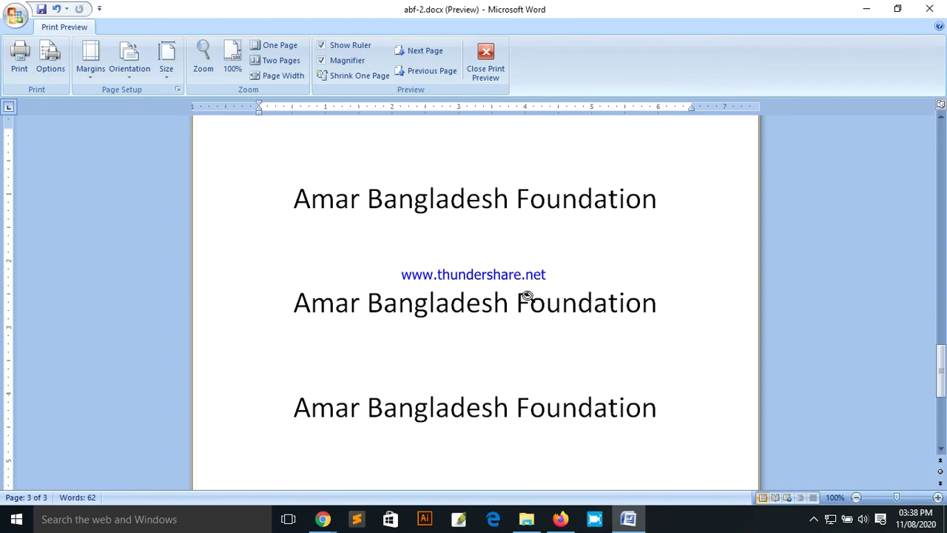
scroll(514, 296, up, 10)
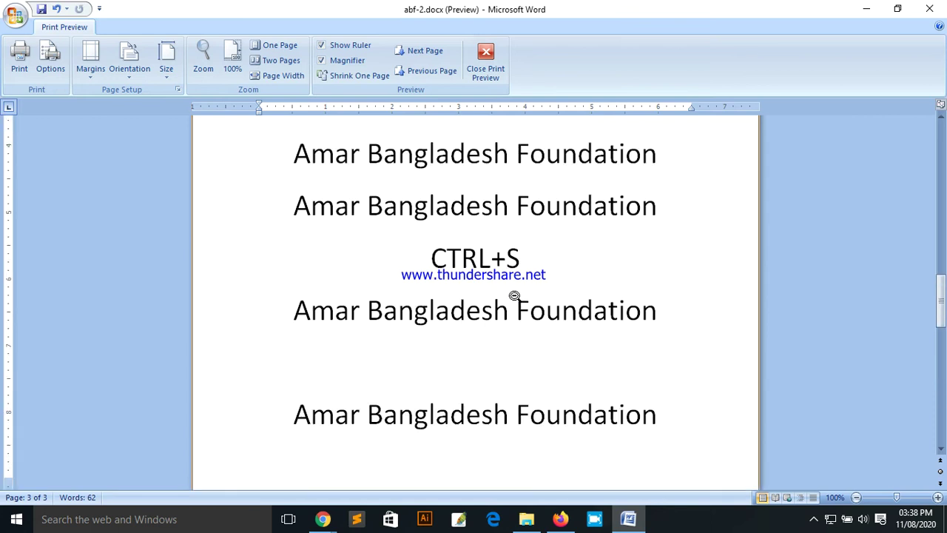
scroll(514, 296, up, 10)
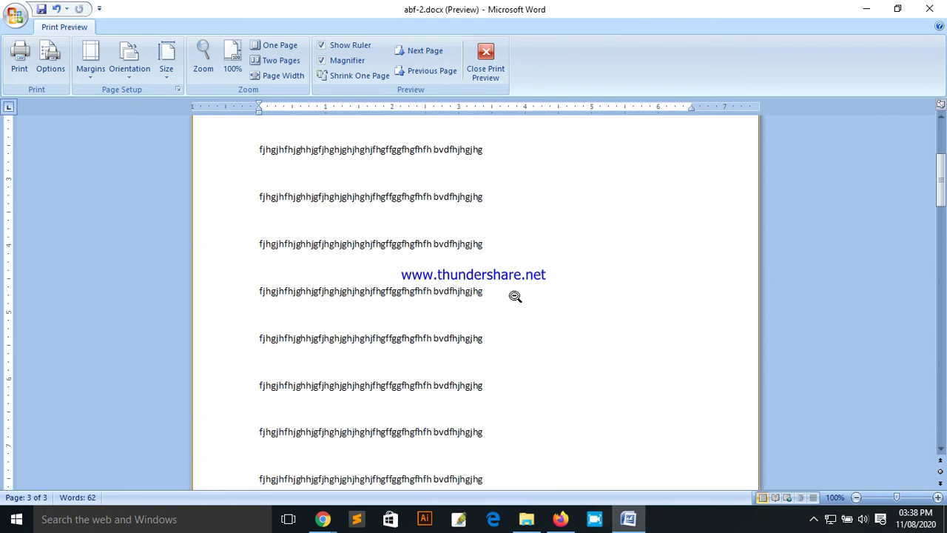
scroll(511, 288, up, 10)
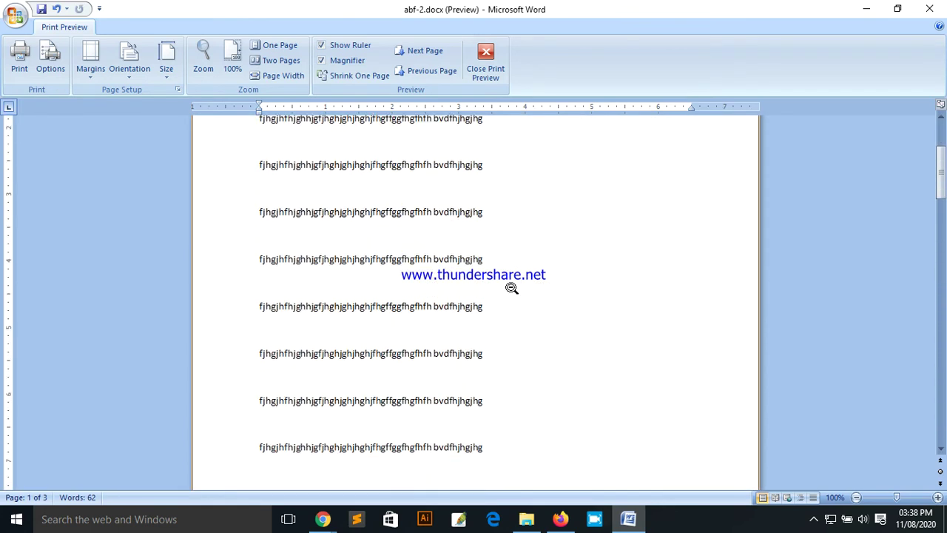
scroll(514, 312, down, 1)
click(488, 298)
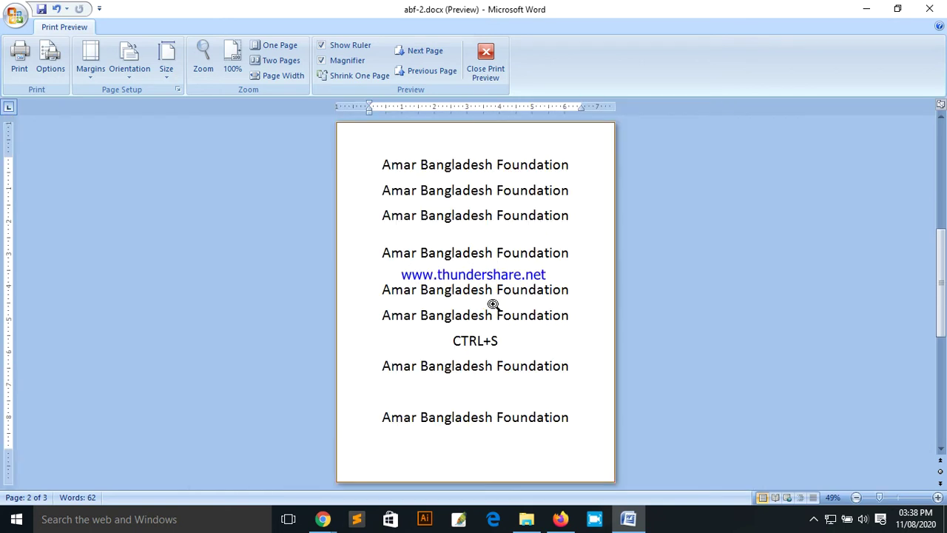
click(486, 304)
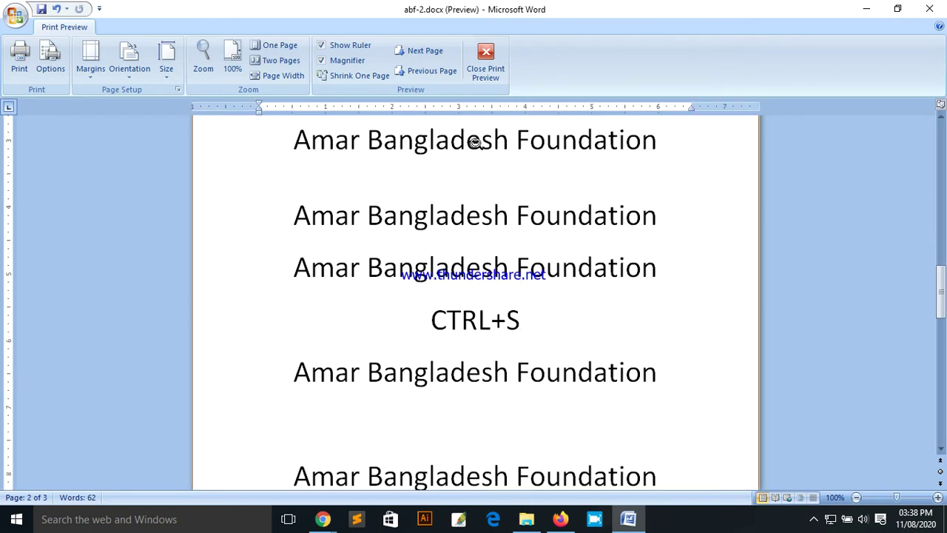
click(494, 77)
Step: Append '= Save' after CTRL+S on page 2, correcting the typo, and select the line
scroll(232, 222, down, 8)
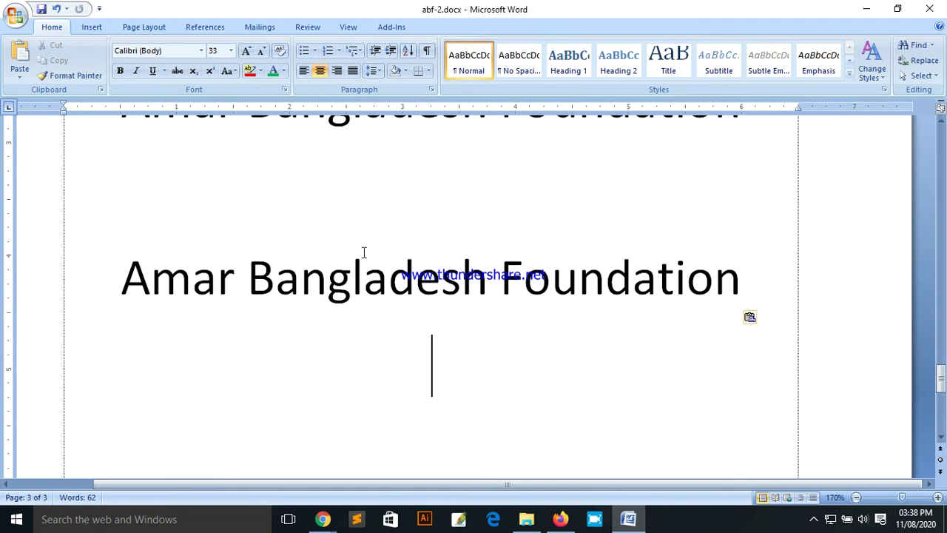
scroll(446, 271, up, 5)
click(523, 207)
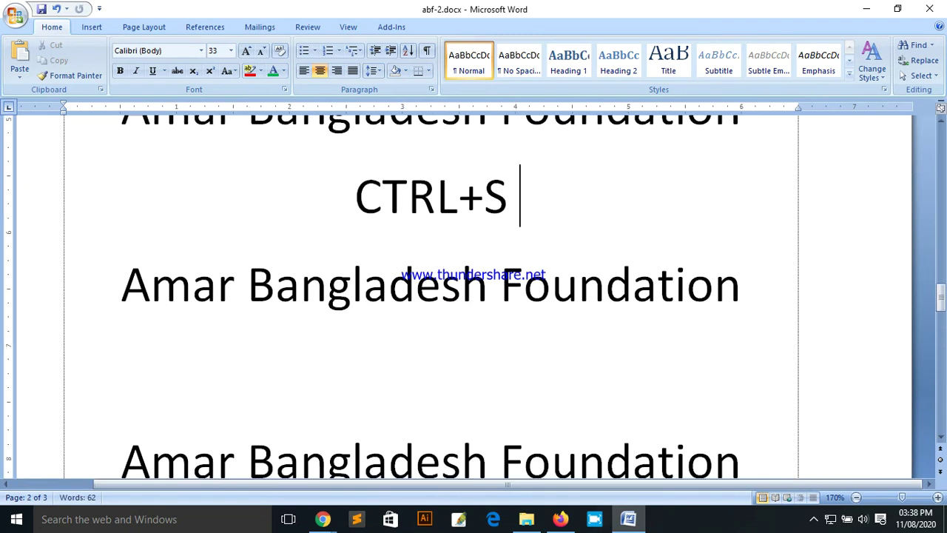
text(= Same)
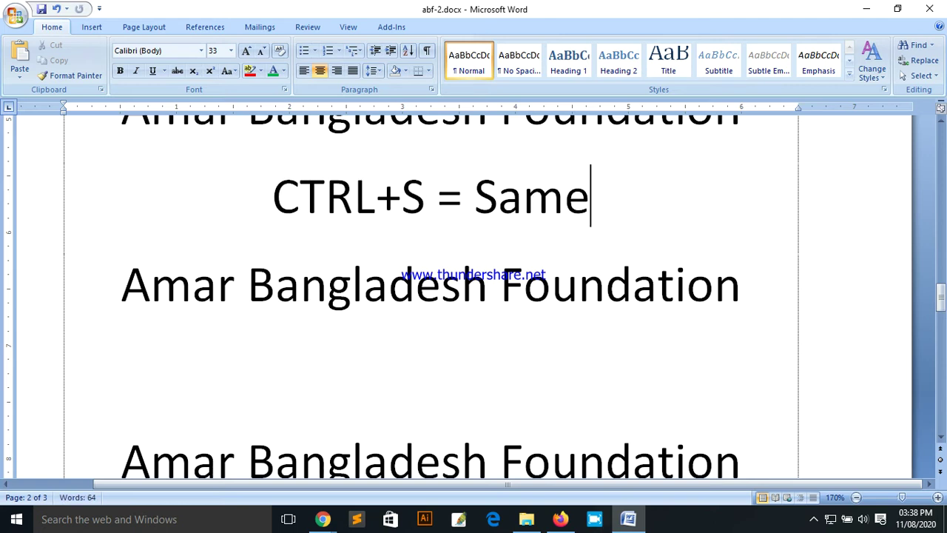
key(BackSpace)
key(BackSpace)
text(ve)
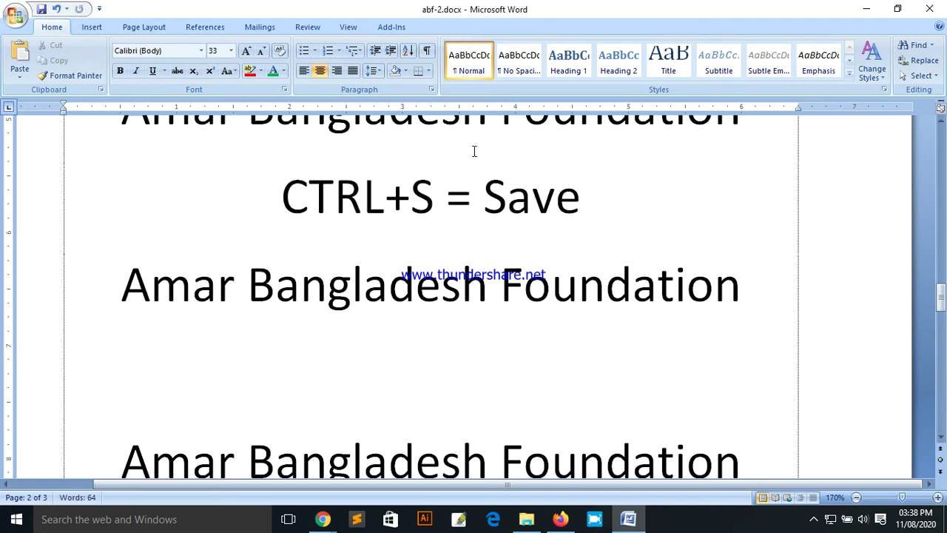
drag(577, 196, 318, 197)
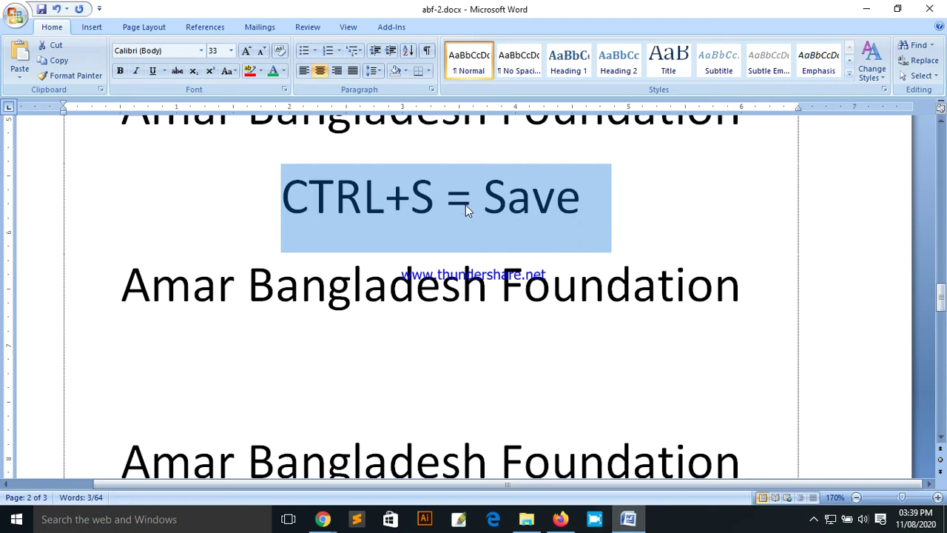
click(16, 18)
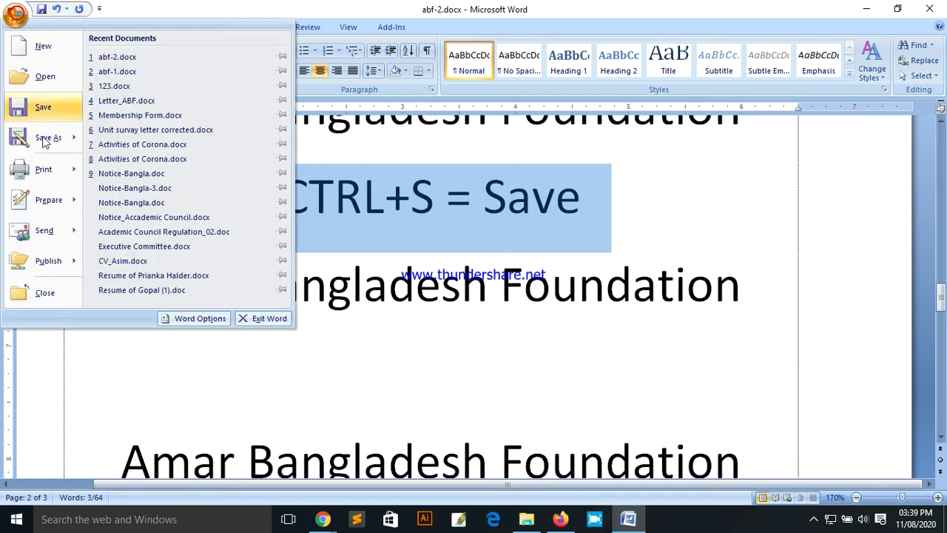
click(42, 171)
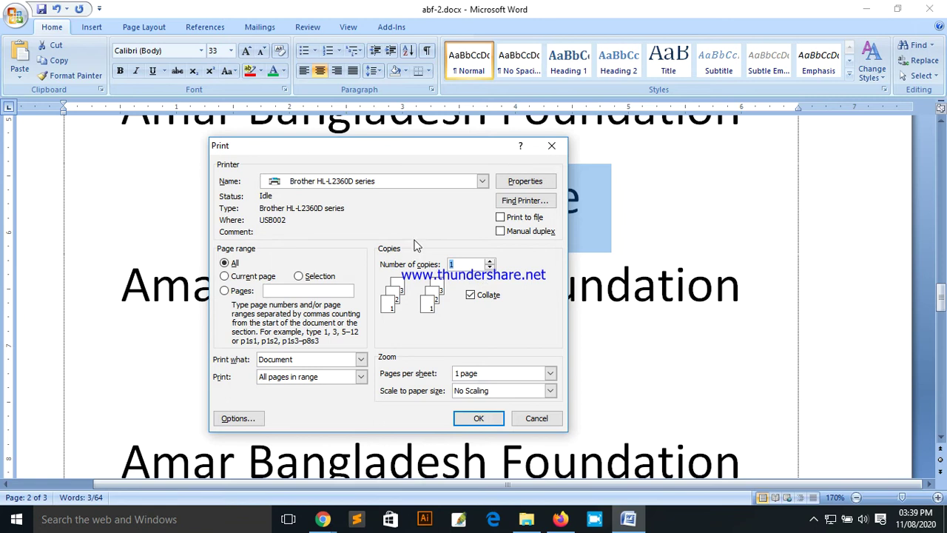
click(538, 420)
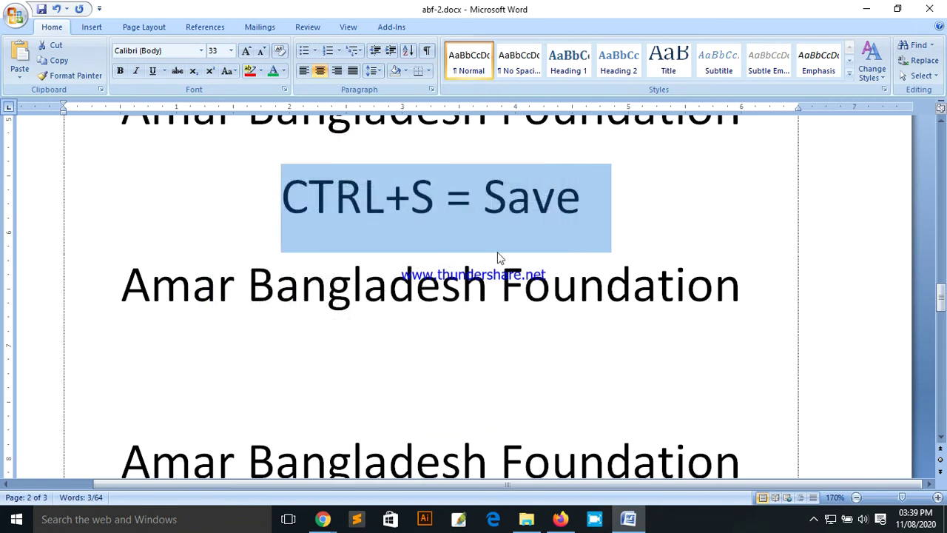
Step: Add a 'CTRL+P = Print' line below 'CTRL+S = Save' and open the Print dialog with Ctrl+P
click(596, 205)
key(Return)
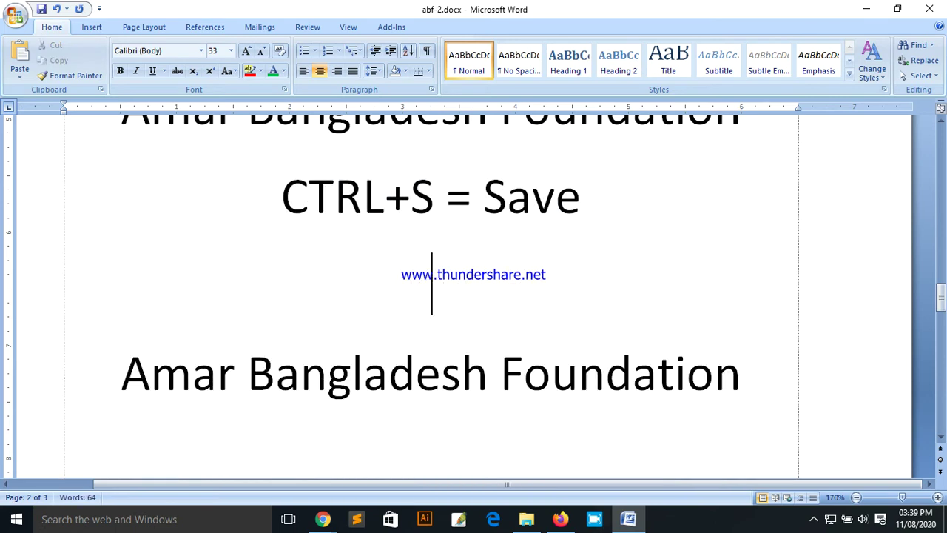
text(CTRL)
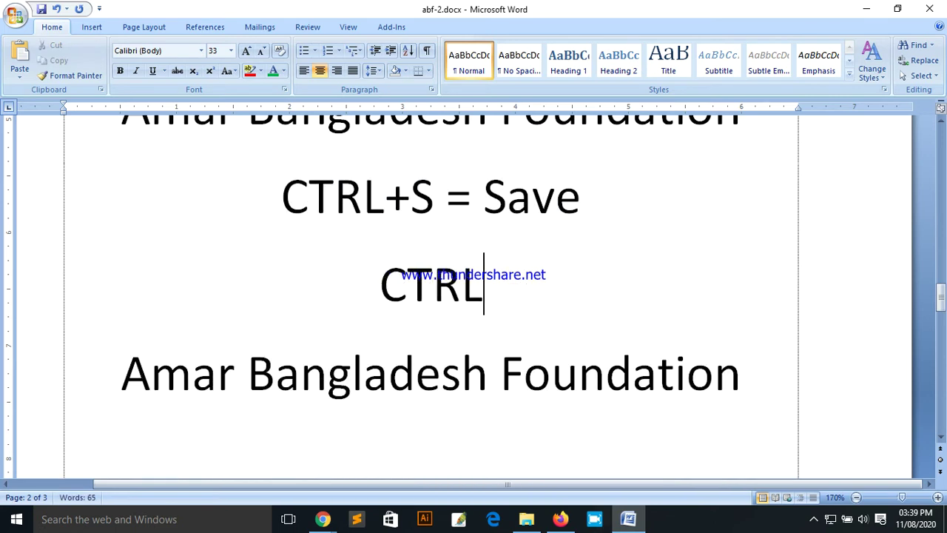
text(+)
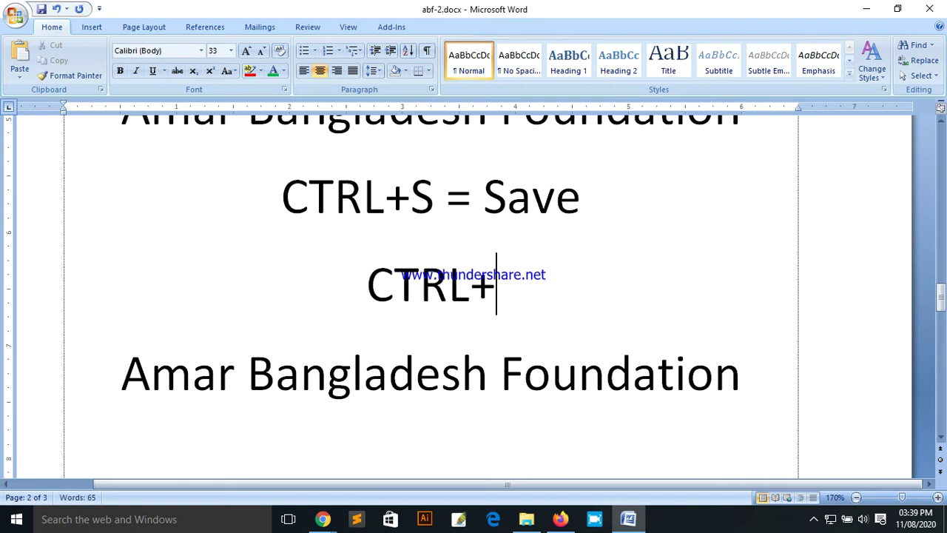
text(P = Print)
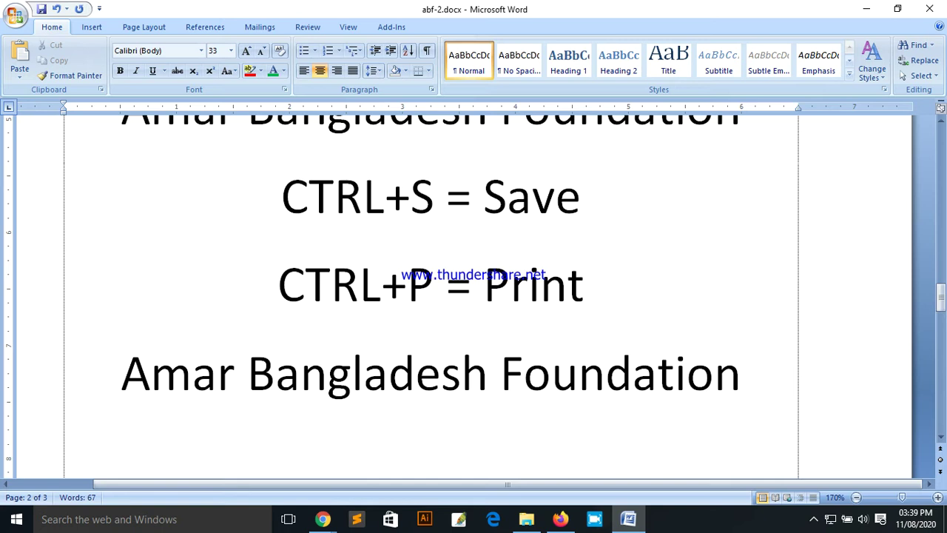
key(ctrl+p)
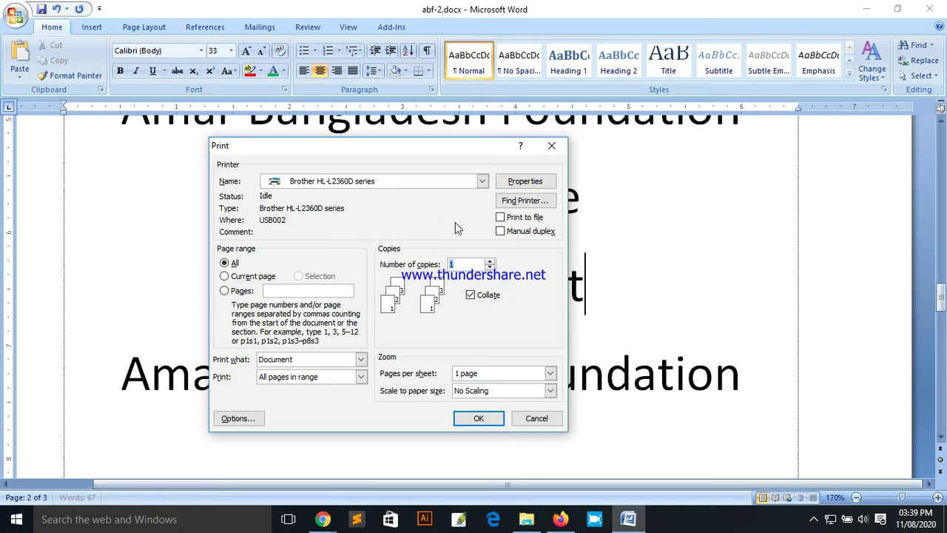
Step: Move the Print dialog down and back up, then cancel it without printing
drag(426, 156, 429, 226)
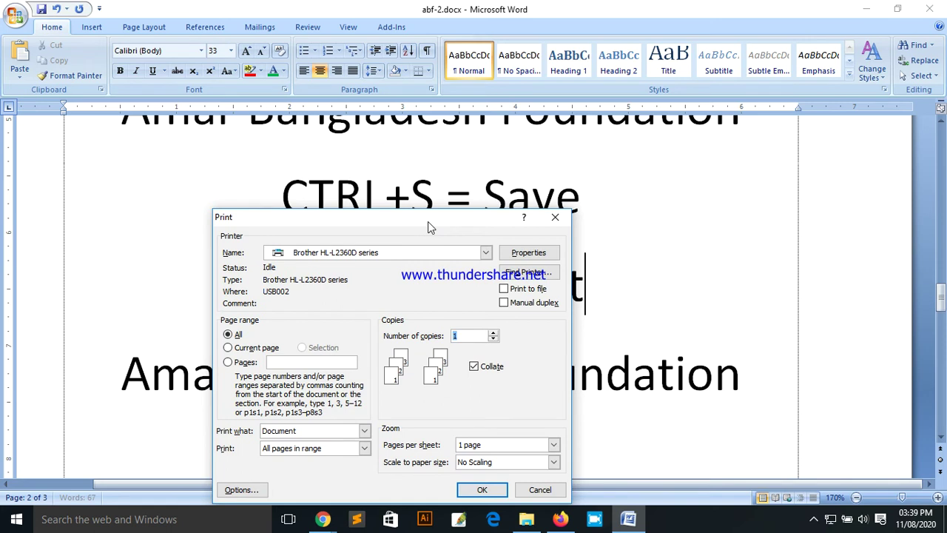
drag(428, 221, 333, 194)
click(445, 458)
Step: Remove the stray letter after 'Save', save abf-2.docx with Ctrl+S, and reopen the Print dialog
scroll(585, 273, up, 3)
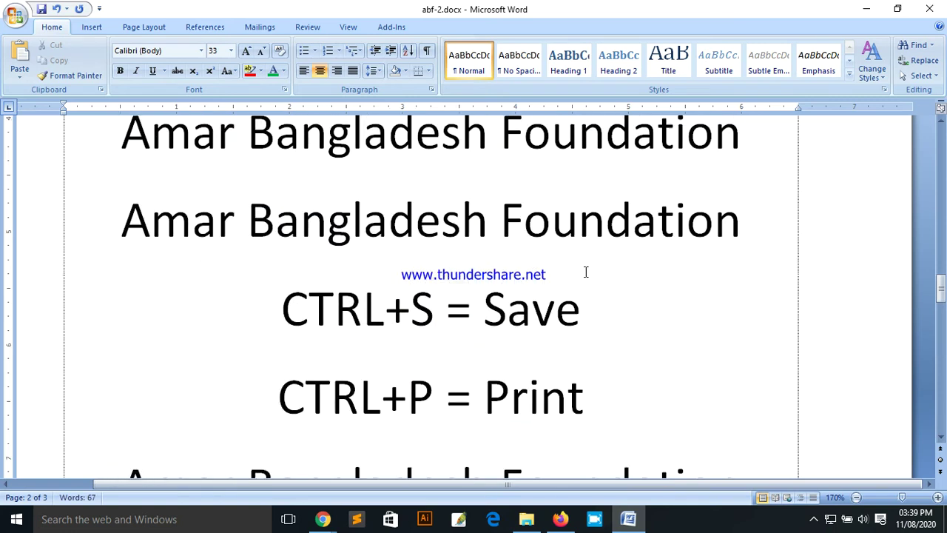
scroll(644, 385, up, 1)
click(628, 363)
scroll(649, 345, down, 4)
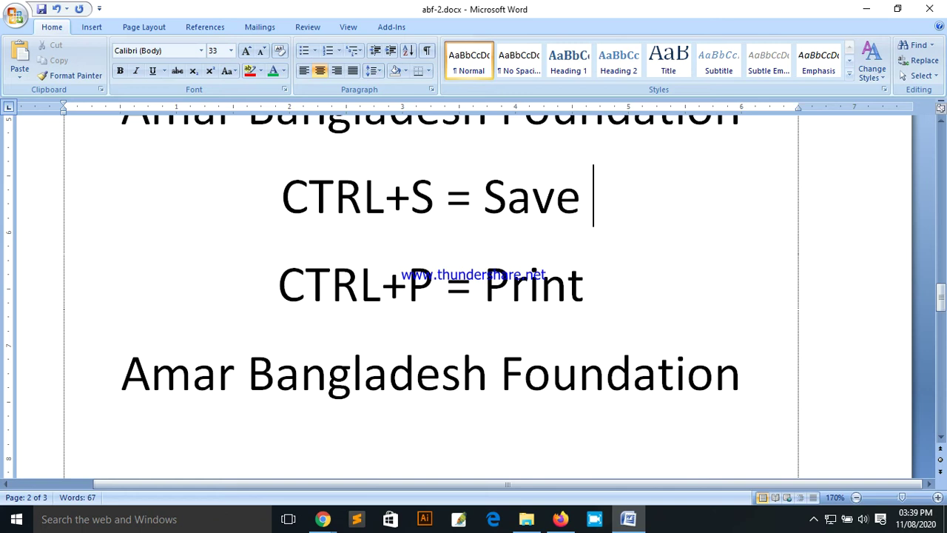
text(s)
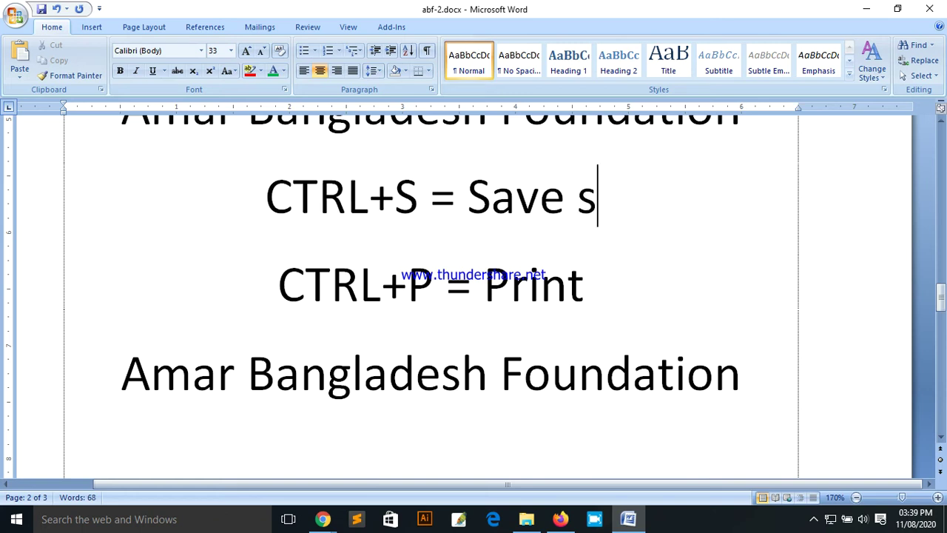
key(BackSpace)
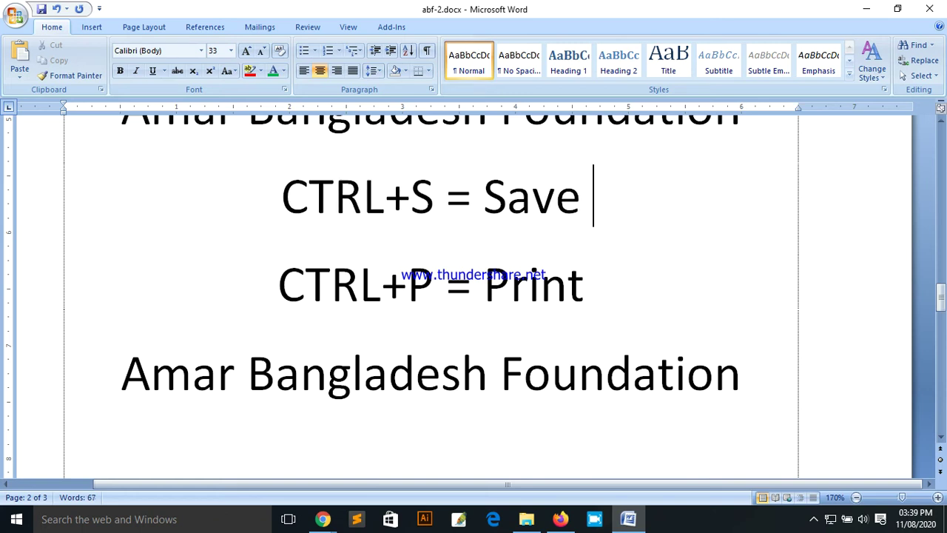
key(ctrl+s)
key(ctrl+p)
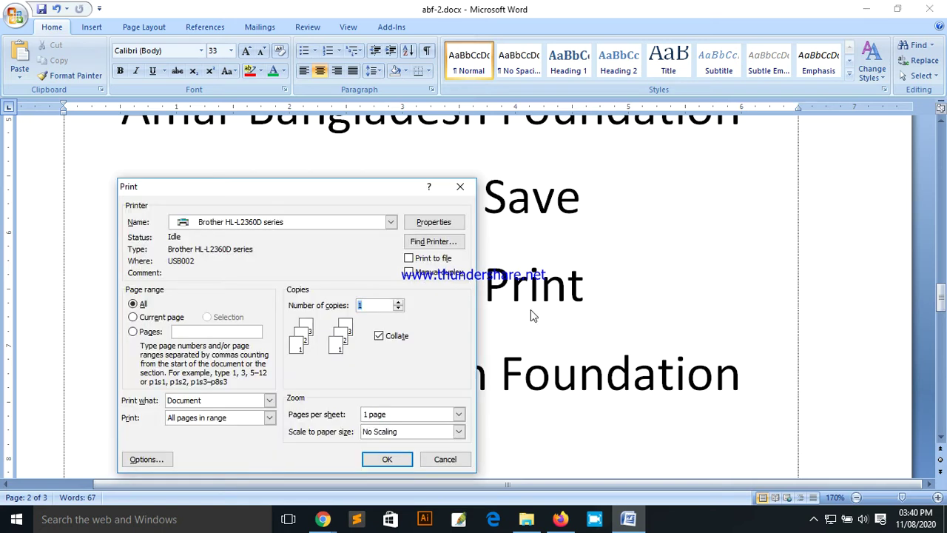
Step: Move the Print dialog up and browse the printer Name list, keeping the Brother printer
drag(327, 187, 438, 91)
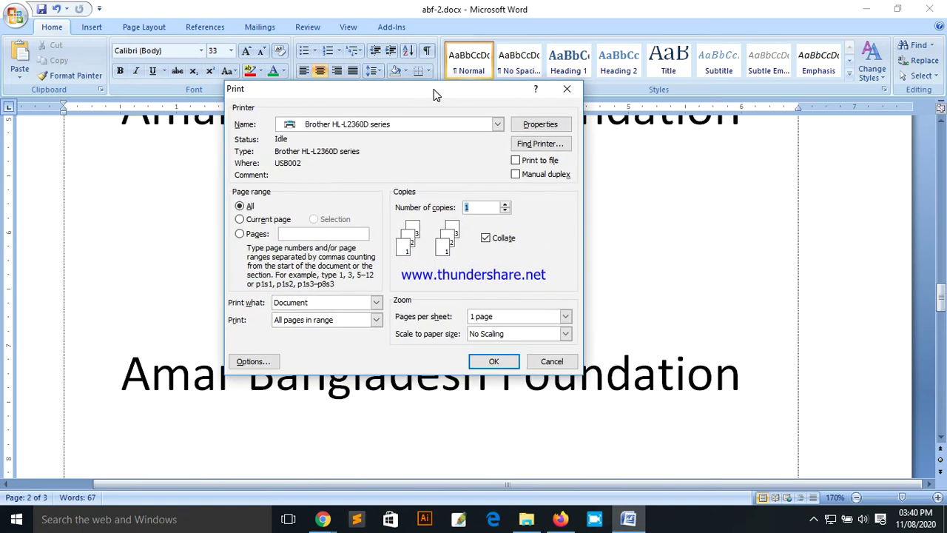
drag(306, 95, 281, 59)
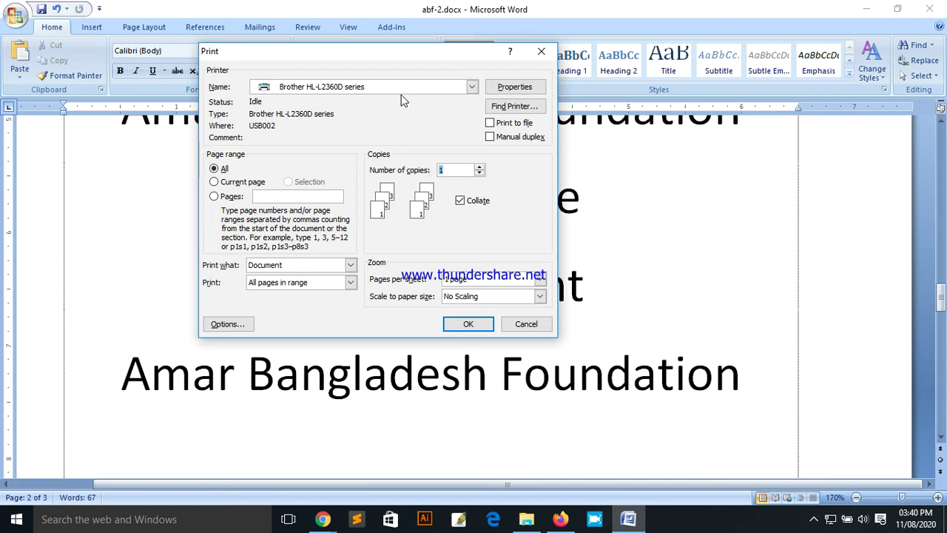
click(405, 90)
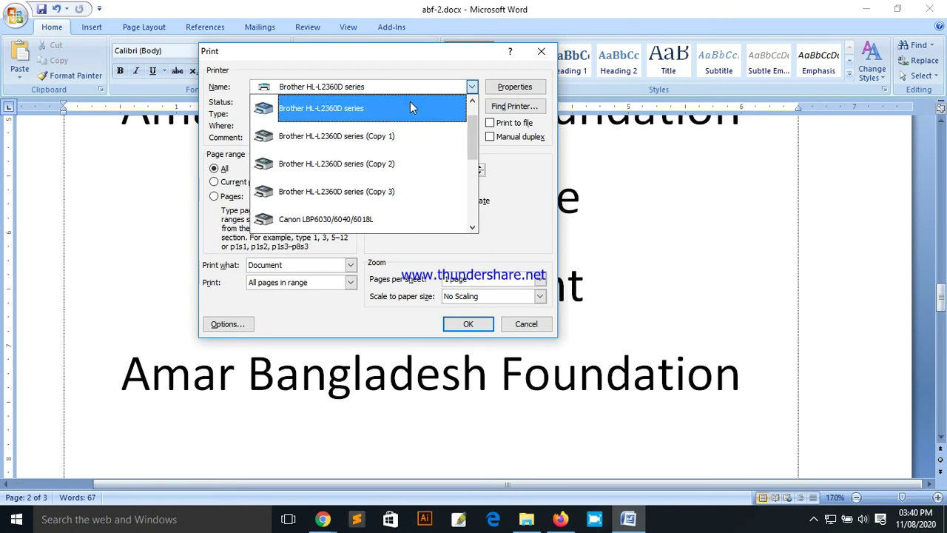
drag(471, 148, 471, 111)
click(459, 59)
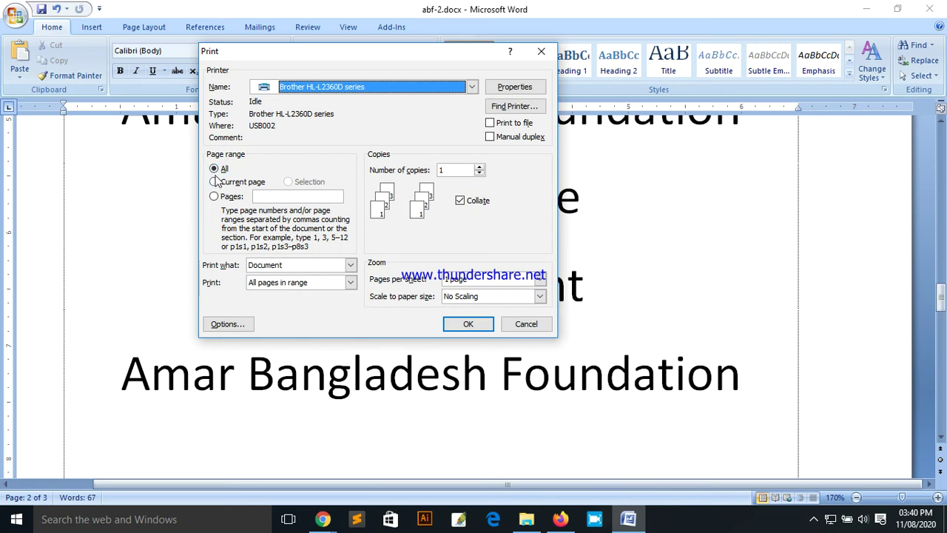
Step: Try a page range of 3, clear it, and cancel the Print dialog
click(219, 171)
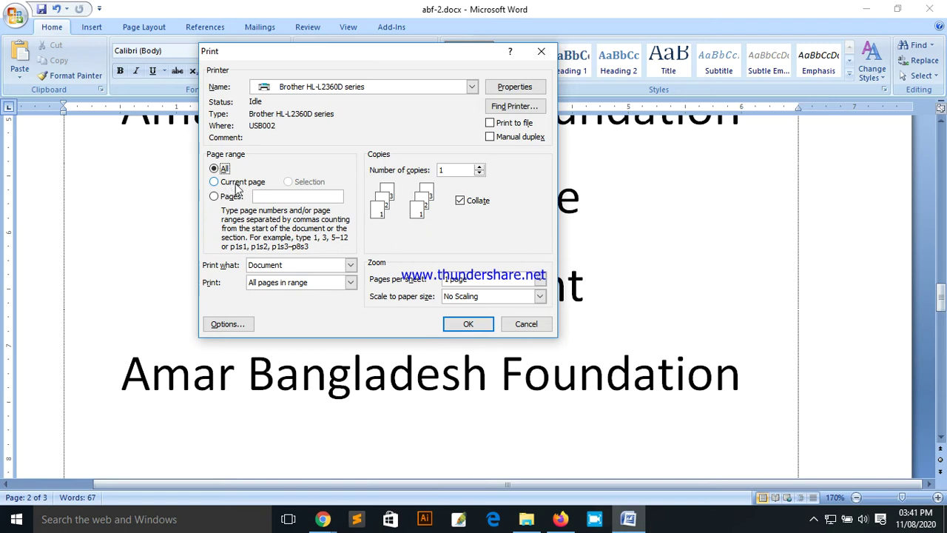
click(226, 196)
text(3)
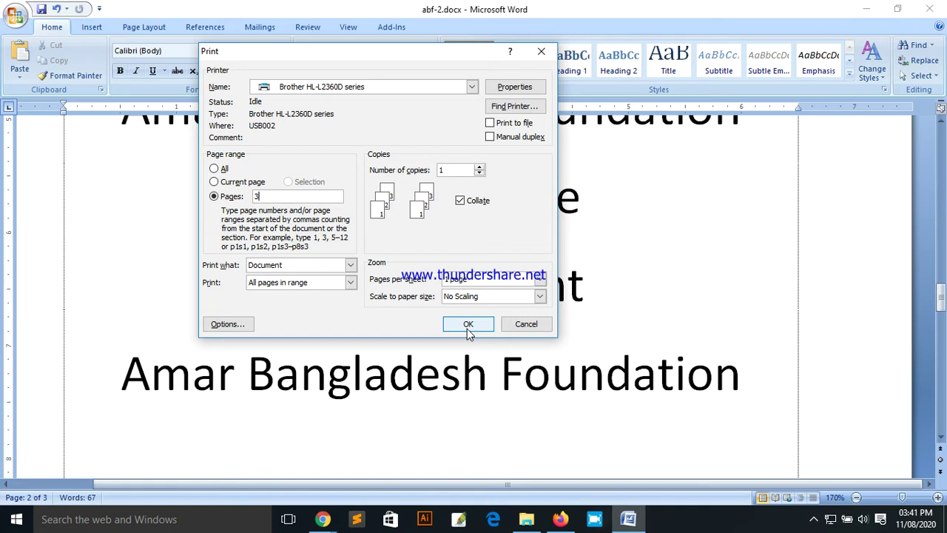
click(270, 196)
key(BackSpace)
click(533, 325)
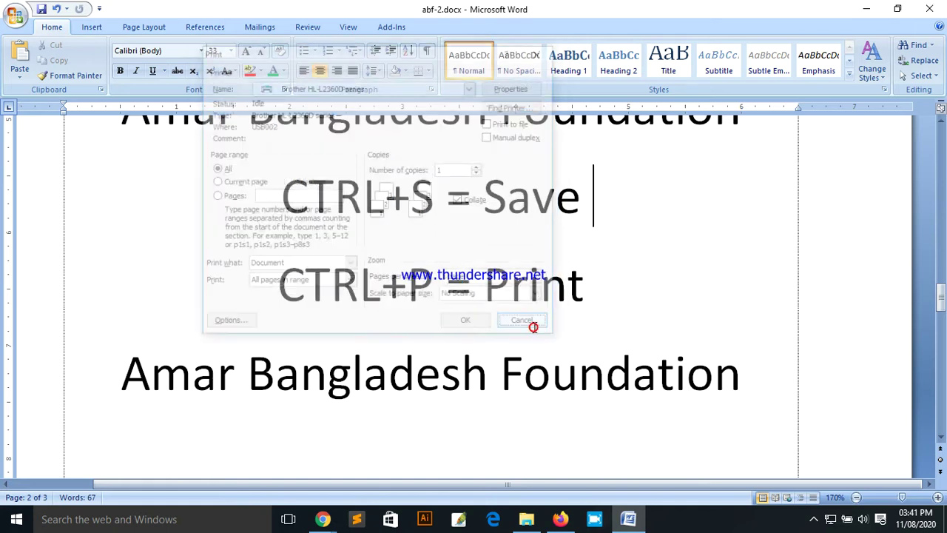
Step: Select and remove the last words of the first line, then paste them back at its end
scroll(541, 384, down, 5)
scroll(545, 384, down, 3)
scroll(549, 383, up, 18)
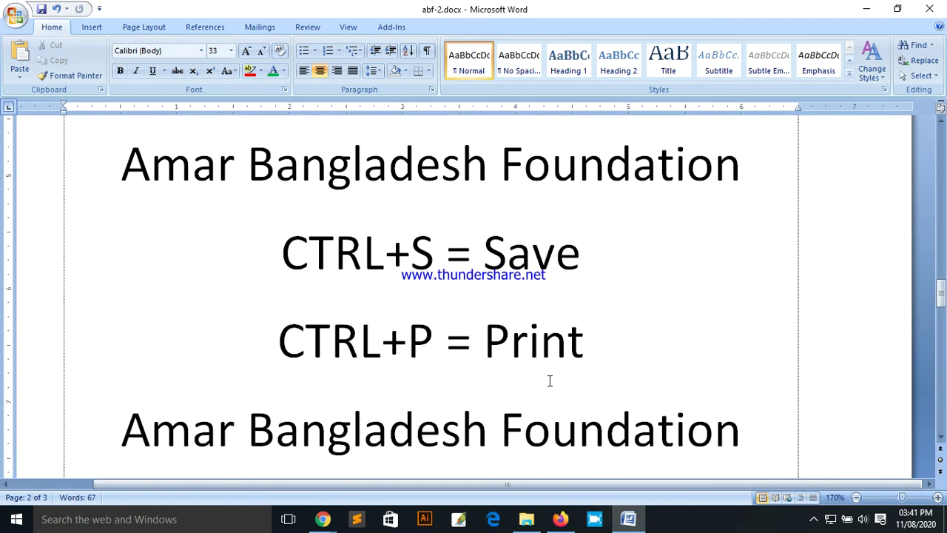
scroll(505, 340, up, 10)
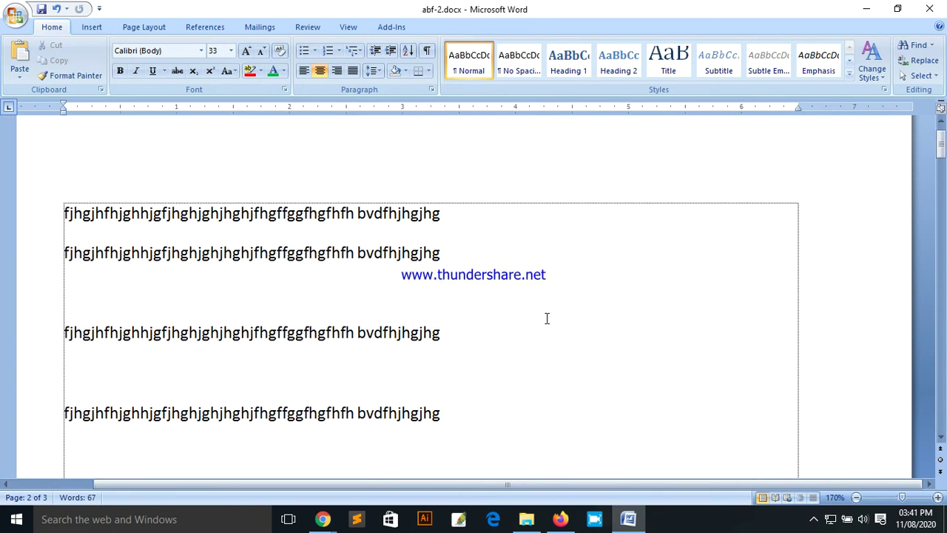
click(448, 260)
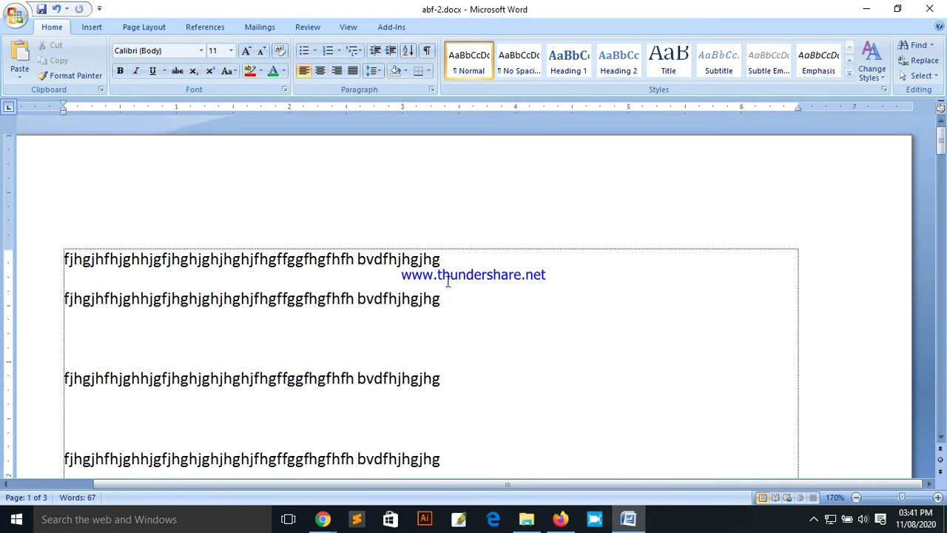
drag(444, 259, 267, 263)
key(ctrl+c)
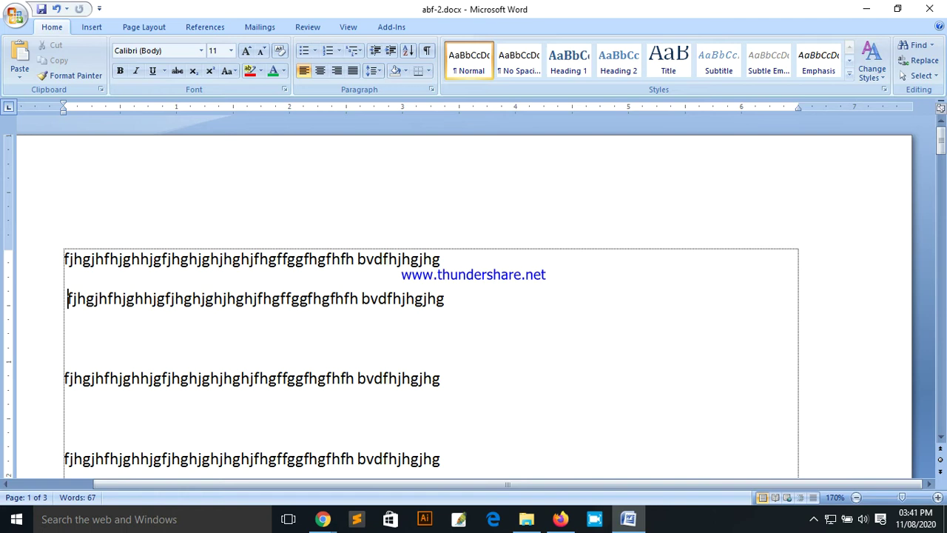
key(BackSpace)
click(442, 259)
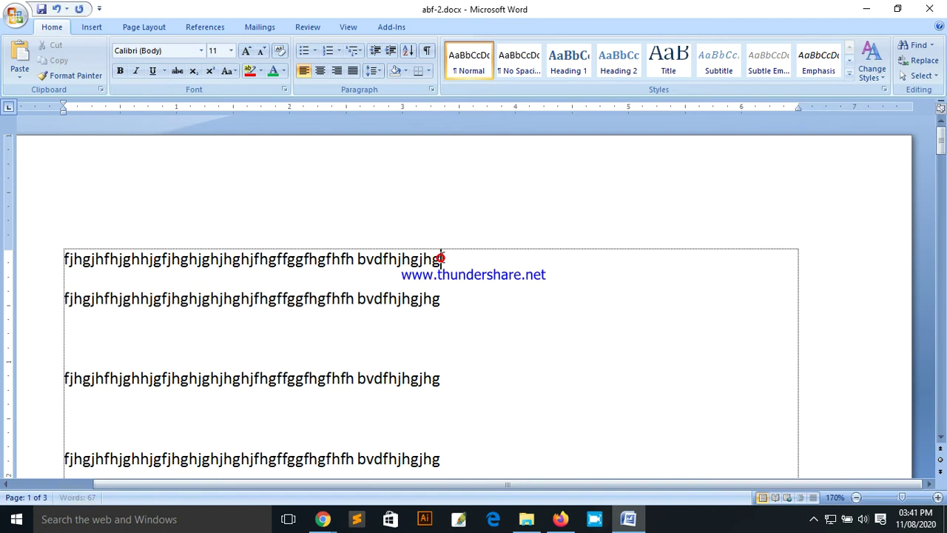
key(ctrl+v)
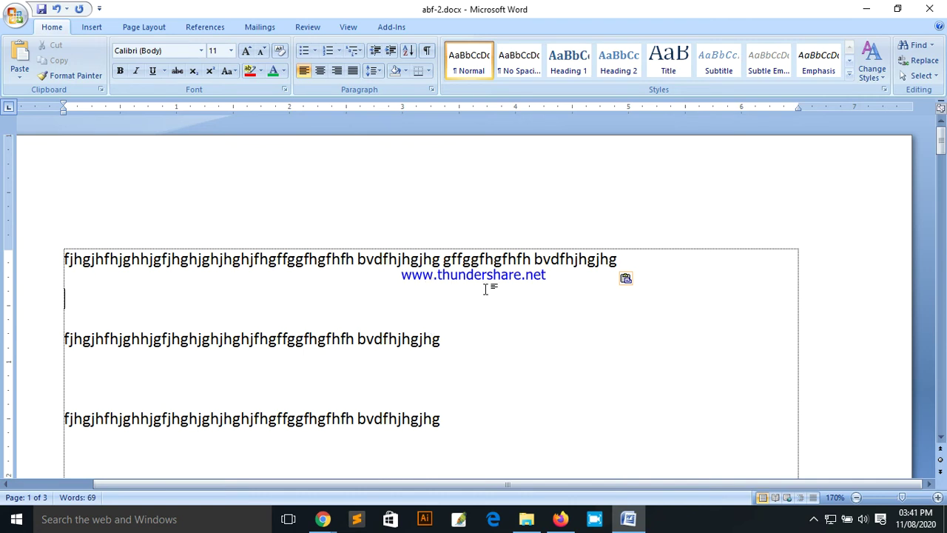
Step: Open and cancel the Print dialog, then reposition the cursor and paste the copied words again
key(ctrl+p)
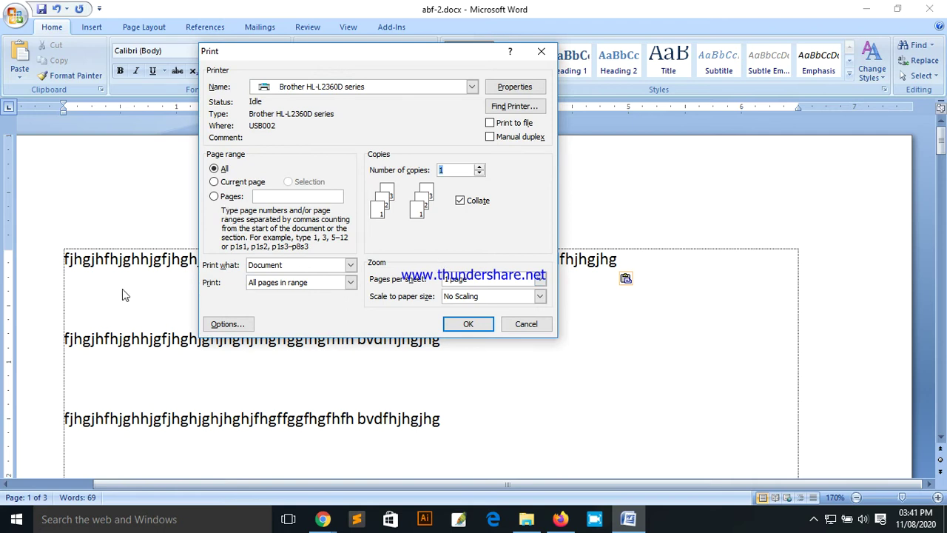
click(522, 324)
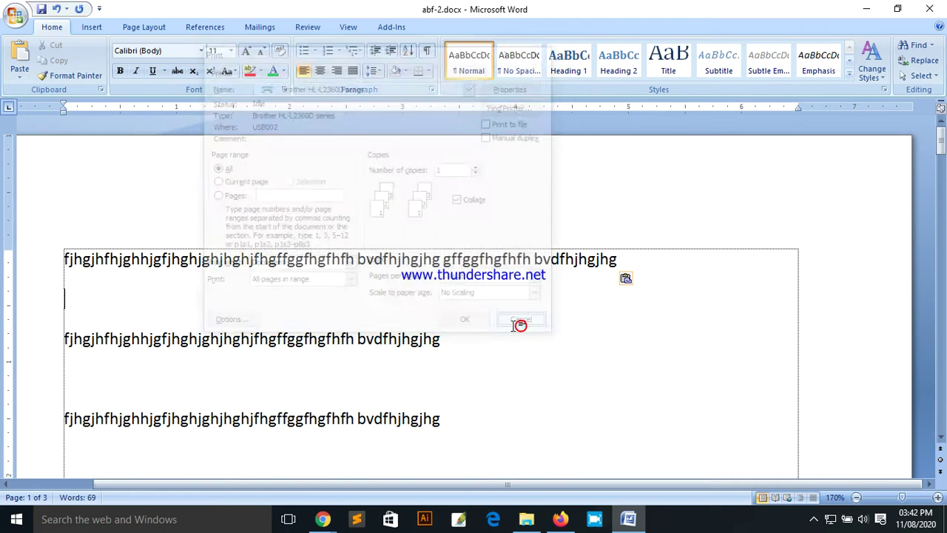
click(64, 297)
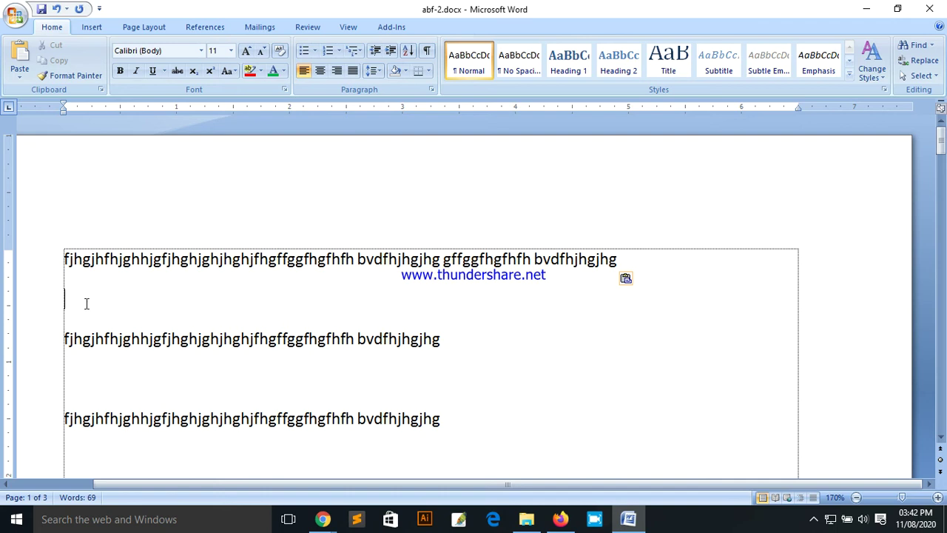
click(626, 257)
scroll(584, 307, down, 5)
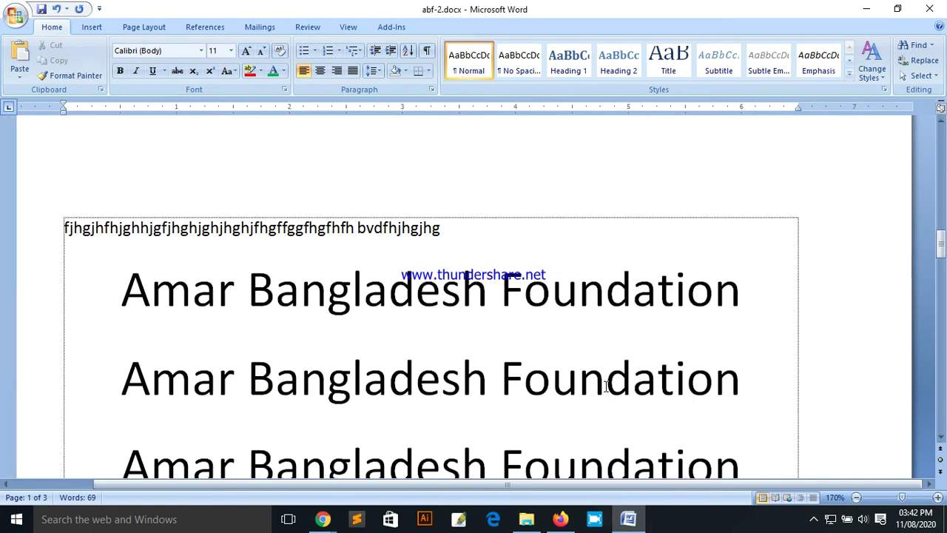
scroll(606, 386, down, 3)
click(490, 316)
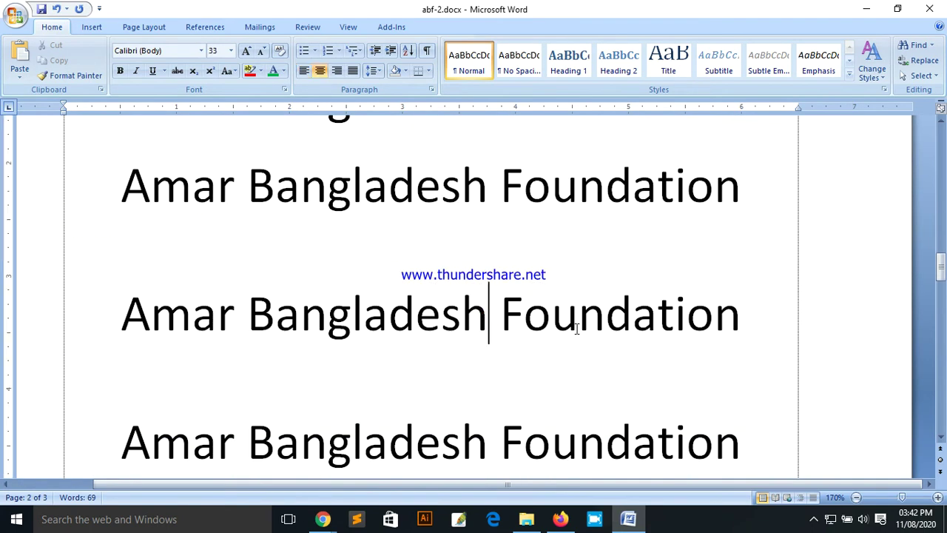
scroll(579, 328, up, 6)
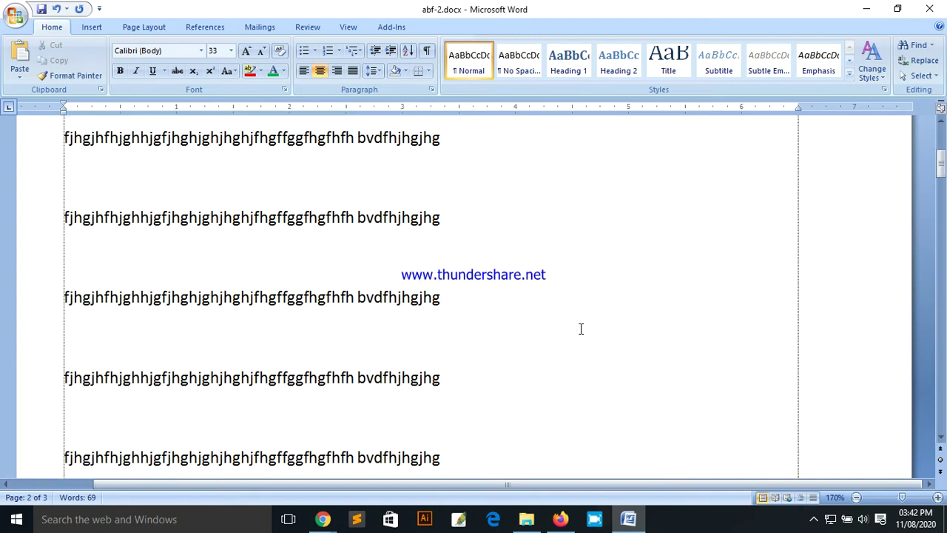
key(ctrl+v)
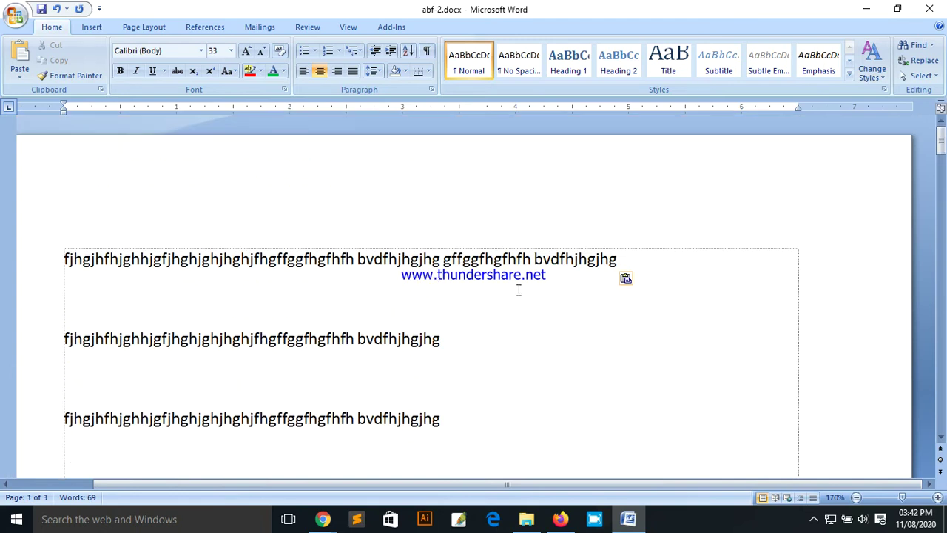
Step: Open and cancel Print, then reopen it from the first line's end with the Brother HL-L2360D series
key(ctrl+p)
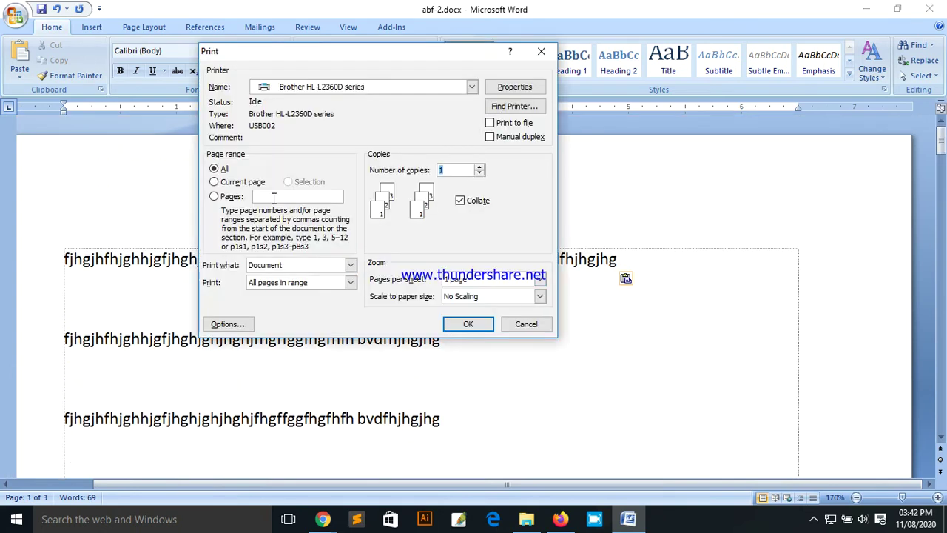
click(524, 326)
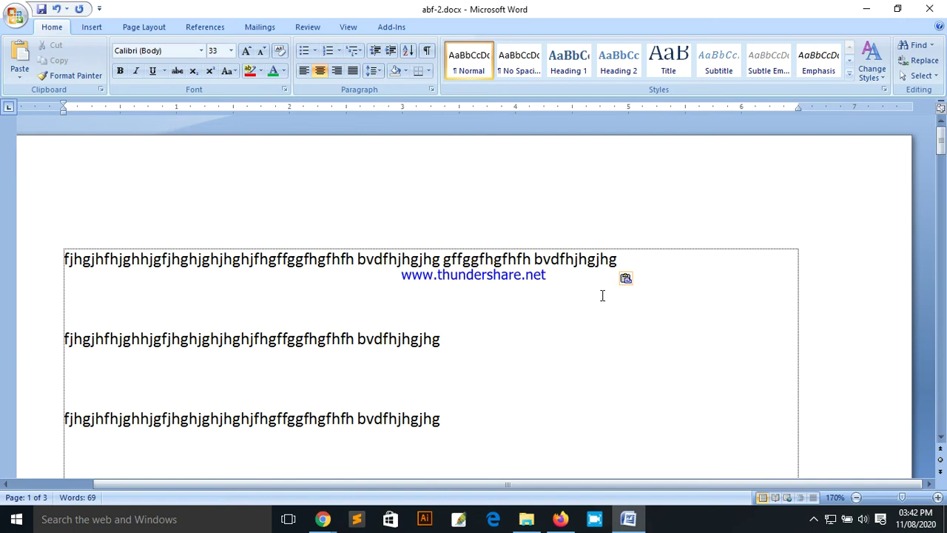
click(619, 272)
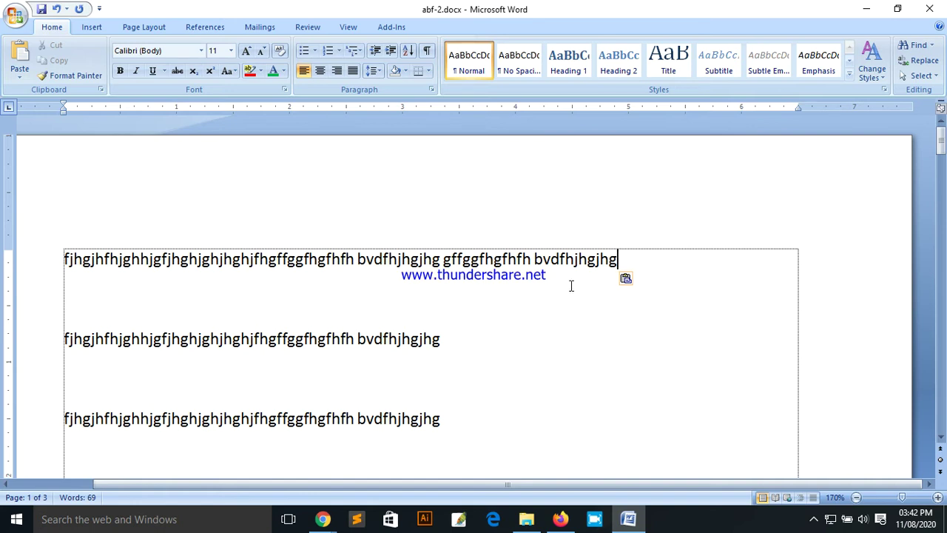
key(ctrl+p)
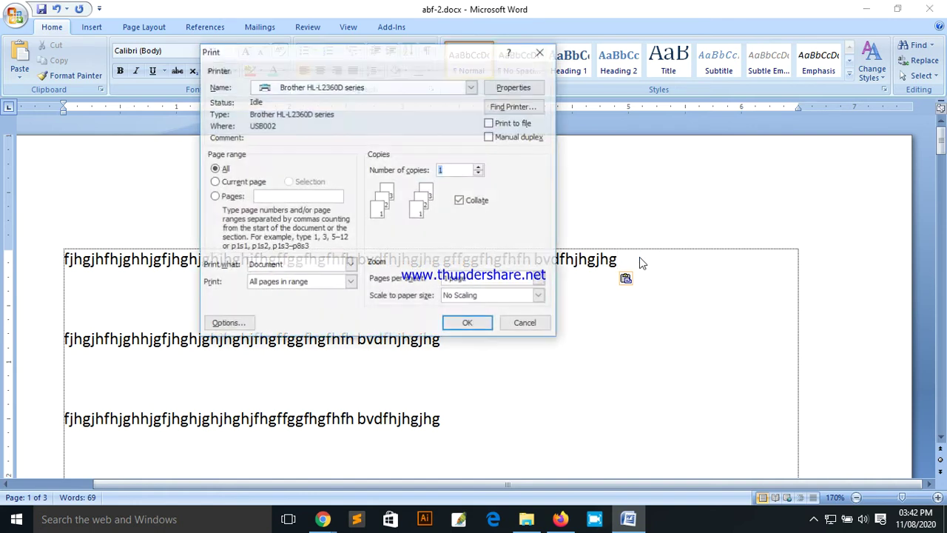
Step: Choose Current page and raise the number of copies to 10 with the spinner
click(227, 183)
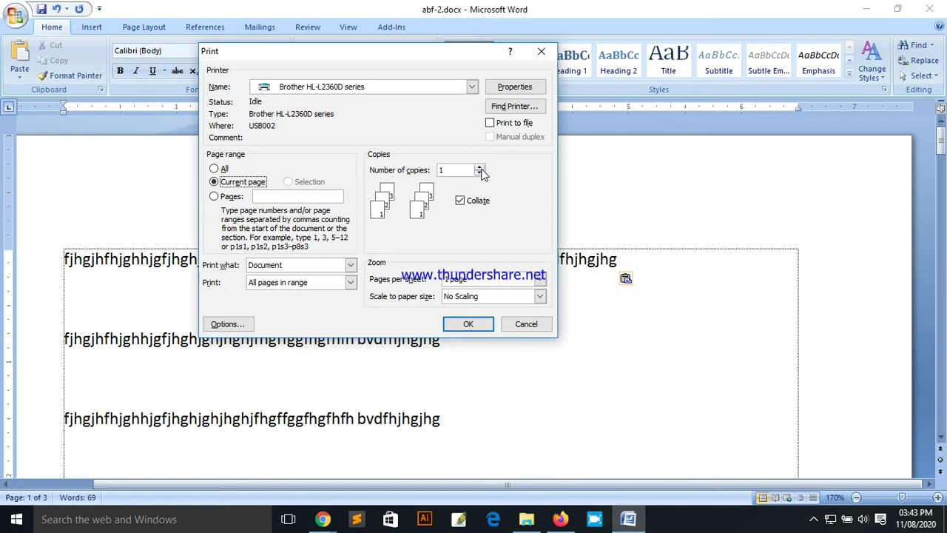
click(453, 170)
double_click(444, 170)
text(1)
click(480, 169)
click(480, 169)
click(479, 168)
click(479, 168)
Step: Lower the copies to 5, type 8 instead, then cancel the Print dialog
click(480, 174)
click(479, 174)
click(479, 175)
click(479, 174)
click(479, 174)
drag(452, 170, 423, 174)
text(8)
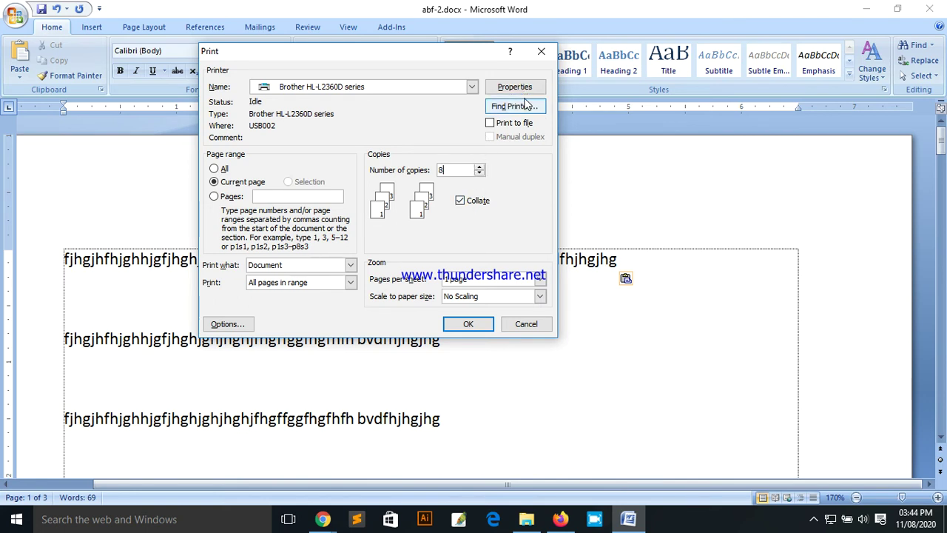
drag(424, 57, 422, 93)
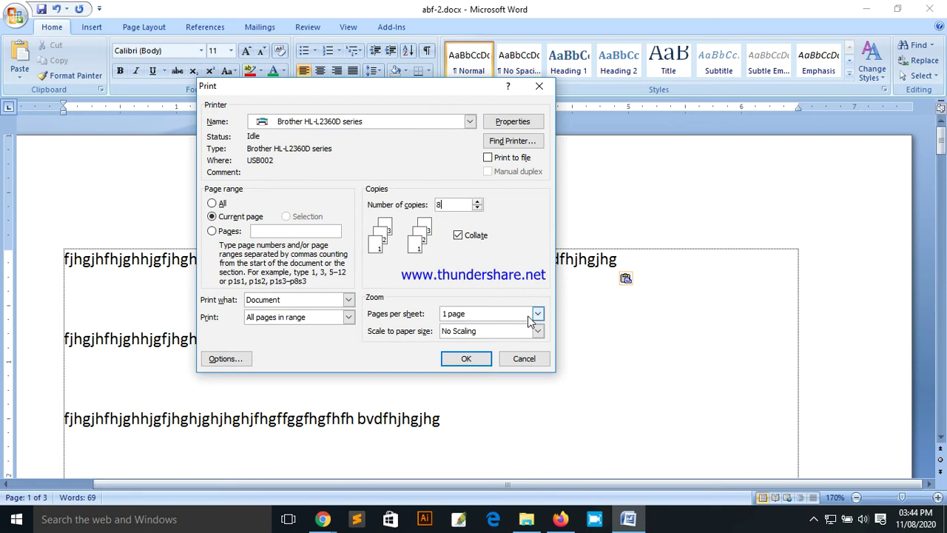
click(525, 359)
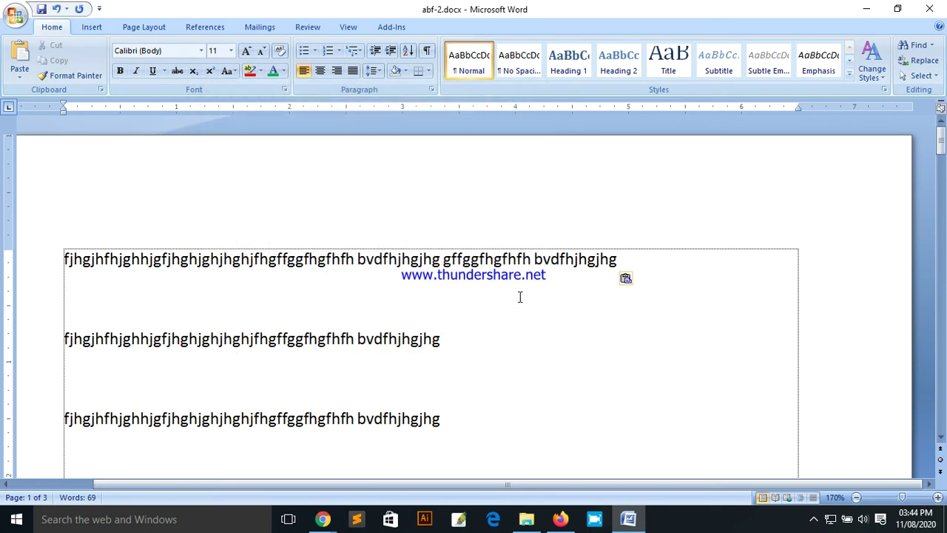
Step: Reopen Print and bring up the Brother printer Properties window, repositioning it up and left
key(ctrl+p)
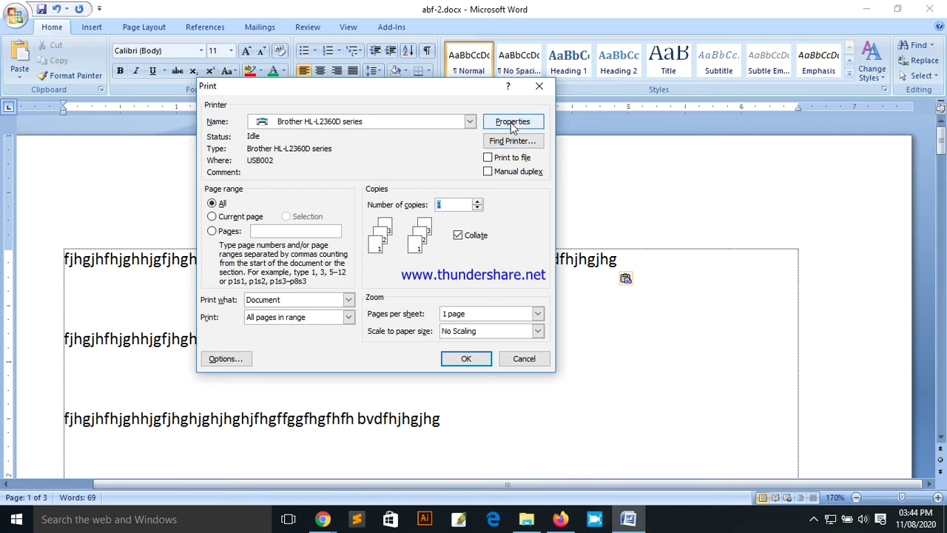
click(511, 124)
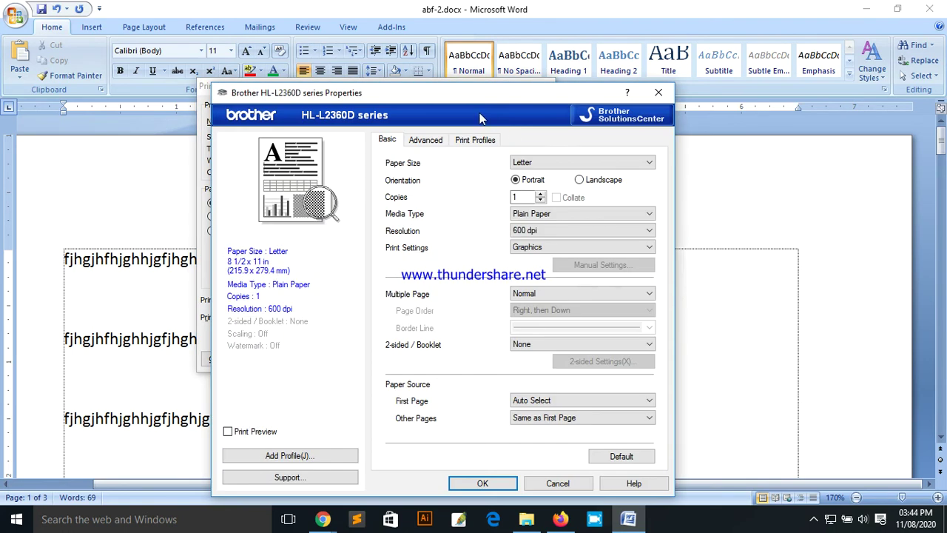
drag(477, 110, 440, 83)
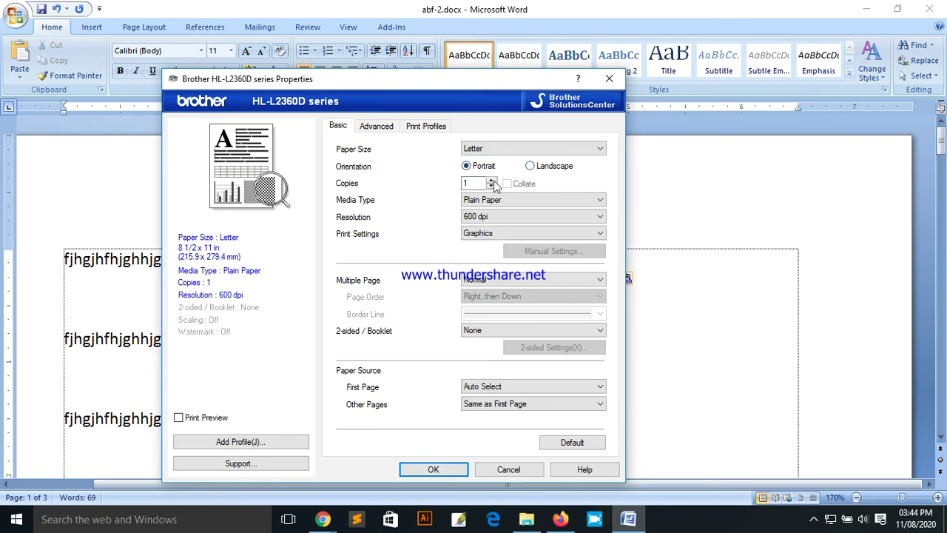
click(476, 183)
drag(422, 82, 408, 61)
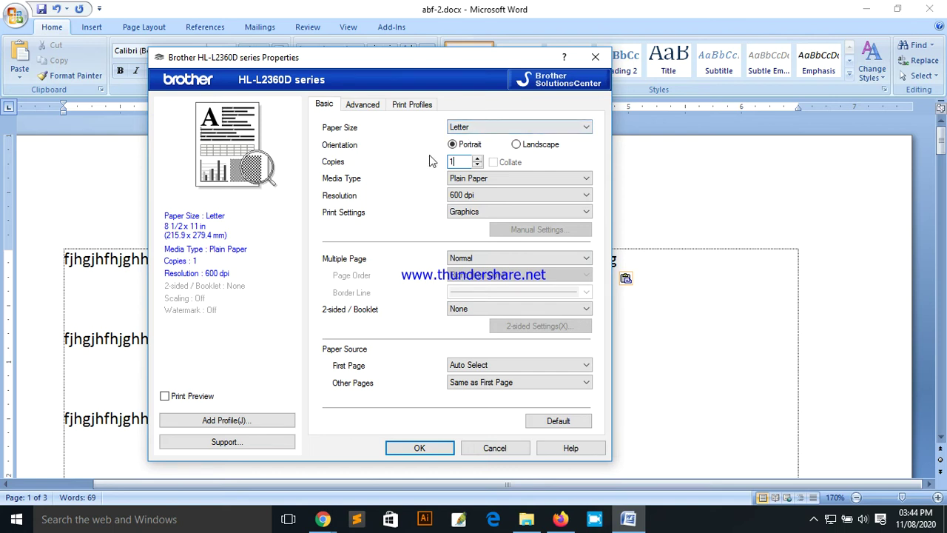
Step: Check the Paper Size list, keep Letter, and close the printer properties and Print dialog
click(466, 129)
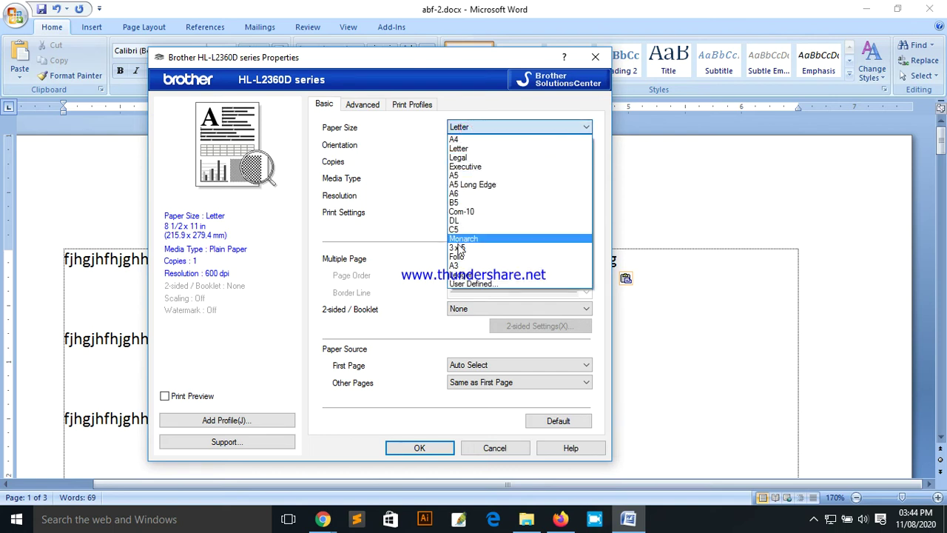
click(417, 139)
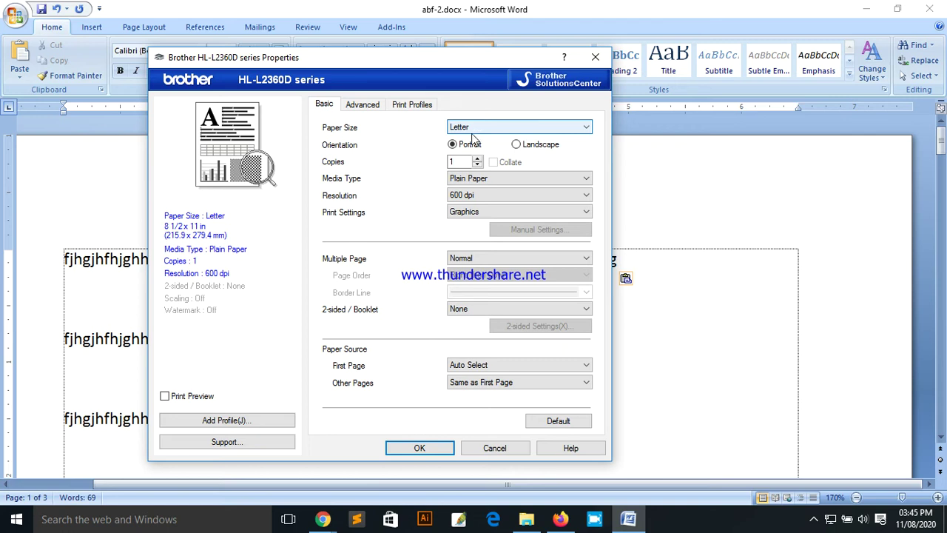
drag(405, 62, 376, 88)
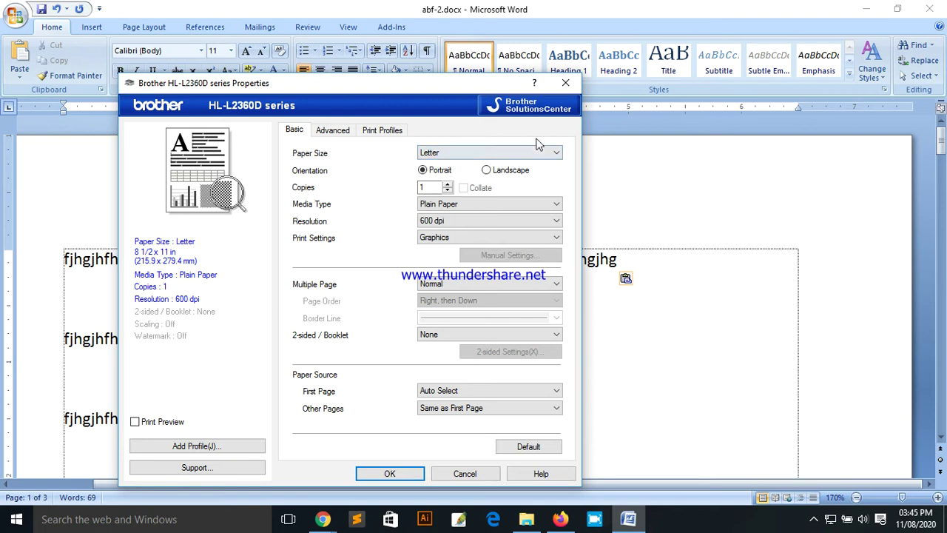
click(570, 86)
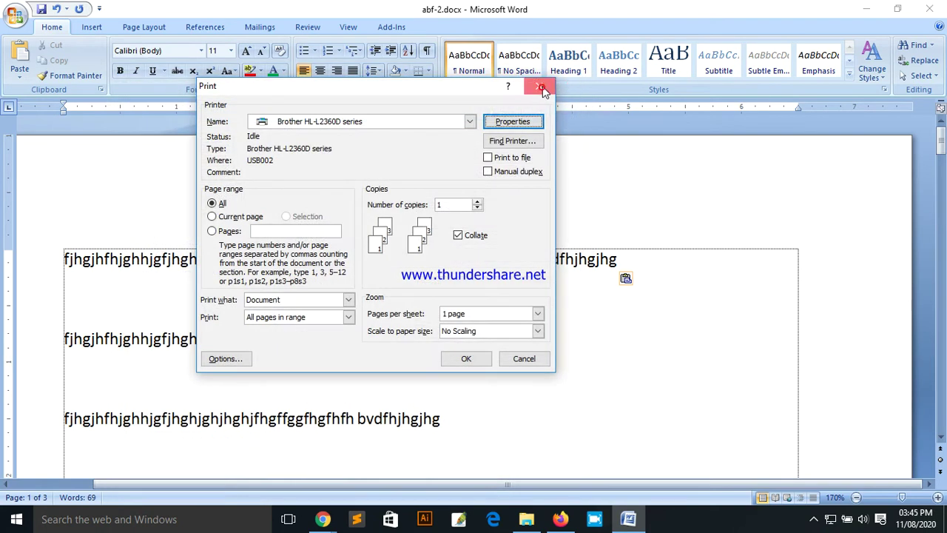
click(548, 86)
scroll(609, 311, down, 5)
Step: Select both text lines and the empty paragraph below them
scroll(448, 329, down, 5)
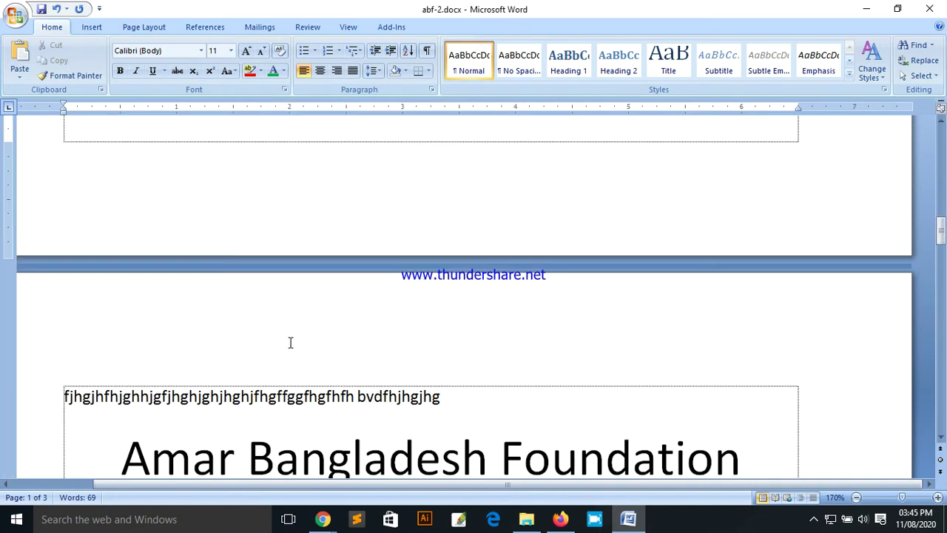
scroll(292, 342, up, 3)
drag(59, 183, 550, 296)
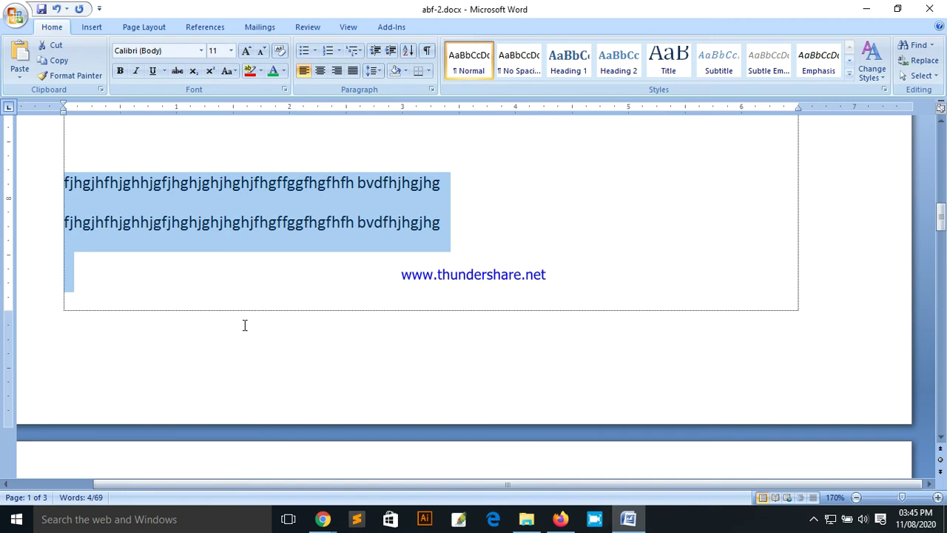
Step: In the Brother printer Properties, switch Paper Size to A4 and then back to Letter
key(ctrl+p)
click(514, 123)
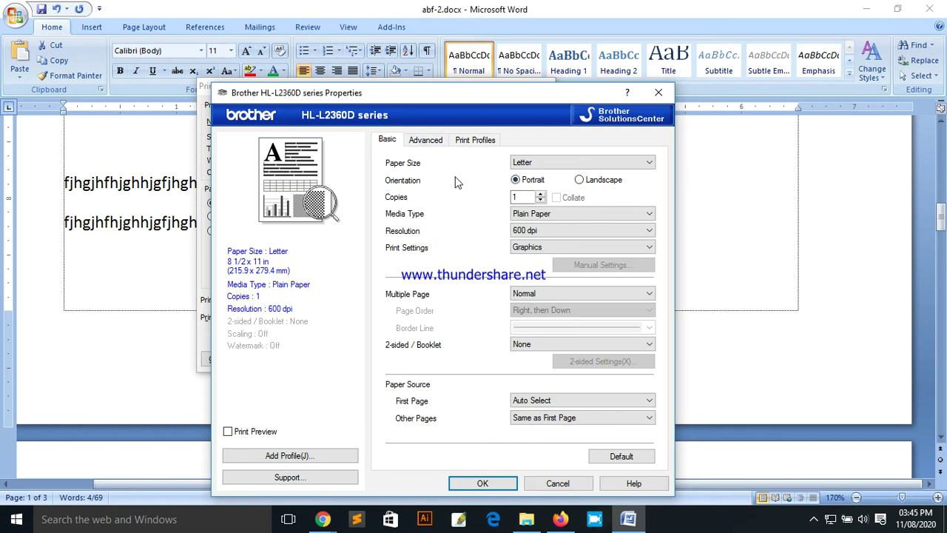
click(538, 163)
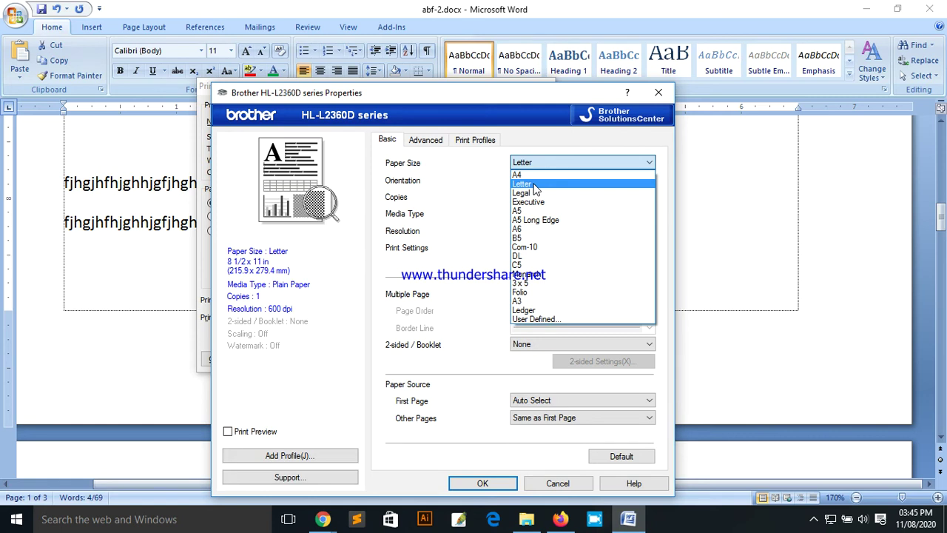
click(530, 175)
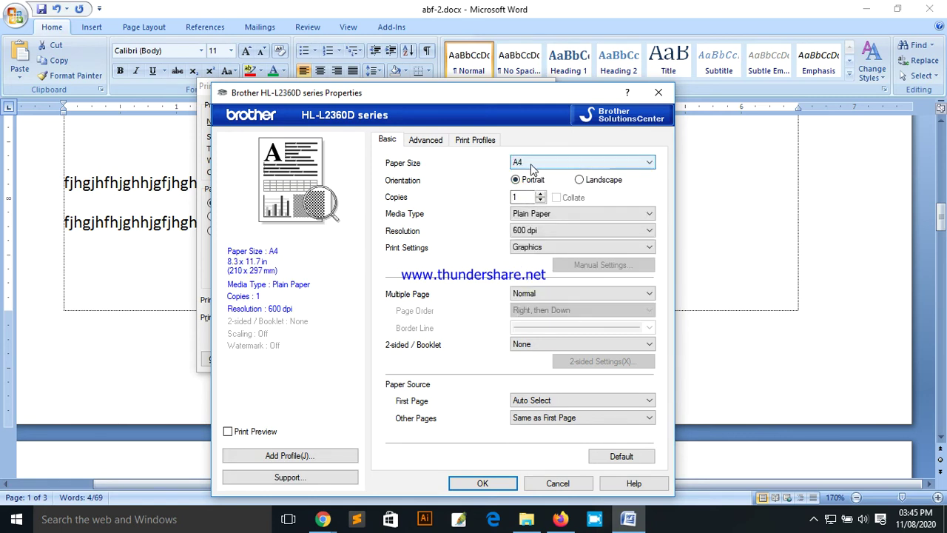
click(538, 166)
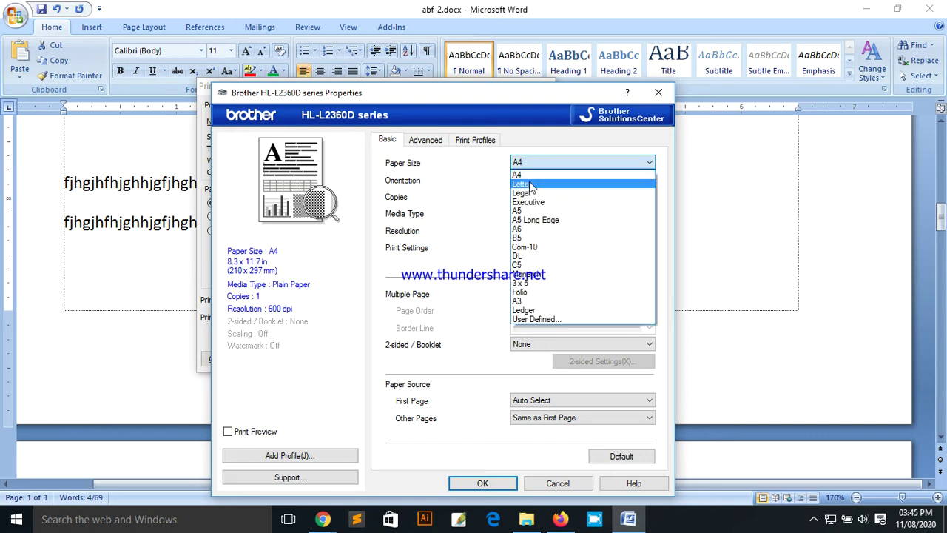
click(532, 185)
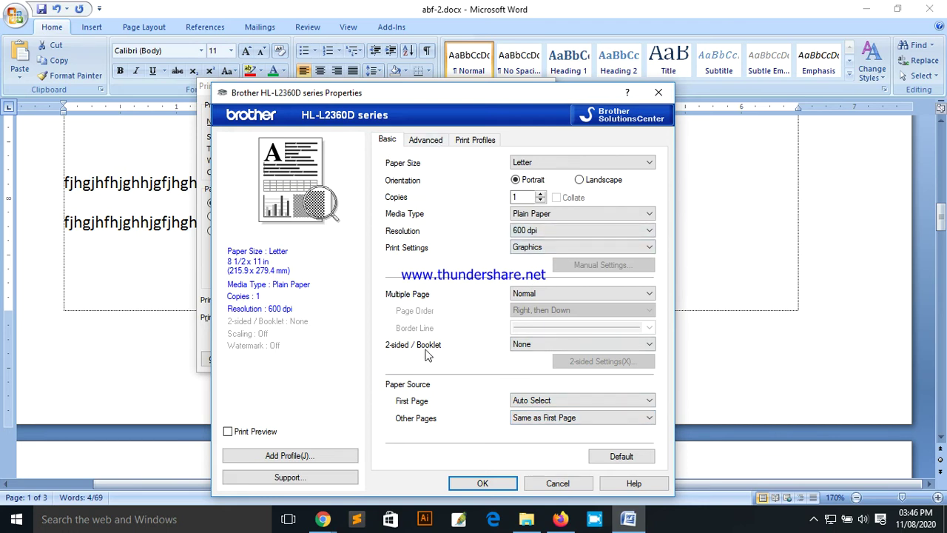
Step: Move the properties window and check the 2-sided / Booklet options, leaving None
drag(430, 94, 581, 171)
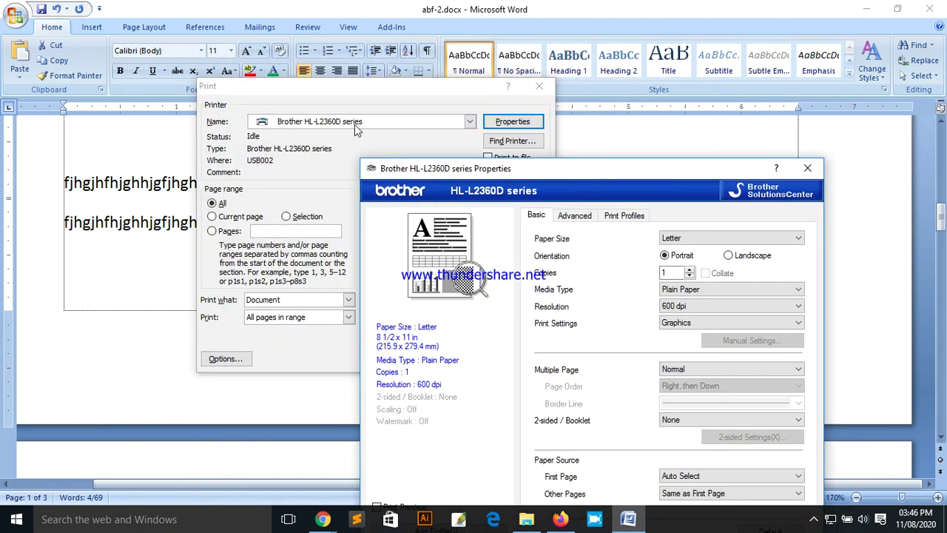
drag(581, 175, 426, 65)
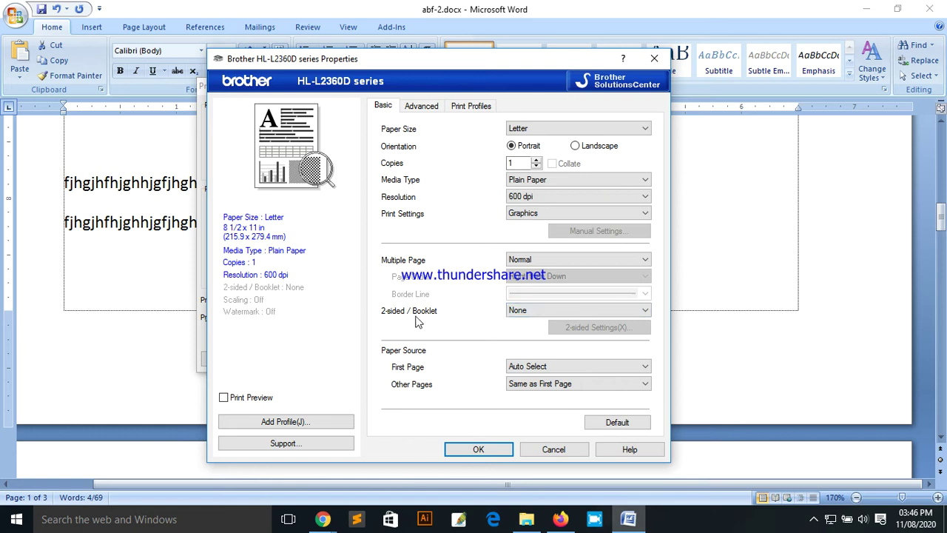
click(533, 311)
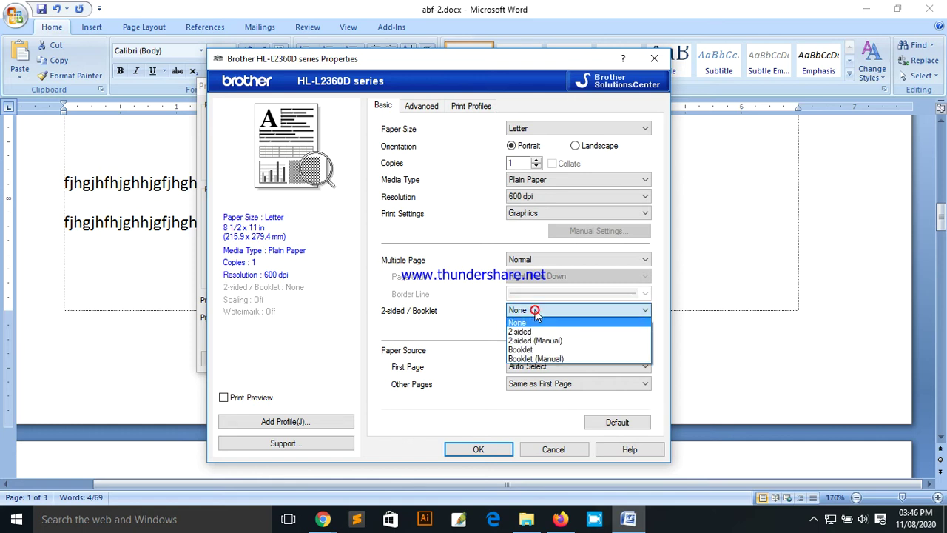
click(477, 311)
click(531, 309)
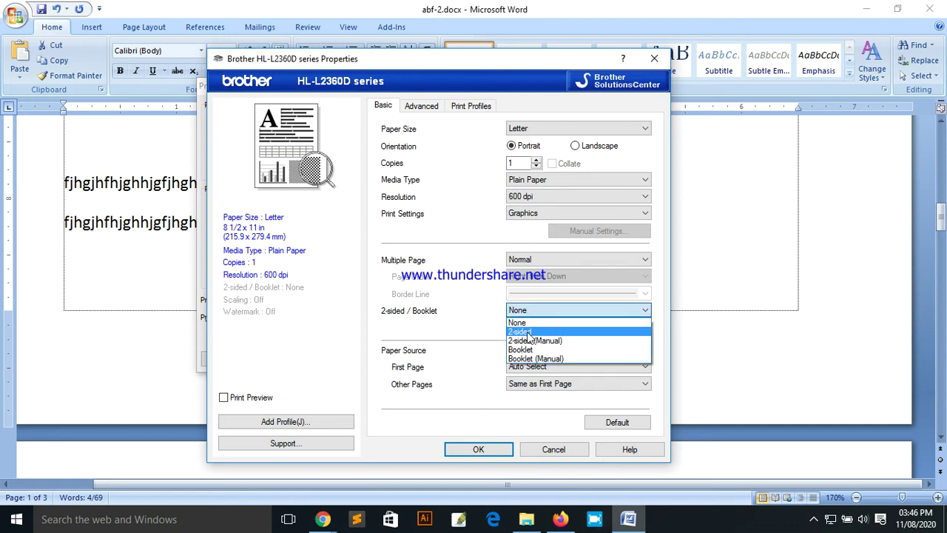
click(471, 317)
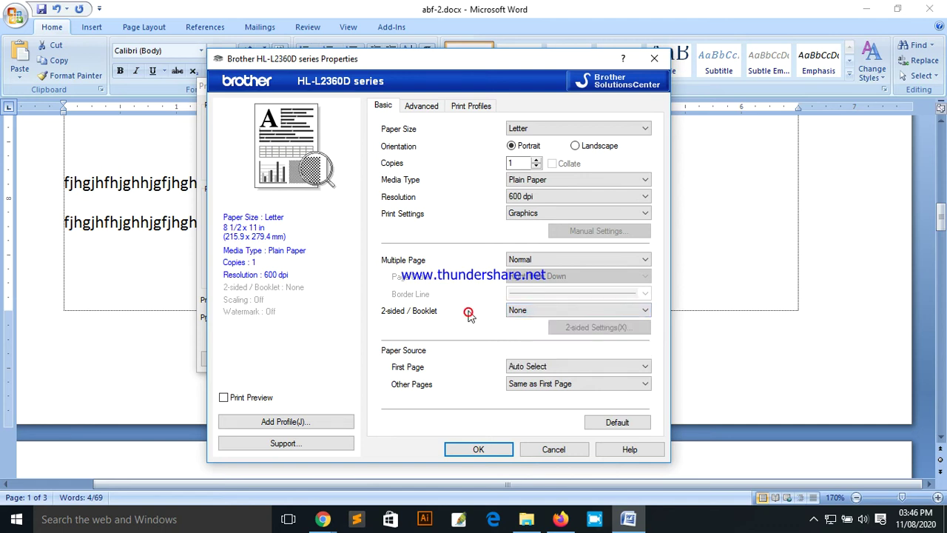
Step: On the Advanced tab, set scaling to Fit to Paper Size (Letter) and confirm with OK
click(421, 108)
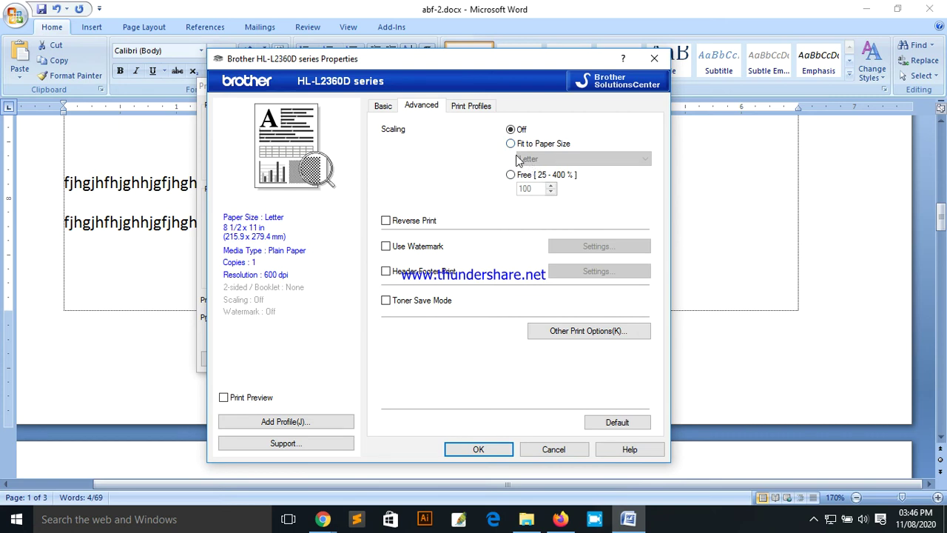
click(511, 144)
click(541, 160)
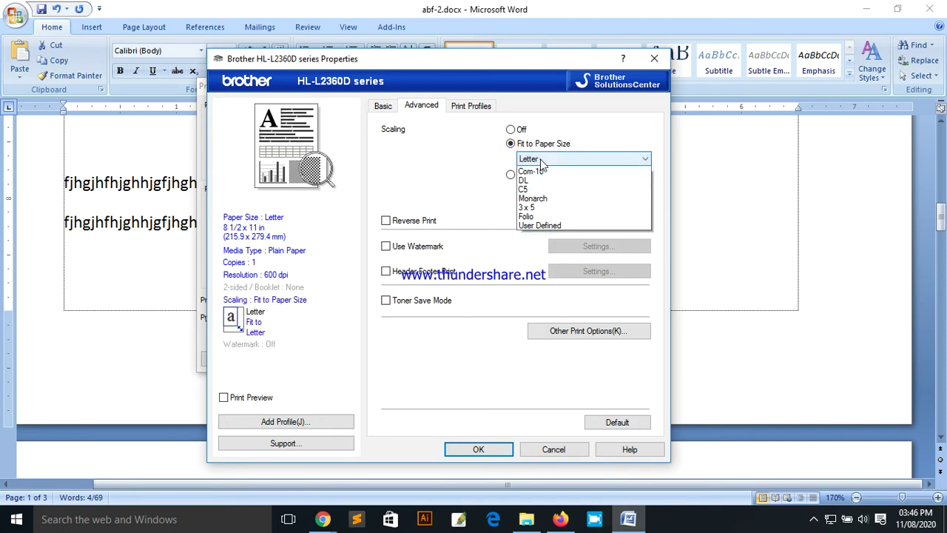
click(480, 157)
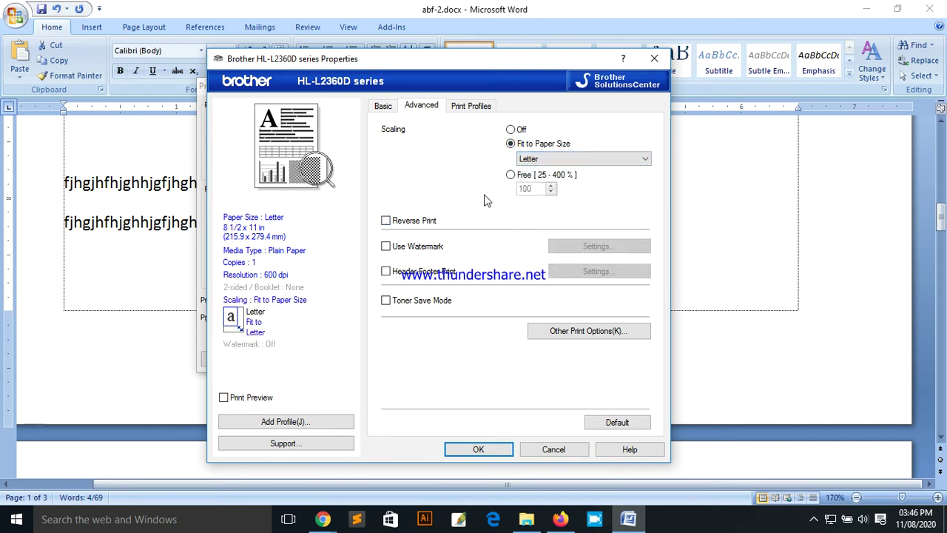
click(478, 449)
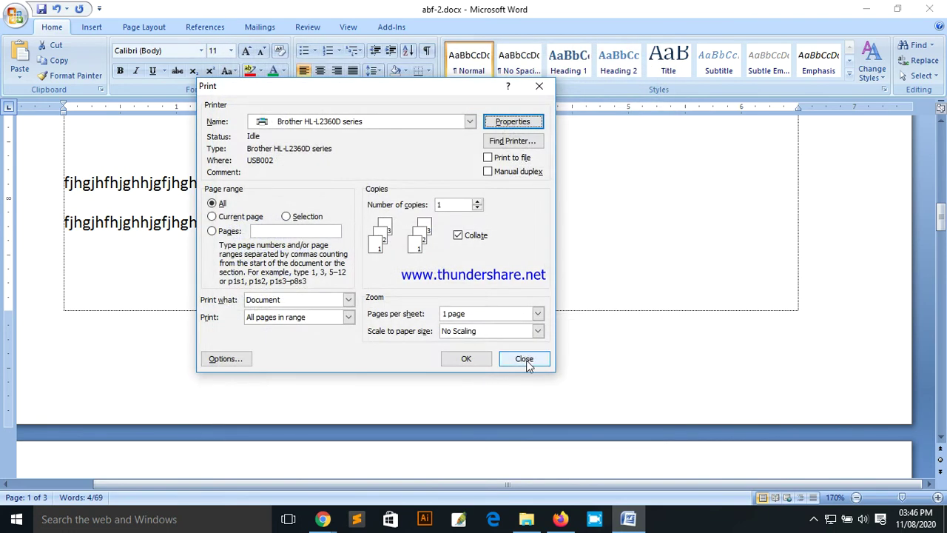
Step: Close Print, deselect the text at the second line's end, and scroll to the 'Amar Bangladesh Foundation' lines
click(524, 360)
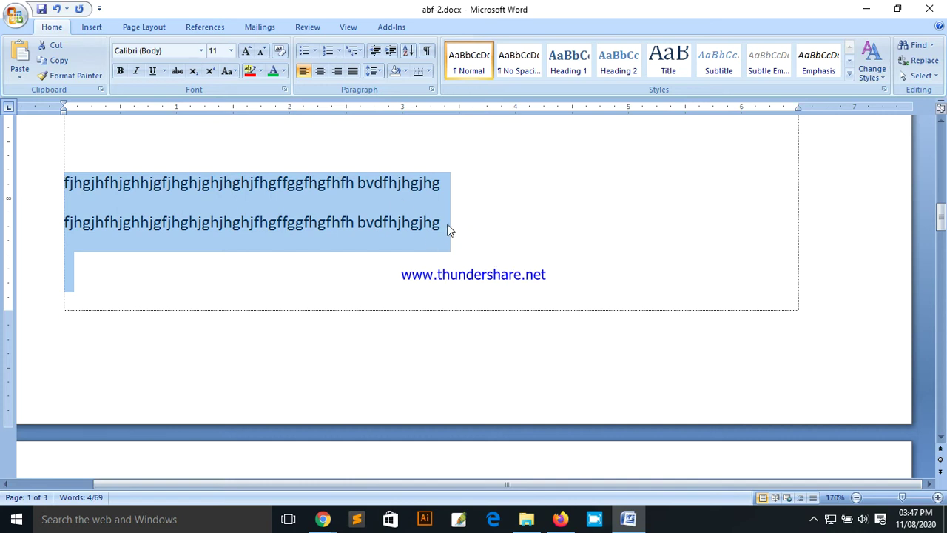
click(447, 221)
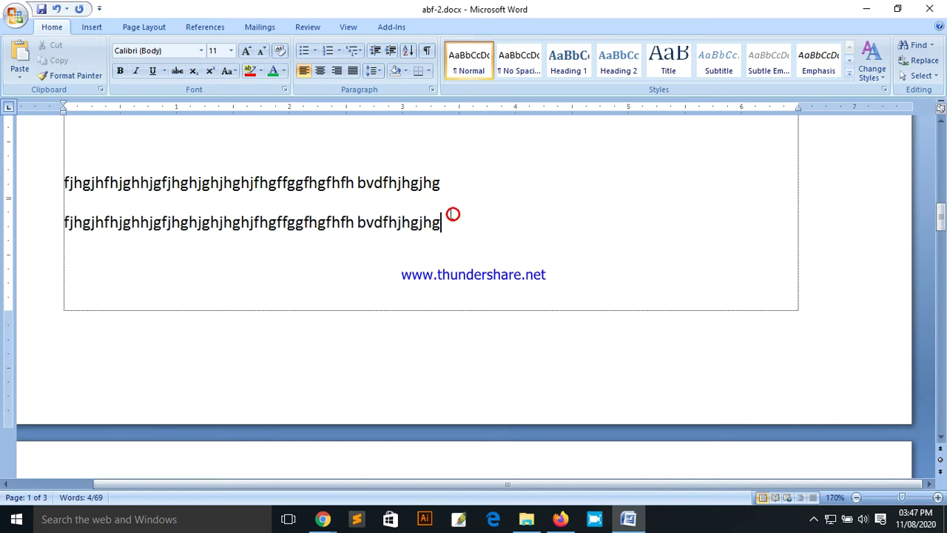
scroll(447, 237, down, 5)
scroll(302, 218, down, 3)
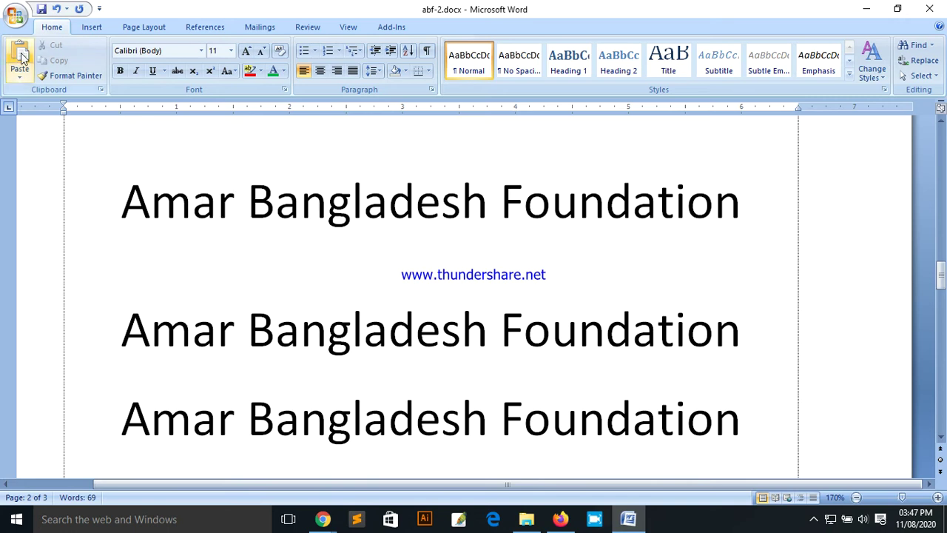
click(16, 17)
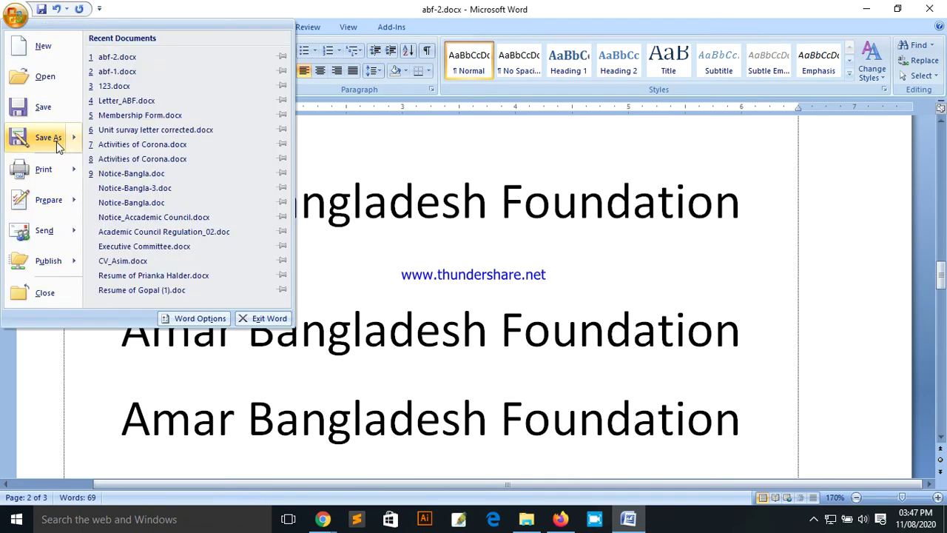
mouse_move(60, 174)
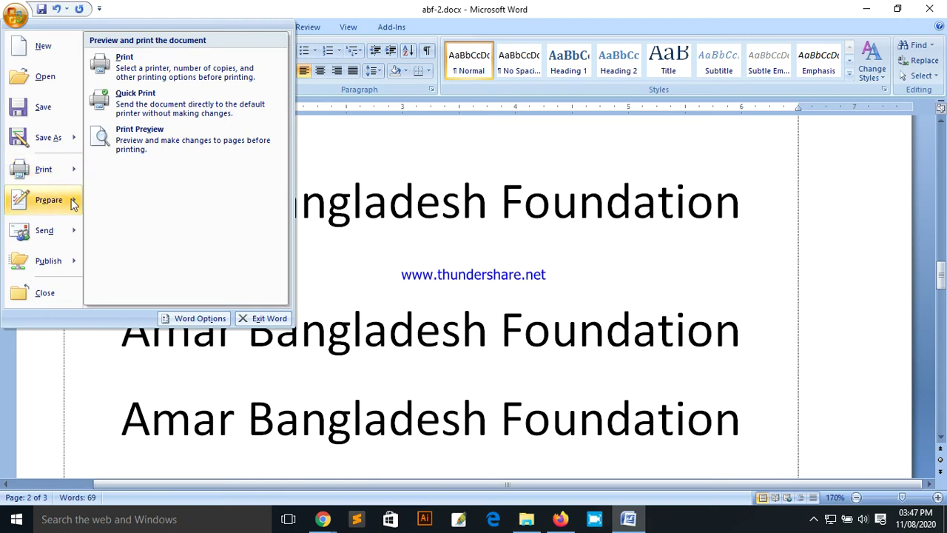
mouse_move(50, 203)
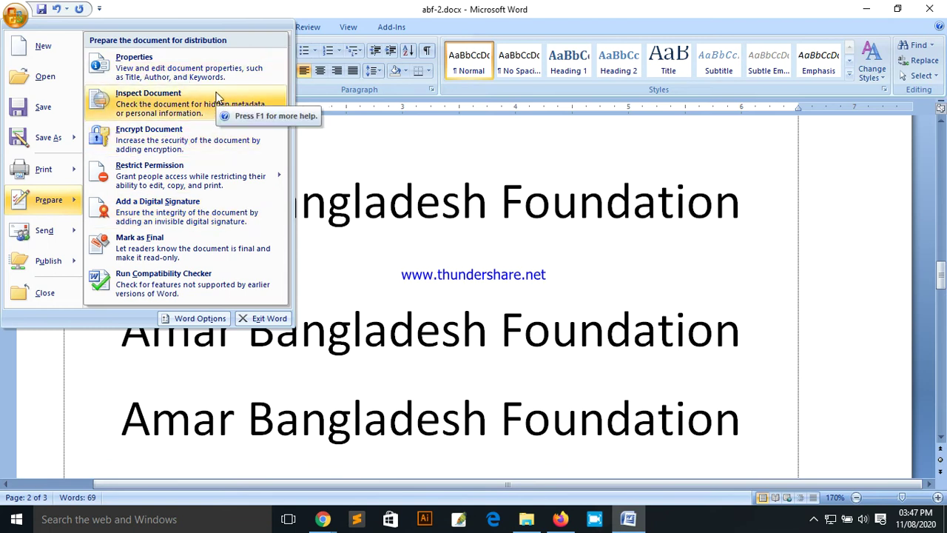
click(397, 184)
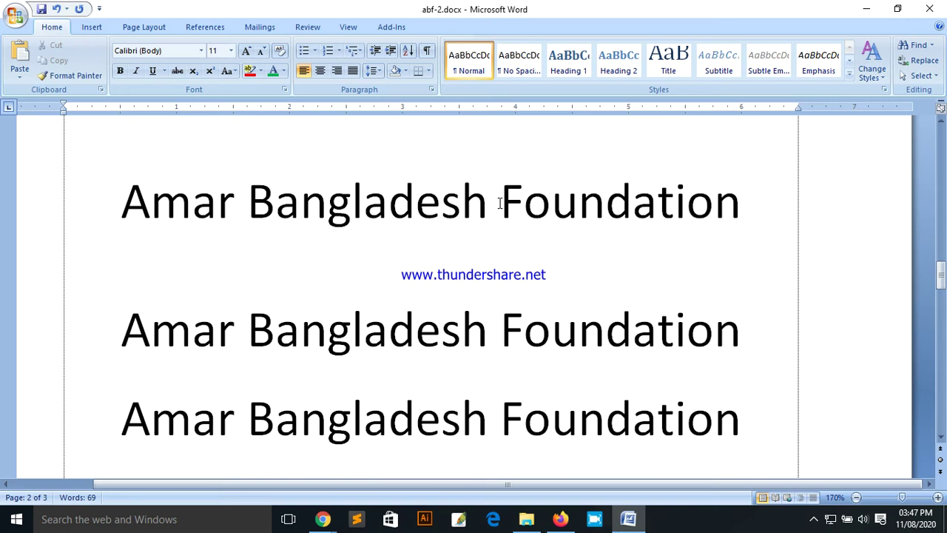
click(494, 204)
click(275, 218)
click(238, 207)
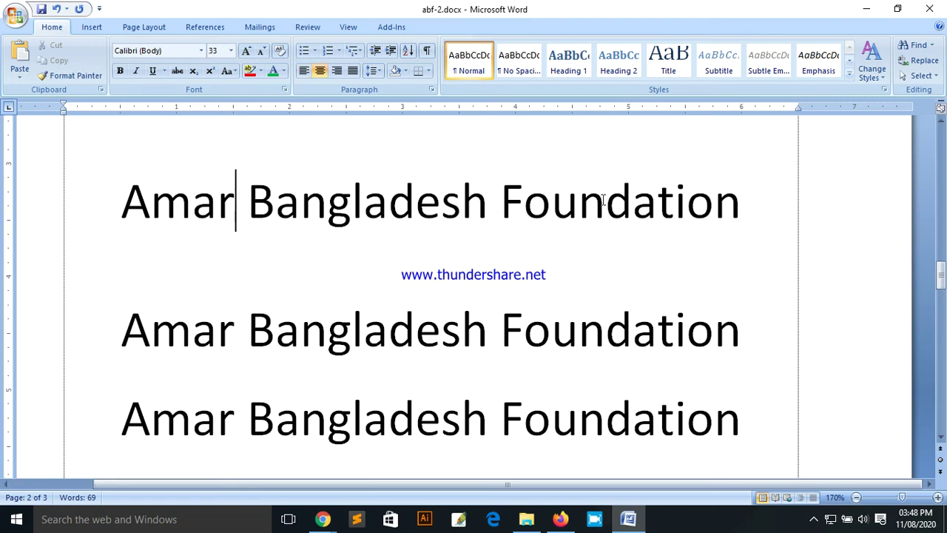
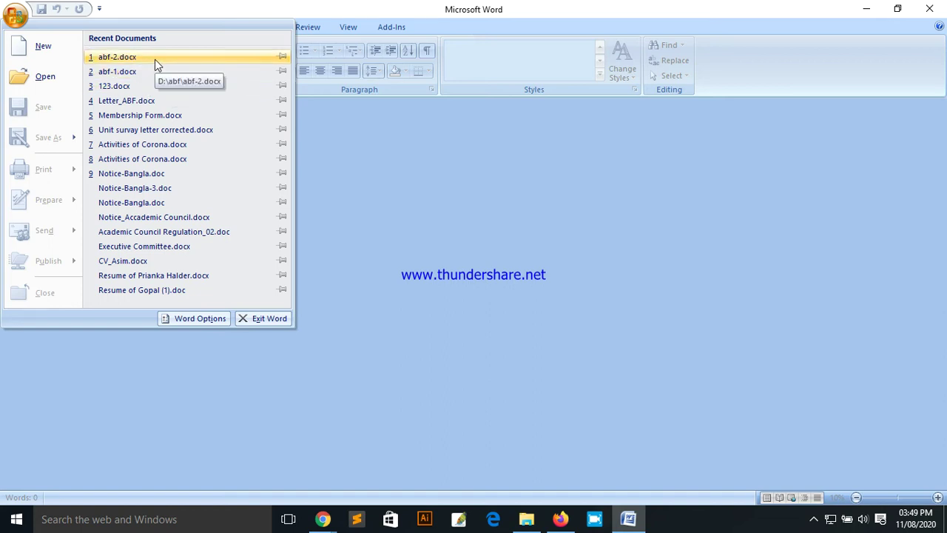
Step: Reopen abf-2.docx from the Recent Documents list, bringing up its open-password prompt
click(154, 60)
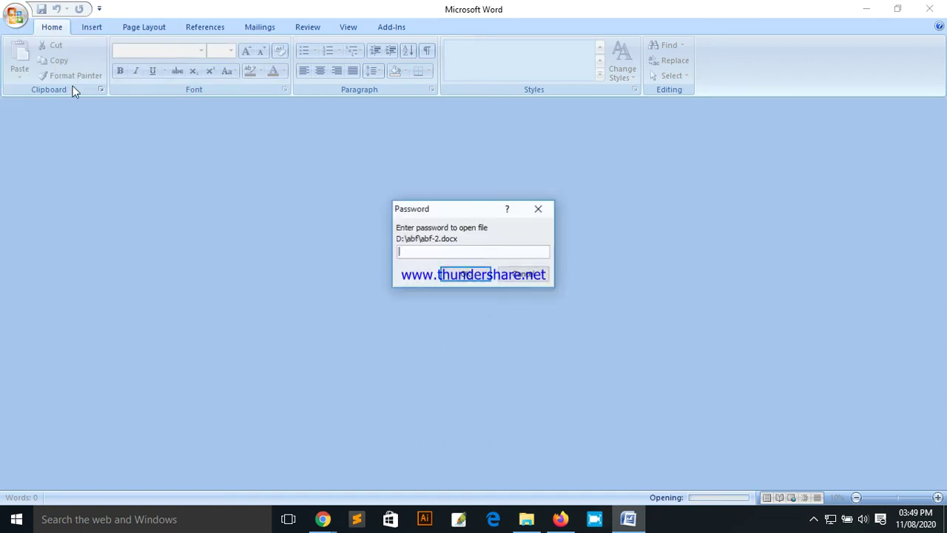
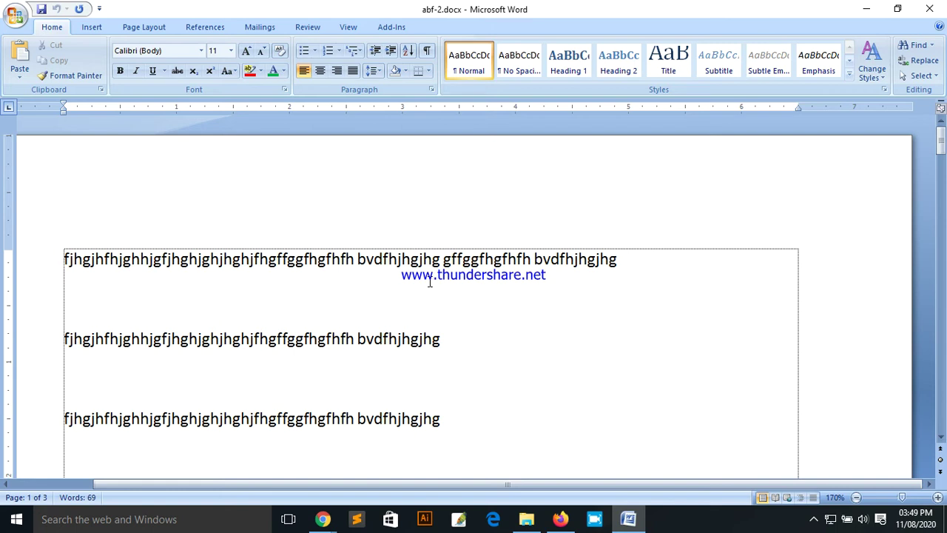
Step: Close abf-2.docx with Ctrl+W
key(ctrl+w)
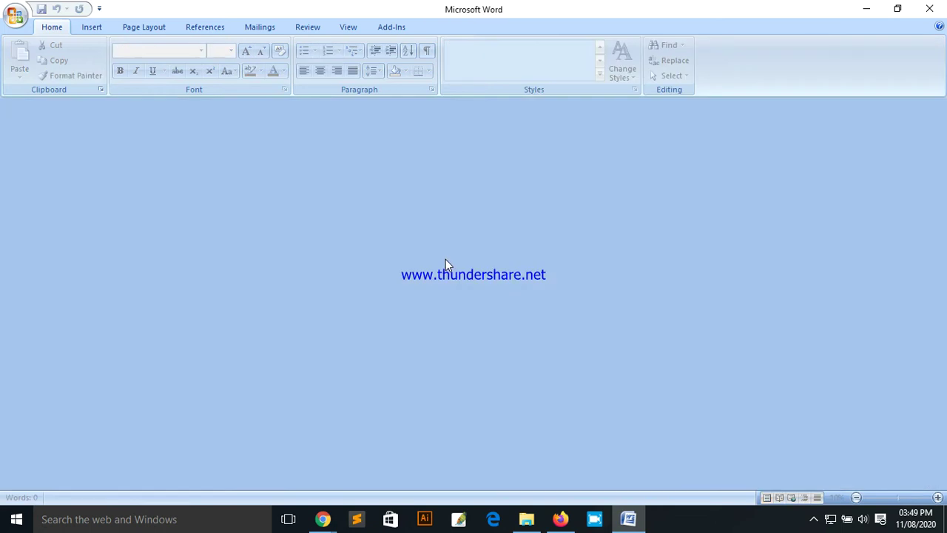
Step: In a new document, type 'ghdhdghdgfdgfdgfdgfdgfn' and encrypt it with a password, entered twice
key(ctrl+n)
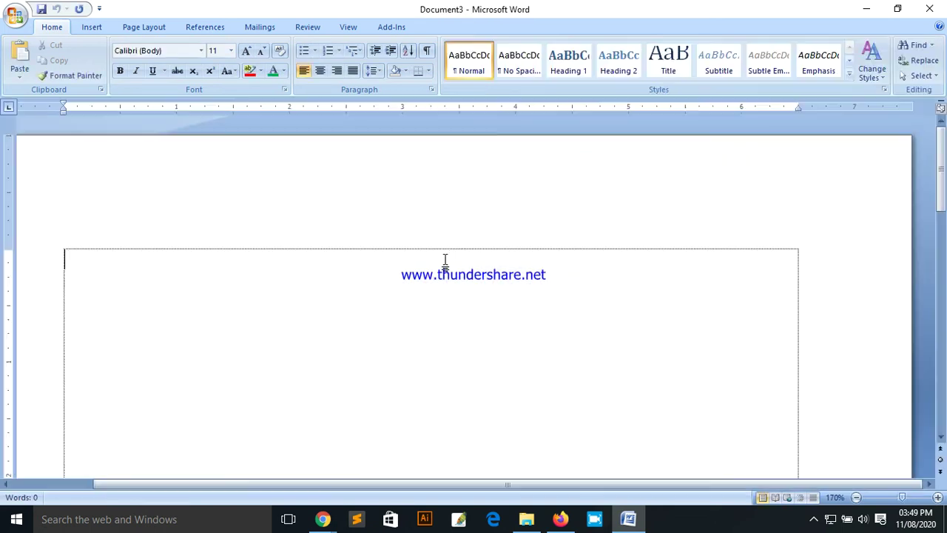
text(ghdhdghdgfdgfdgfdgfdgfn)
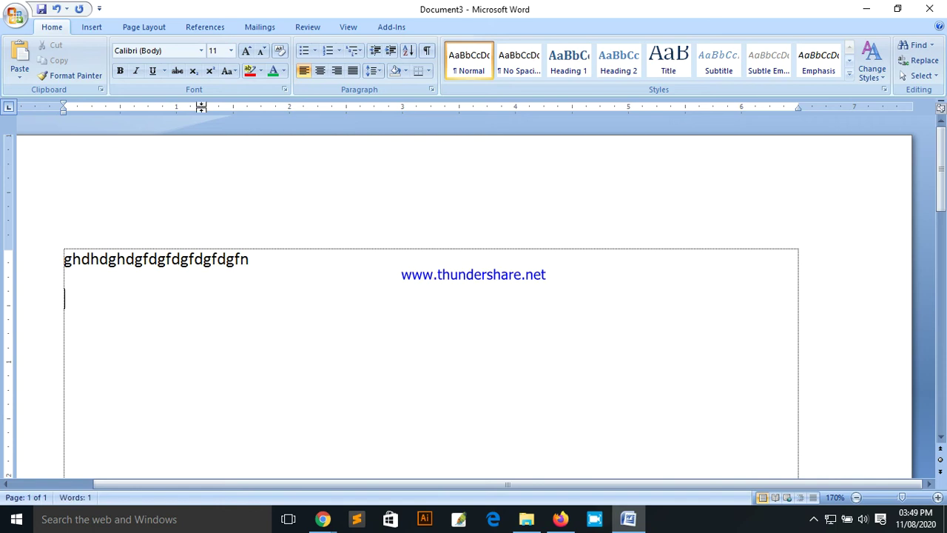
click(14, 18)
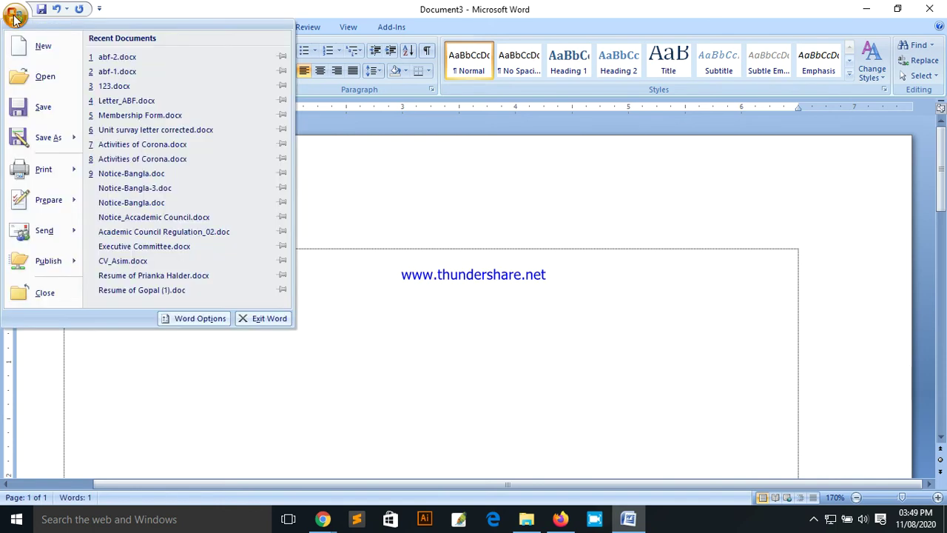
mouse_move(53, 206)
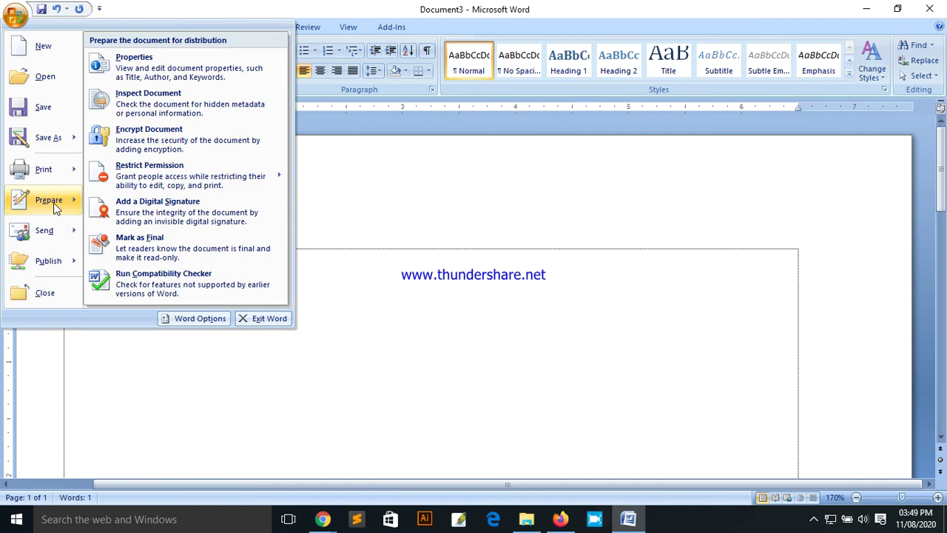
click(179, 139)
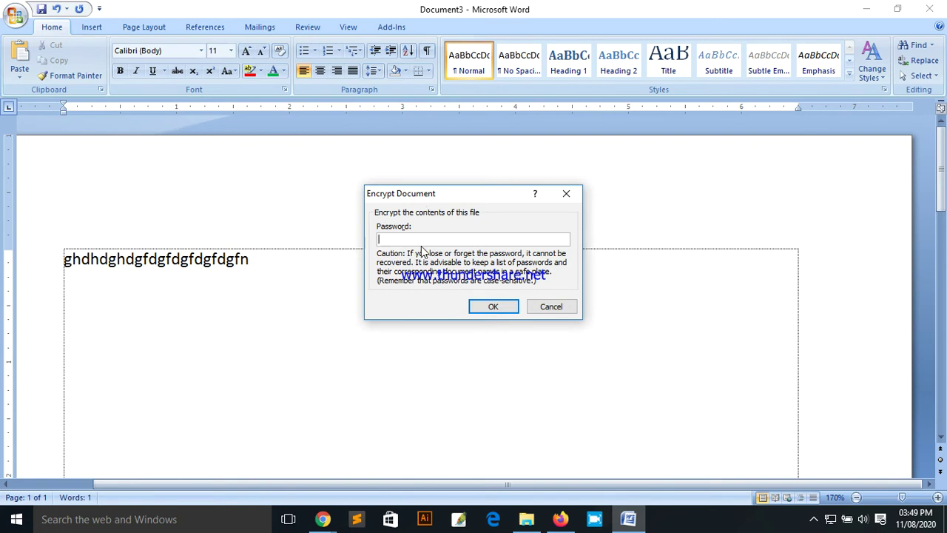
text(123)
click(495, 305)
text(123)
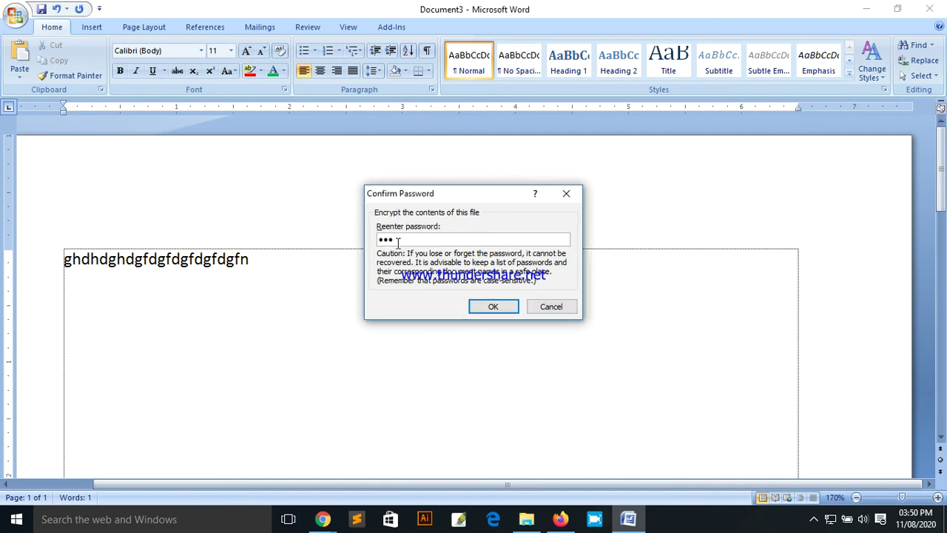
click(492, 308)
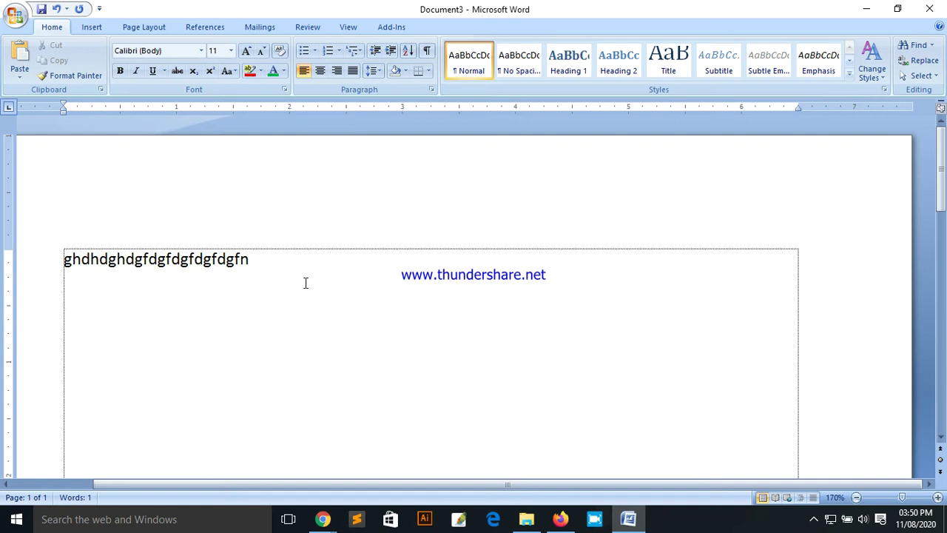
Step: Save the encrypted document as 8888.docx in D:\abf
key(ctrl+s)
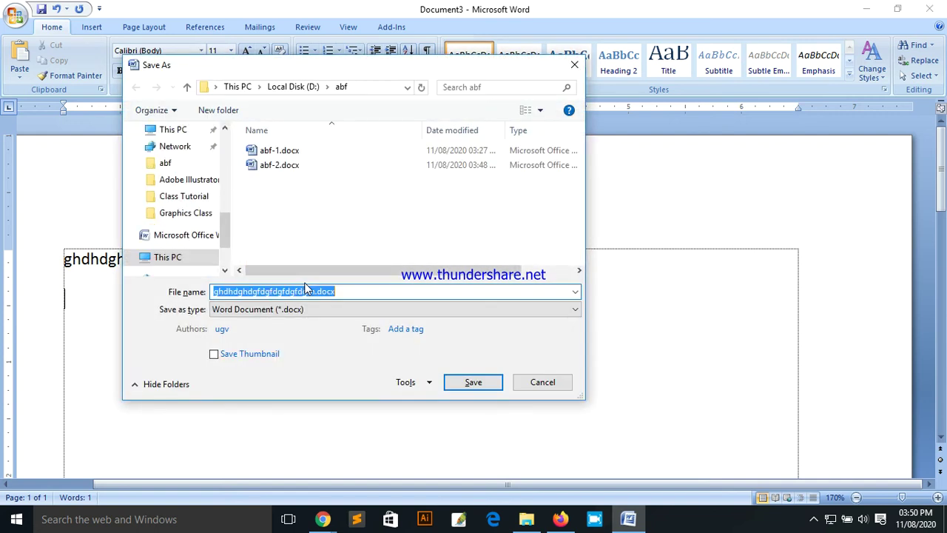
click(543, 382)
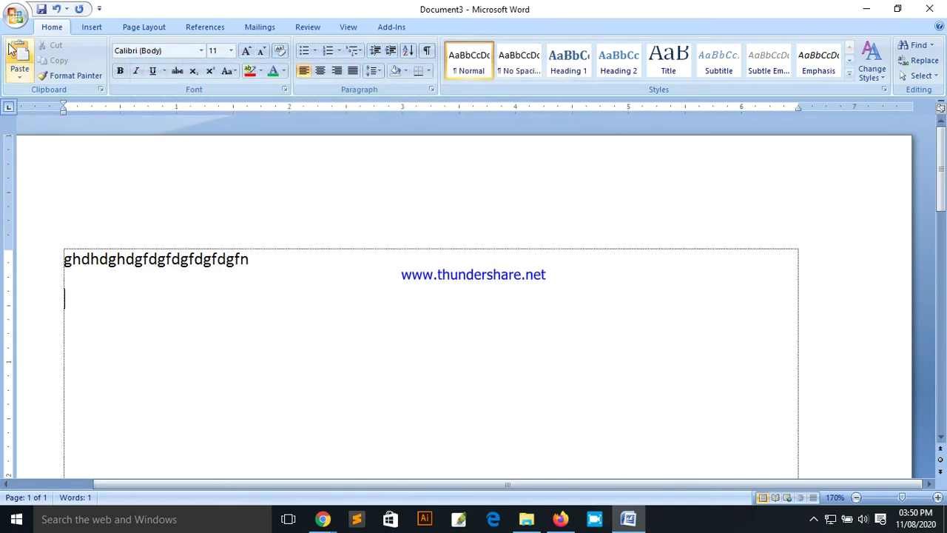
click(14, 15)
click(404, 260)
click(267, 268)
key(ctrl+s)
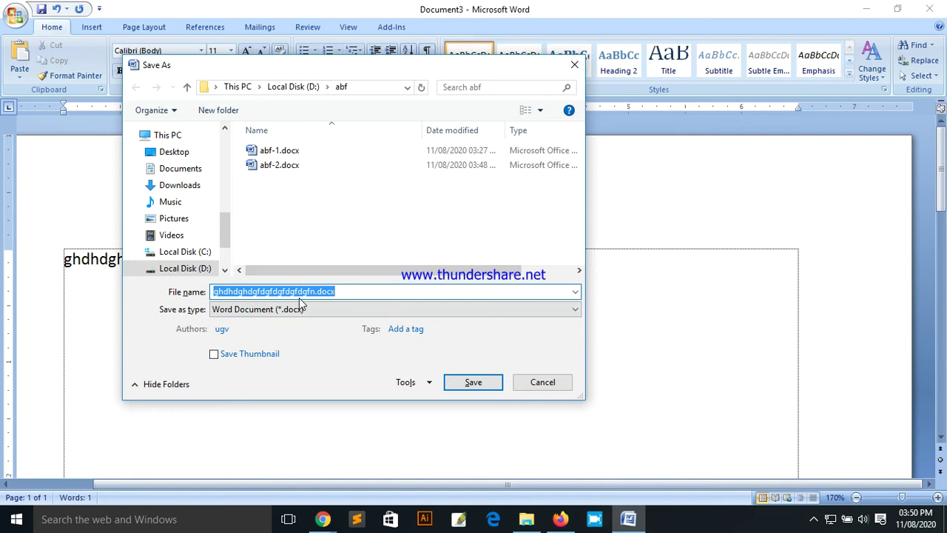
text(8888)
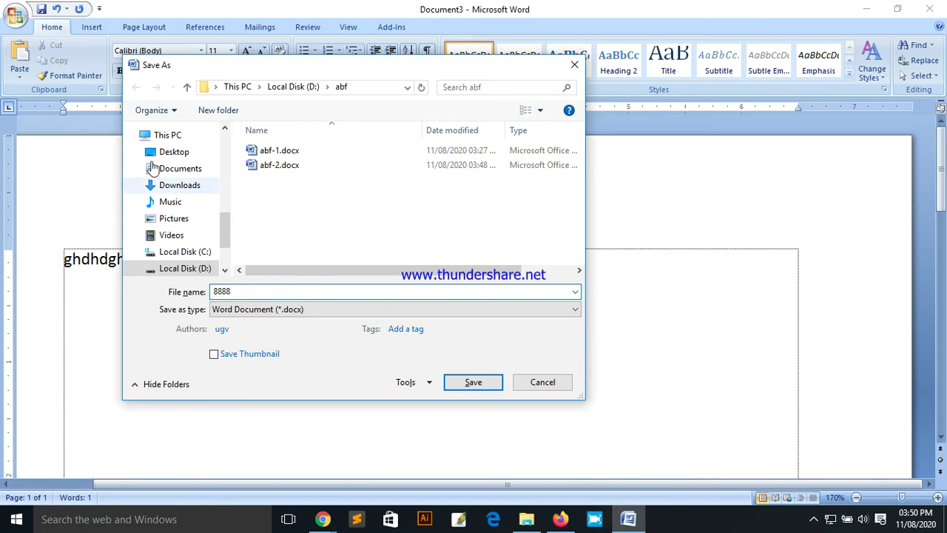
click(477, 382)
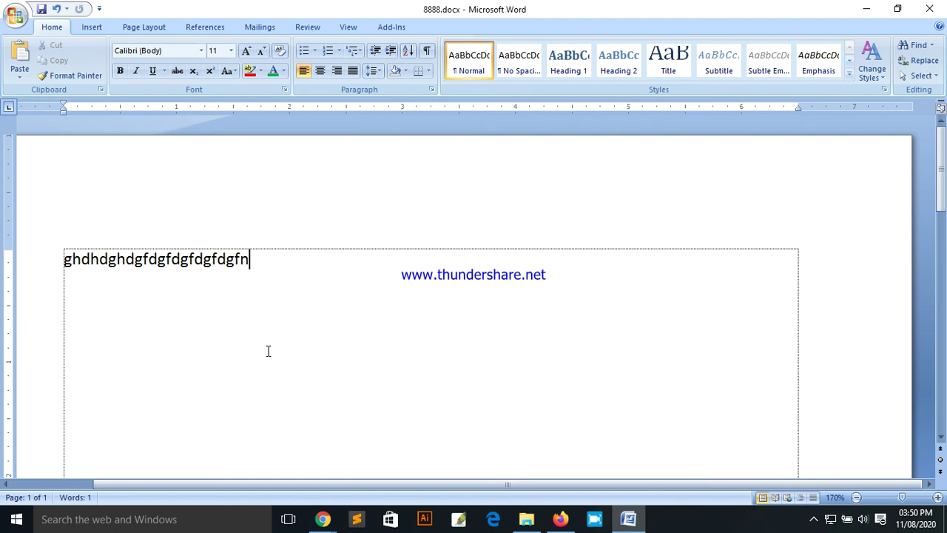
Step: Close 8888.docx and show the Recent Documents list with 8888.docx listed first
key(ctrl+w)
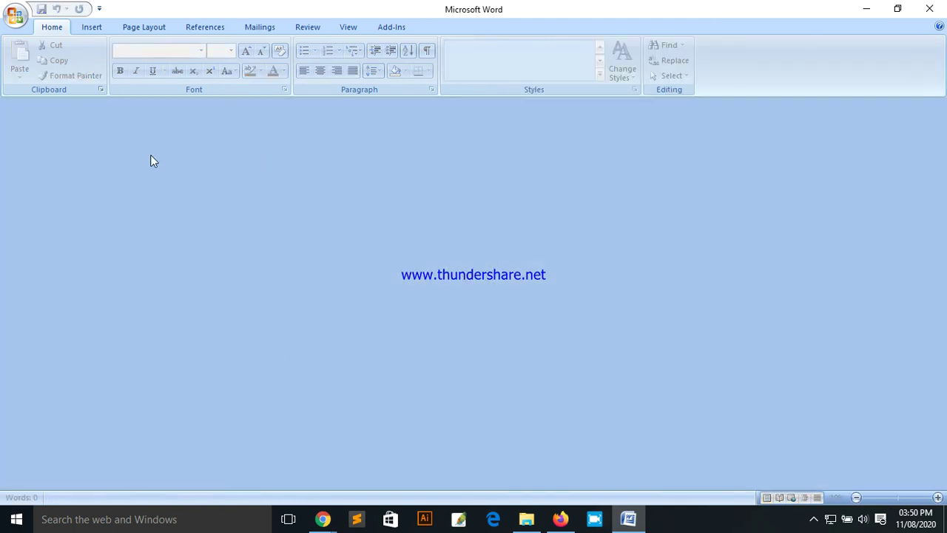
click(15, 16)
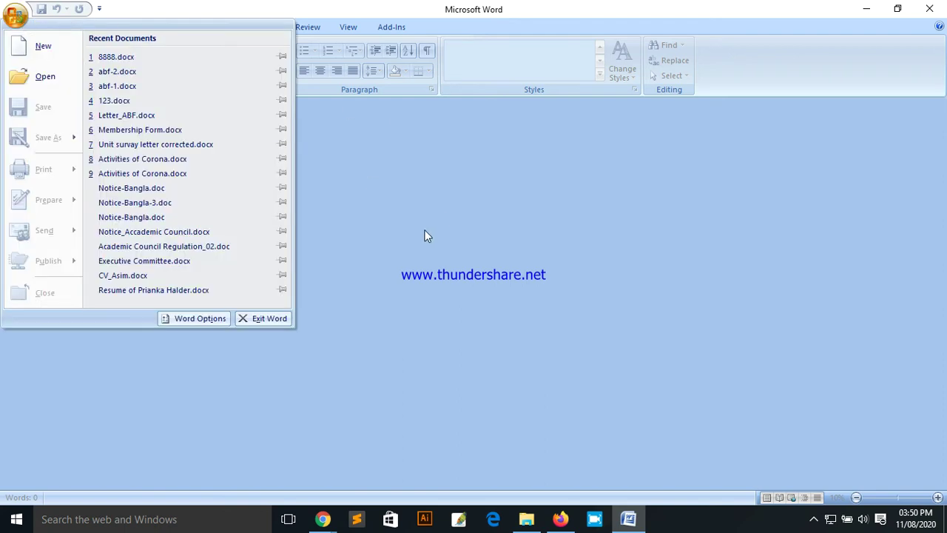
click(425, 235)
click(15, 16)
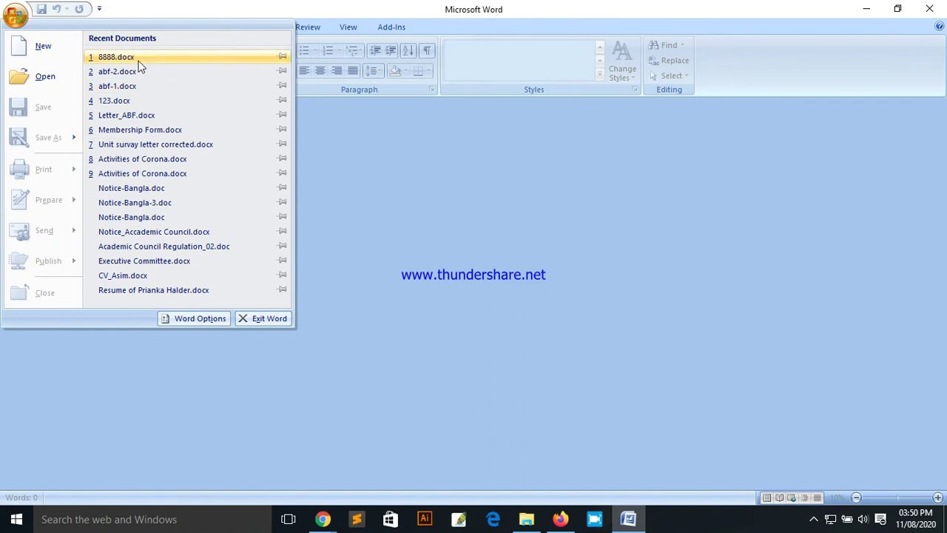
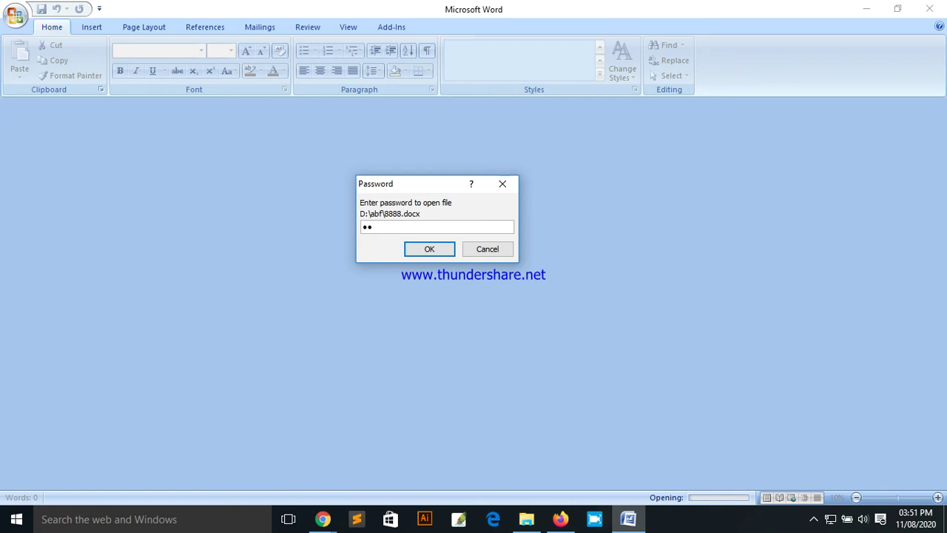
Step: Enter the password to open 8888.docx, check its text, then close the document
text(88)
click(442, 251)
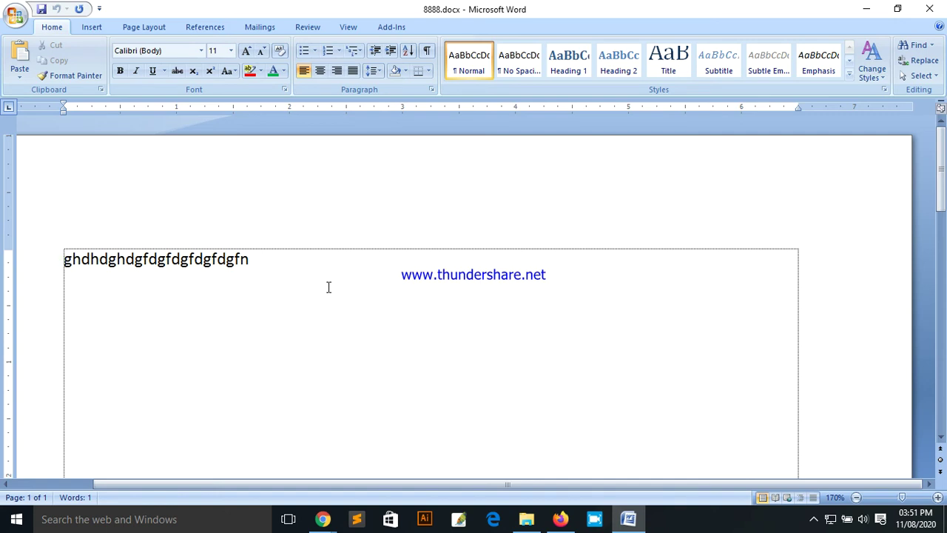
key(ctrl+w)
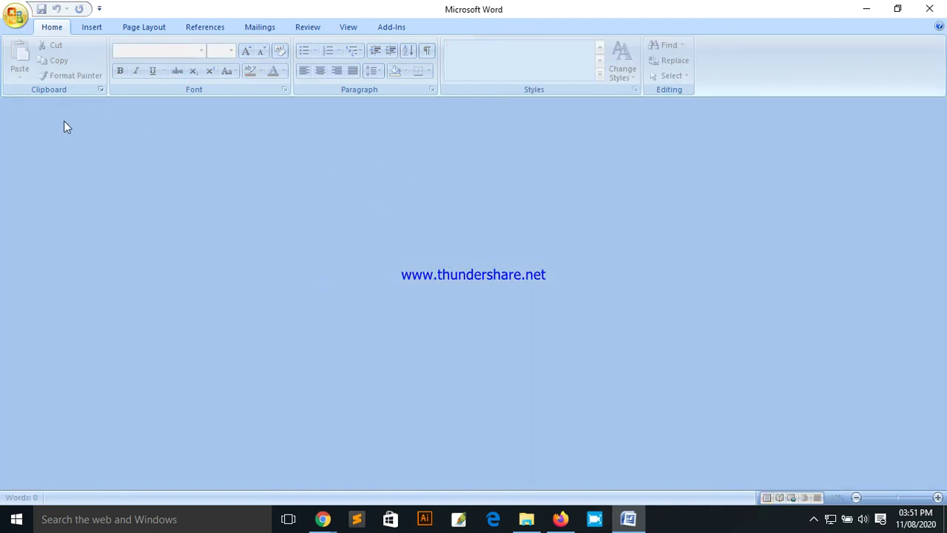
Step: Start a new blank document and look over the Office menu's recent documents
key(ctrl+n)
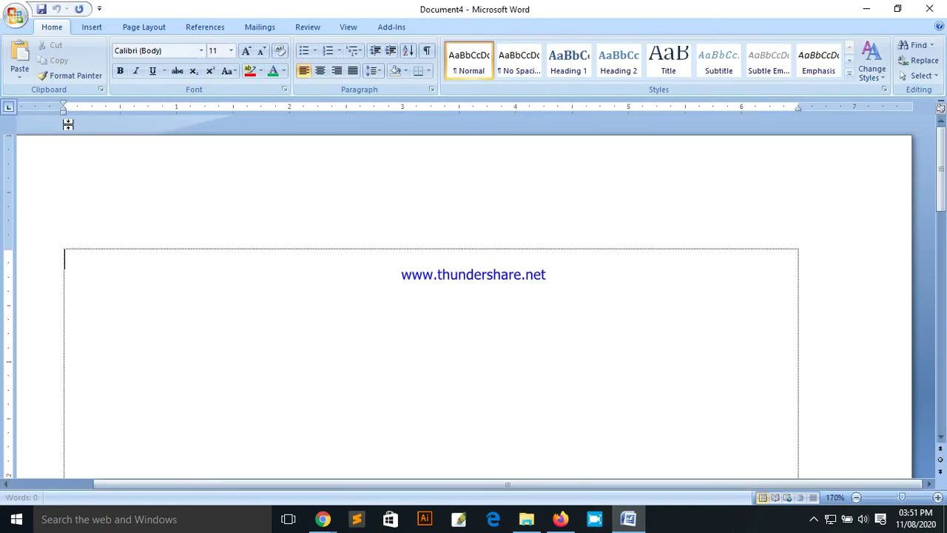
click(16, 24)
mouse_move(55, 207)
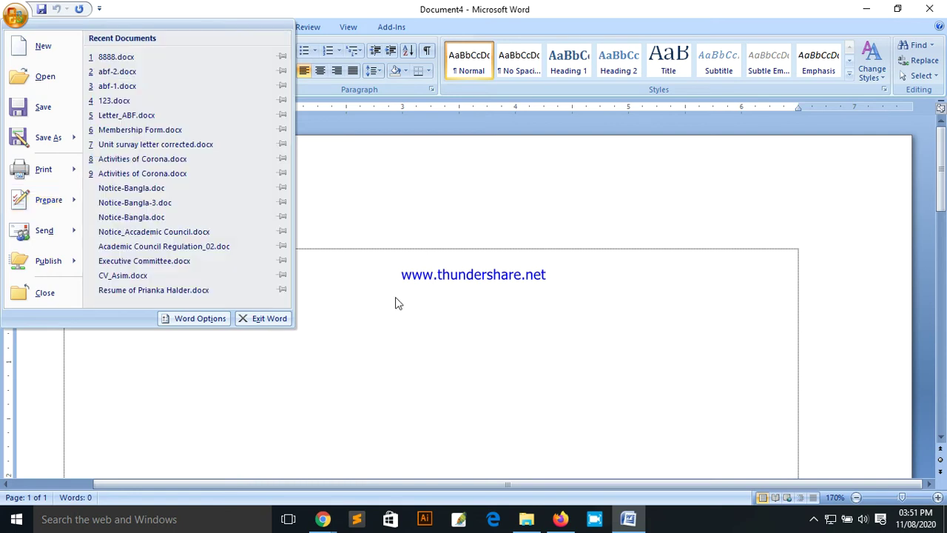
click(403, 307)
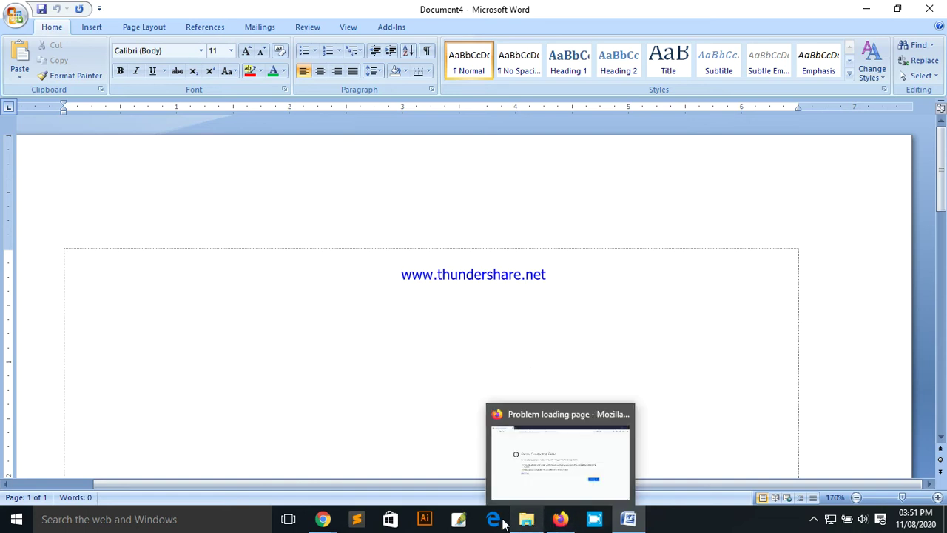
mouse_move(325, 521)
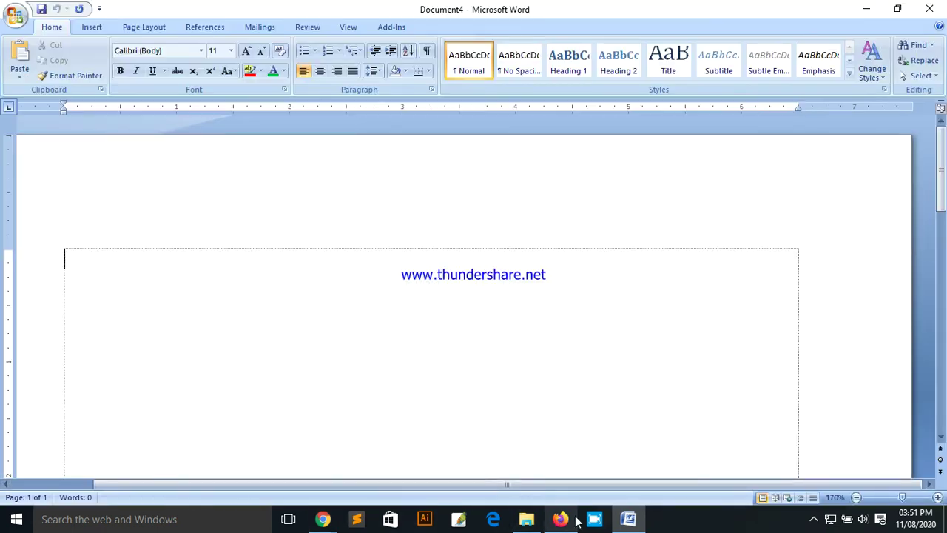
Step: Reopen 8888.docx from Recent Documents, entering its password to unlock it
click(16, 18)
click(131, 59)
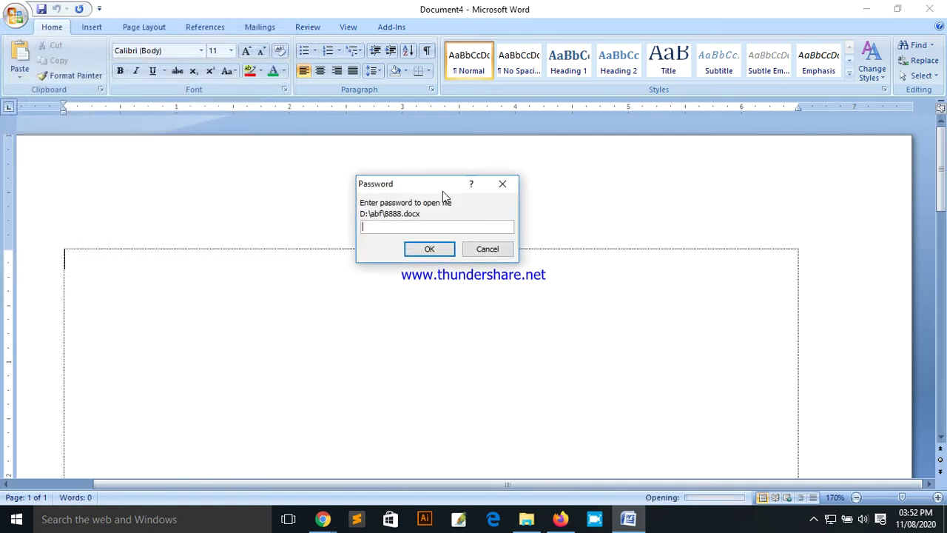
text(1234)
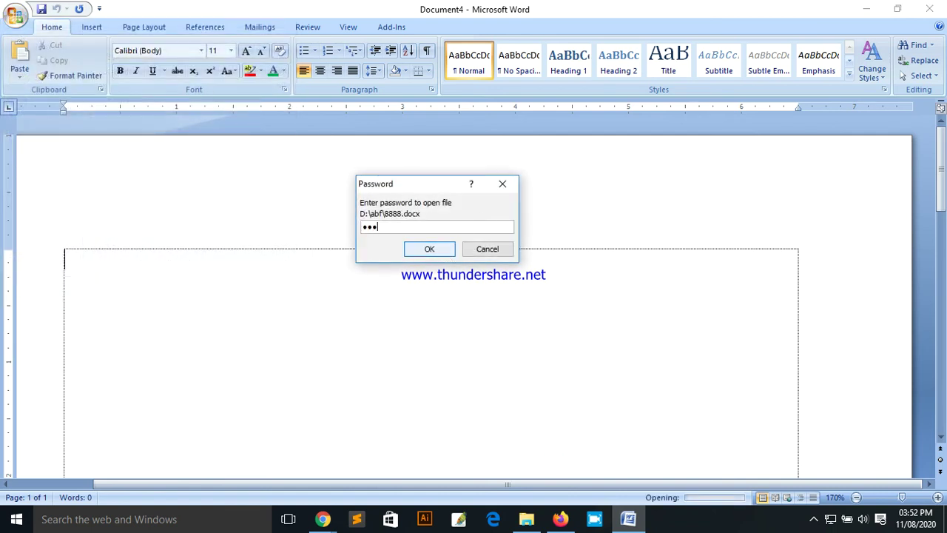
click(437, 248)
click(11, 19)
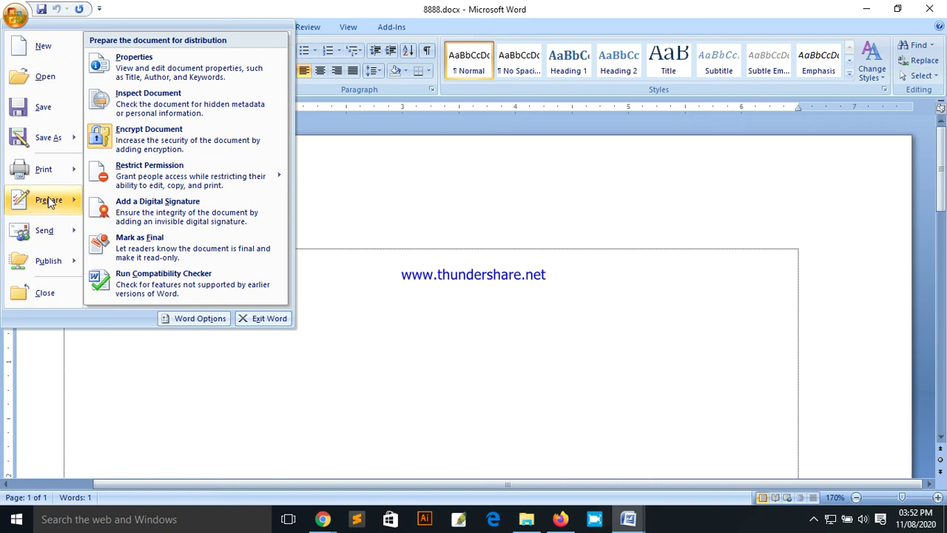
Step: Delete 8888.docx's encryption password and save the document unencrypted
click(185, 140)
text(123)
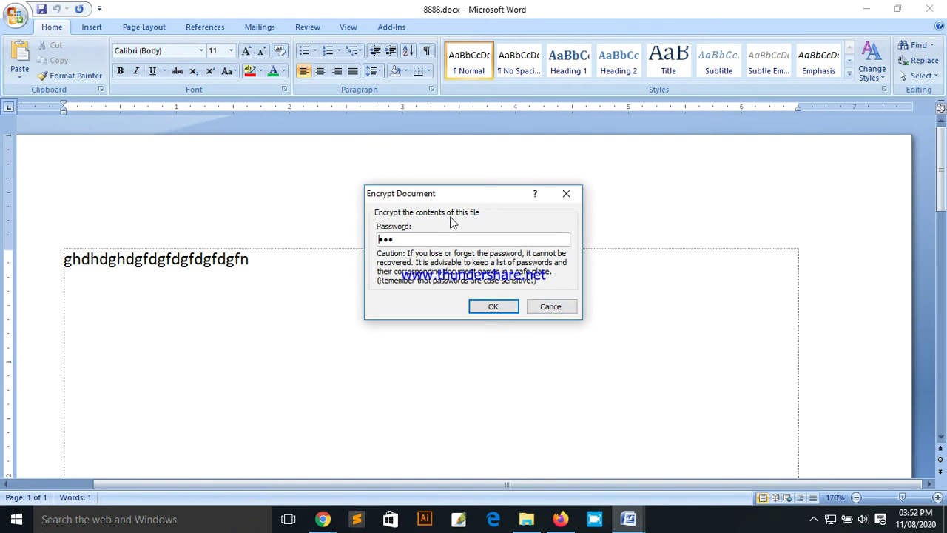
double_click(411, 240)
click(491, 306)
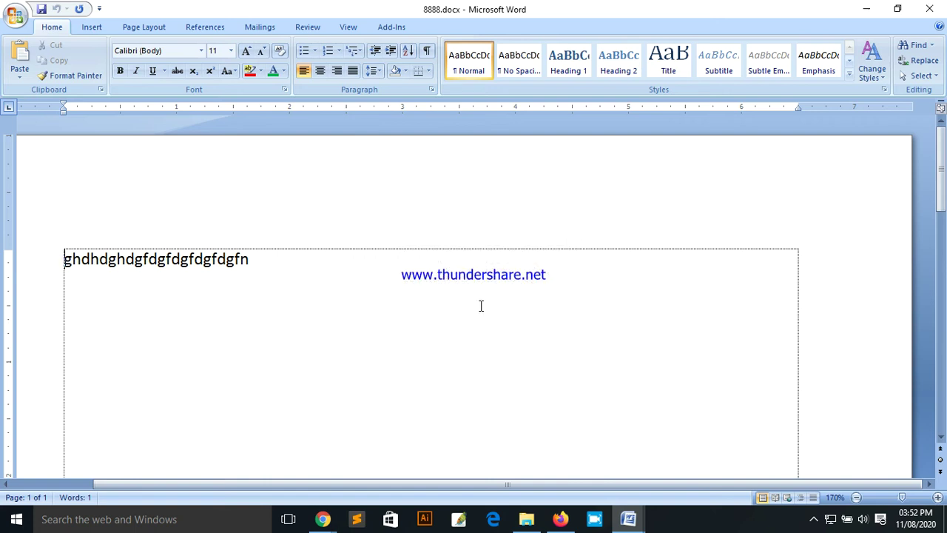
key(ctrl+s)
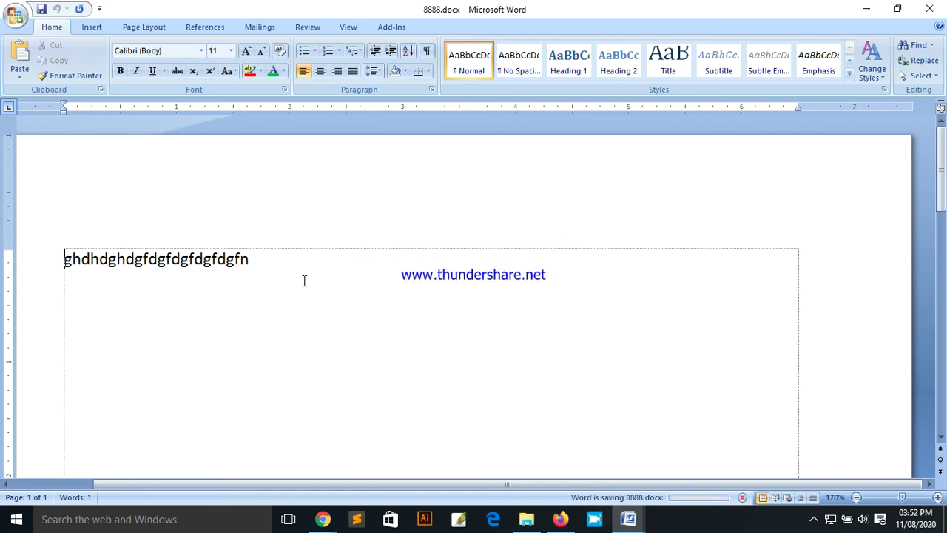
Step: Reopen 8888.docx from Recent Documents to confirm no password is requested
key(ctrl+n)
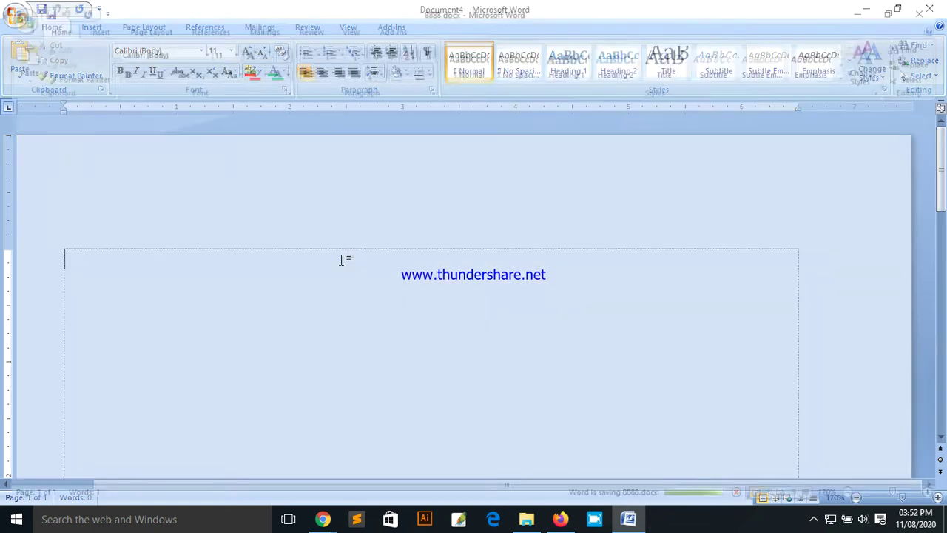
click(15, 15)
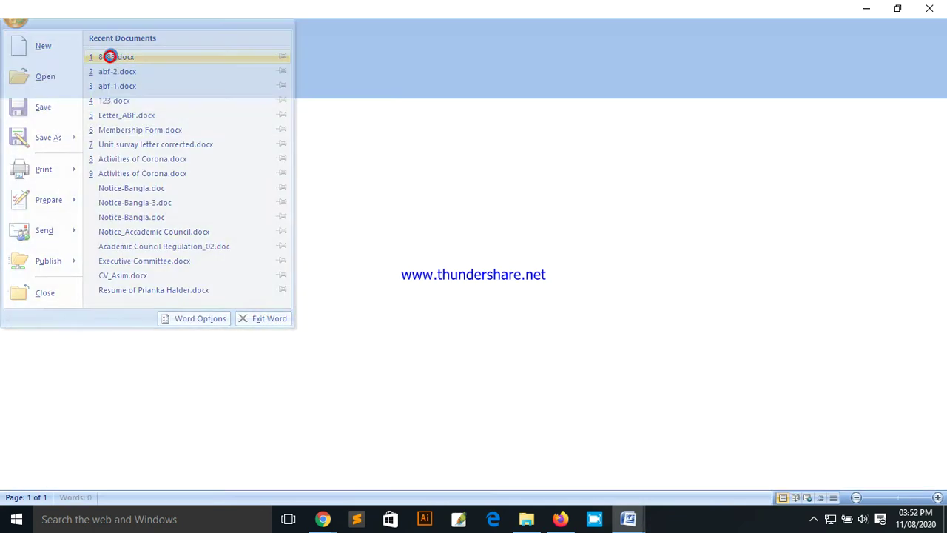
click(110, 56)
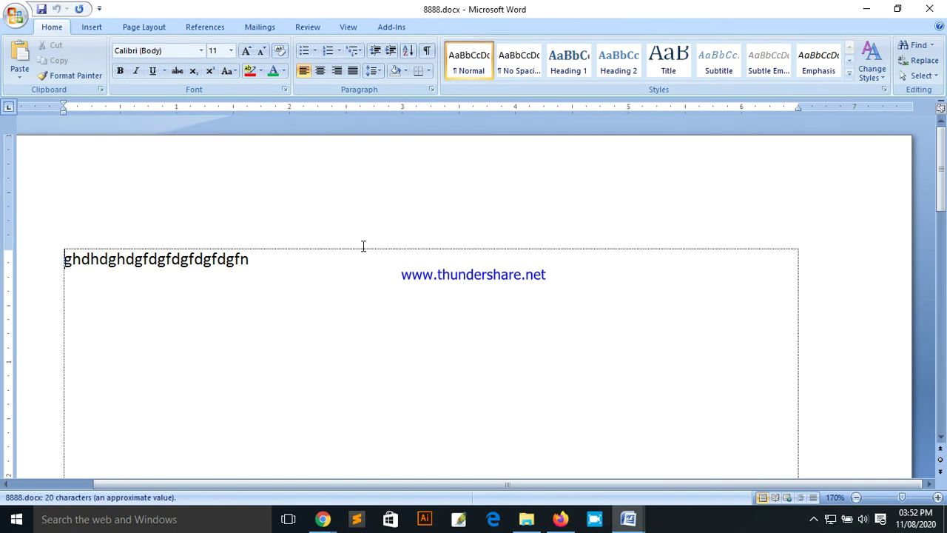
key(alt+Tab)
click(15, 14)
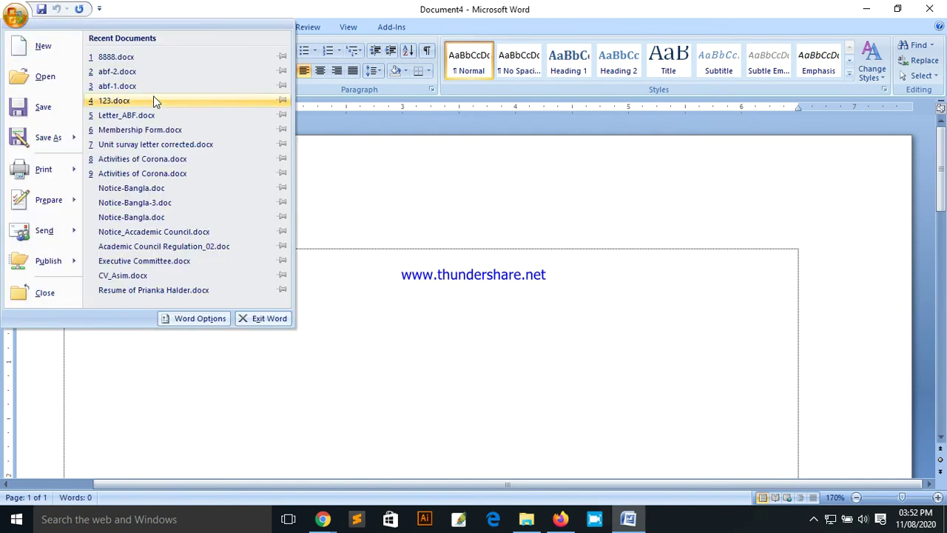
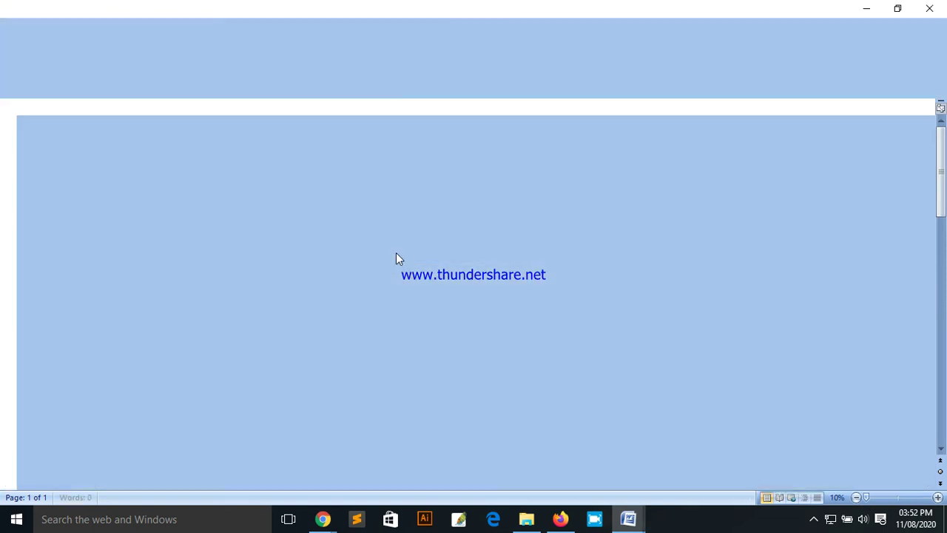
Step: Stop the paused screen share in the Google Meet window
scroll(456, 303, down, 3)
scroll(459, 302, up, 3)
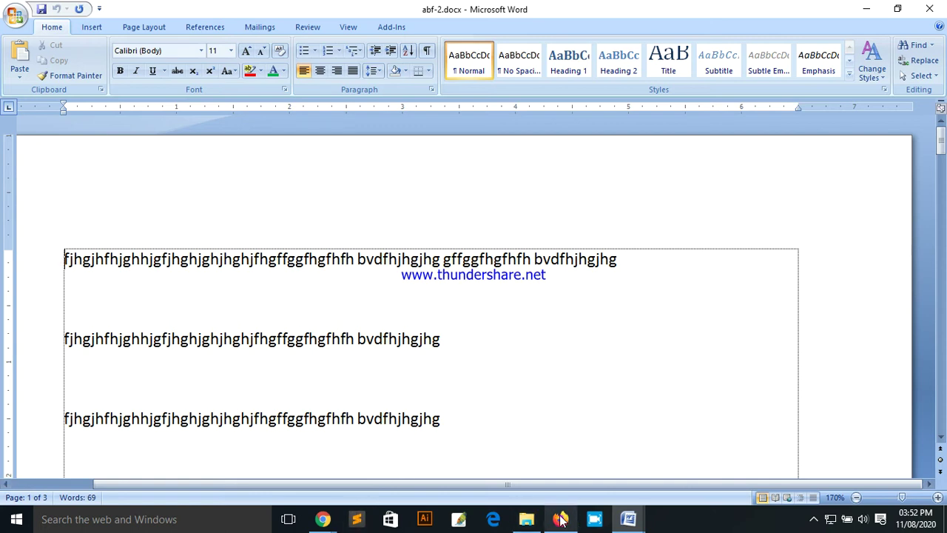
mouse_move(323, 518)
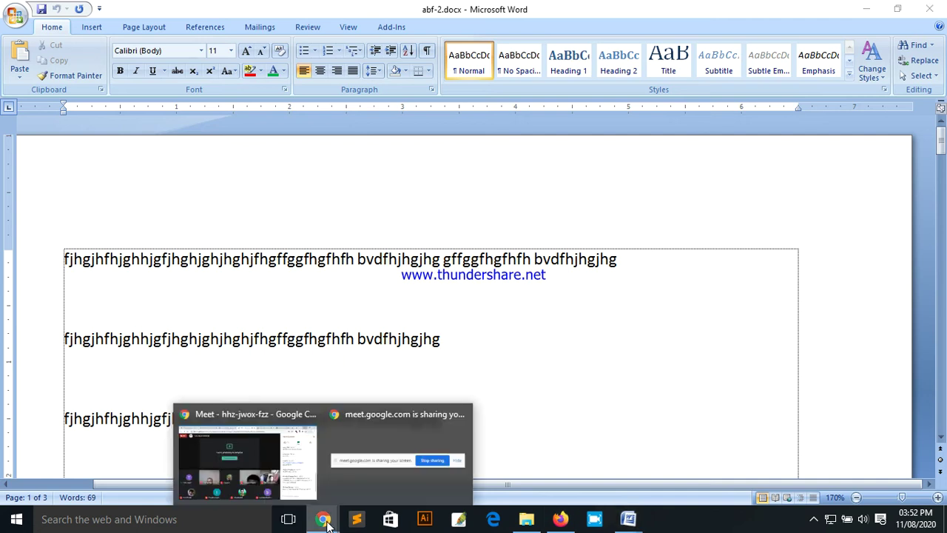
click(391, 451)
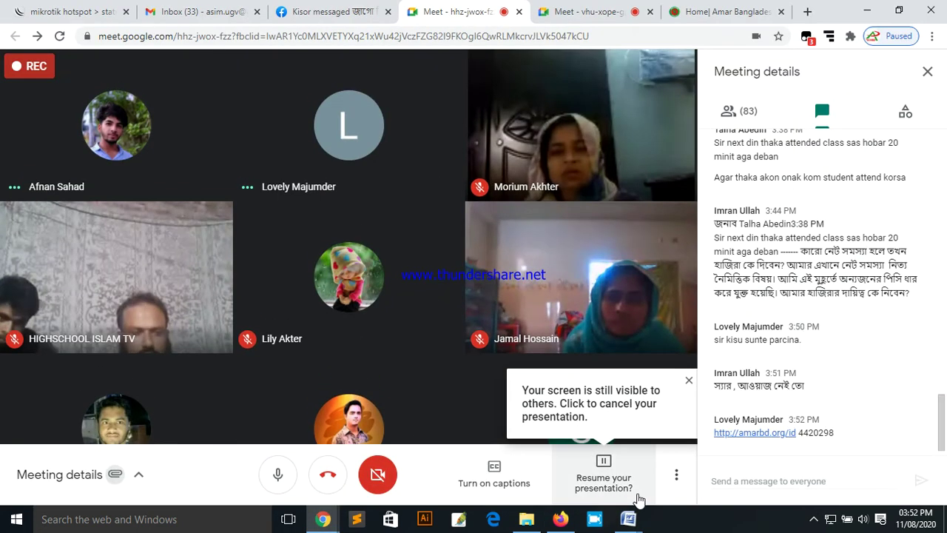
click(574, 470)
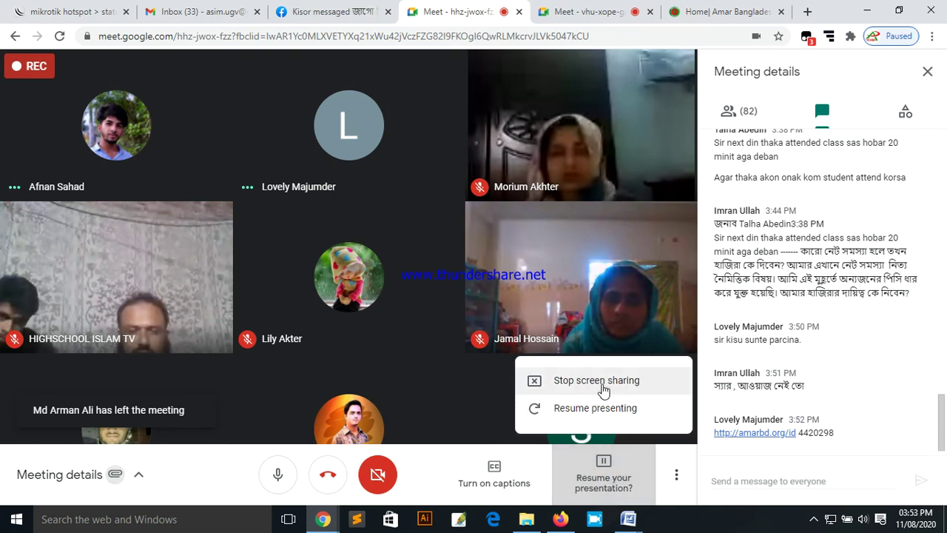
click(608, 385)
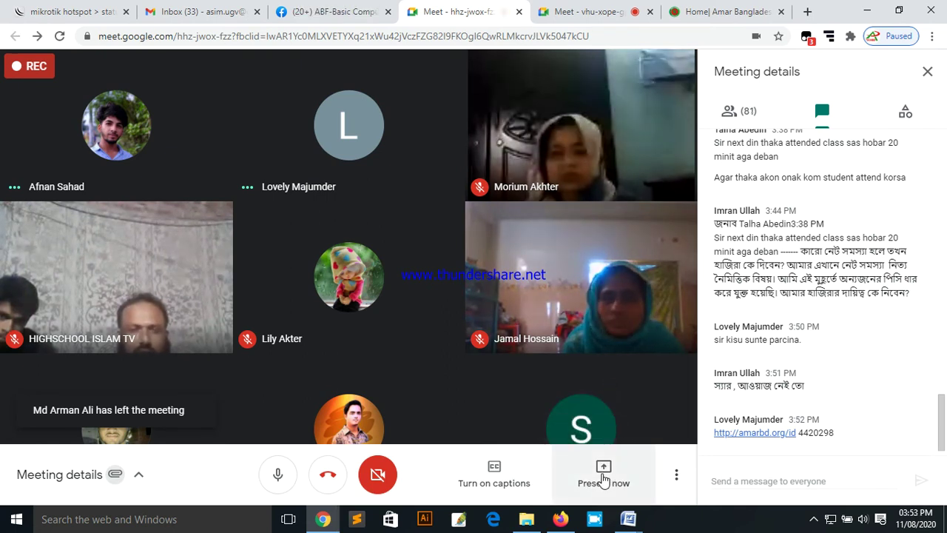
Step: Present the entire screen to everyone in the meeting again
click(605, 475)
click(595, 353)
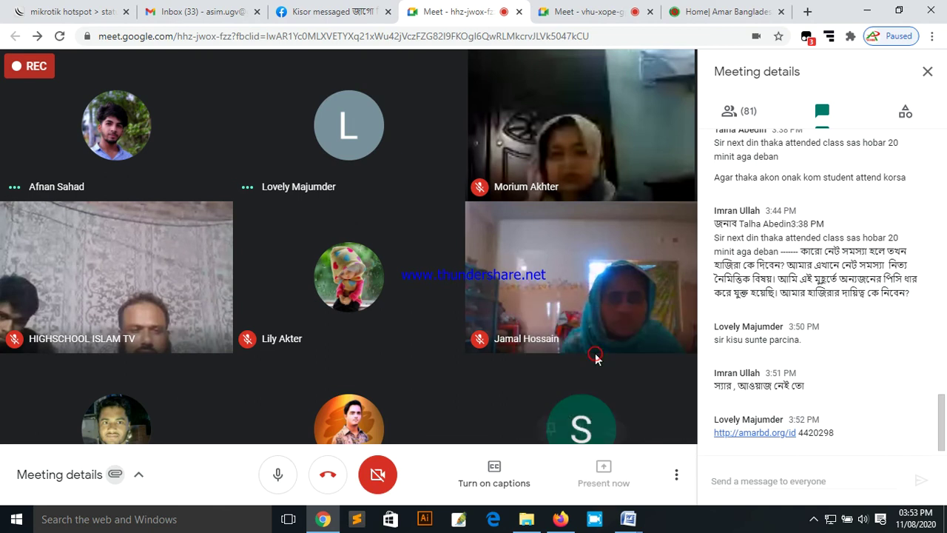
click(473, 222)
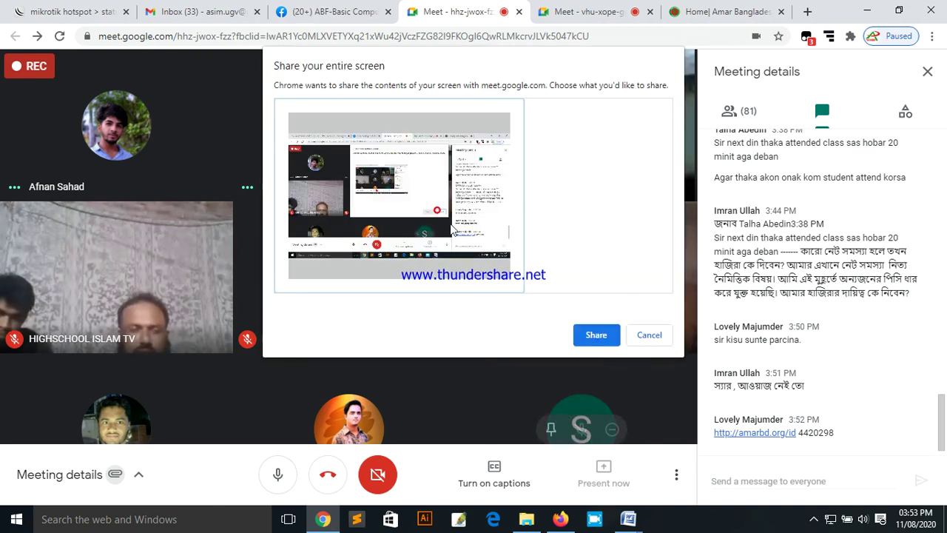
click(596, 334)
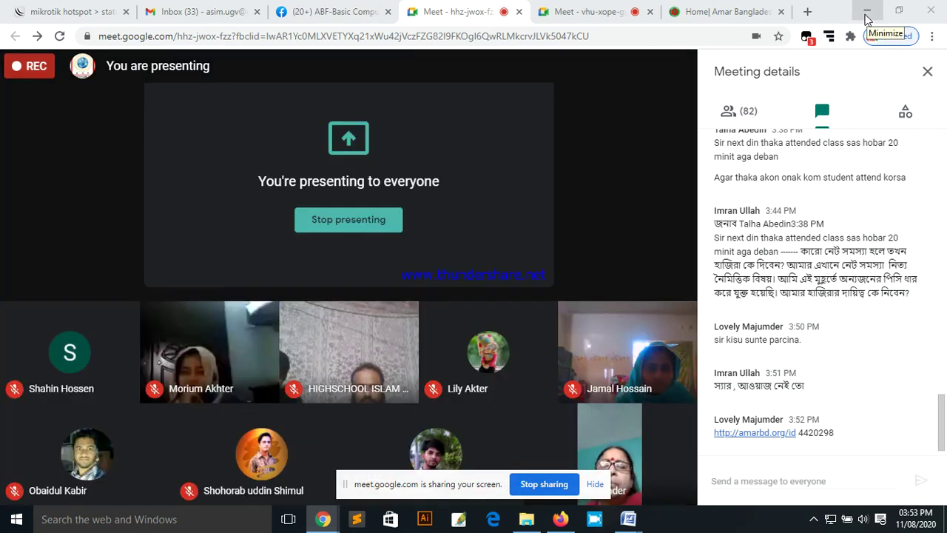
Step: Back in Word, create a blank document and reopen 8888.docx from Recent Documents without a password
click(866, 15)
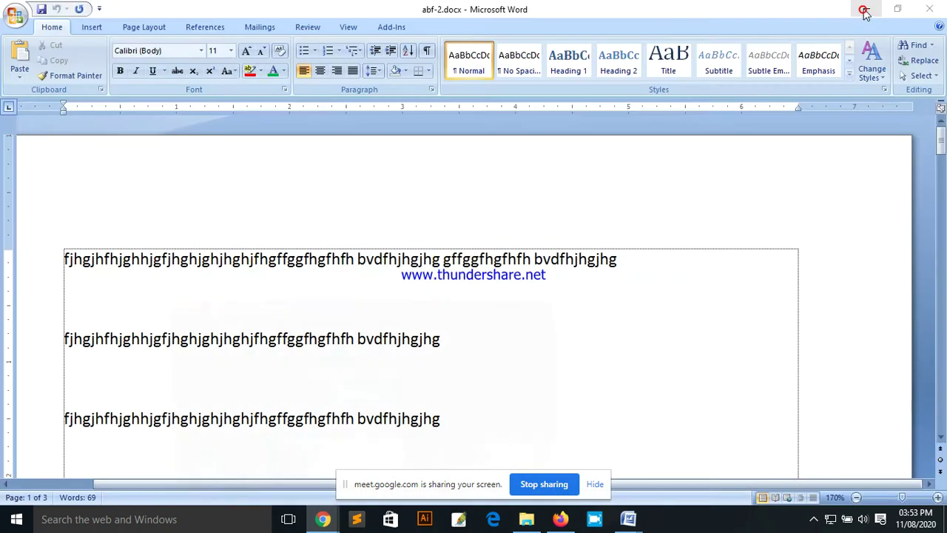
click(341, 280)
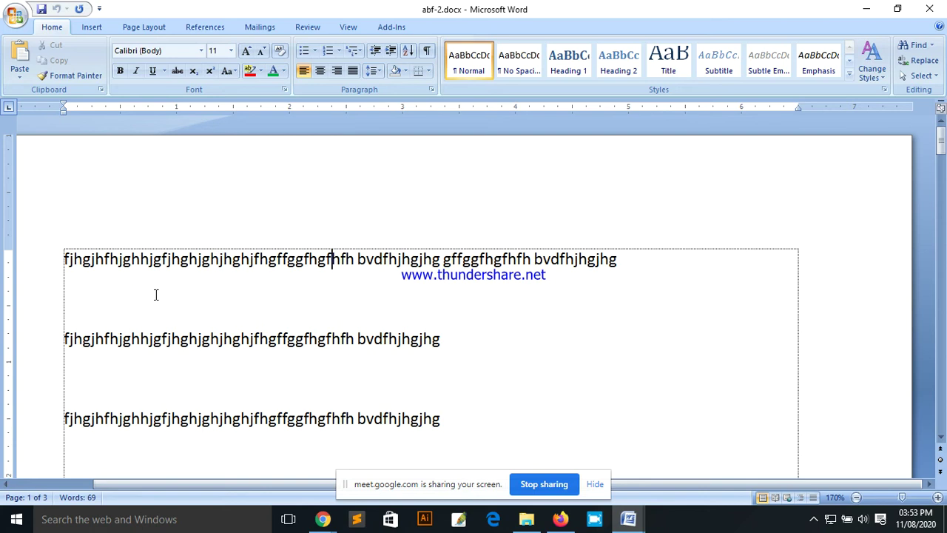
key(ctrl+n)
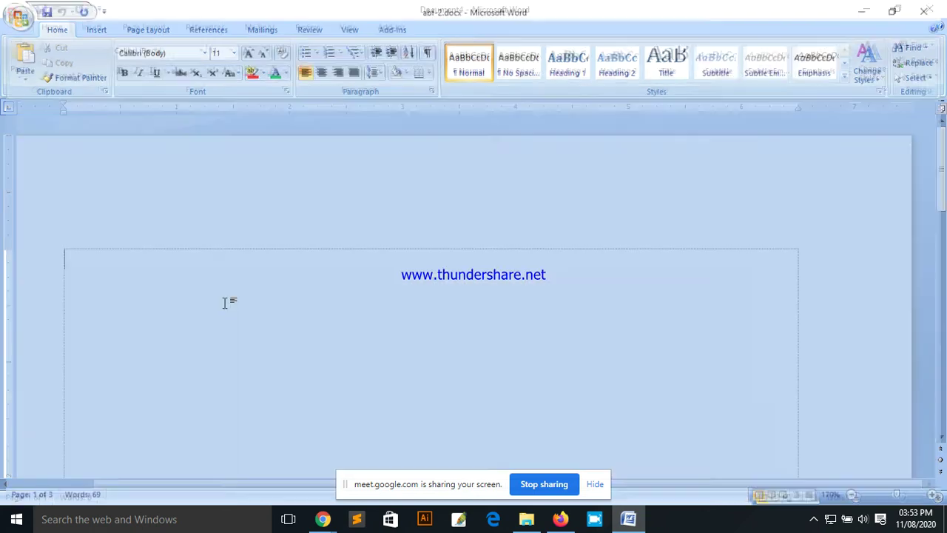
click(10, 18)
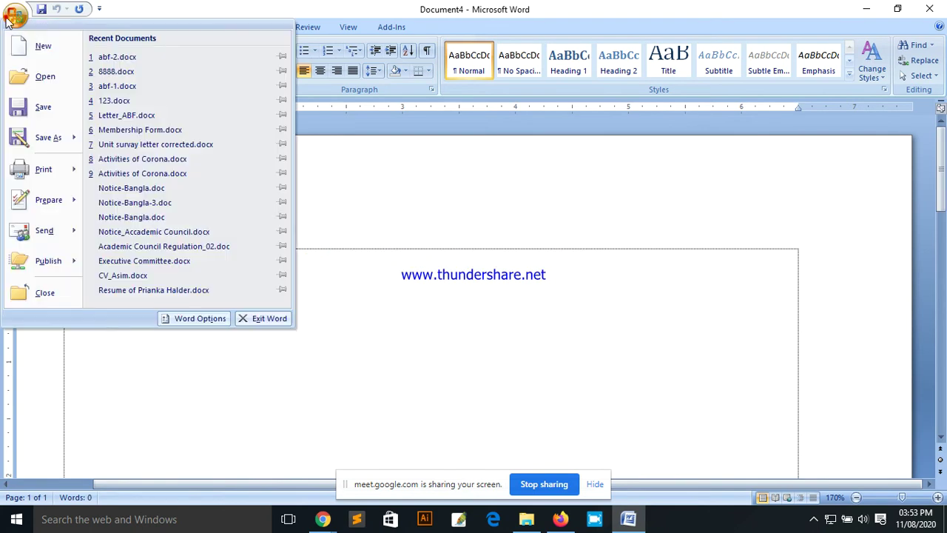
click(125, 69)
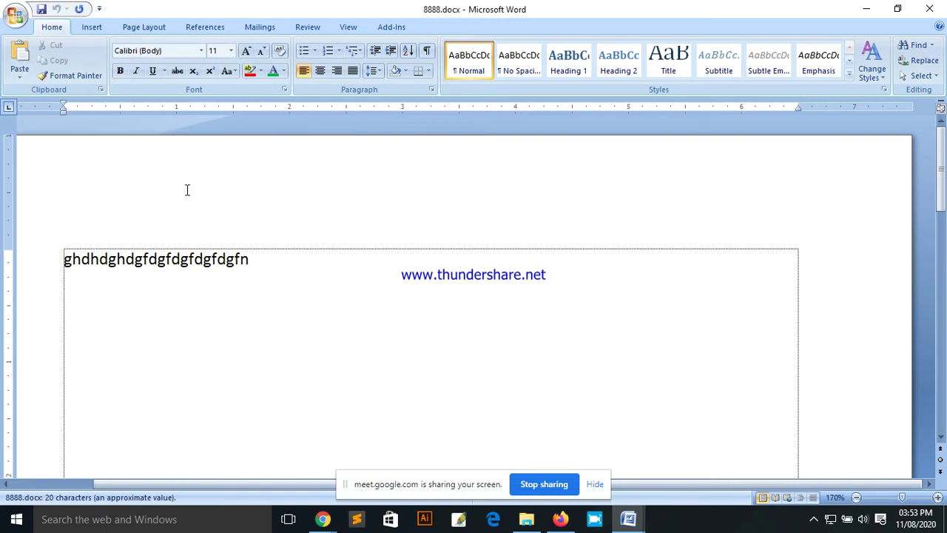
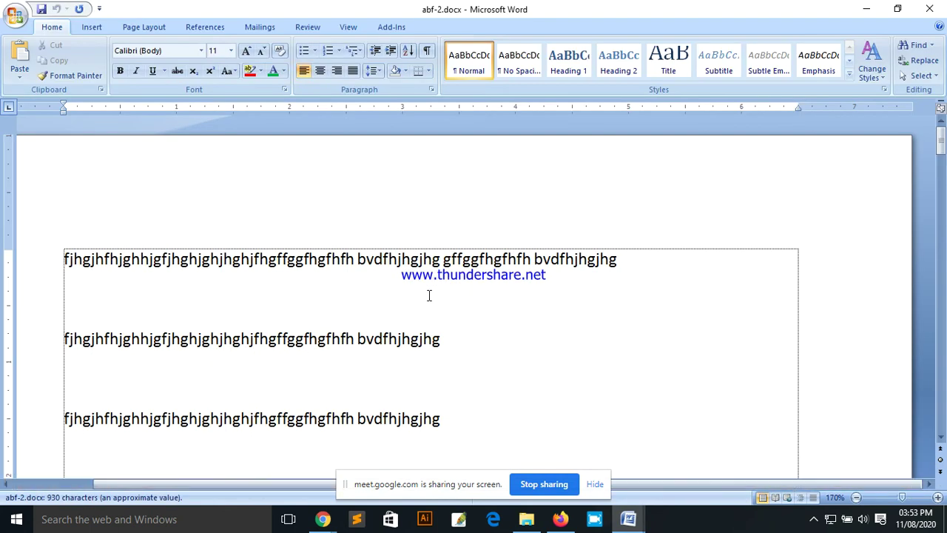
Step: Open the Encrypt Document dialog for abf-2.docx from the Office menu's Prepare options
scroll(375, 291, down, 3)
scroll(318, 296, up, 3)
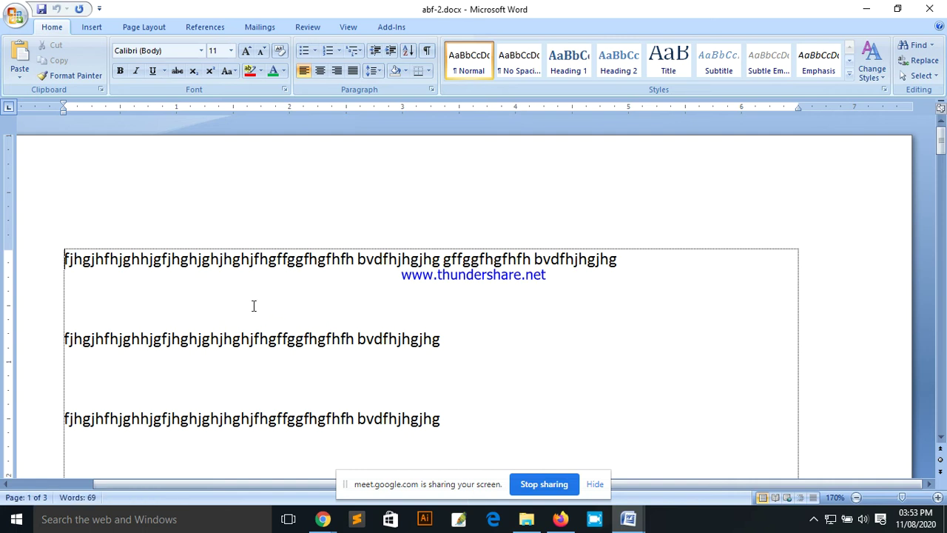
click(15, 14)
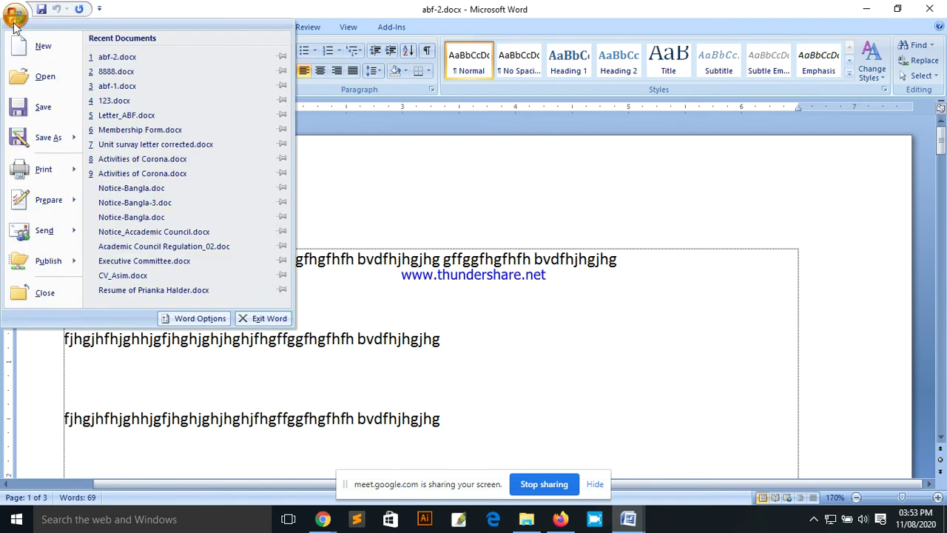
click(50, 204)
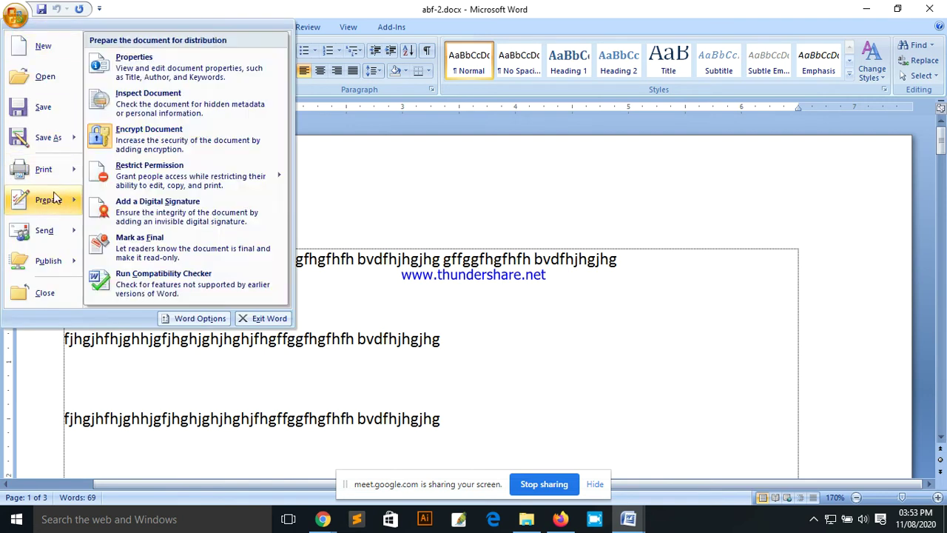
click(207, 145)
Step: Clear the typed password from the Password box, leaving it empty
text(1234)
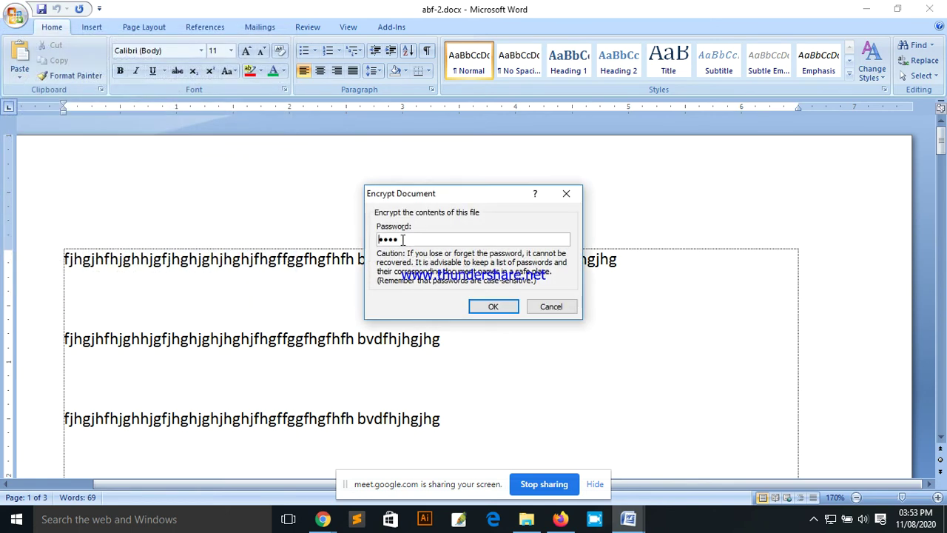
drag(400, 238, 370, 241)
key(BackSpace)
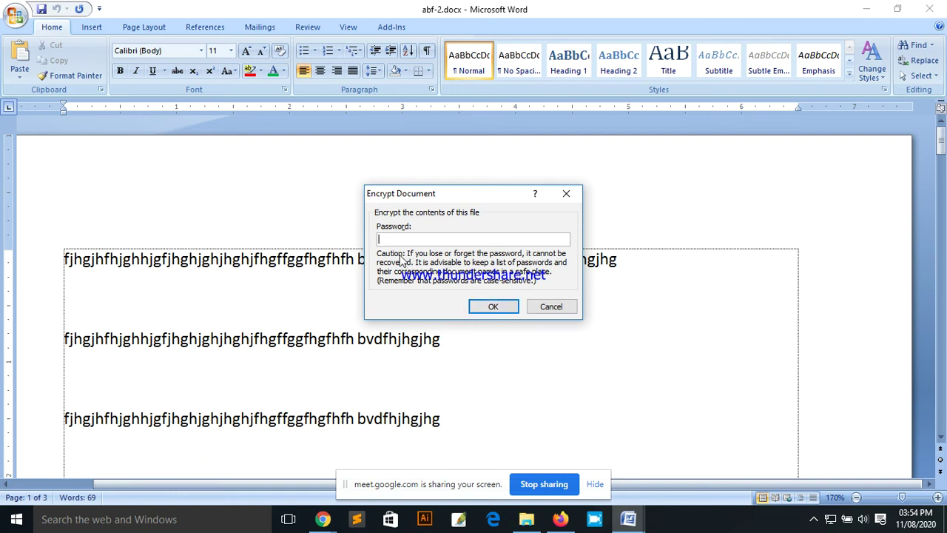
Step: Remove the password from abf-2.docx in the Encrypt Document dialog, leaving it blank
click(554, 305)
click(15, 14)
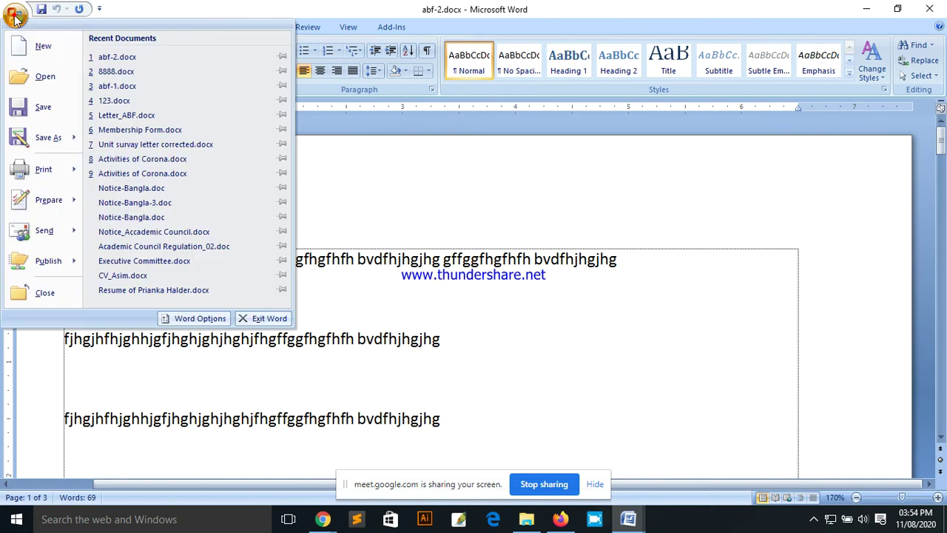
mouse_move(59, 204)
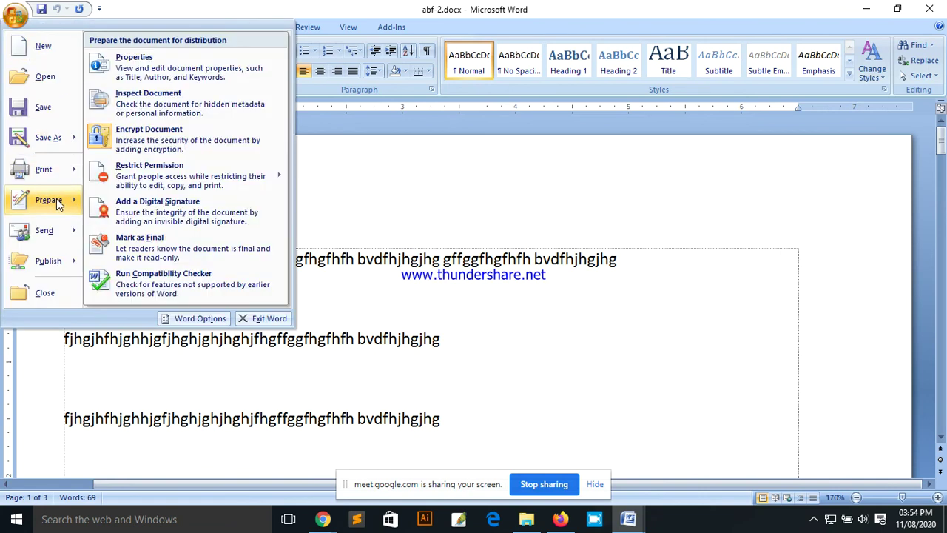
click(175, 146)
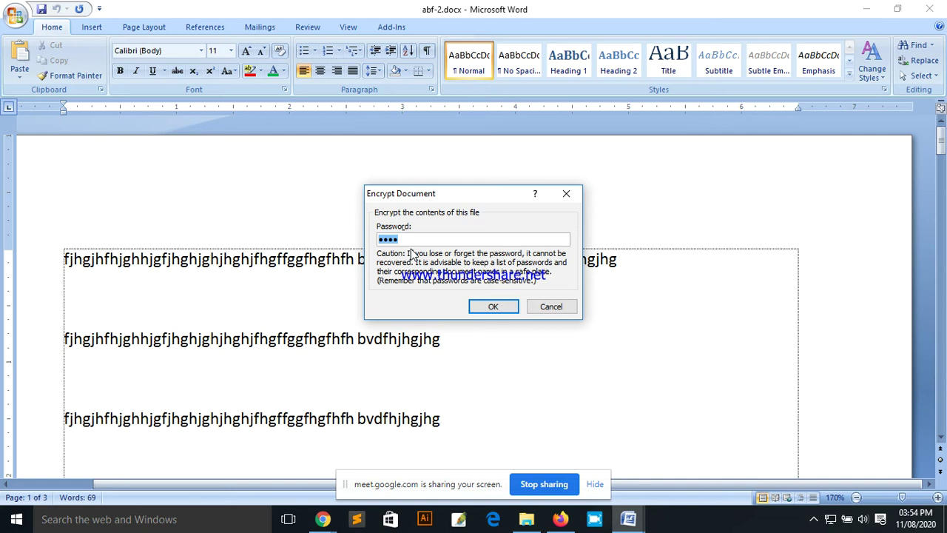
key(BackSpace)
click(497, 306)
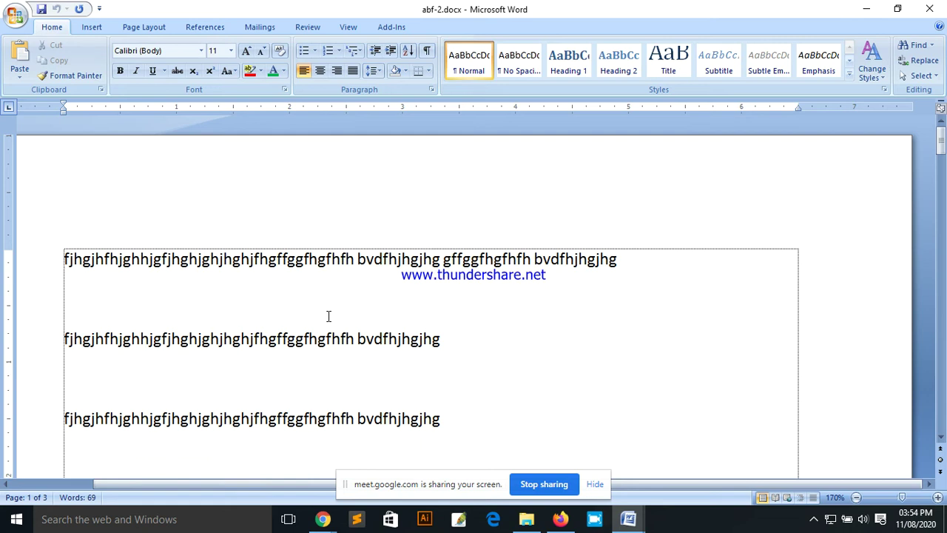
Step: Close abf-2.docx, choosing Yes to save the change
key(alt+F4)
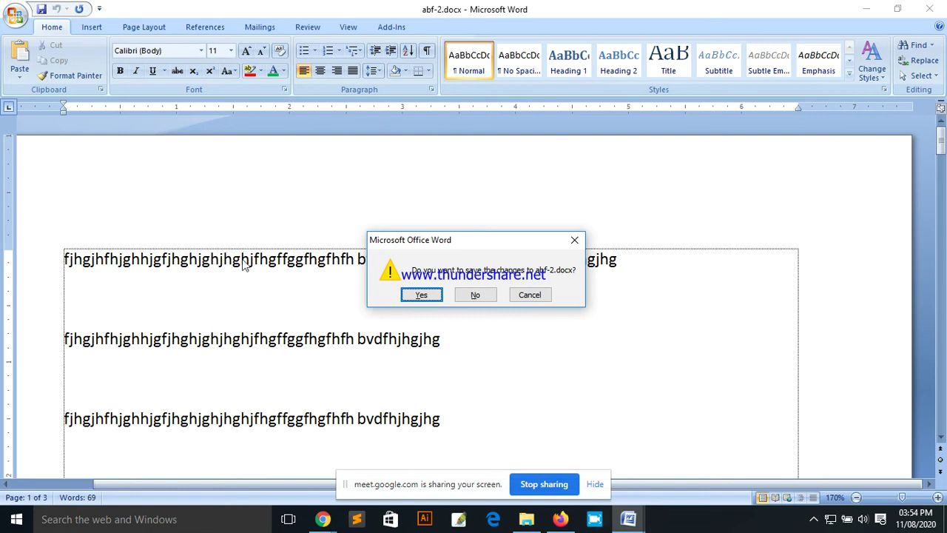
click(421, 296)
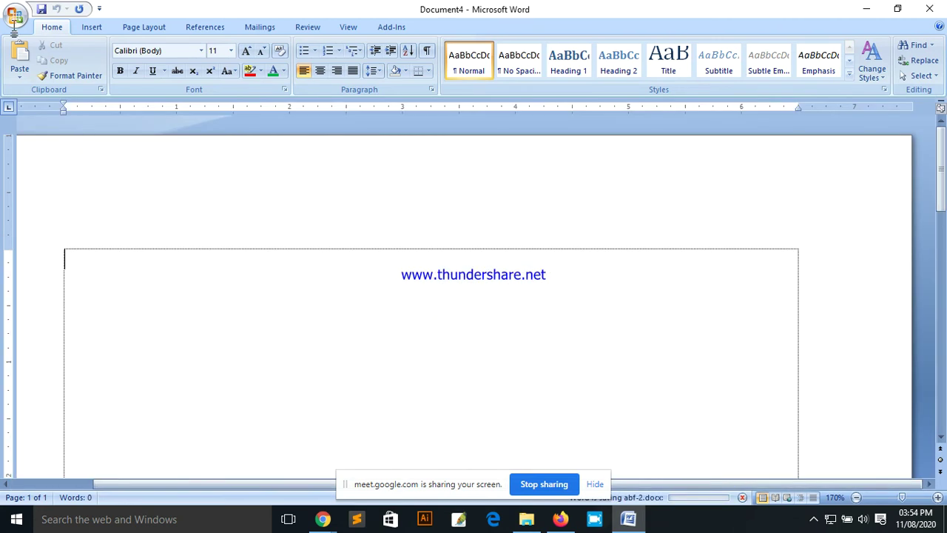
Step: Reopen abf-2.docx from Recent Documents with no password prompt, then return to Document4
click(13, 21)
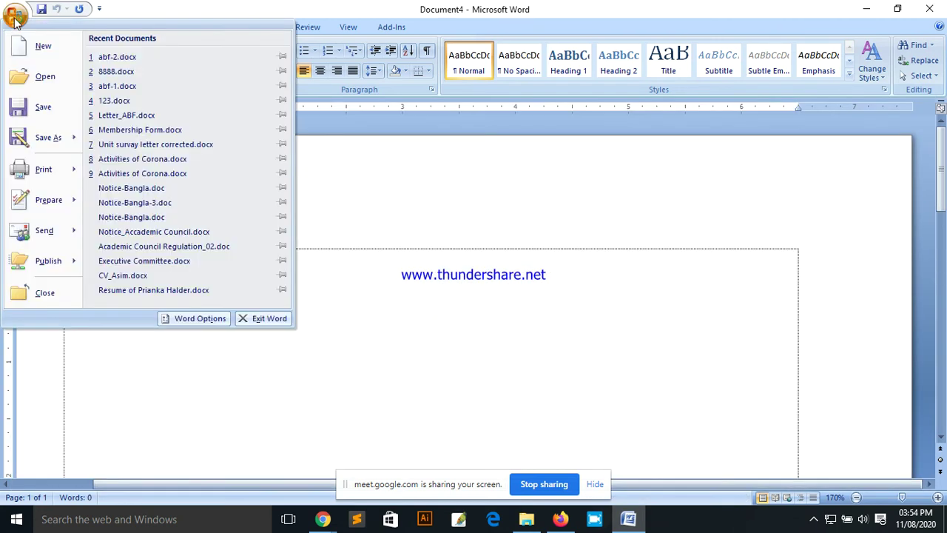
click(128, 58)
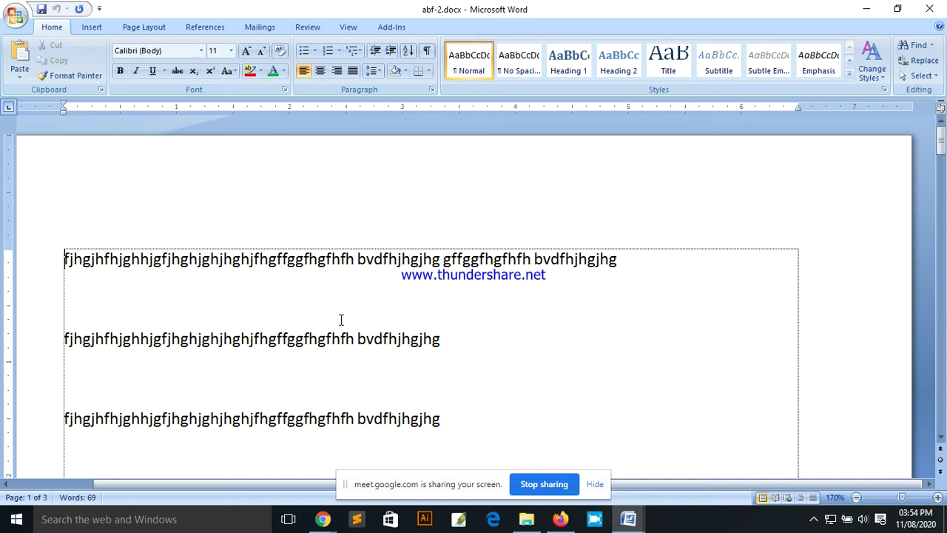
key(ctrl+n)
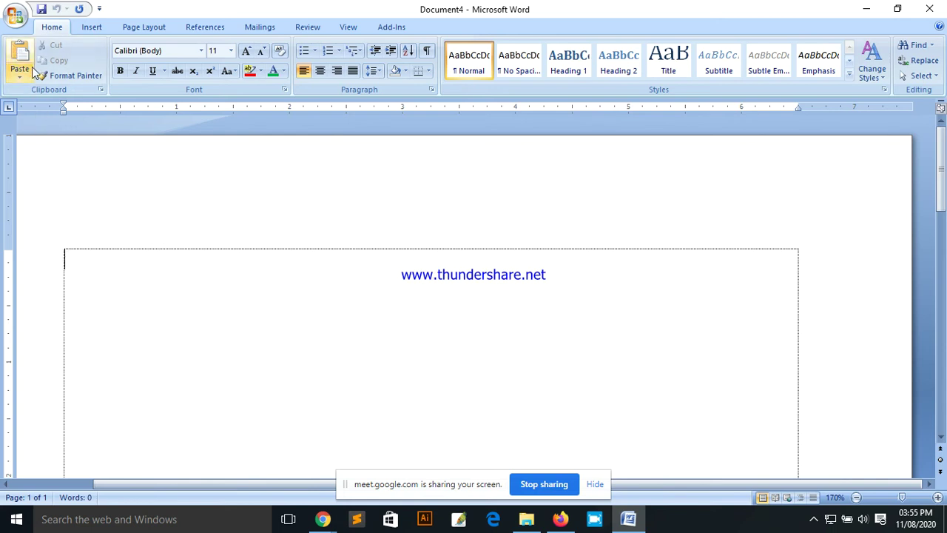
click(17, 21)
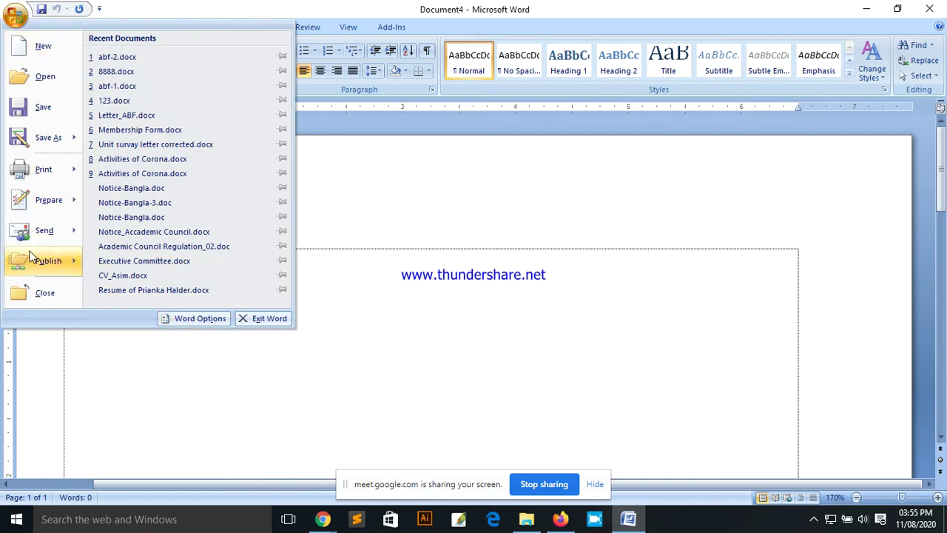
Step: Turn off Show text boundaries in Word Options > Advanced, then switch to Google Meet
click(193, 326)
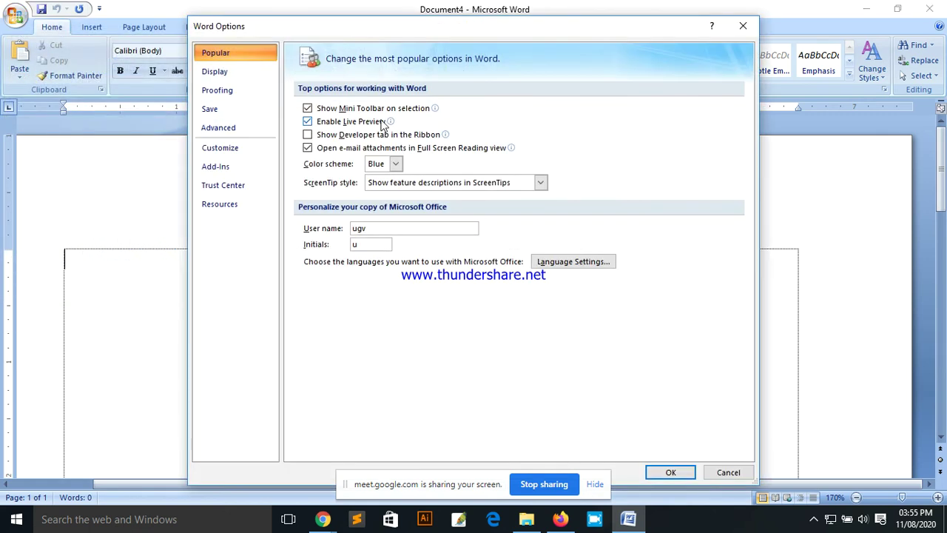
click(225, 135)
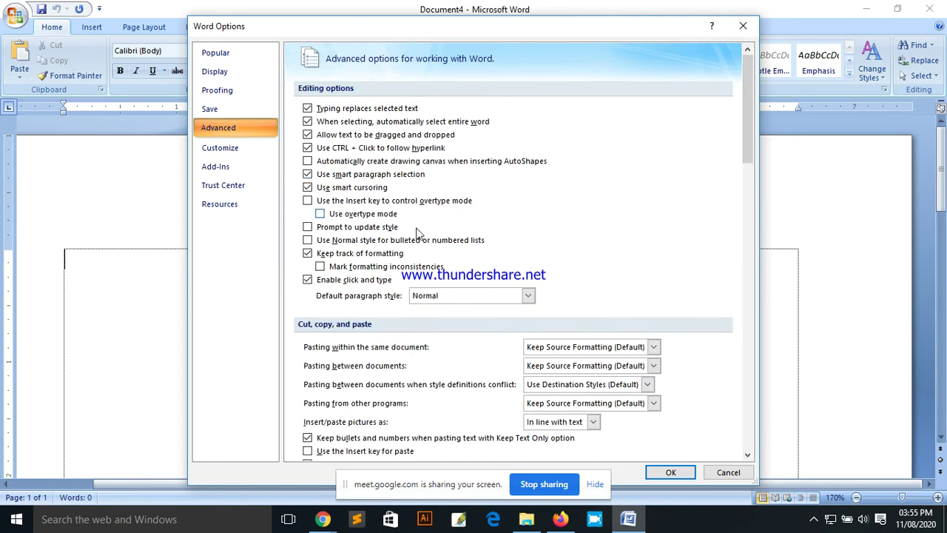
scroll(458, 296, down, 3)
scroll(459, 296, down, 2)
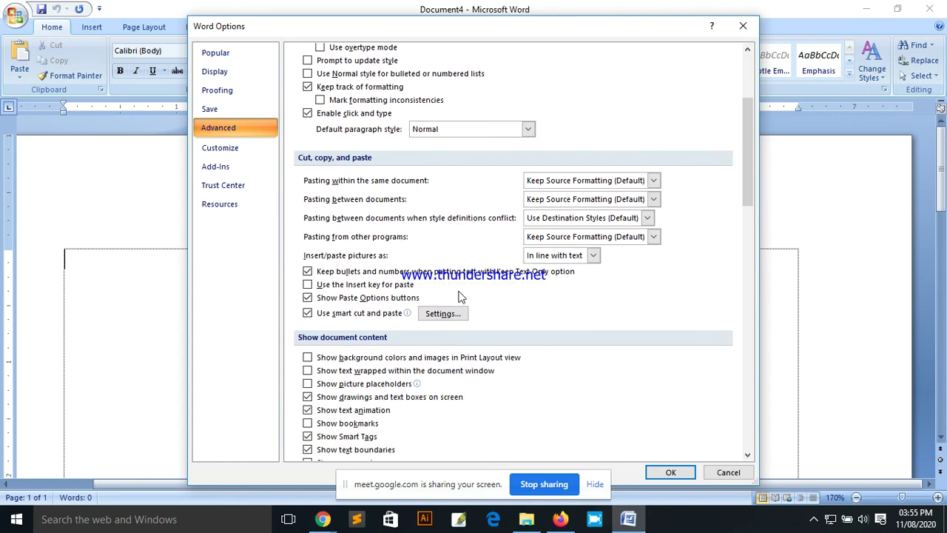
scroll(459, 296, down, 5)
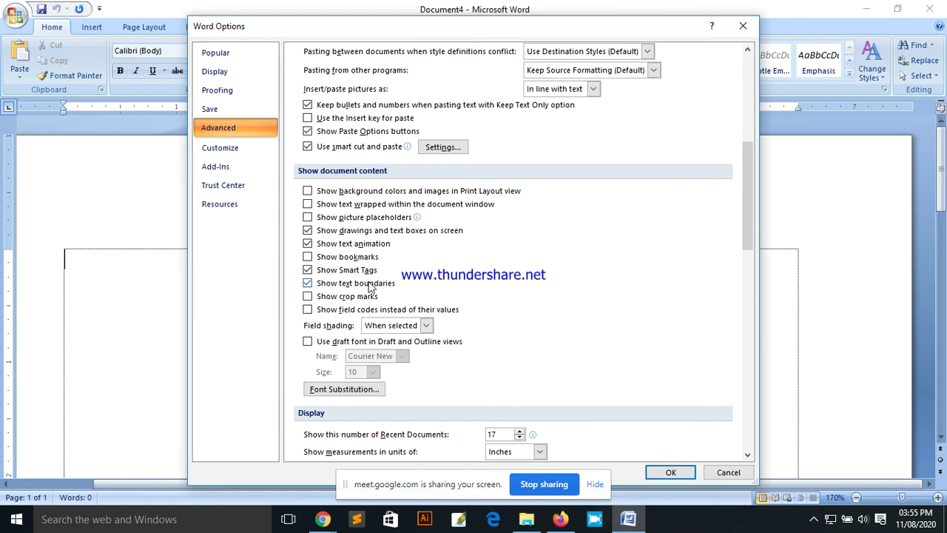
click(307, 285)
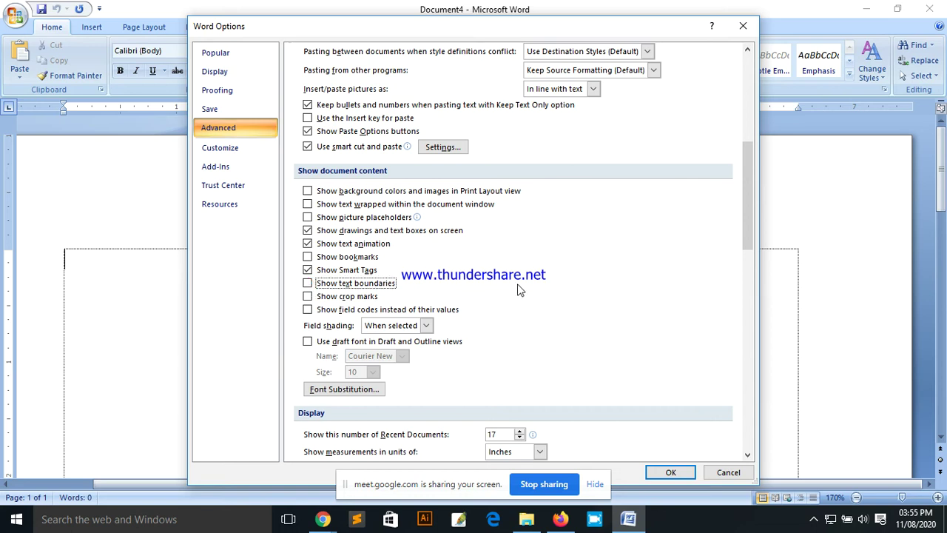
click(666, 471)
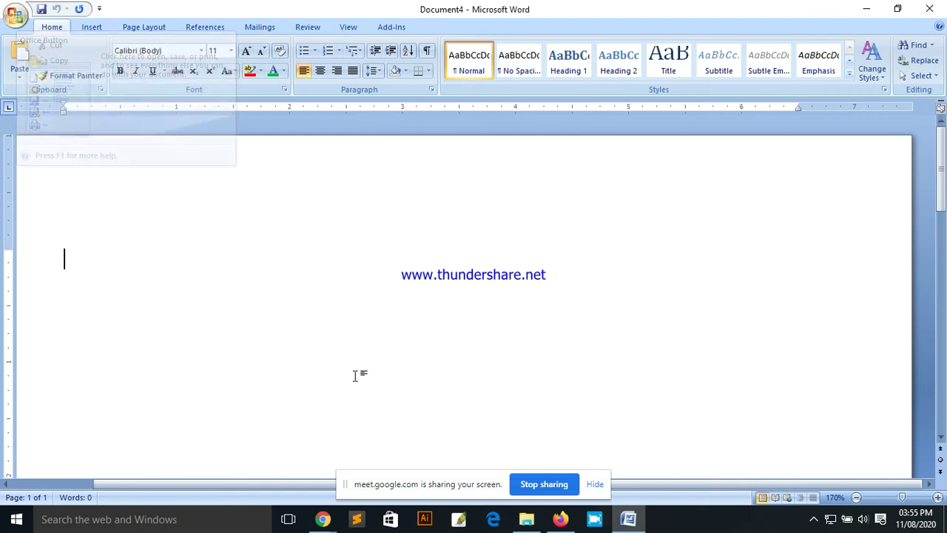
mouse_move(323, 518)
click(268, 466)
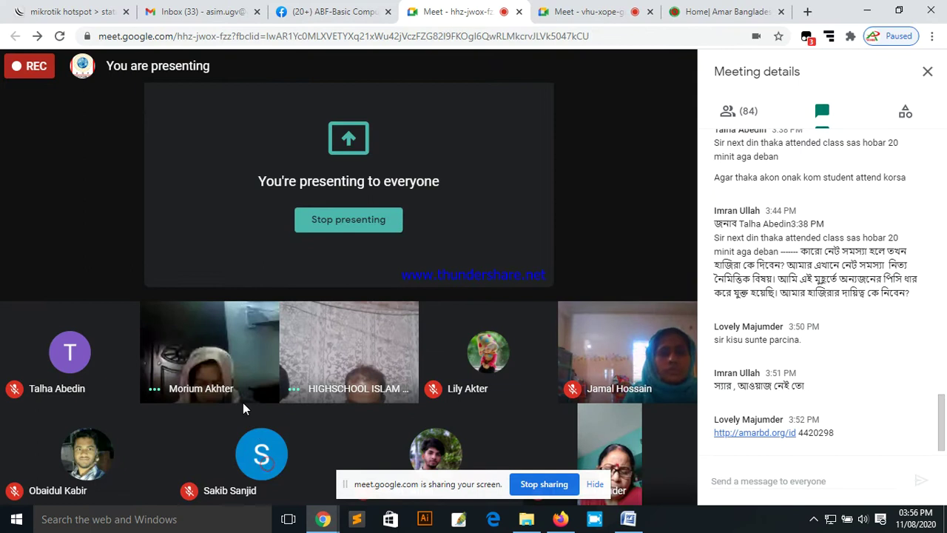
Step: Minimize the Google Meet window to bring Word's Document4 back and open its Office menu
click(864, 11)
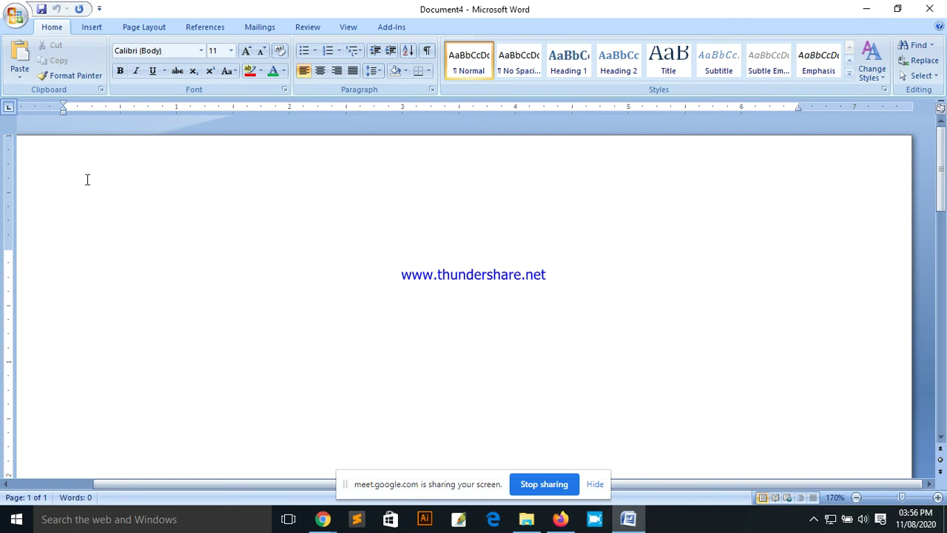
click(18, 18)
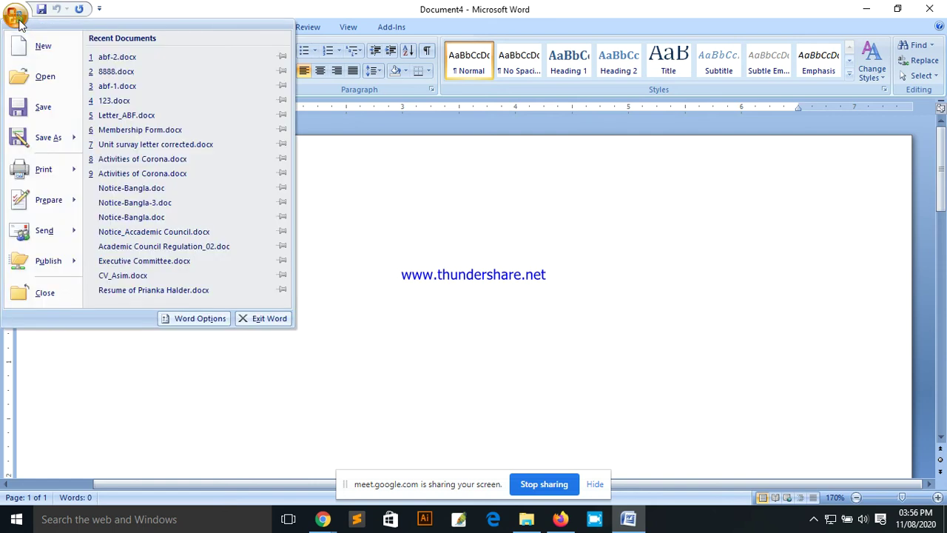
Step: Re-enable Show text boundaries in Word Options > Advanced so the dotted outline returns
click(189, 320)
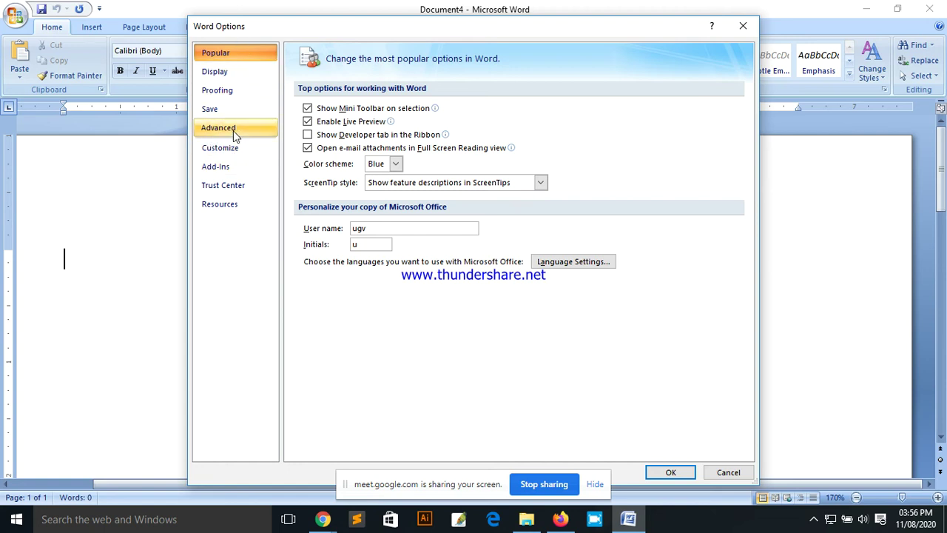
drag(292, 28, 228, 13)
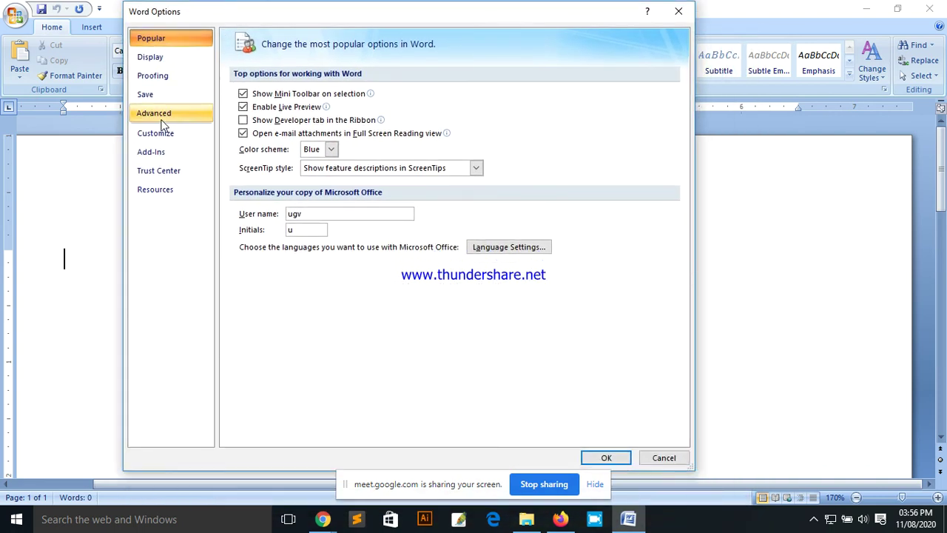
click(171, 121)
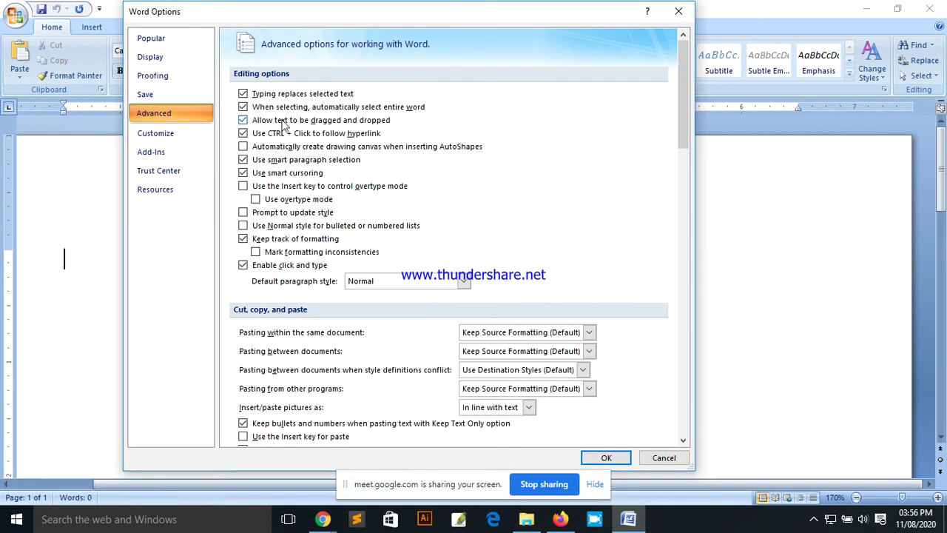
scroll(649, 150, down, 1)
drag(682, 95, 681, 188)
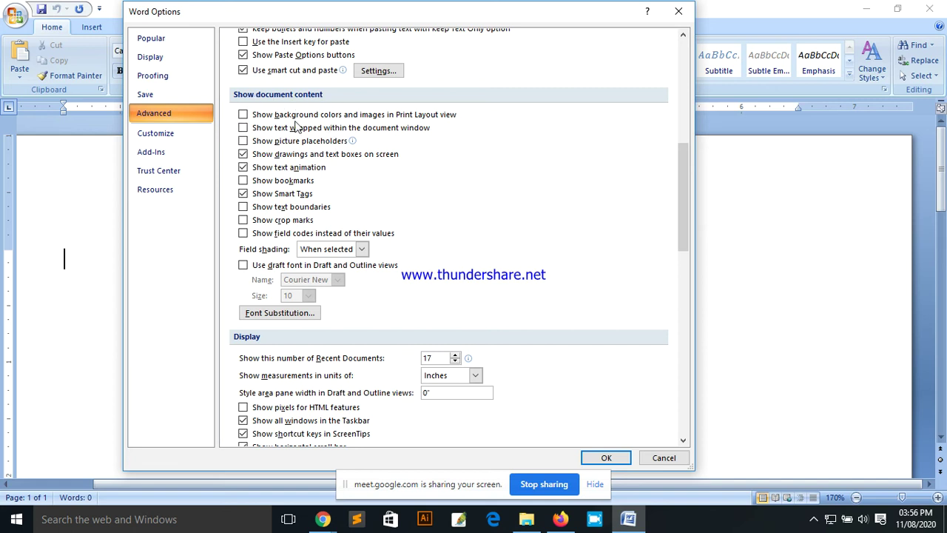
click(243, 207)
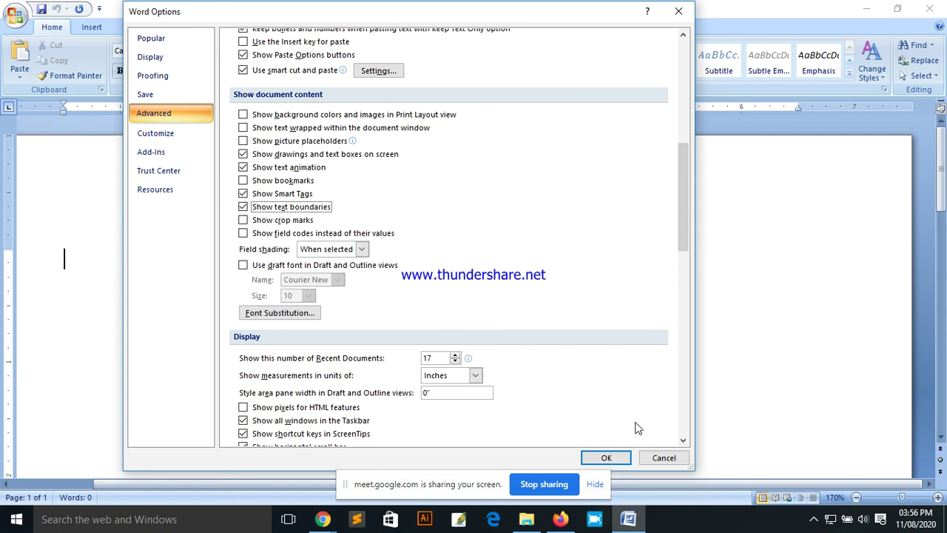
click(606, 457)
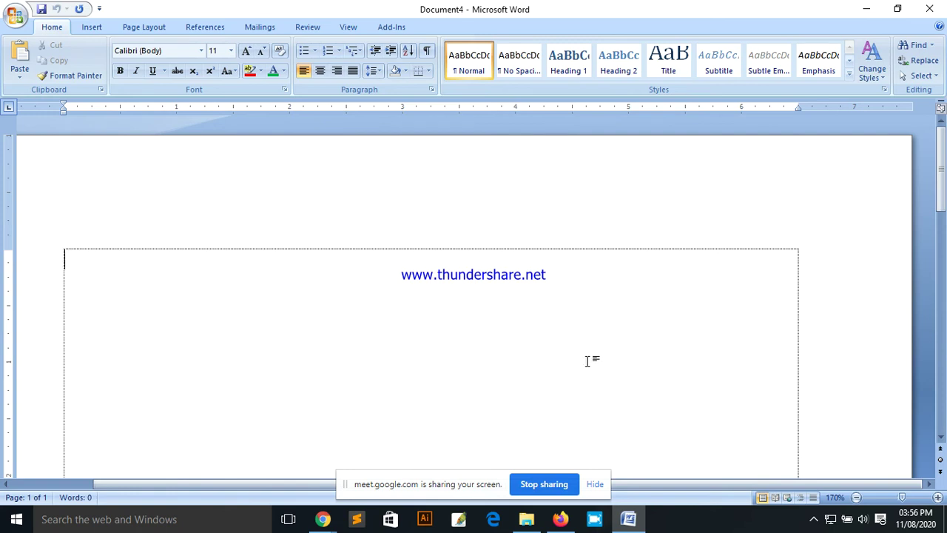
Step: Switch between Google Meet and Word, finally minimizing Meet to reveal Document4
mouse_move(323, 520)
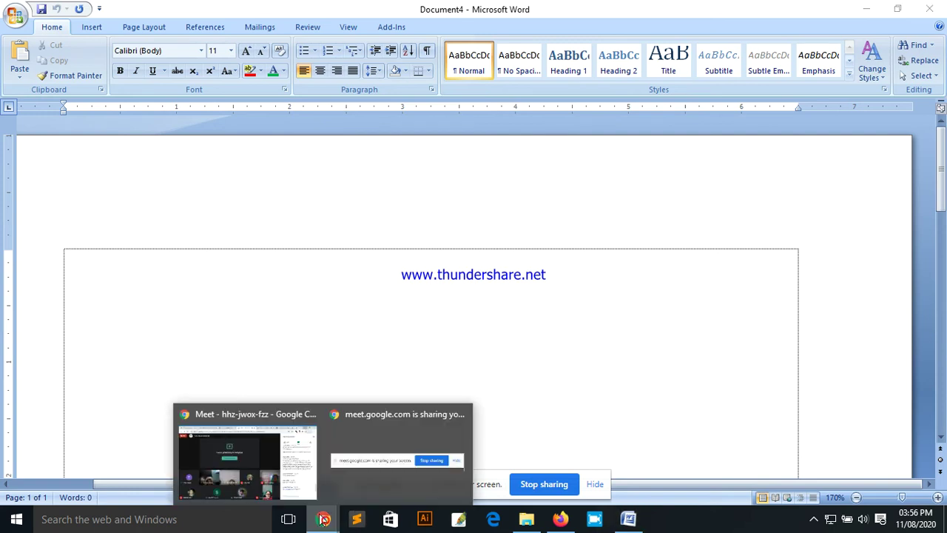
click(300, 433)
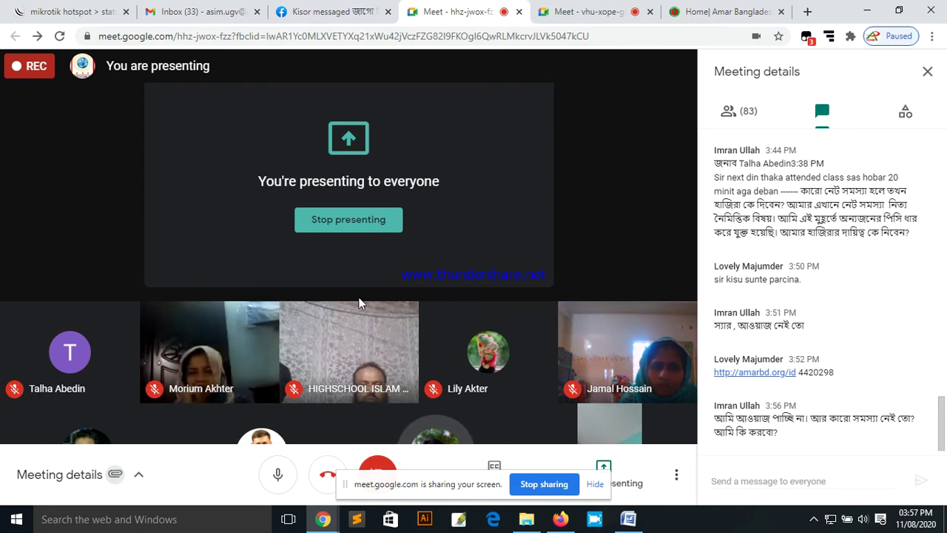
click(628, 519)
mouse_move(331, 523)
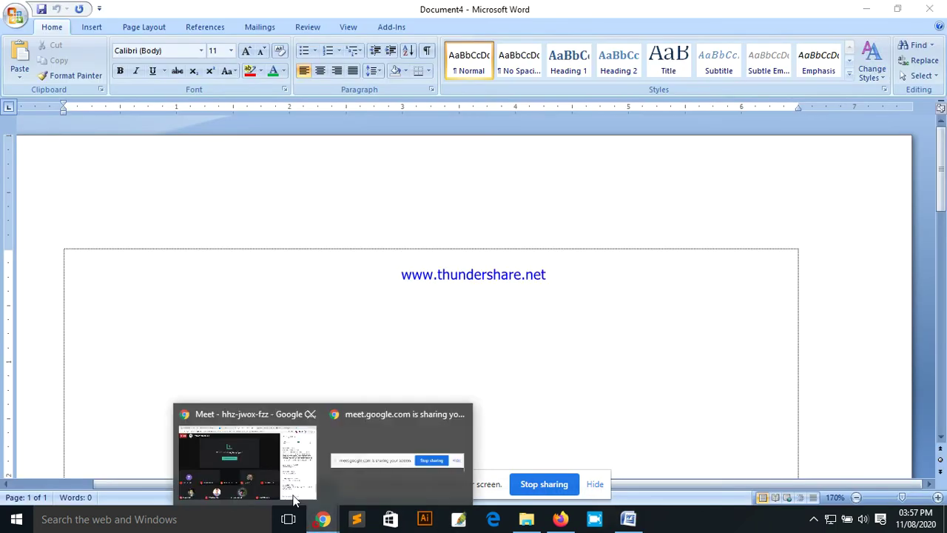
click(296, 455)
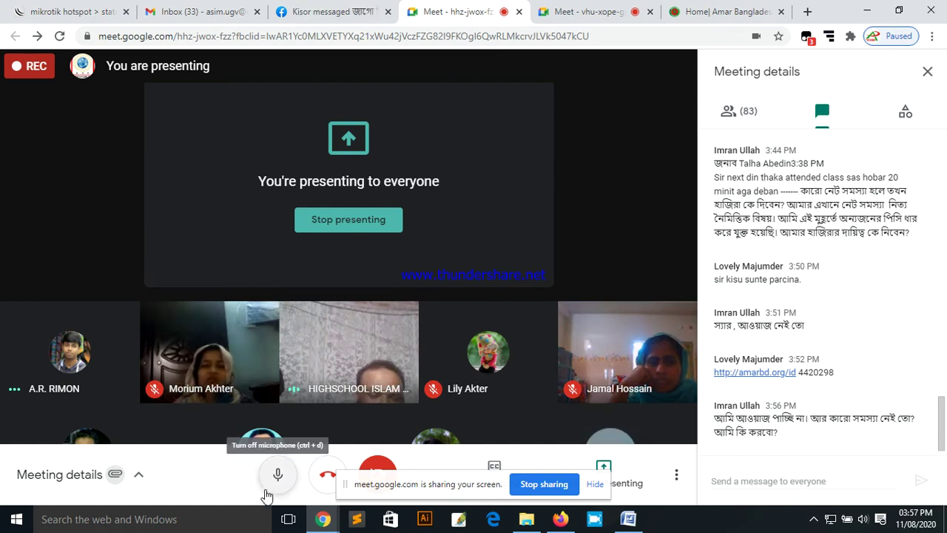
click(867, 11)
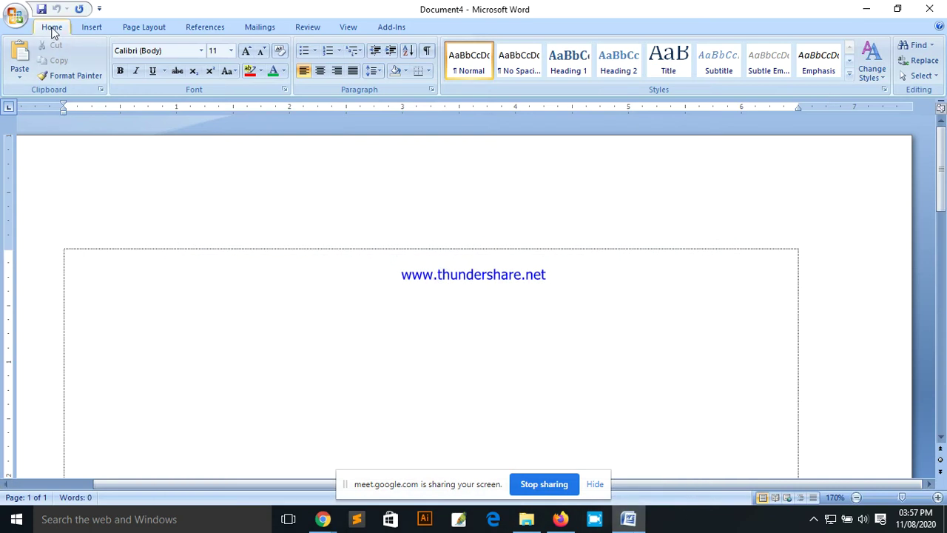
click(92, 28)
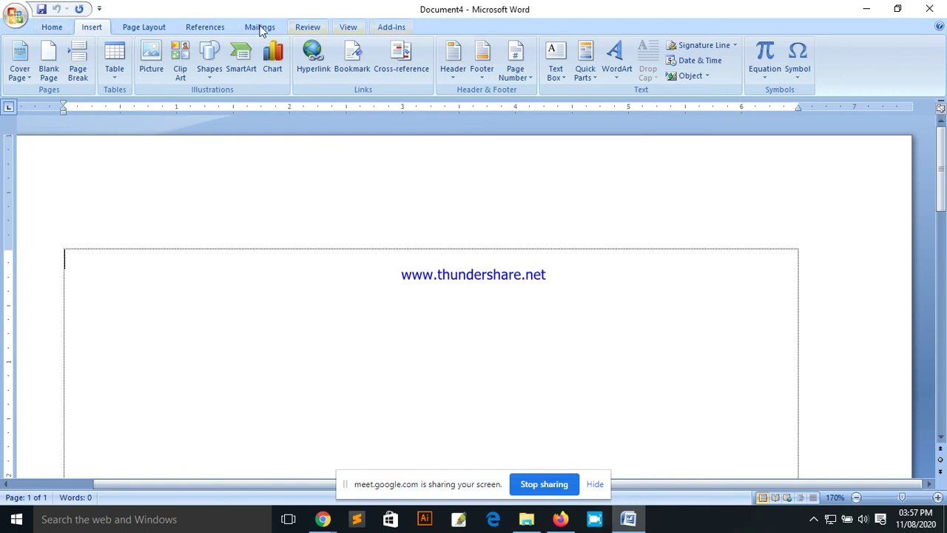
click(51, 27)
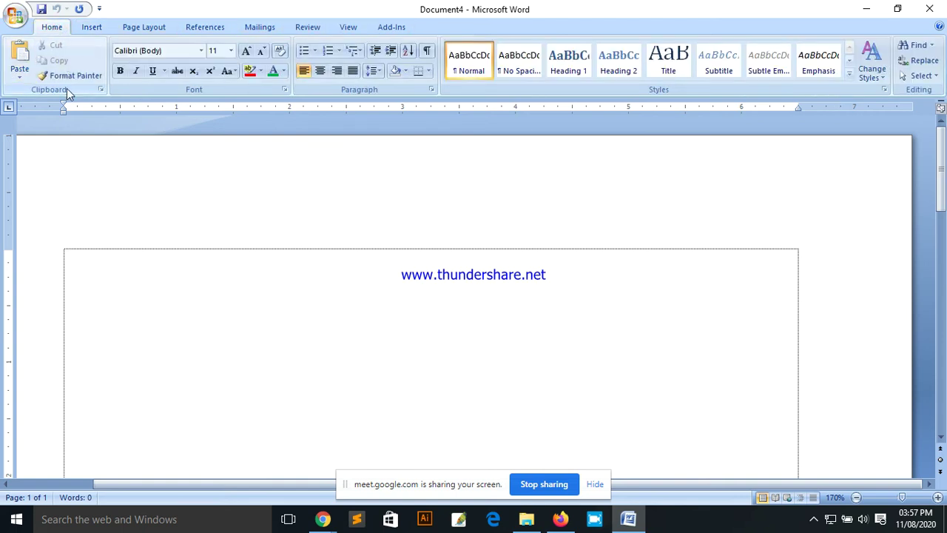
click(301, 74)
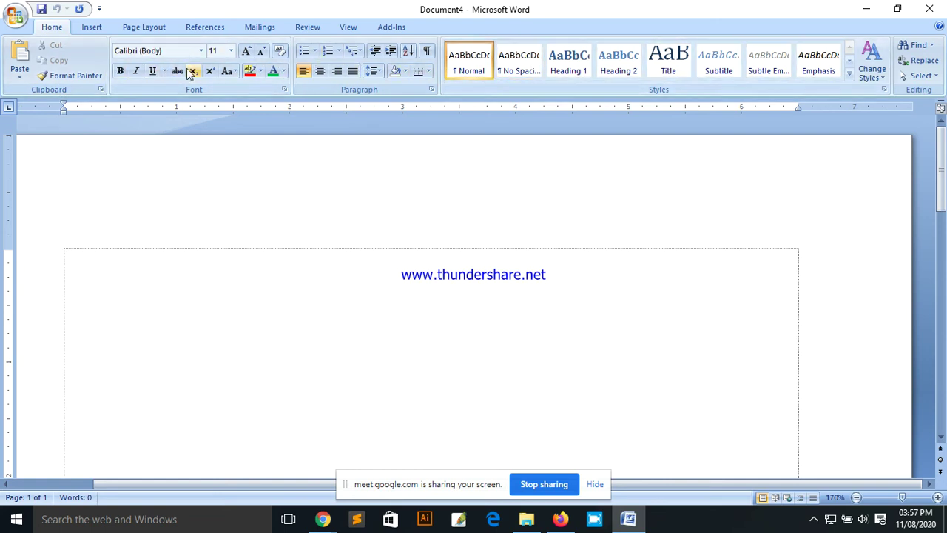
click(92, 30)
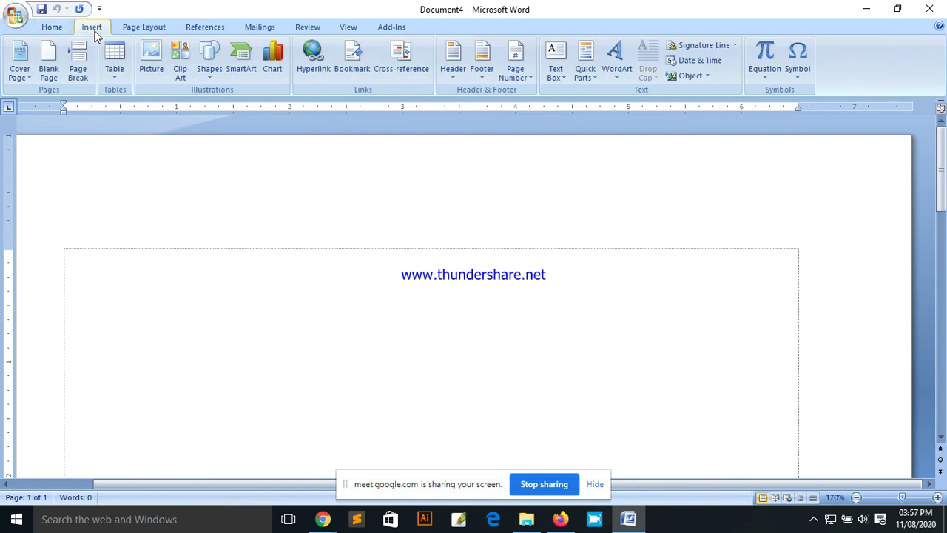
click(146, 31)
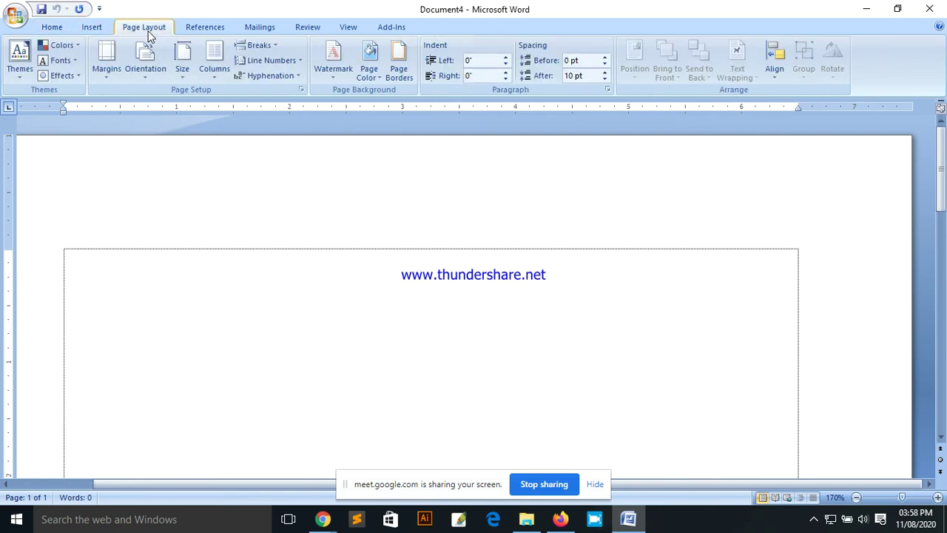
click(205, 28)
click(259, 27)
click(307, 27)
click(348, 27)
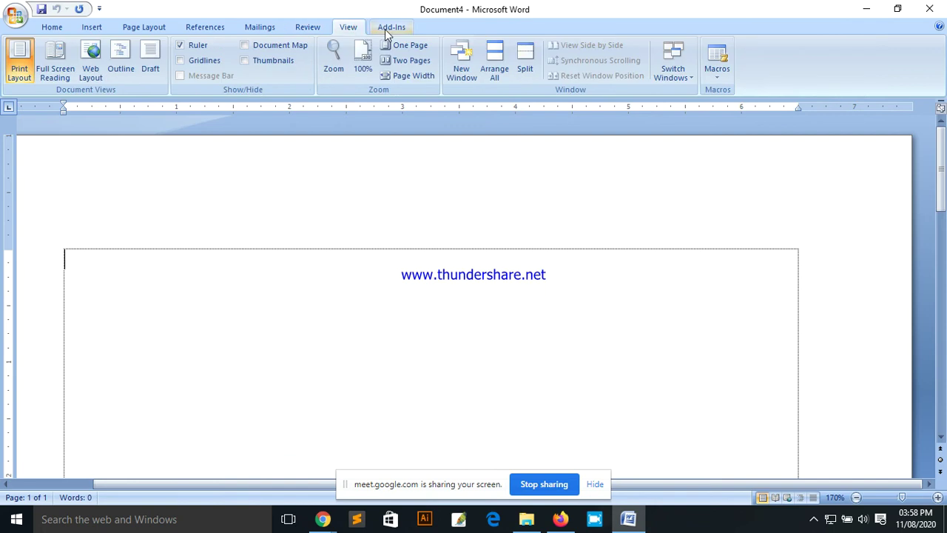
click(44, 28)
click(15, 15)
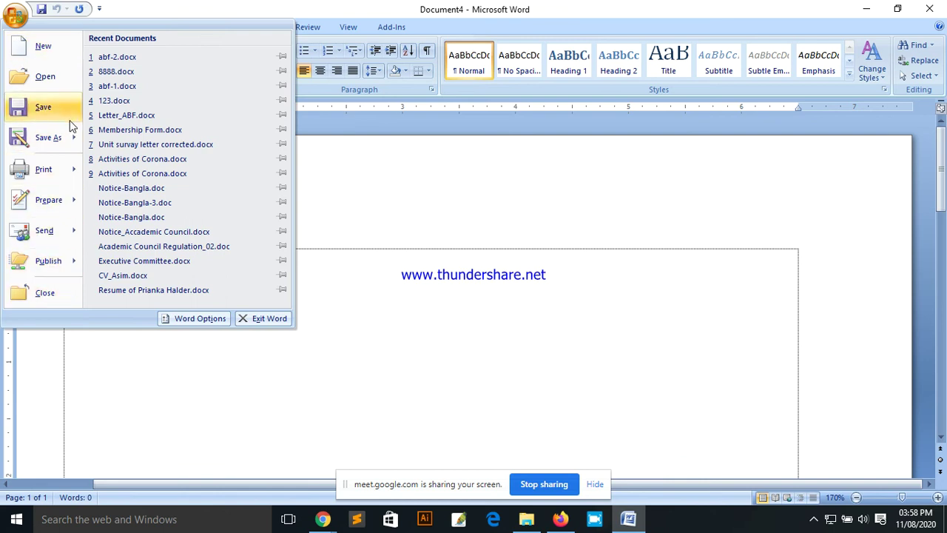
click(284, 8)
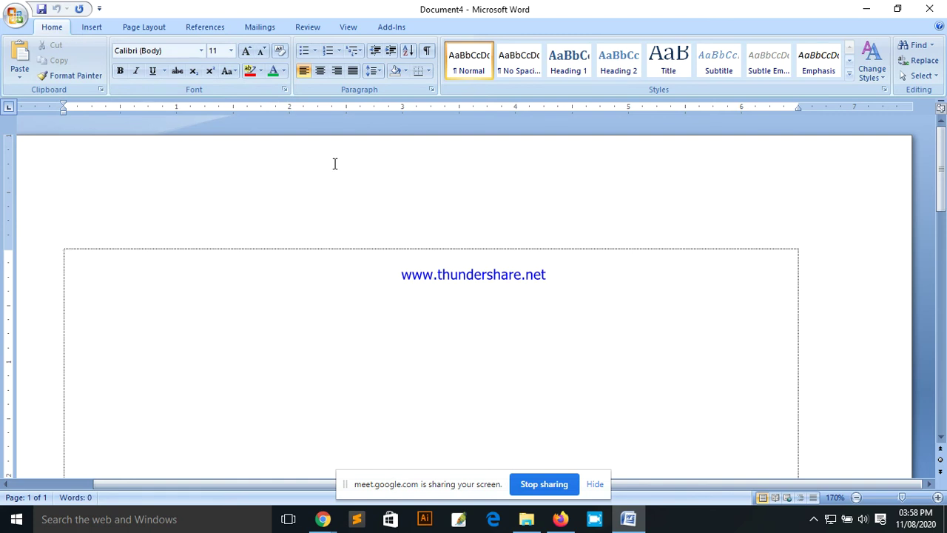
mouse_move(318, 524)
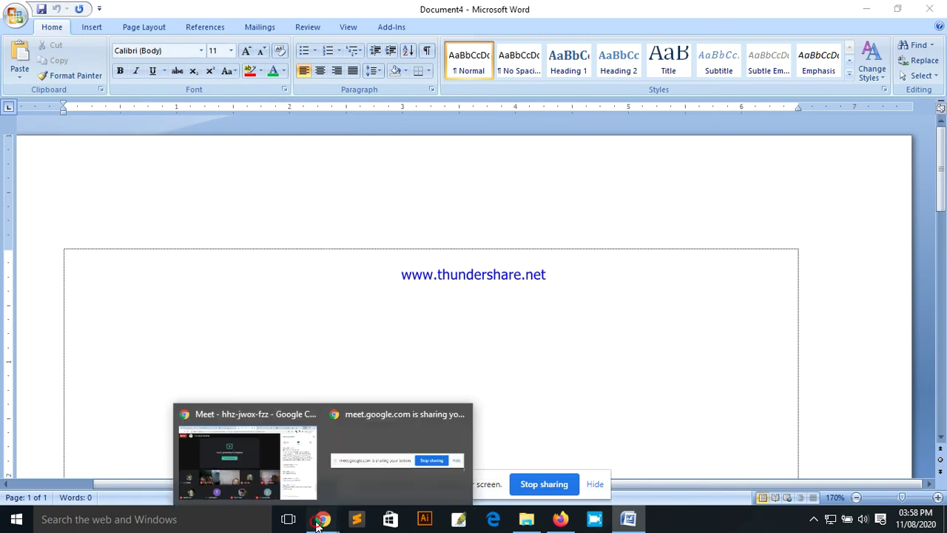
Step: Return to Google Meet, toggle the microphone until it ends muted, and restore the browser window
click(261, 455)
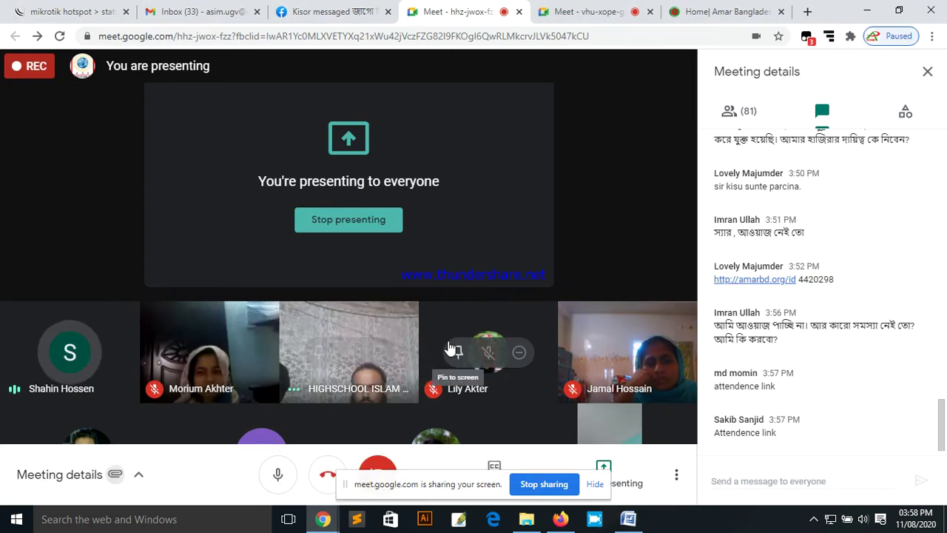
mouse_move(502, 304)
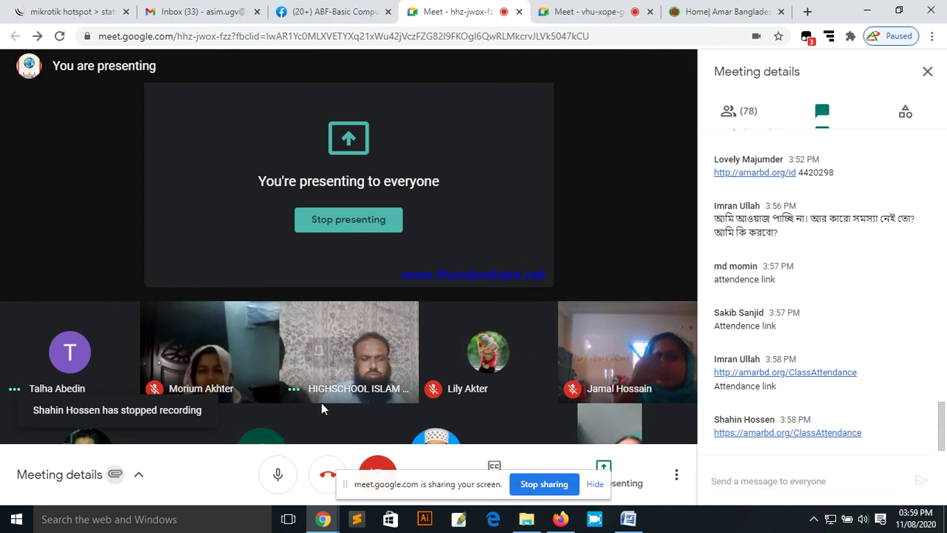
click(278, 477)
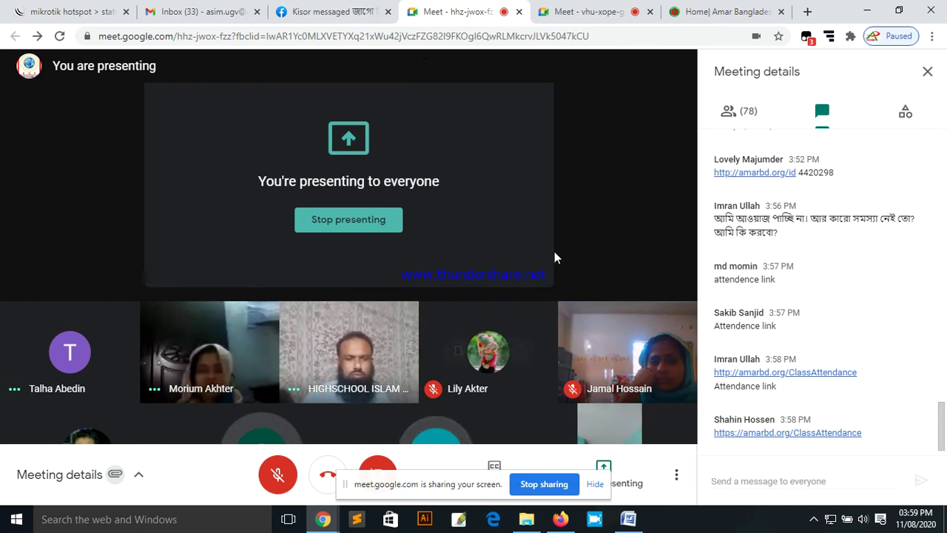
click(279, 474)
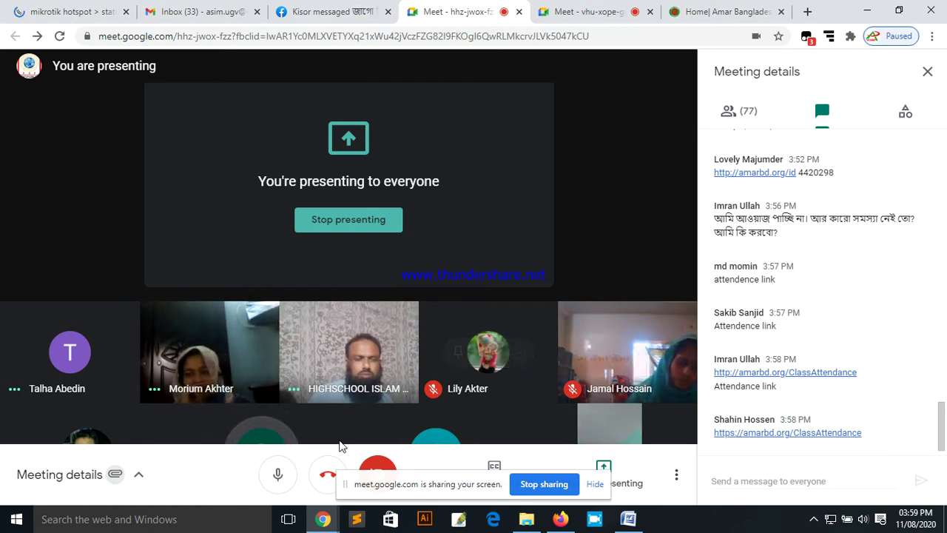
click(278, 477)
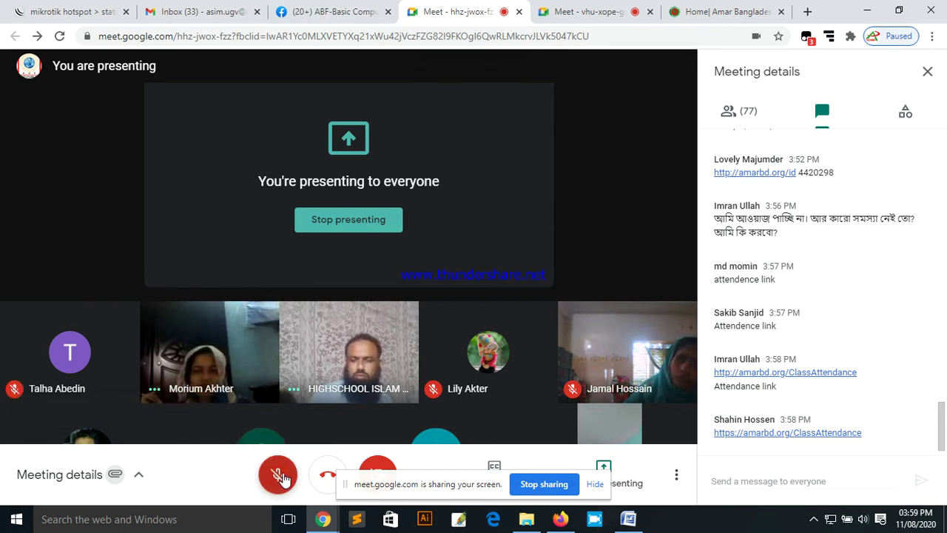
click(279, 477)
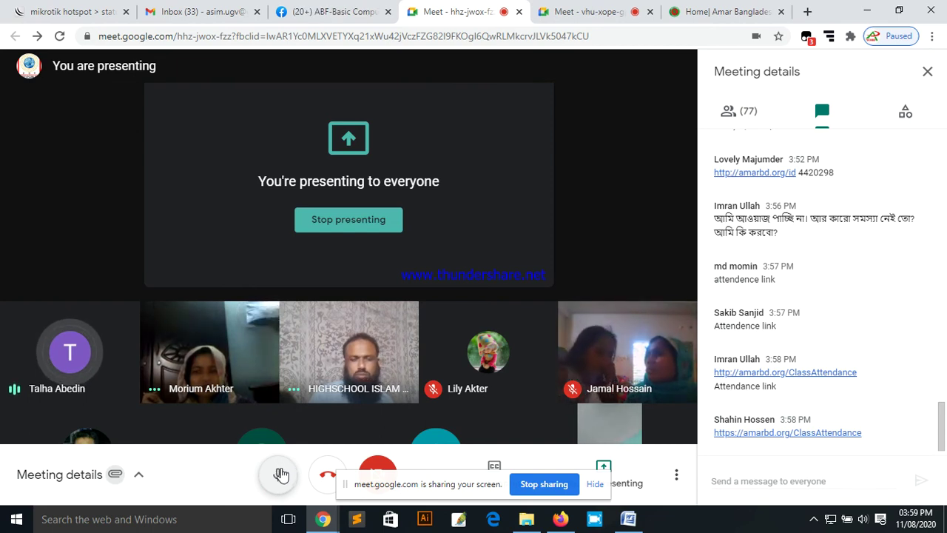
click(280, 473)
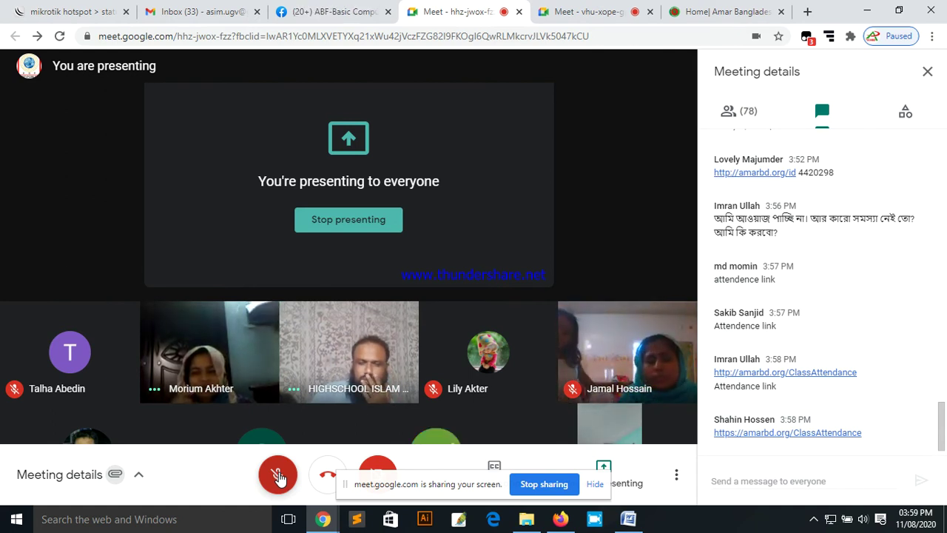
double_click(839, 7)
Step: Open abf-2.docx from Word's Recent Documents, checking Meet and minimizing it again
click(864, 13)
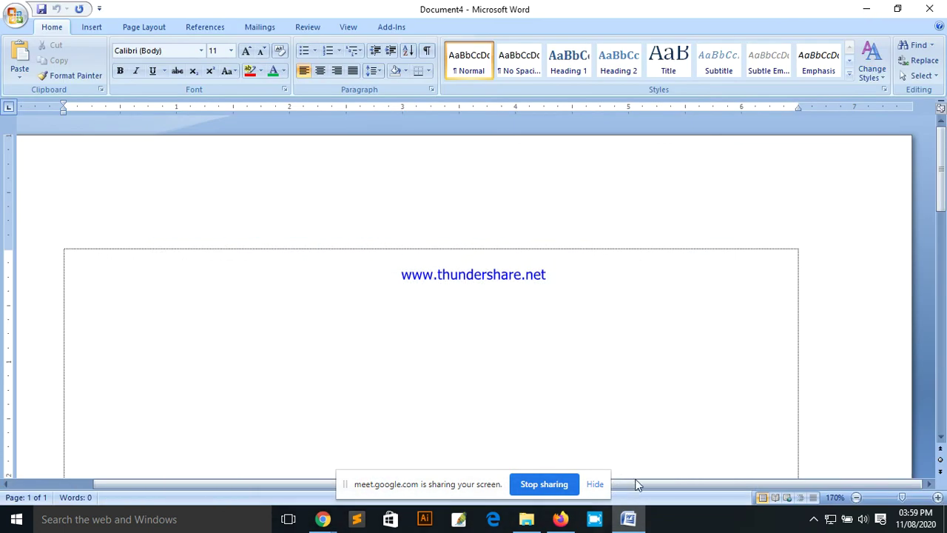
click(16, 16)
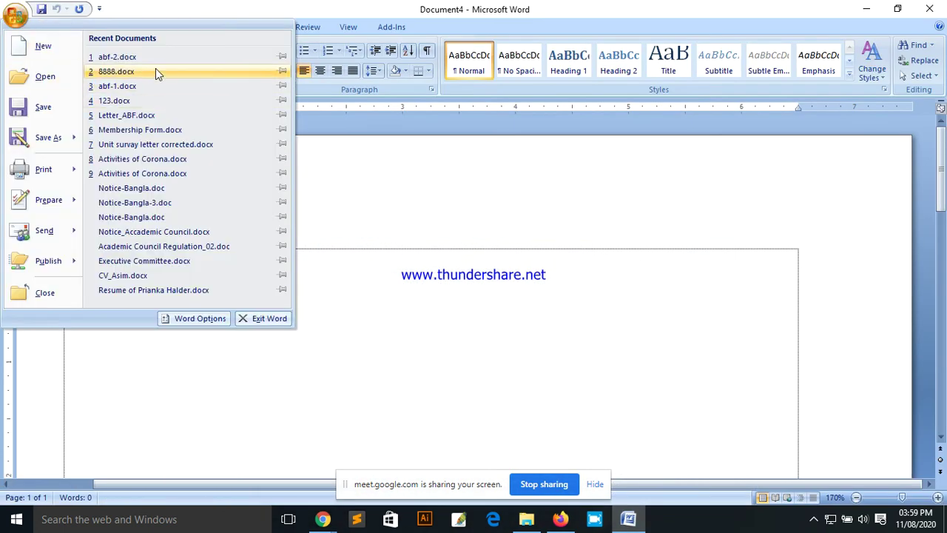
click(134, 56)
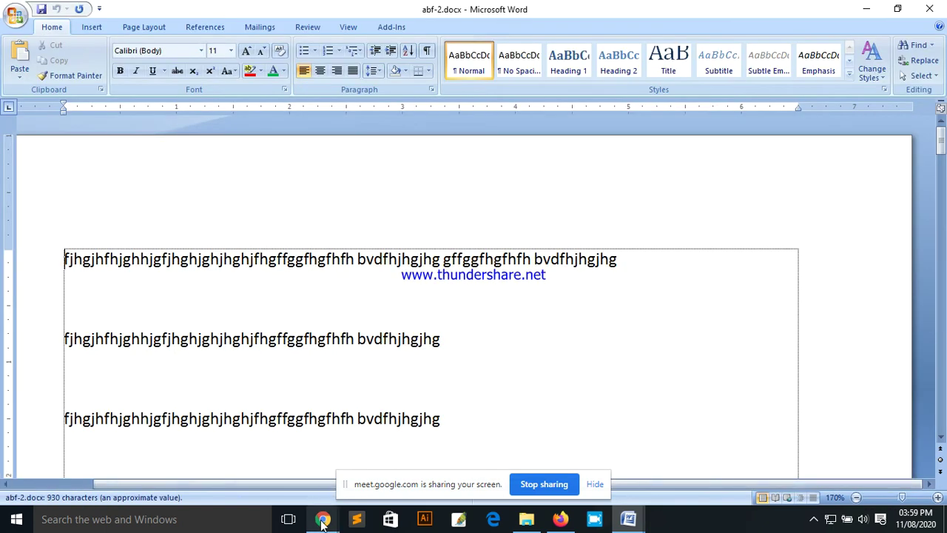
mouse_move(323, 518)
click(249, 460)
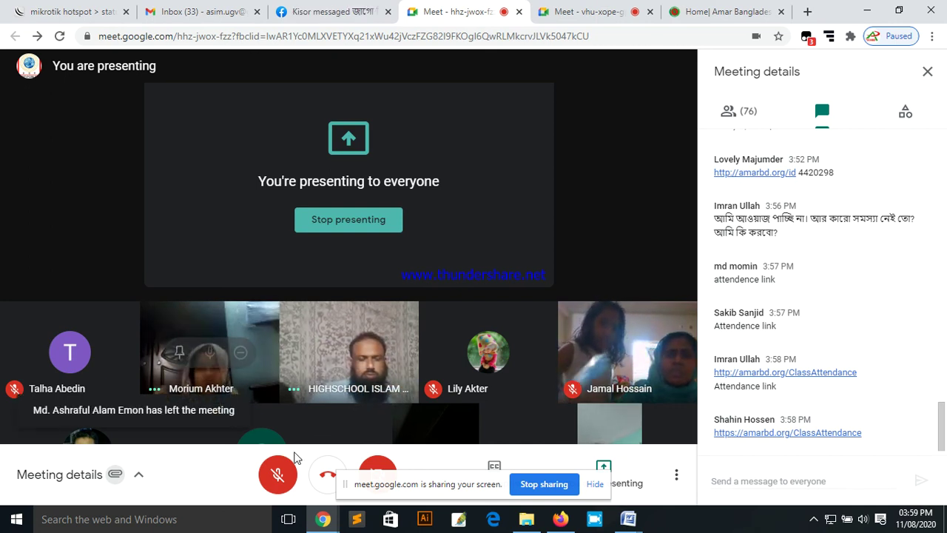
click(866, 11)
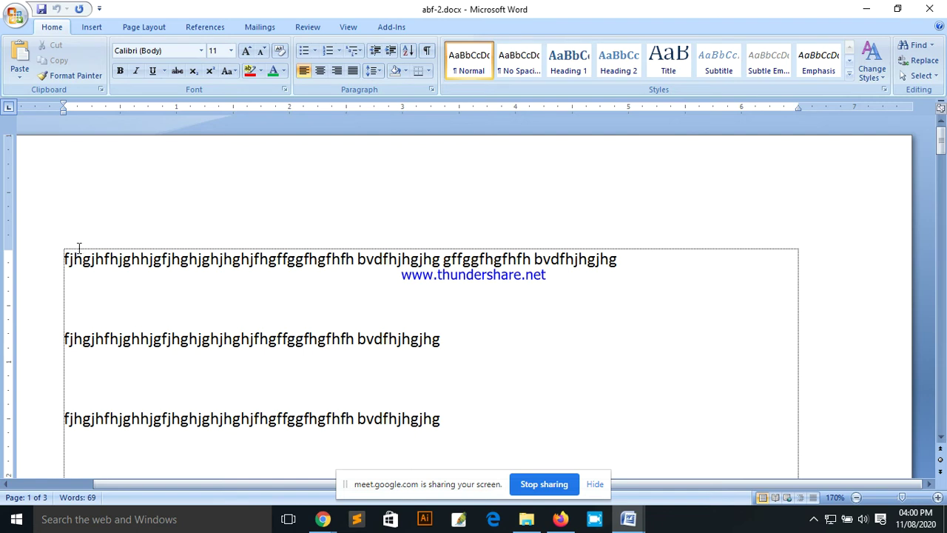
drag(66, 259, 445, 367)
scroll(446, 365, down, 15)
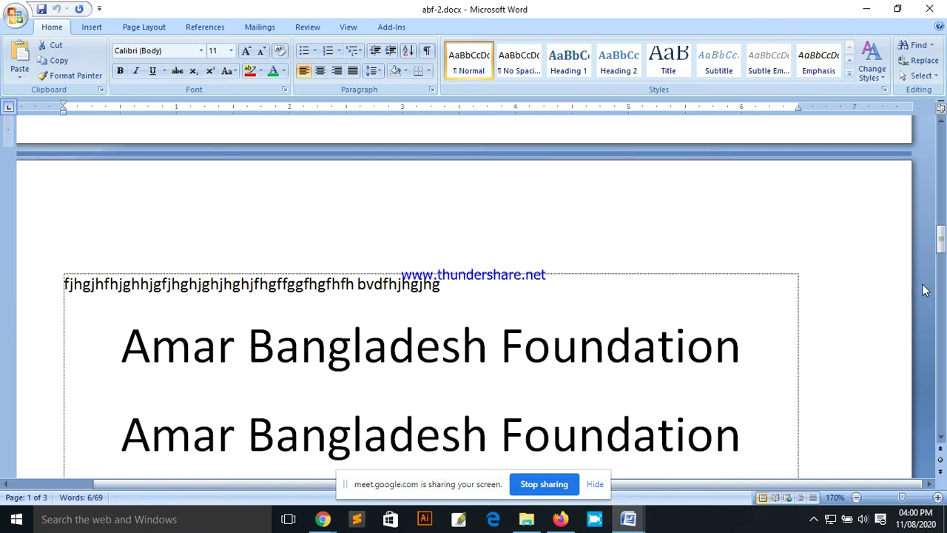
drag(941, 235, 940, 126)
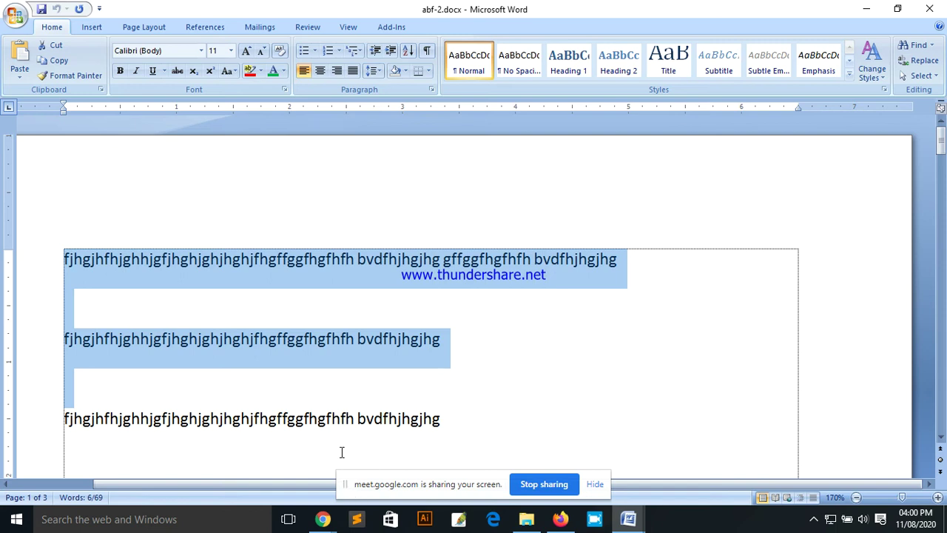
click(323, 519)
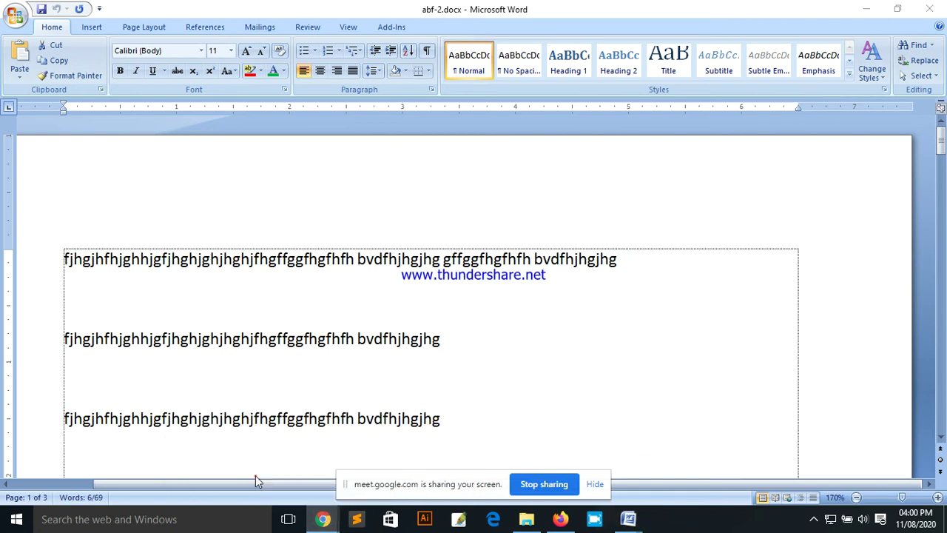
click(256, 475)
mouse_move(272, 484)
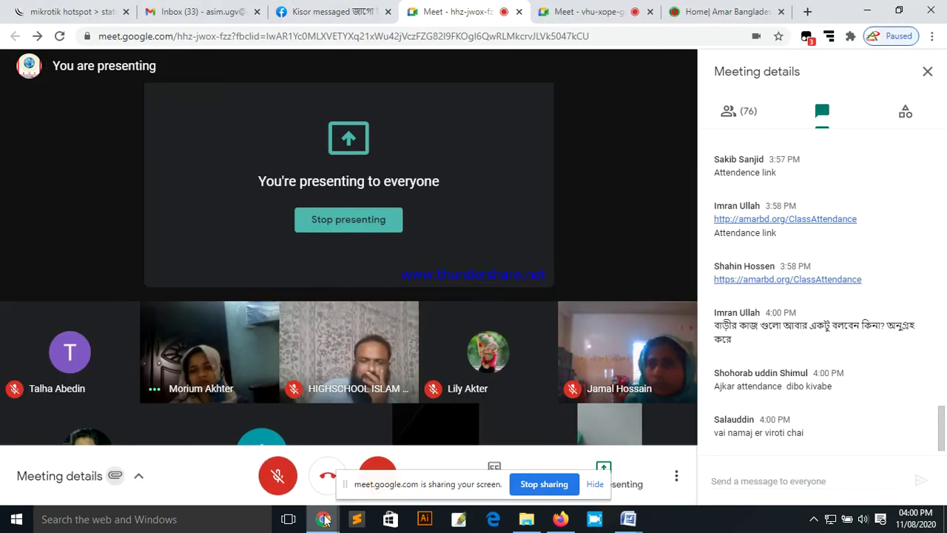
click(274, 483)
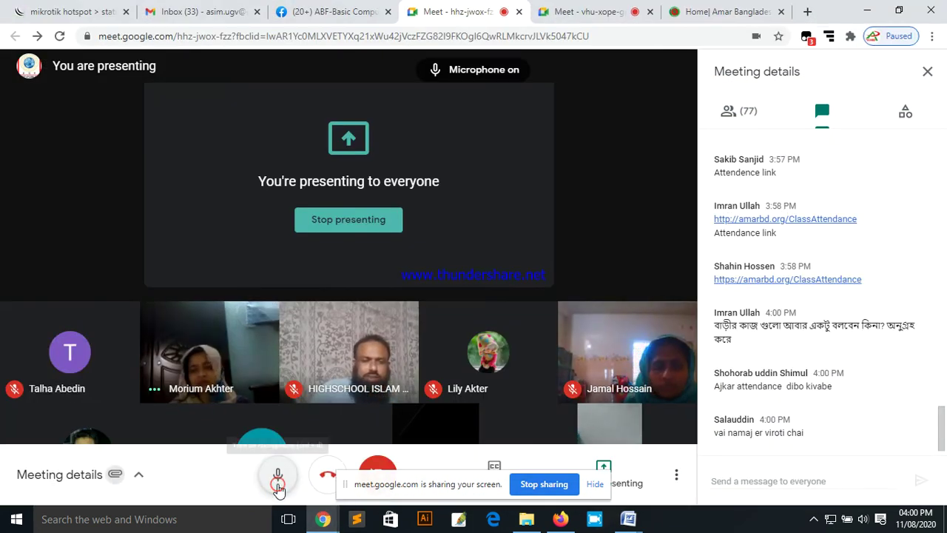
click(866, 10)
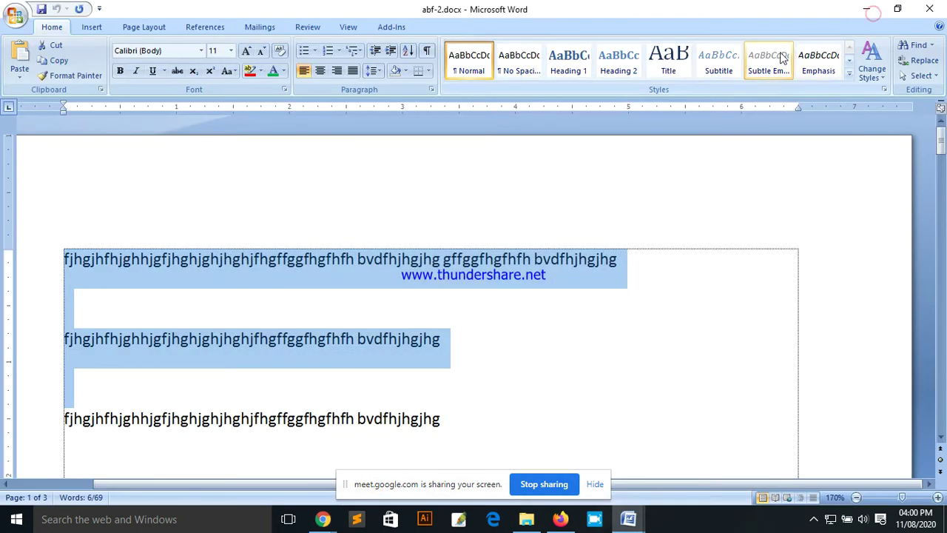
click(480, 337)
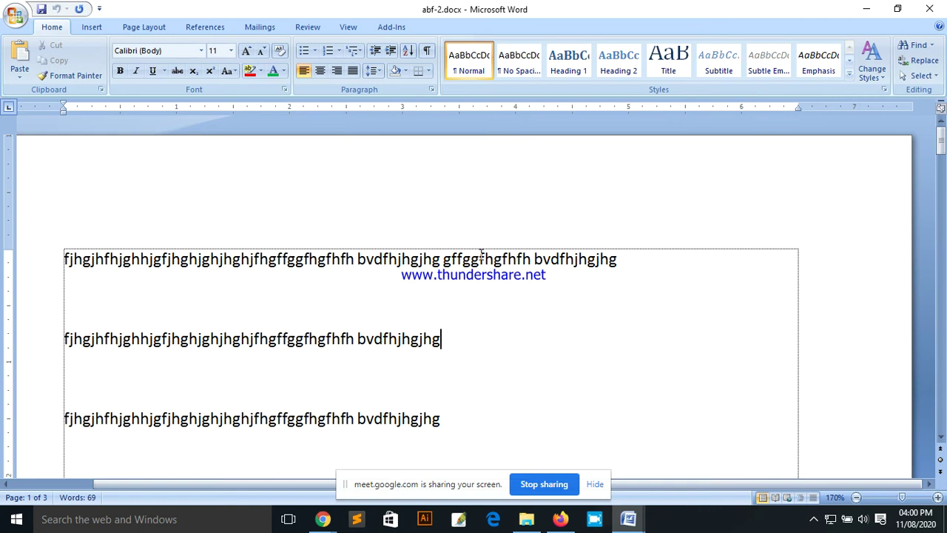
mouse_move(322, 519)
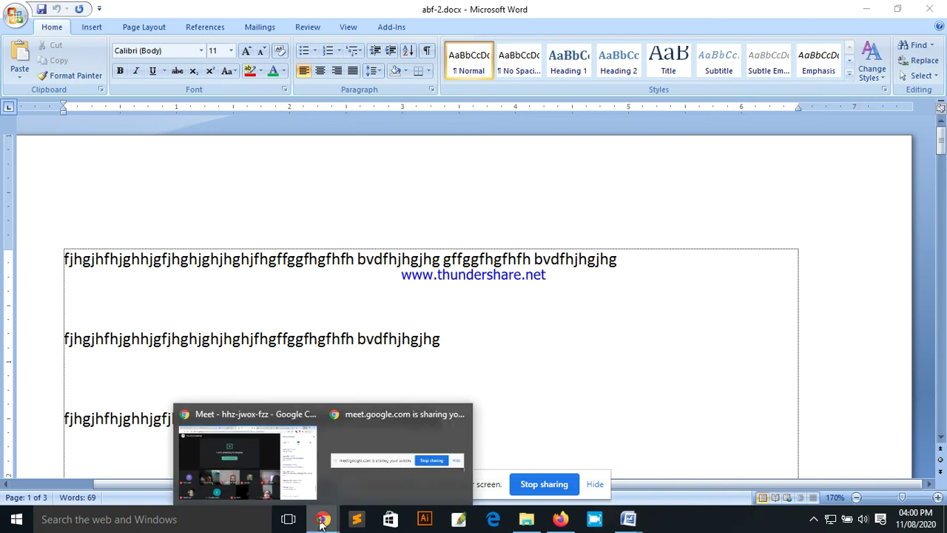
Step: Practise selecting the first line's opening words by dragging, then clear the selection
click(262, 463)
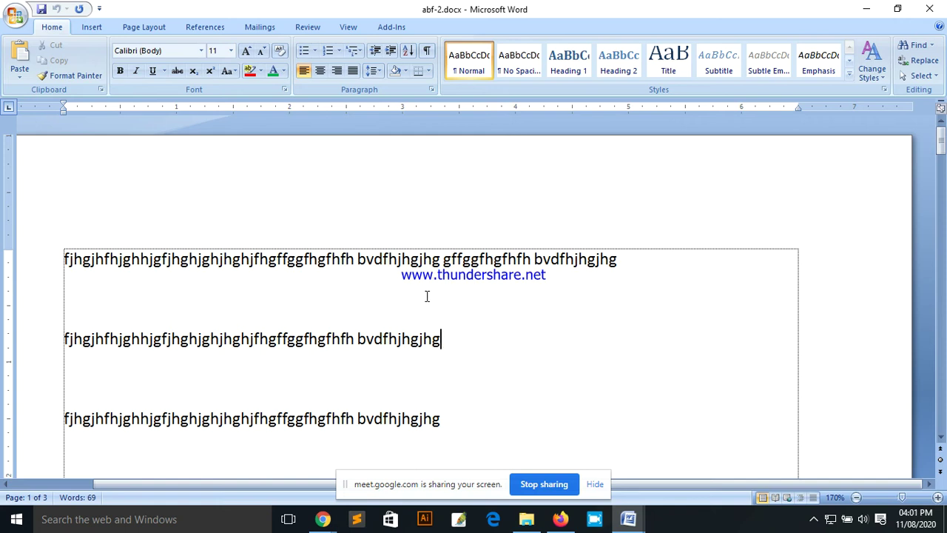
click(51, 265)
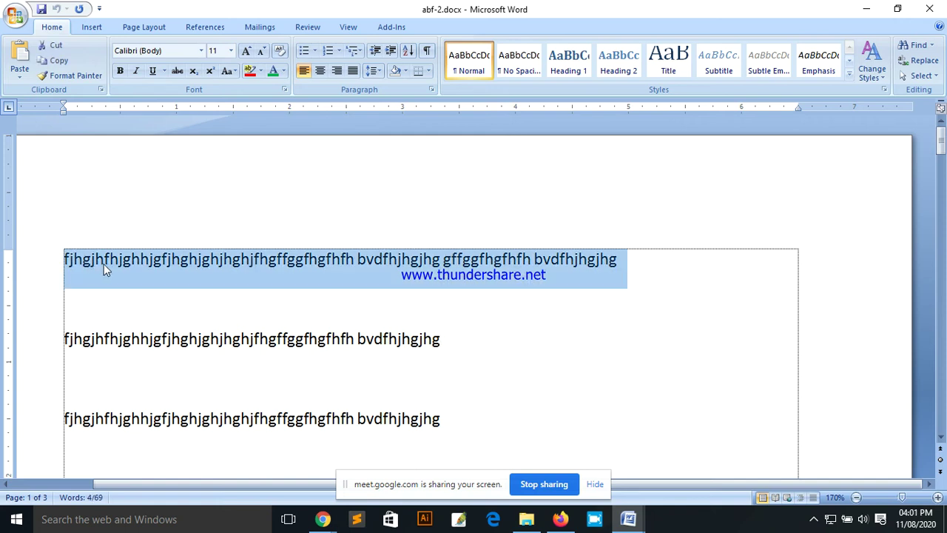
click(141, 266)
drag(62, 259, 356, 260)
click(356, 261)
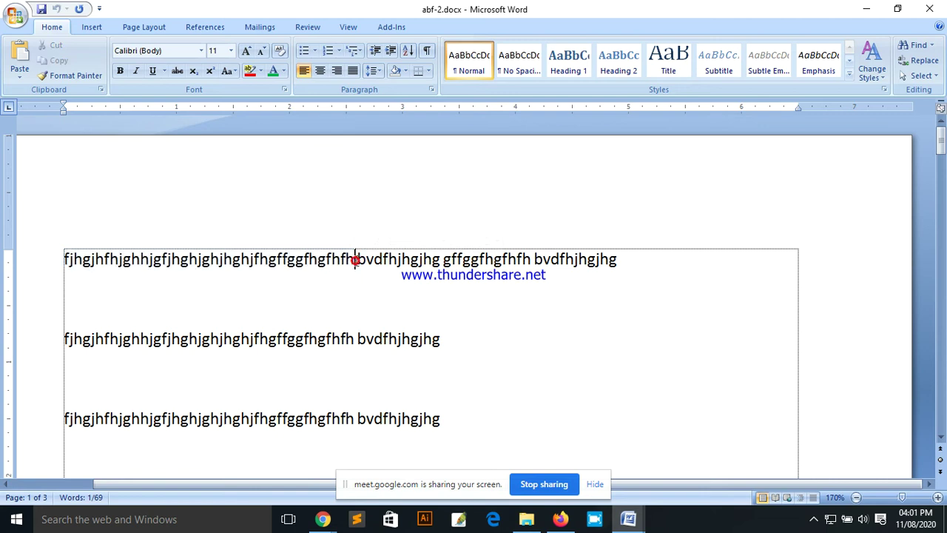
drag(63, 259, 358, 275)
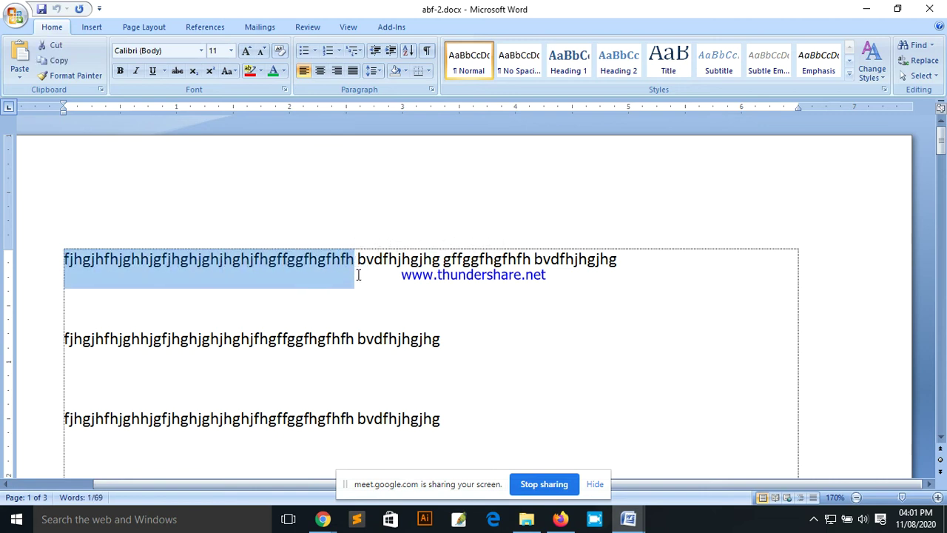
click(477, 300)
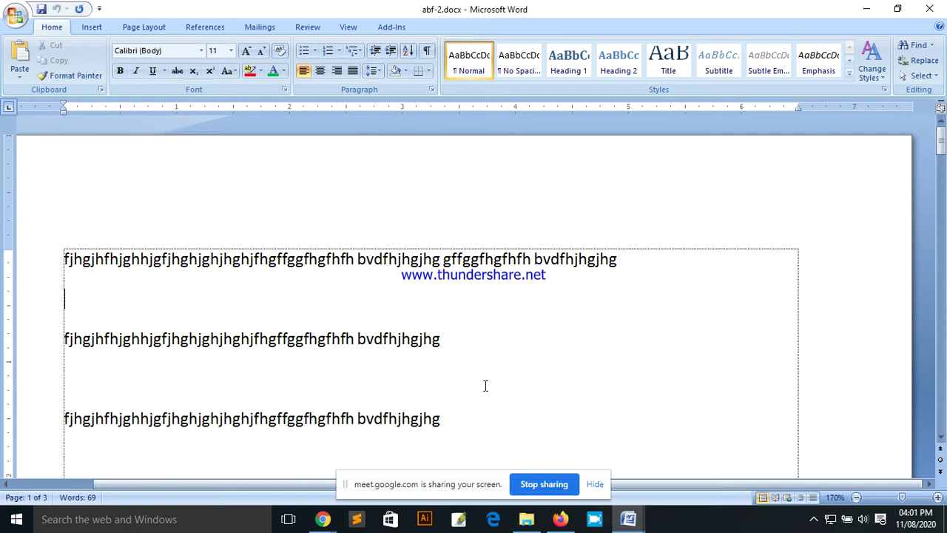
Step: Select the whole first line, by clicking its left margin and by dragging across it
mouse_move(323, 520)
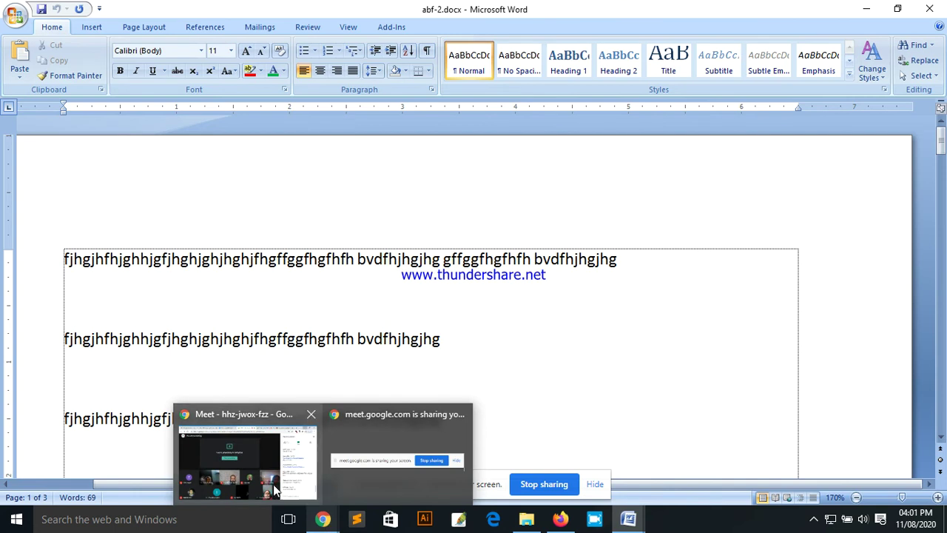
click(258, 484)
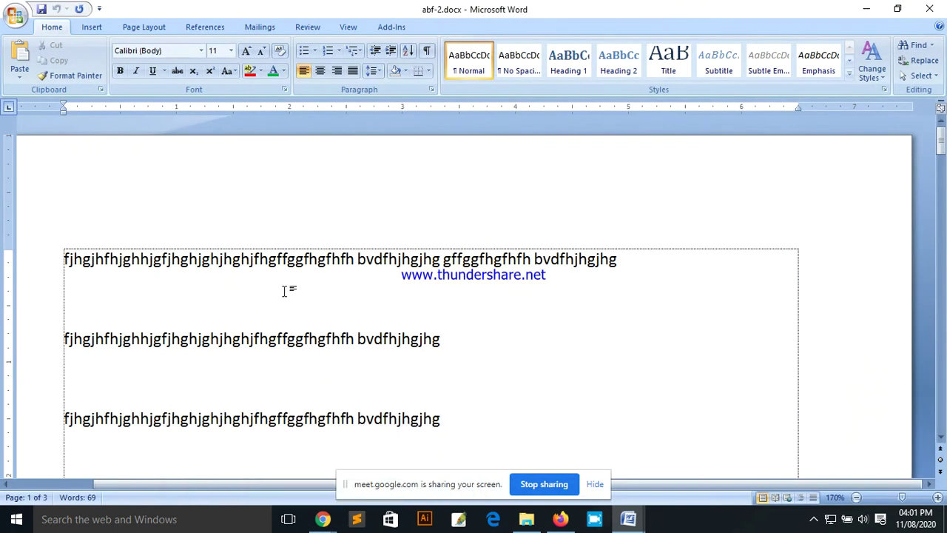
click(283, 291)
drag(59, 258, 363, 264)
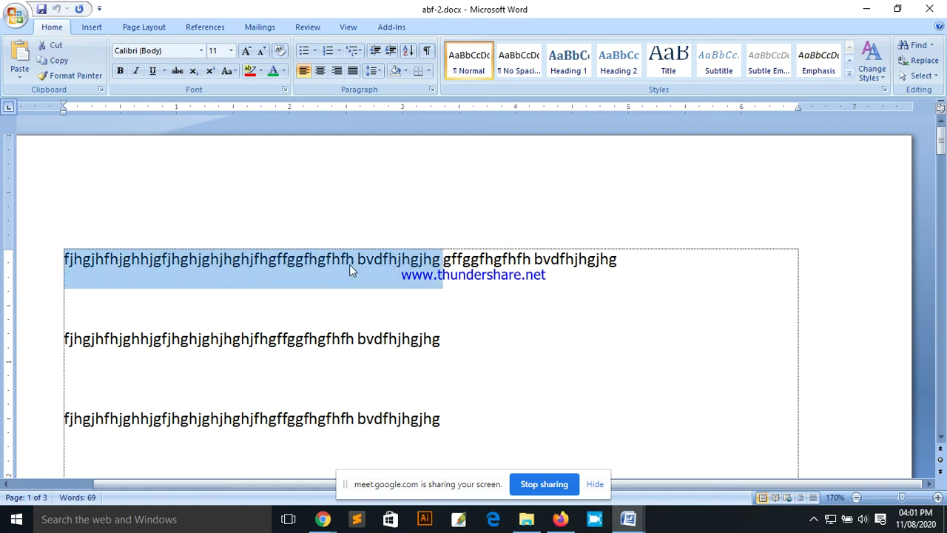
click(263, 275)
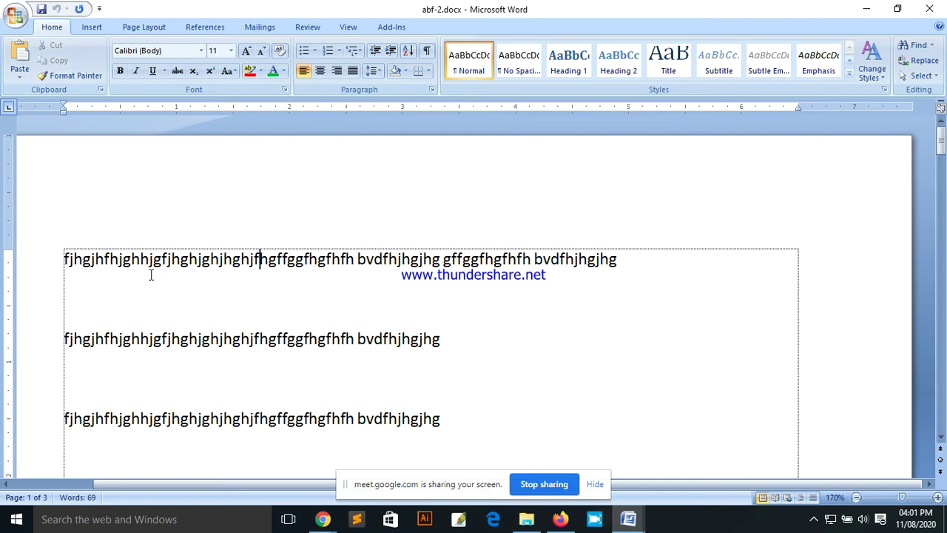
click(51, 260)
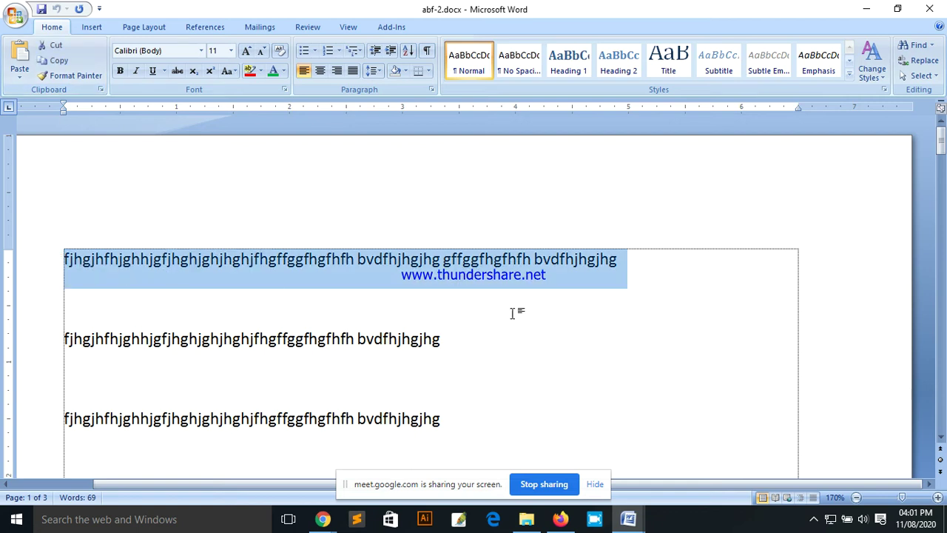
click(571, 287)
click(626, 258)
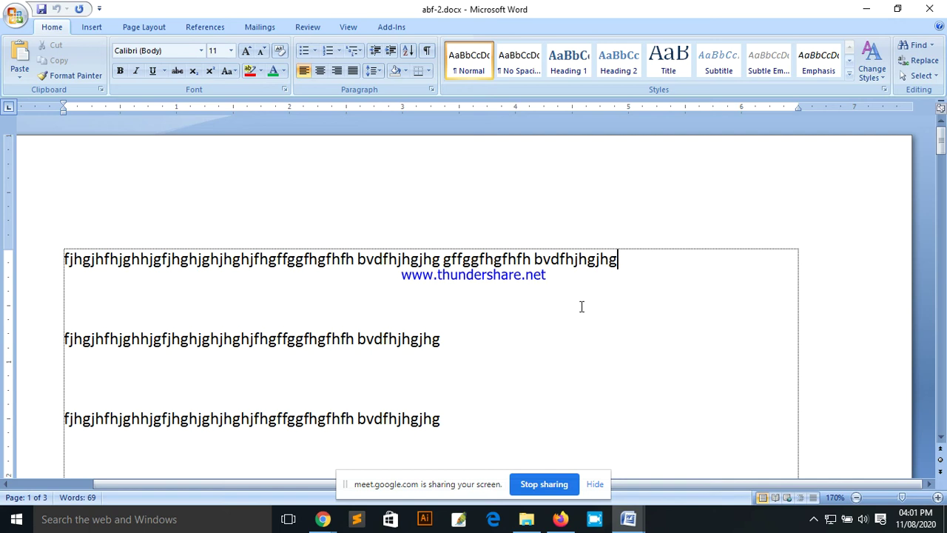
click(225, 279)
drag(63, 259, 628, 263)
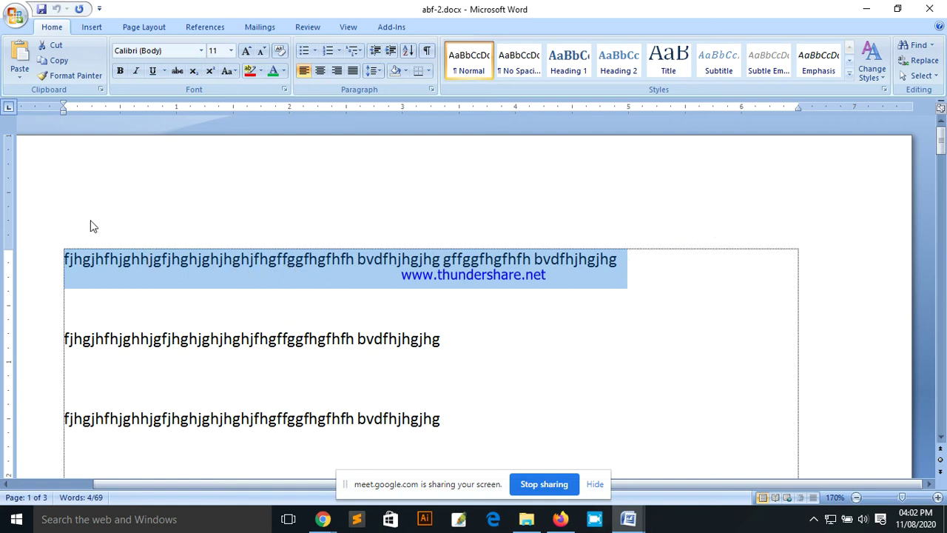
Step: Practise selecting the first paragraph by triple-clicking and dragging, then clear the selection
click(141, 270)
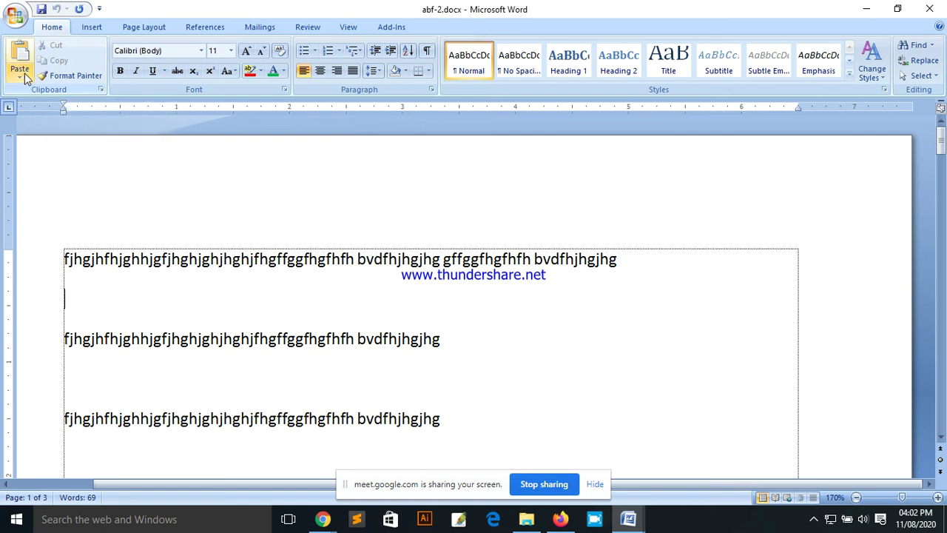
click(143, 259)
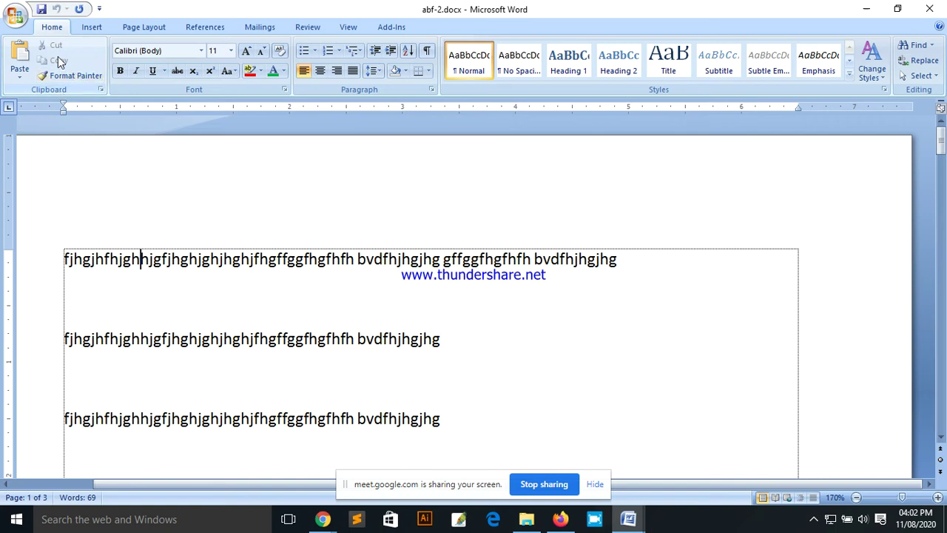
click(164, 266)
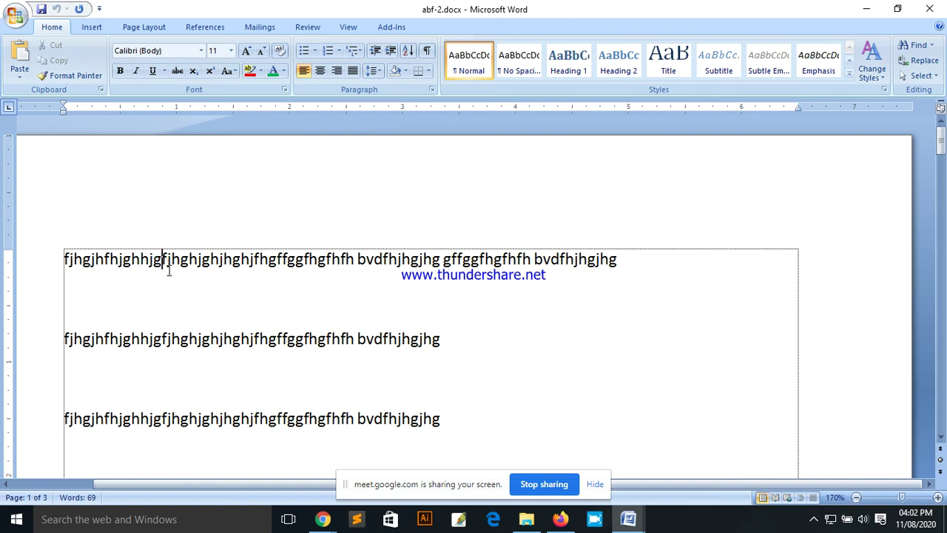
click(617, 262)
triple_click(335, 266)
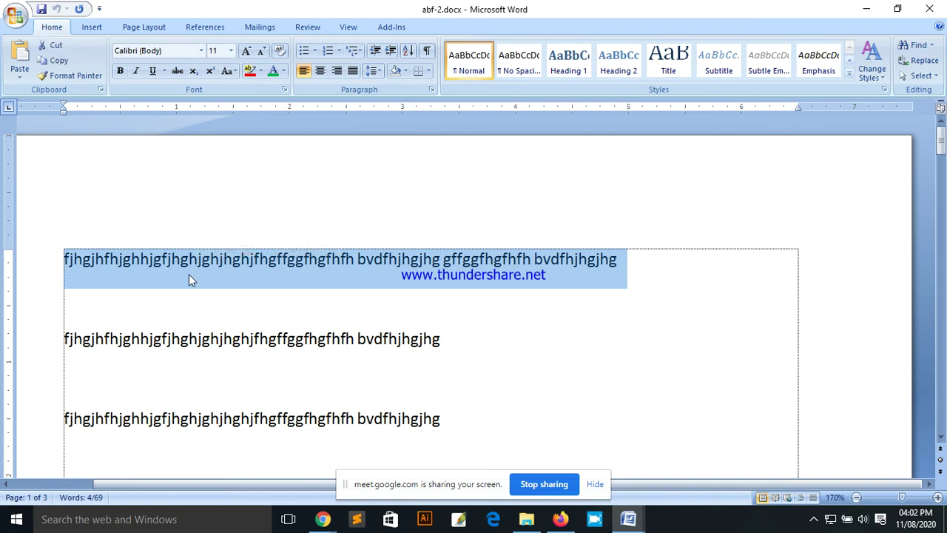
click(171, 270)
drag(57, 260, 617, 261)
click(321, 284)
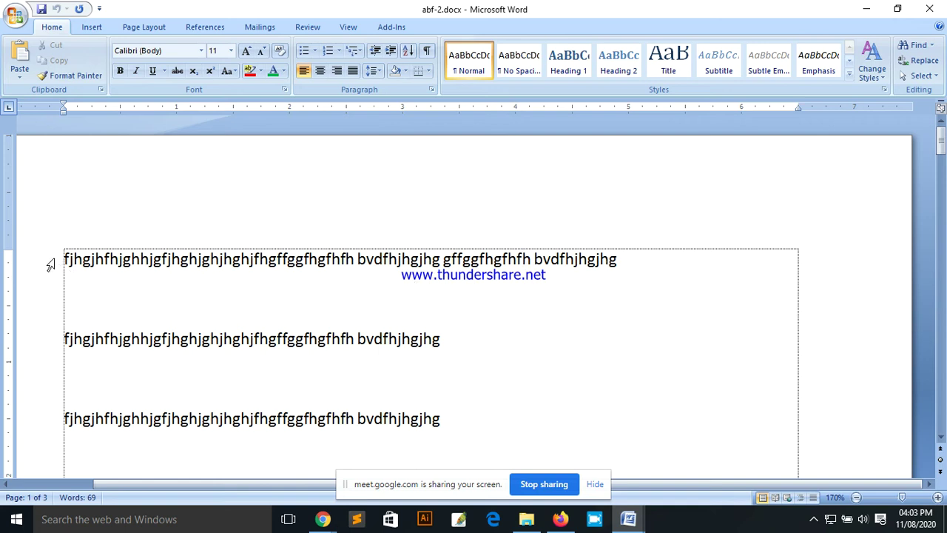
Step: Select the whole first line by dragging back from its end, and cut it
click(626, 260)
drag(622, 260, 206, 262)
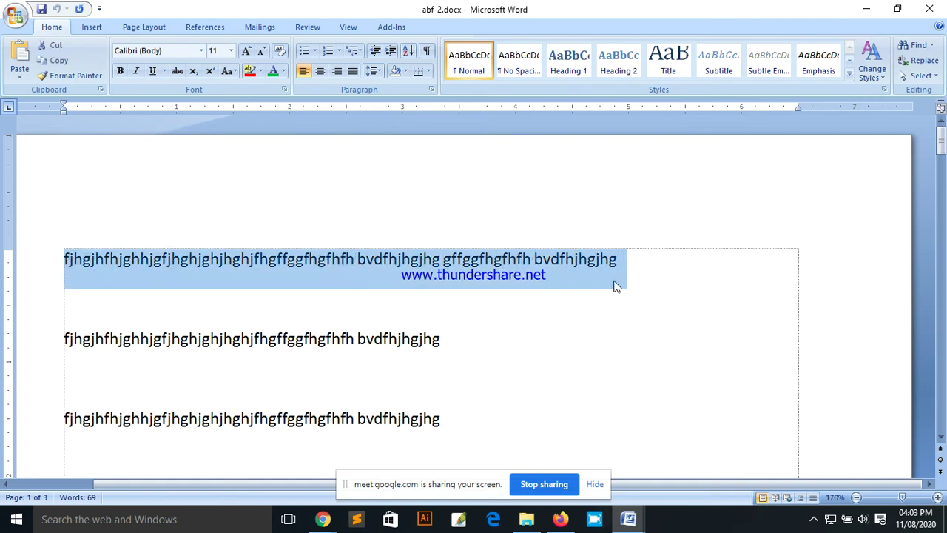
click(638, 268)
drag(624, 259, 266, 260)
drag(208, 267, 211, 264)
click(58, 46)
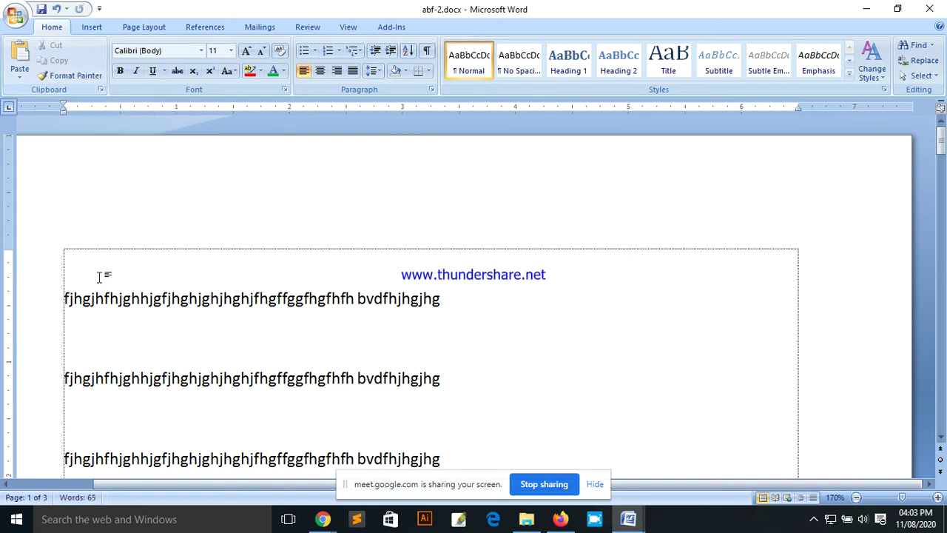
Step: Paste the cut sample line under the Amar Bangladesh Foundation heading on page 2 and select it
scroll(501, 269, down, 15)
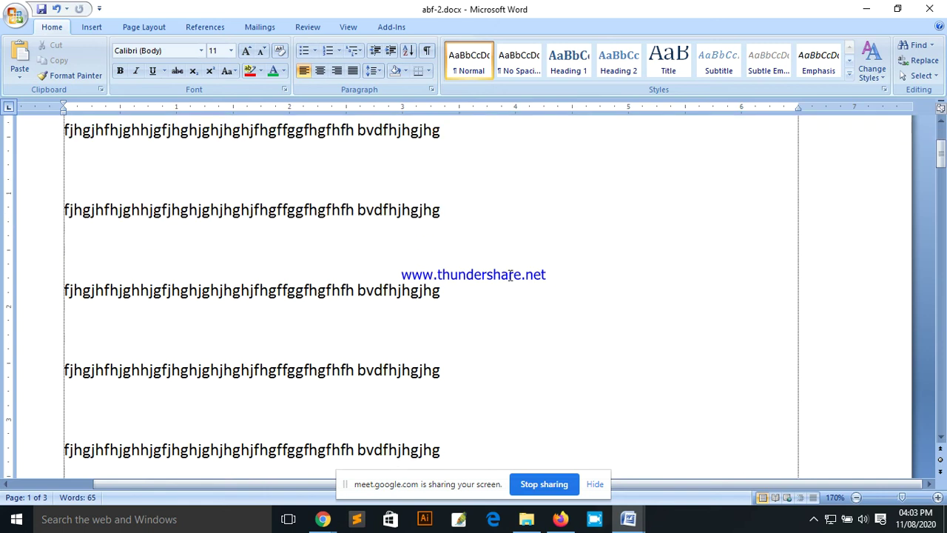
scroll(517, 295, down, 12)
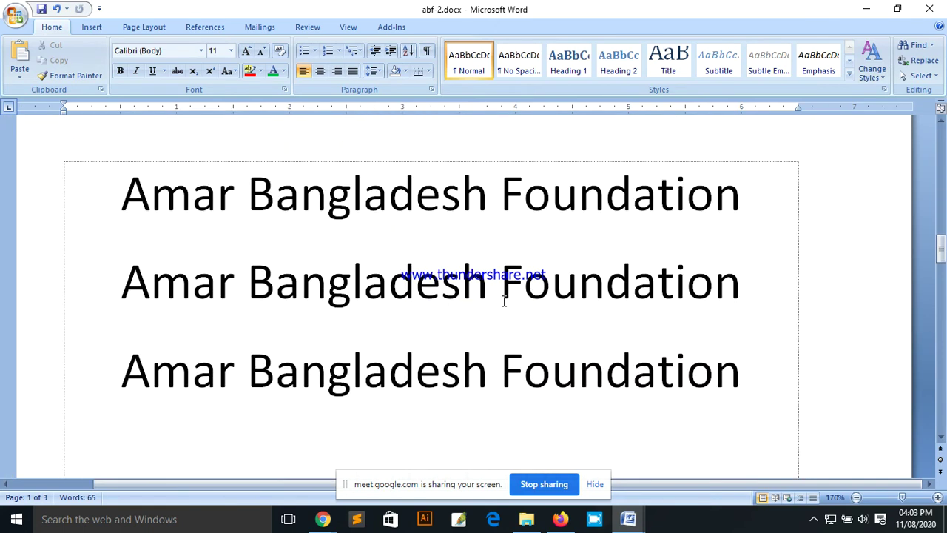
scroll(465, 322, down, 5)
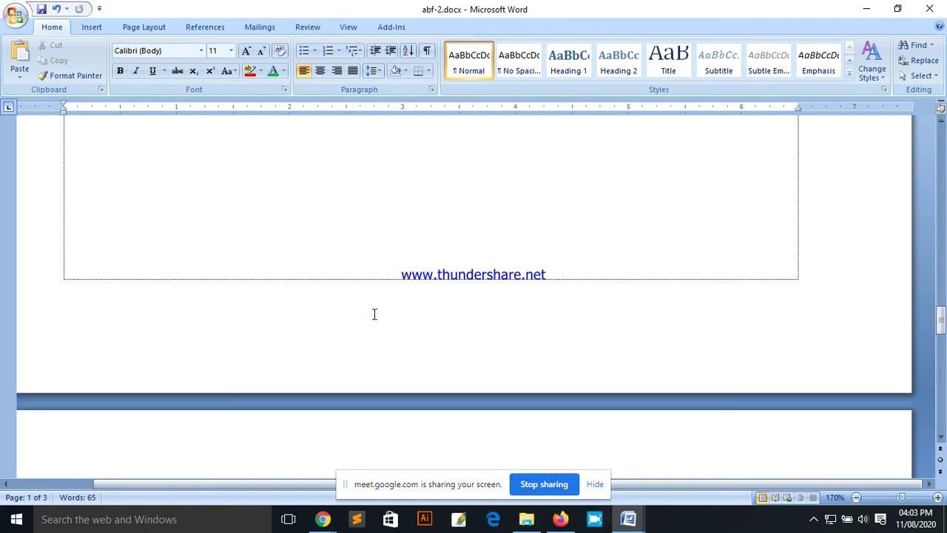
scroll(402, 301, up, 3)
click(368, 324)
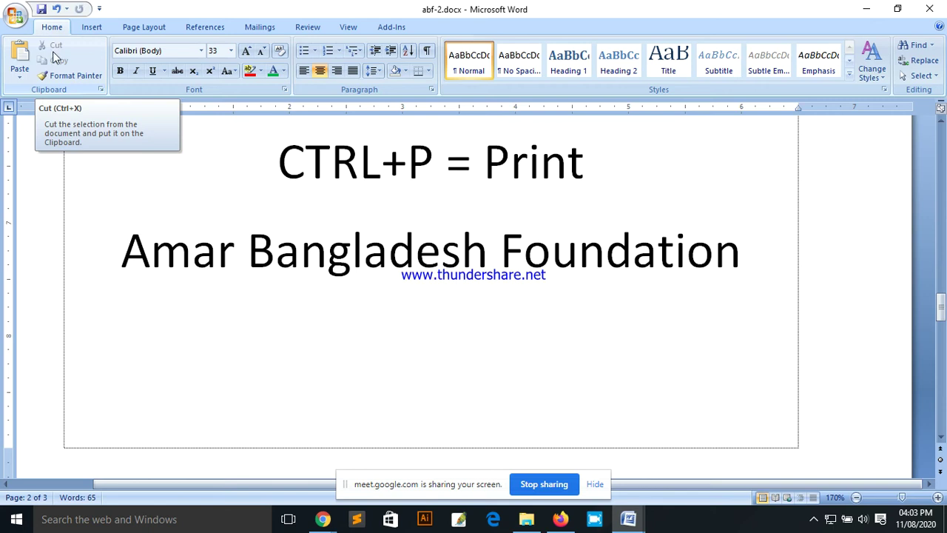
click(19, 77)
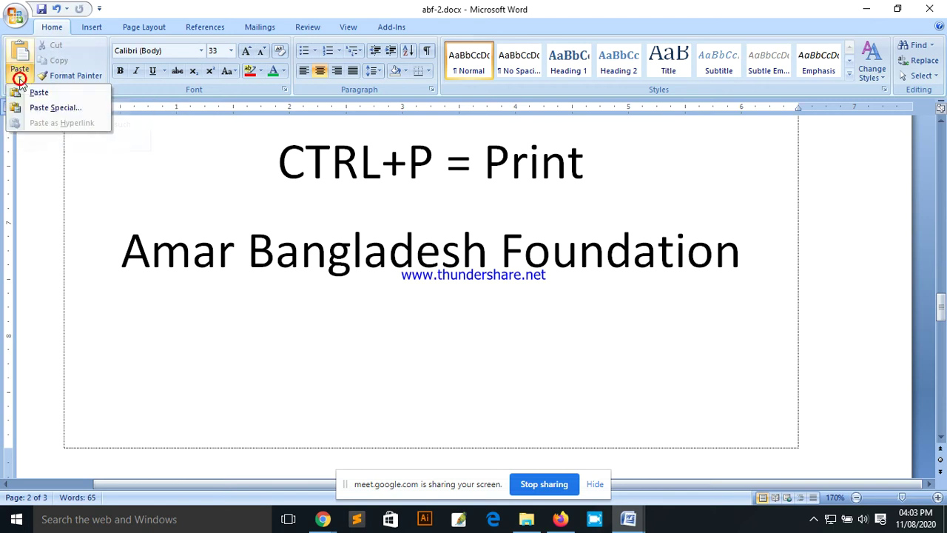
click(62, 95)
click(189, 317)
drag(636, 313, 99, 328)
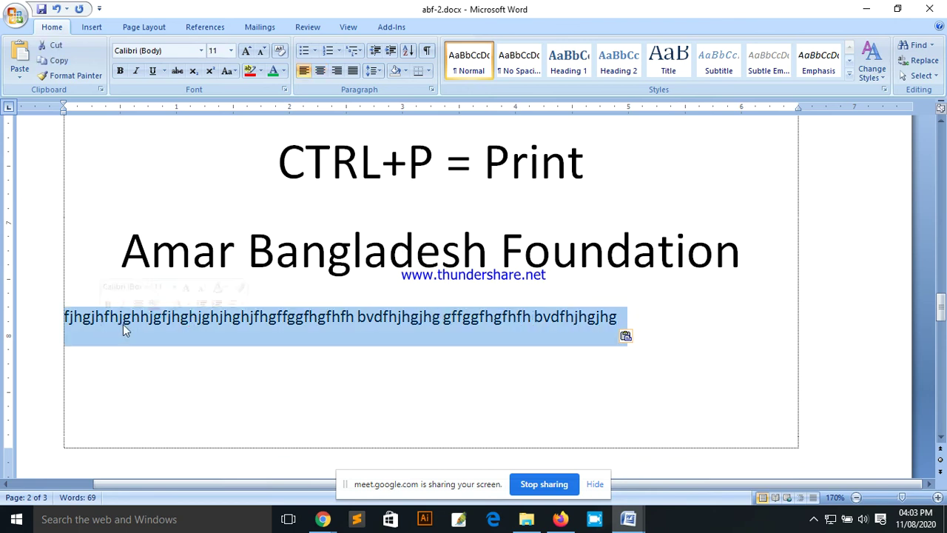
drag(941, 311, 942, 140)
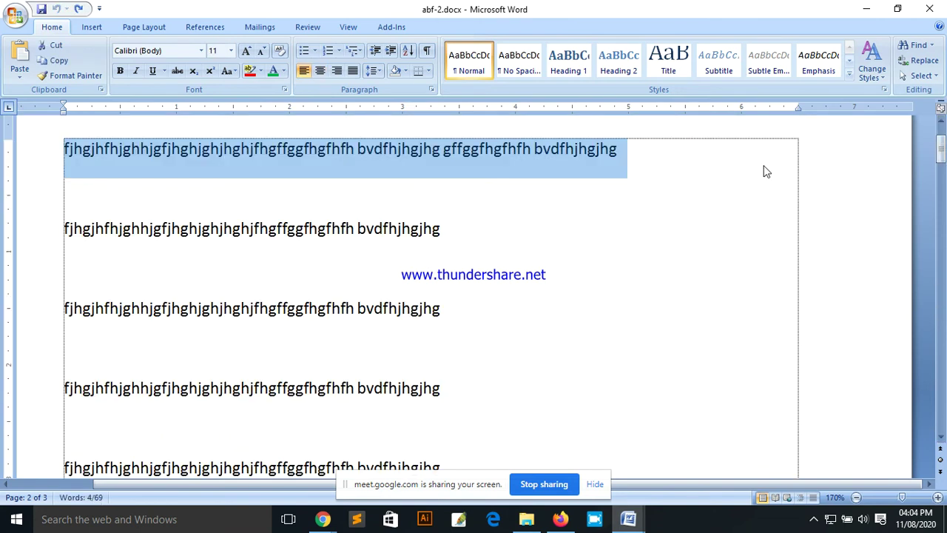
Step: Cut the long first line ending in gffggfhgfhfh bvdfhjhgjhg
click(655, 186)
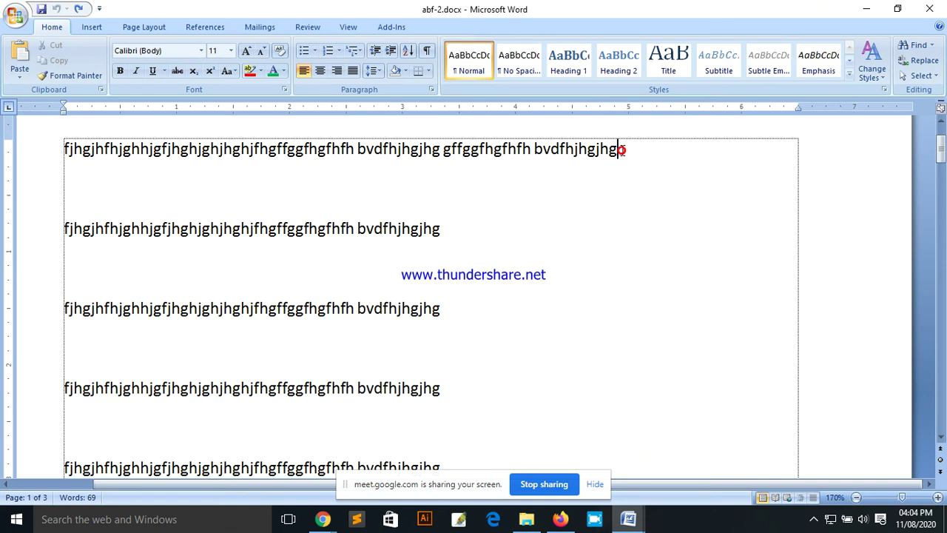
drag(623, 150, 239, 144)
drag(109, 151, 108, 154)
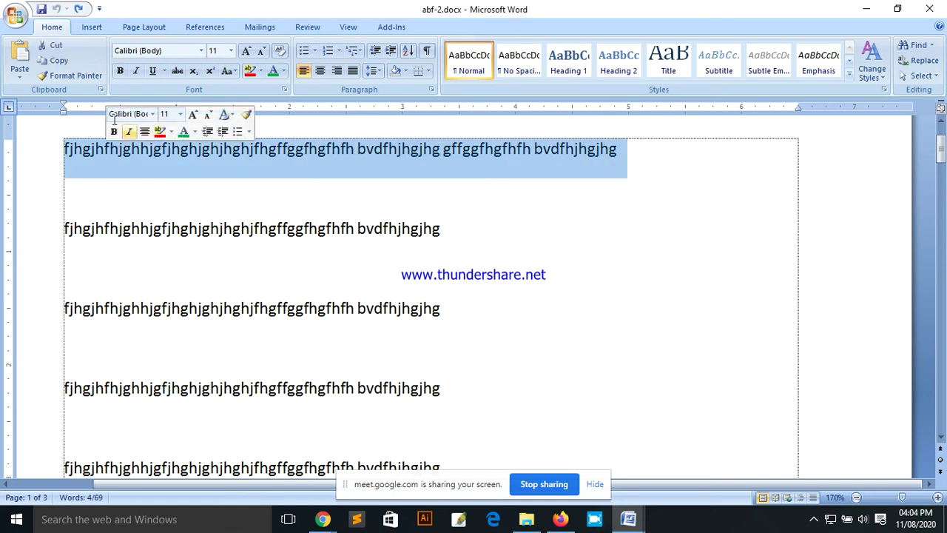
click(52, 45)
Step: Paste the cut line onto the empty line near the page end and select it
scroll(362, 198, down, 1)
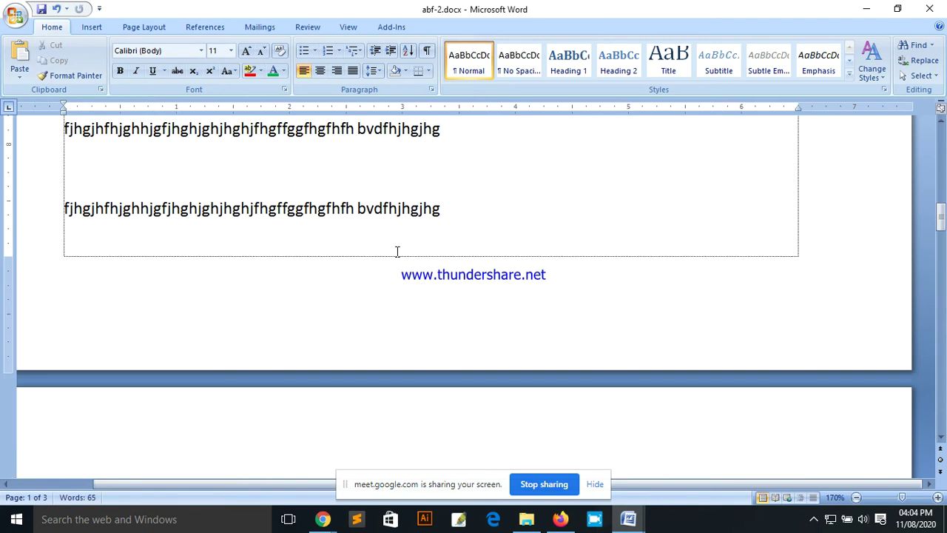
click(208, 182)
click(63, 169)
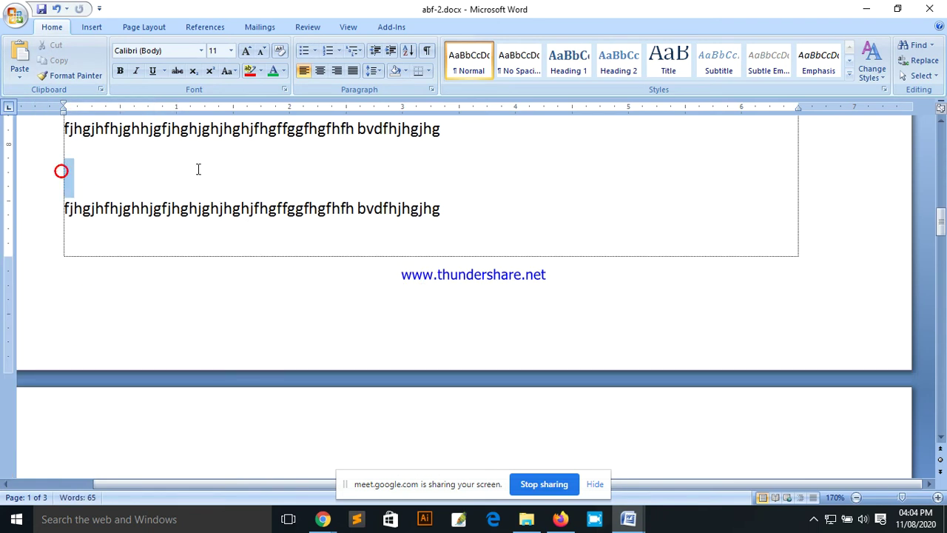
click(72, 166)
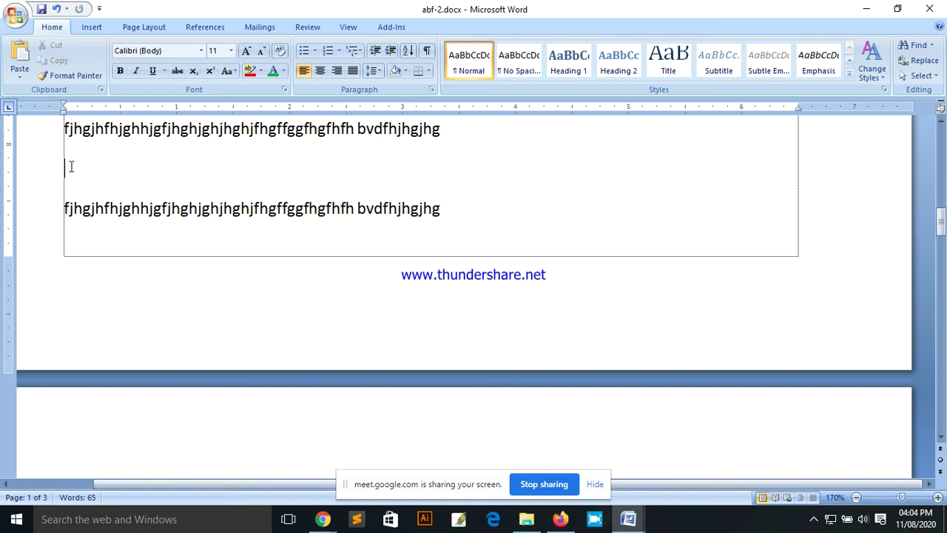
click(19, 72)
click(39, 93)
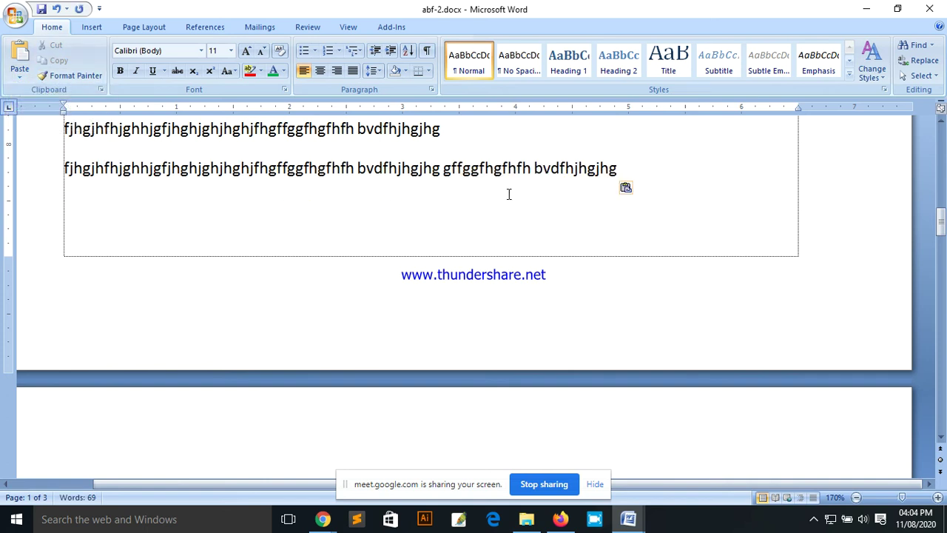
click(628, 168)
drag(629, 169, 65, 171)
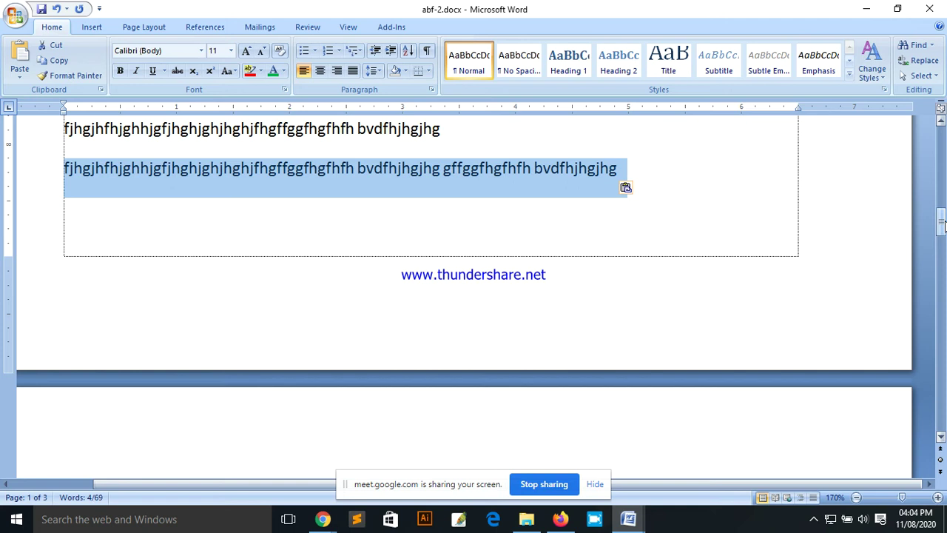
drag(942, 232, 942, 208)
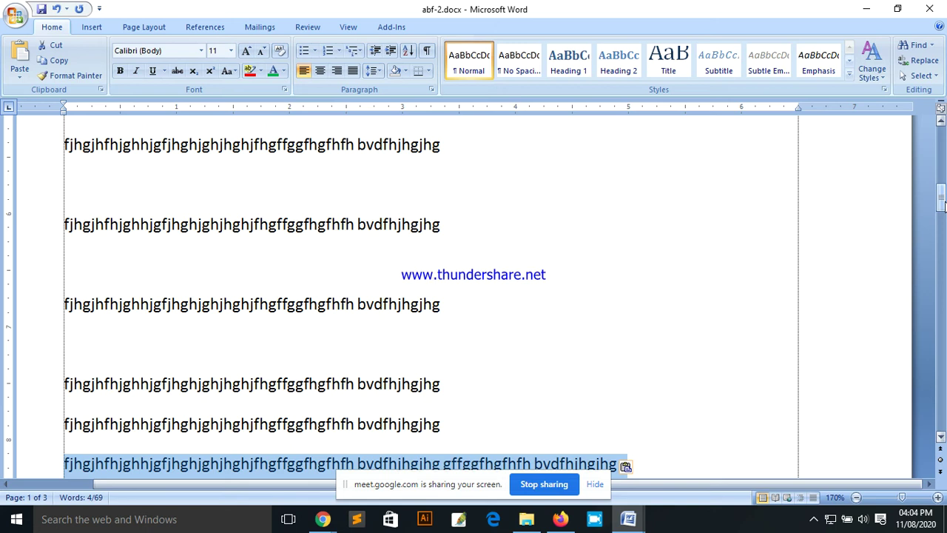
drag(942, 205, 942, 159)
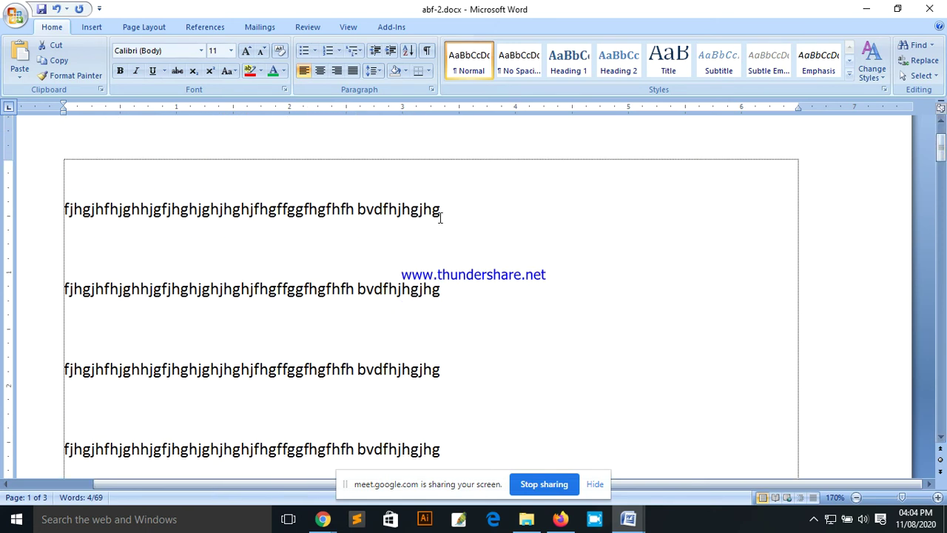
Step: Append the word 'Bangladesh' after bvdfhjhgjhg at the end of the first line
drag(447, 212, 355, 219)
click(392, 222)
drag(444, 209, 359, 212)
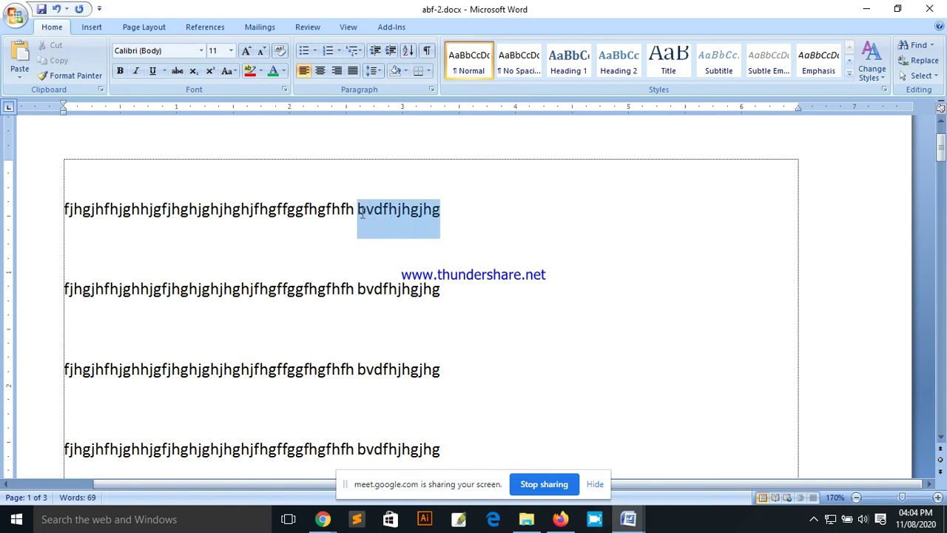
click(449, 212)
text(Va)
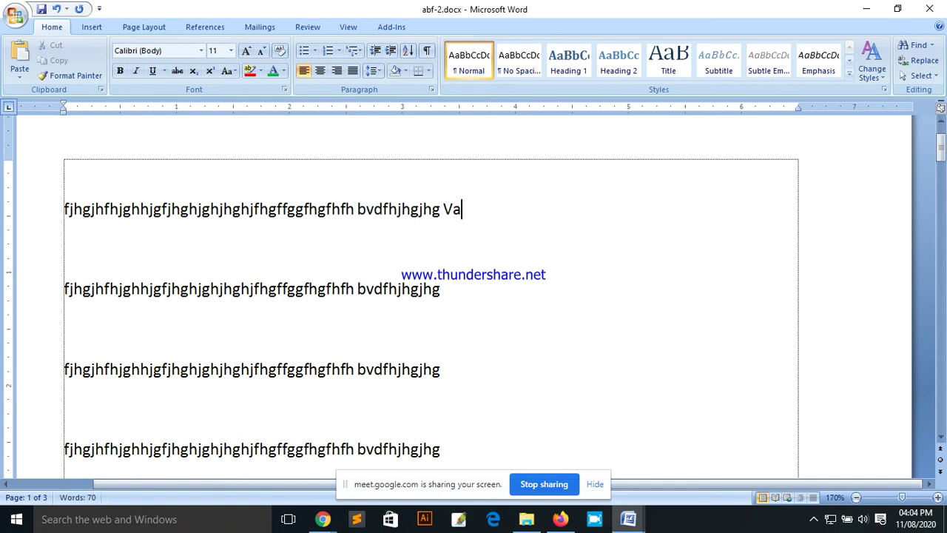
key(BackSpace)
key(BackSpace)
text(Bangladesh)
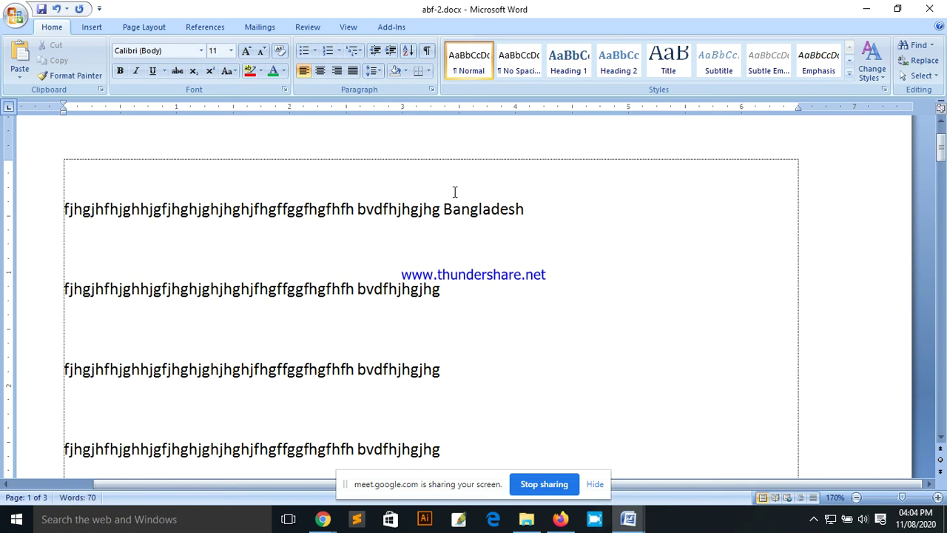
drag(443, 210, 526, 213)
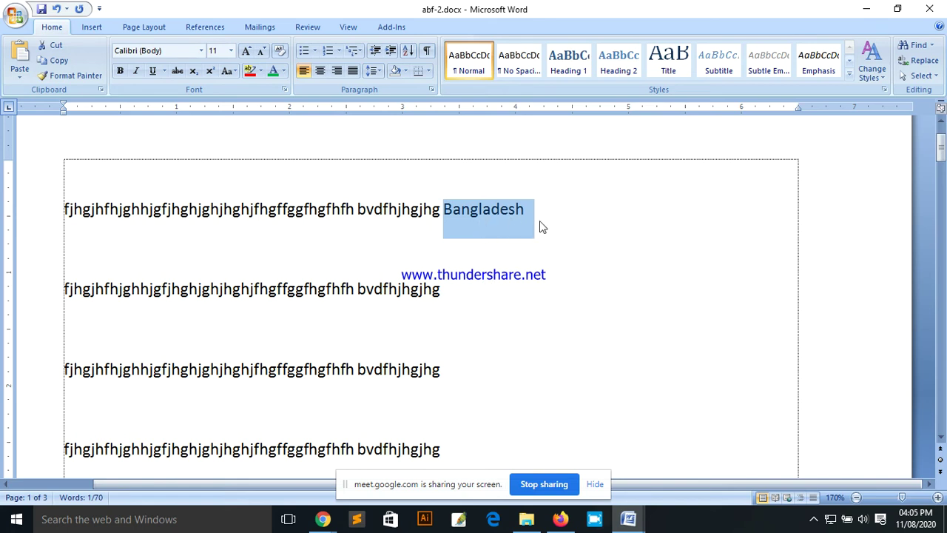
click(540, 221)
drag(527, 209, 443, 211)
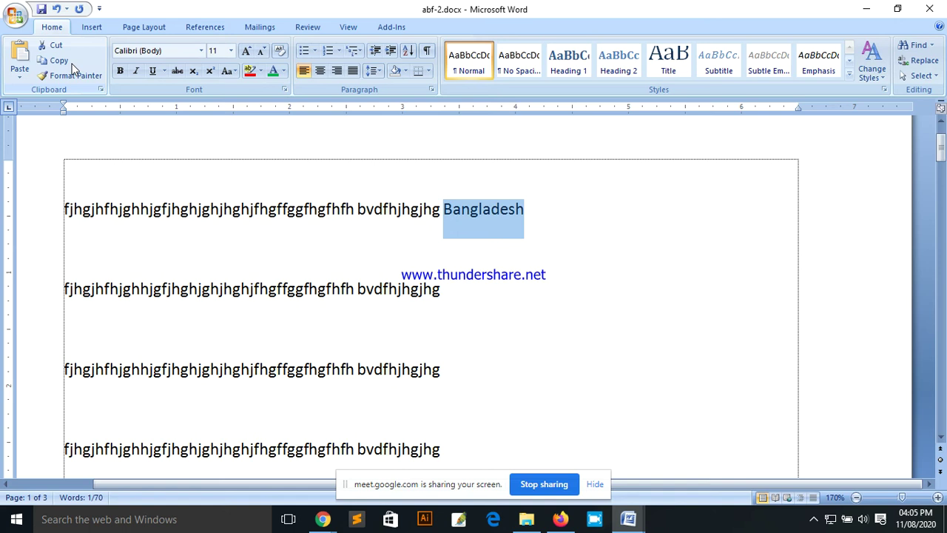
click(862, 519)
scroll(828, 486, up, 4)
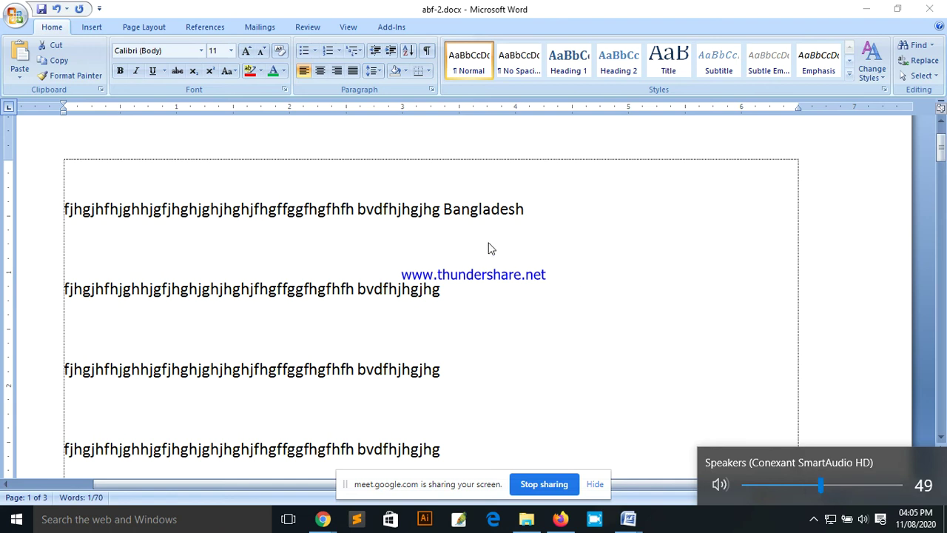
double_click(456, 209)
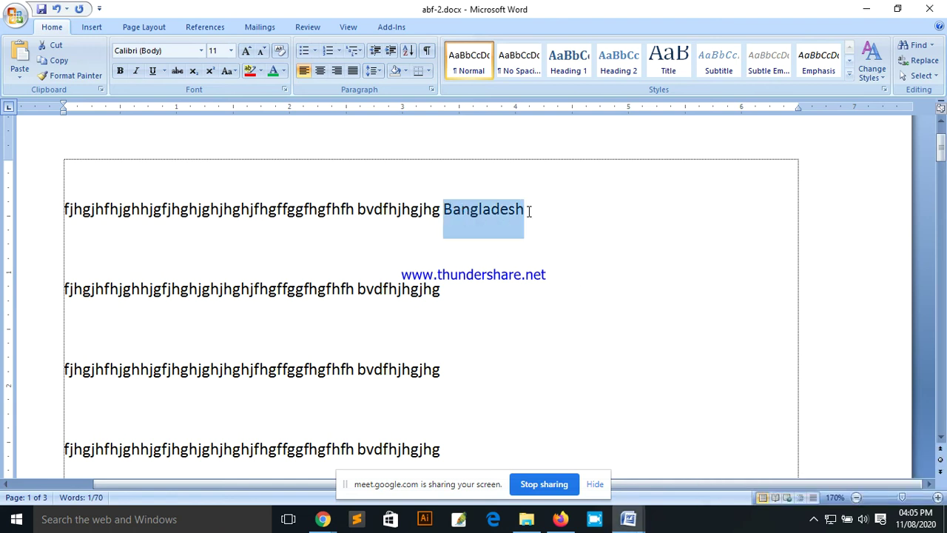
right_click(487, 212)
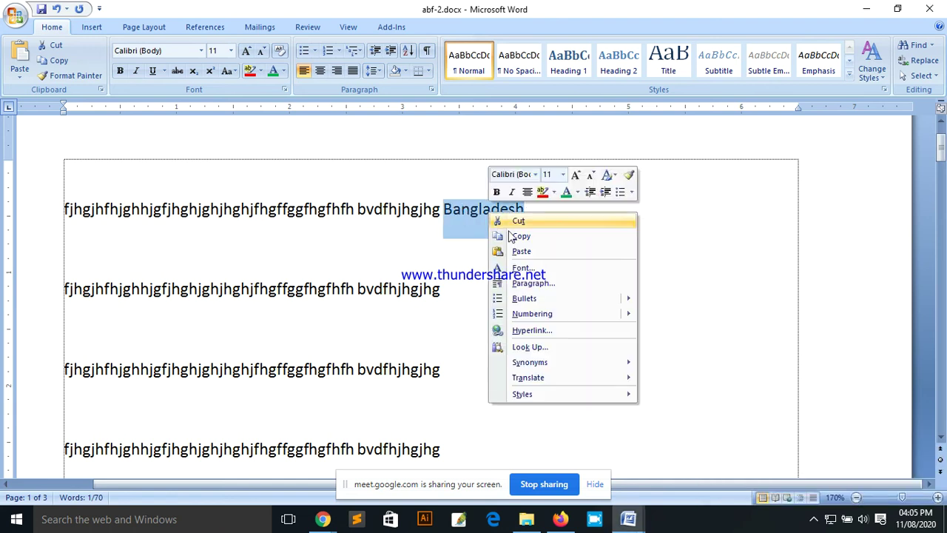
key(Escape)
drag(535, 206, 441, 212)
click(441, 213)
drag(534, 209, 444, 210)
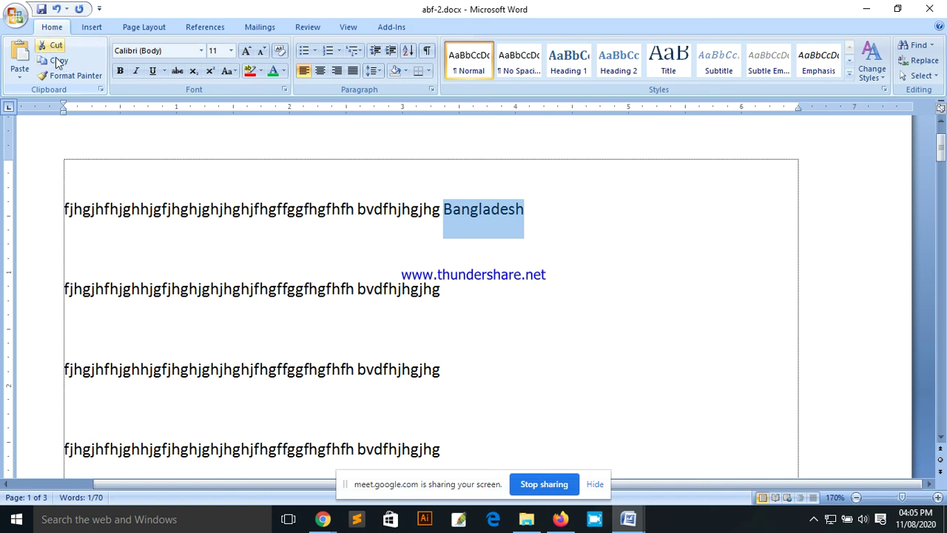
click(554, 235)
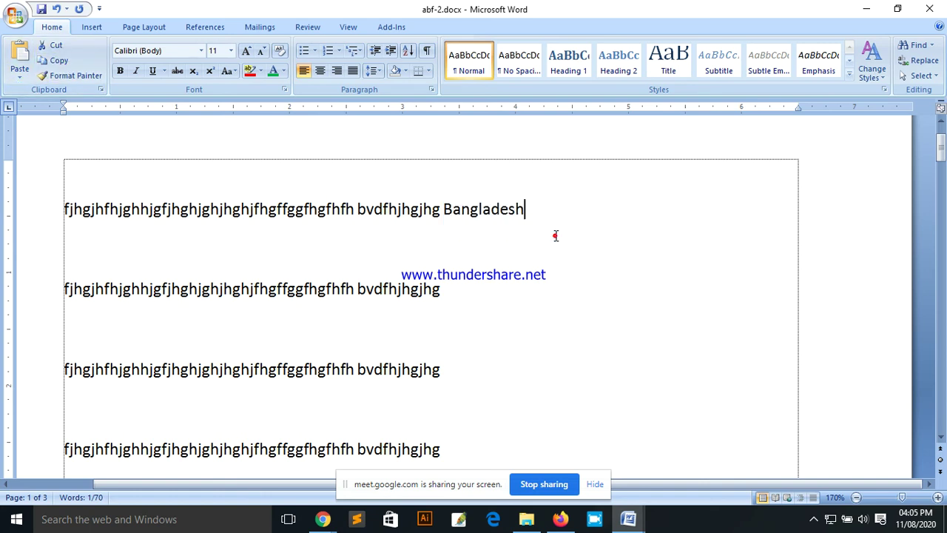
drag(527, 211, 441, 211)
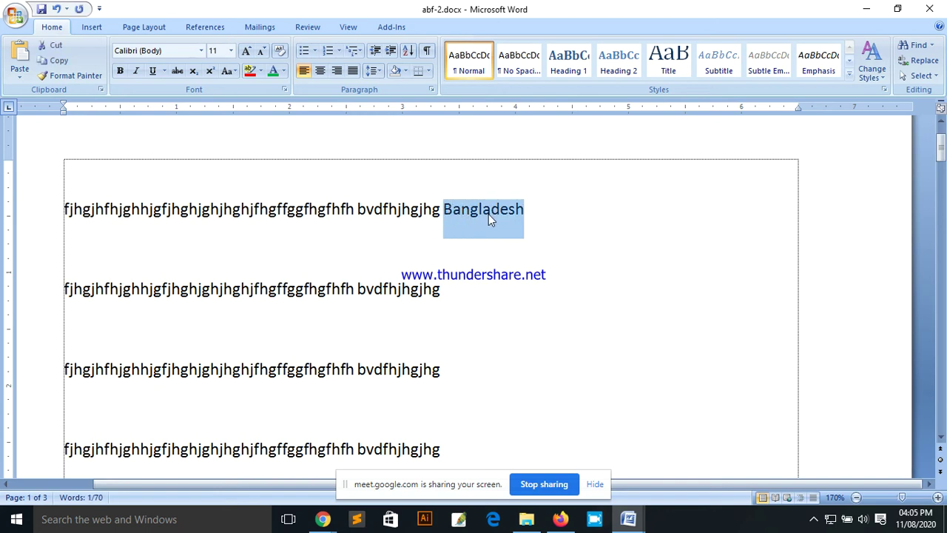
click(550, 213)
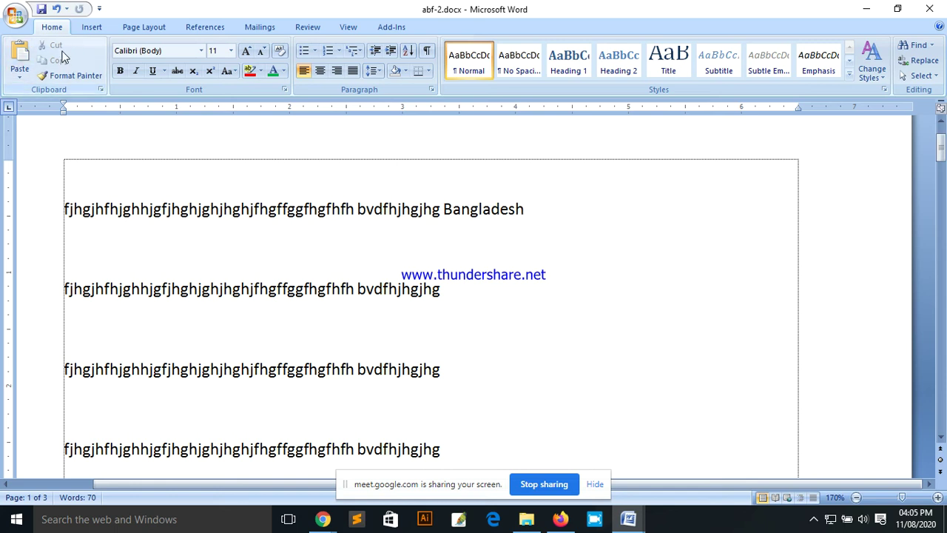
drag(527, 209, 447, 211)
key(ctrl+c)
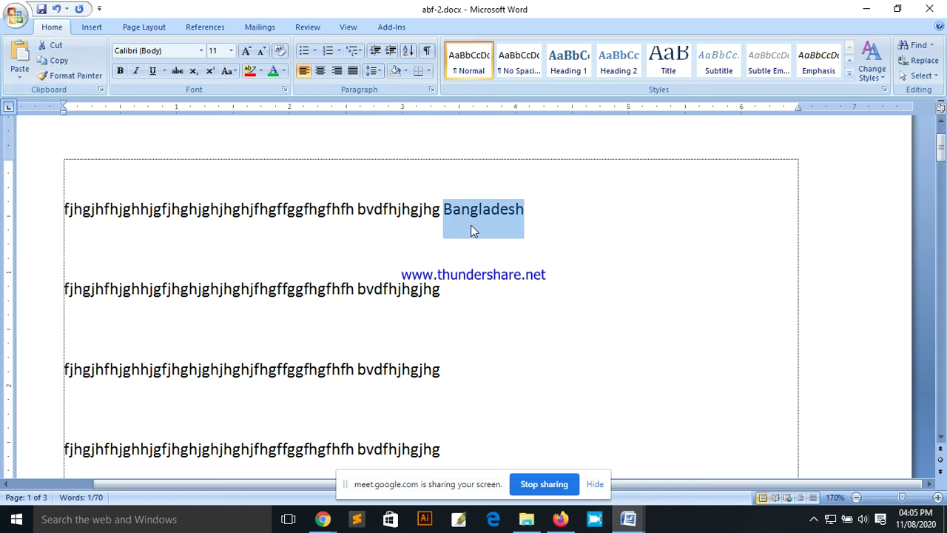
click(531, 209)
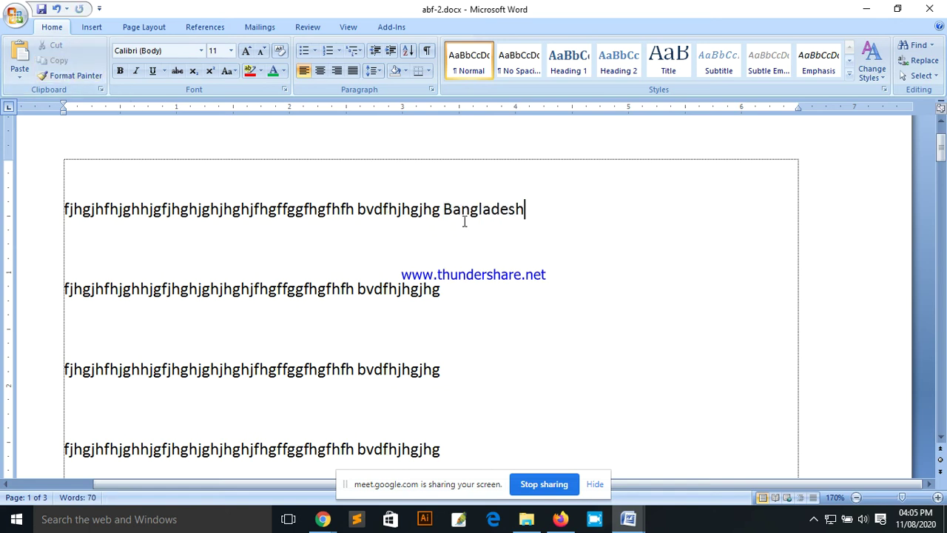
scroll(509, 299, down, 3)
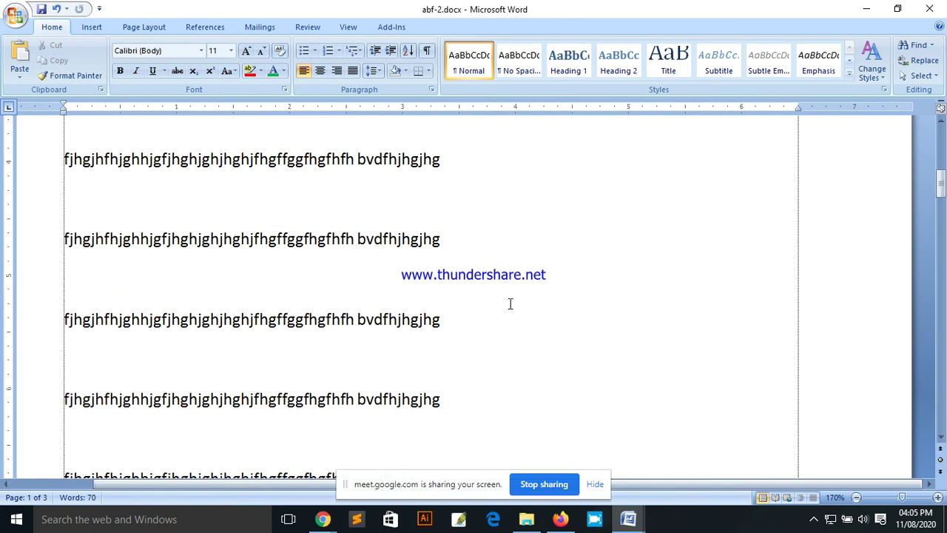
click(459, 252)
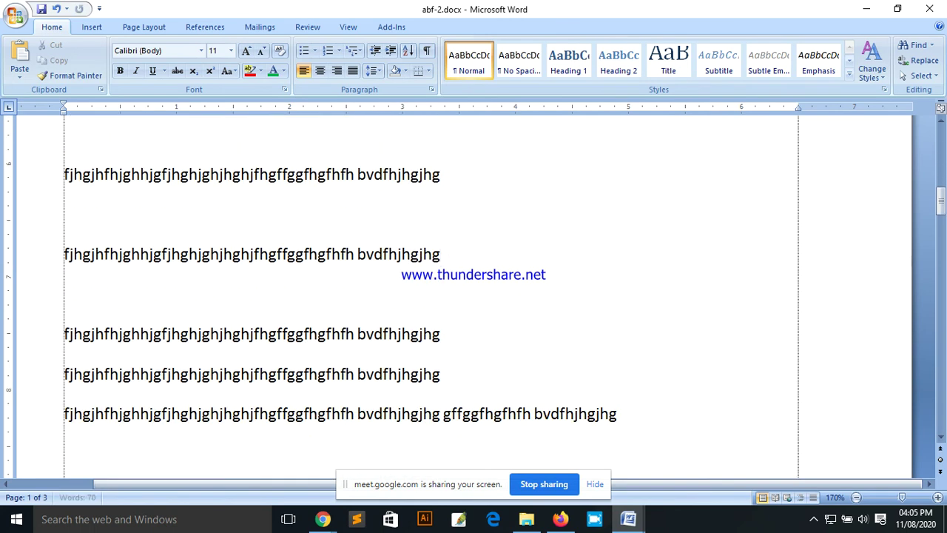
click(19, 72)
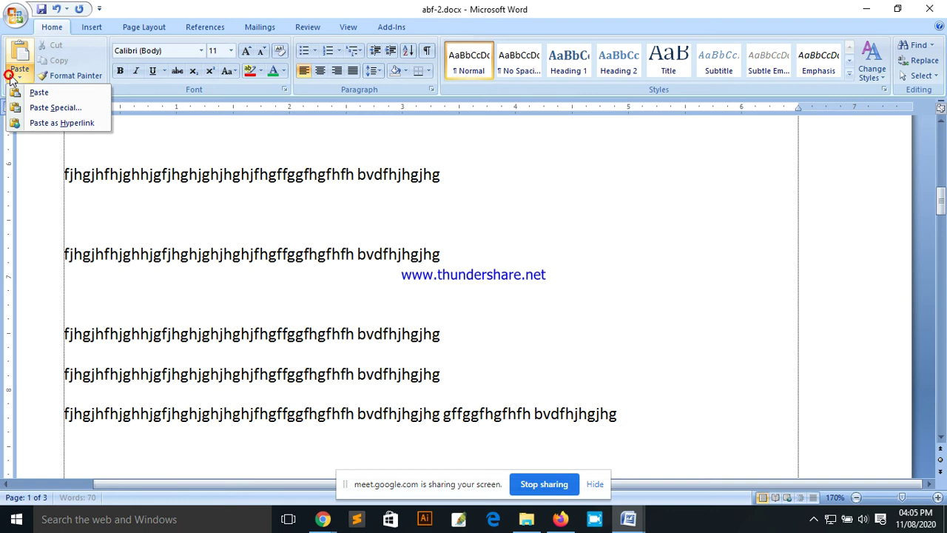
click(37, 92)
click(456, 335)
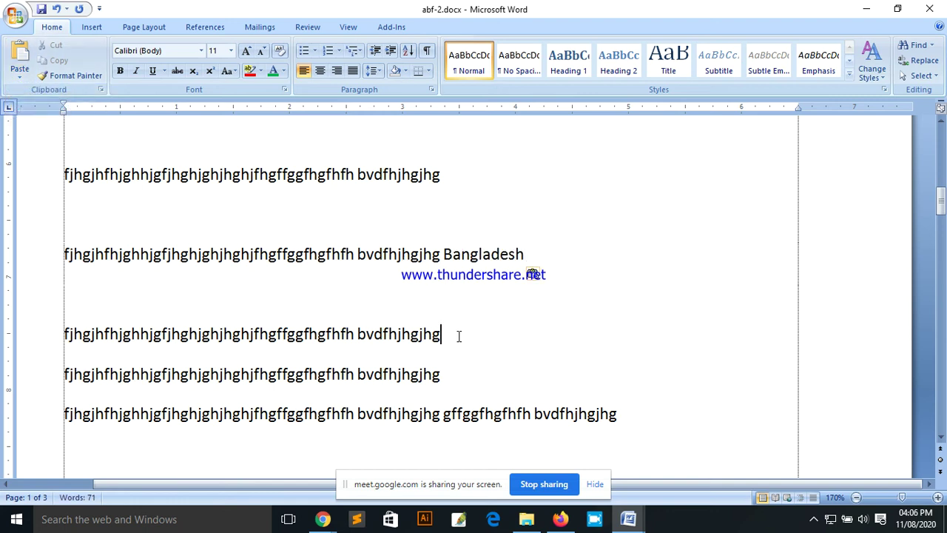
click(19, 72)
click(37, 92)
scroll(175, 148, down, 5)
click(459, 155)
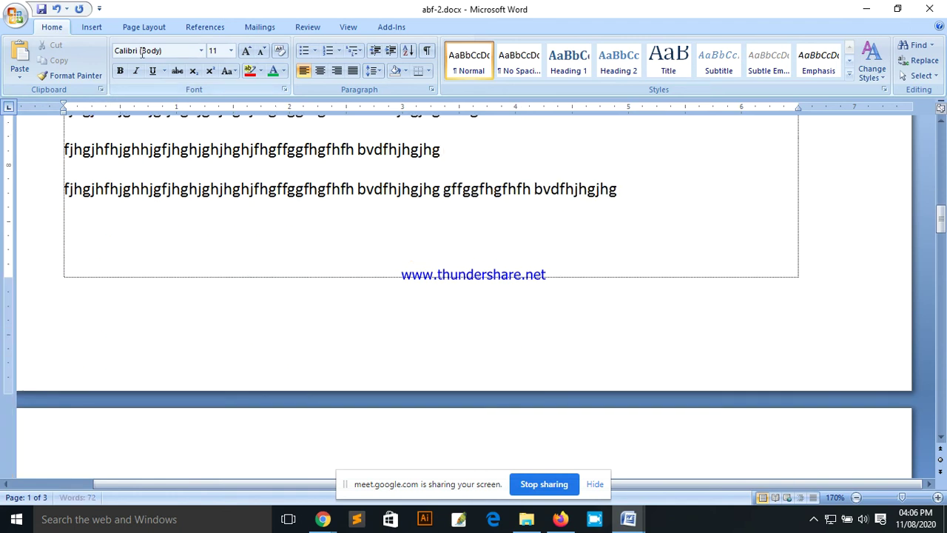
click(20, 72)
click(33, 92)
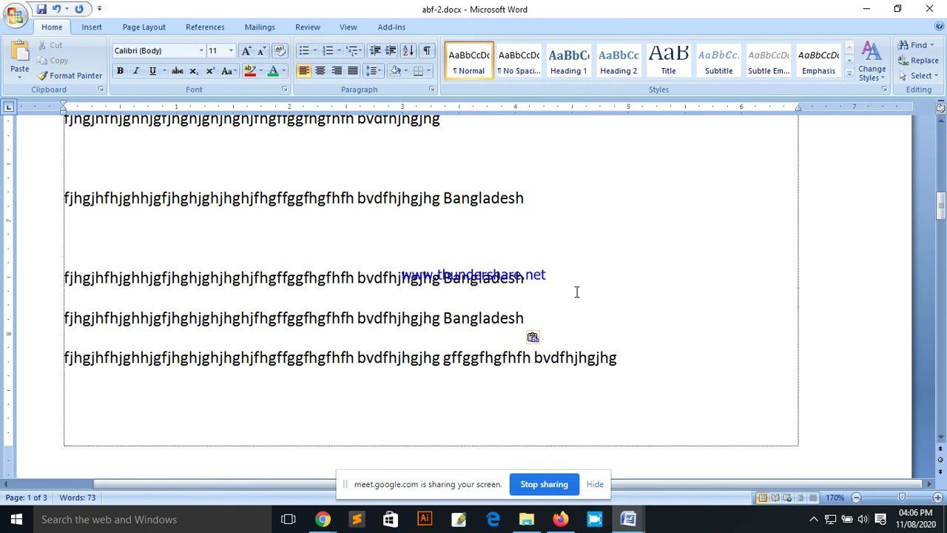
scroll(543, 296, up, 3)
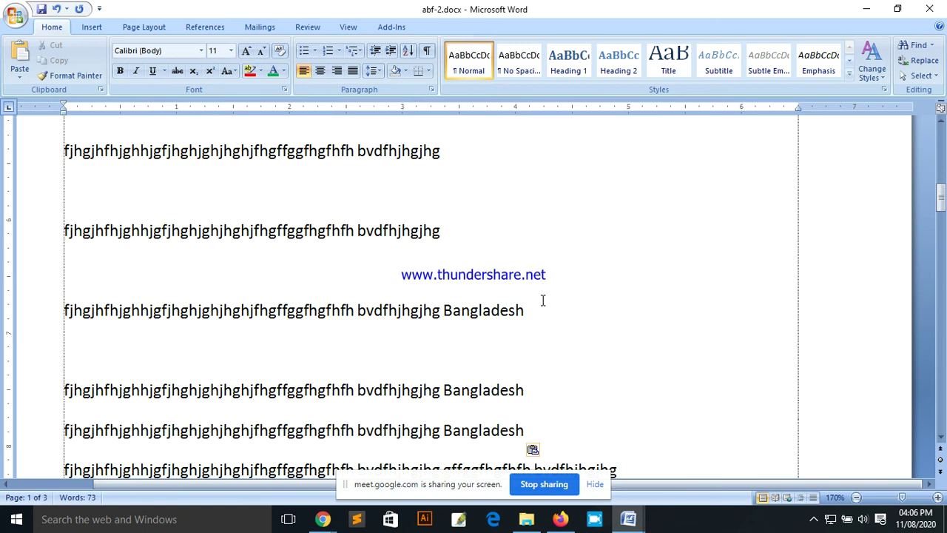
scroll(520, 274, up, 1)
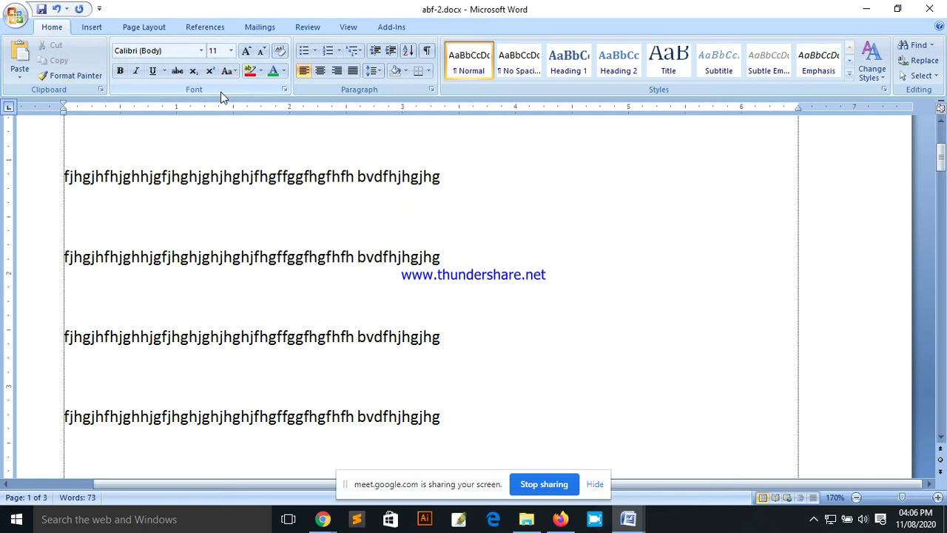
Step: Restore 'Bangladesh' at the first line's end and select that whole line
key(ctrl+z)
drag(68, 268, 534, 266)
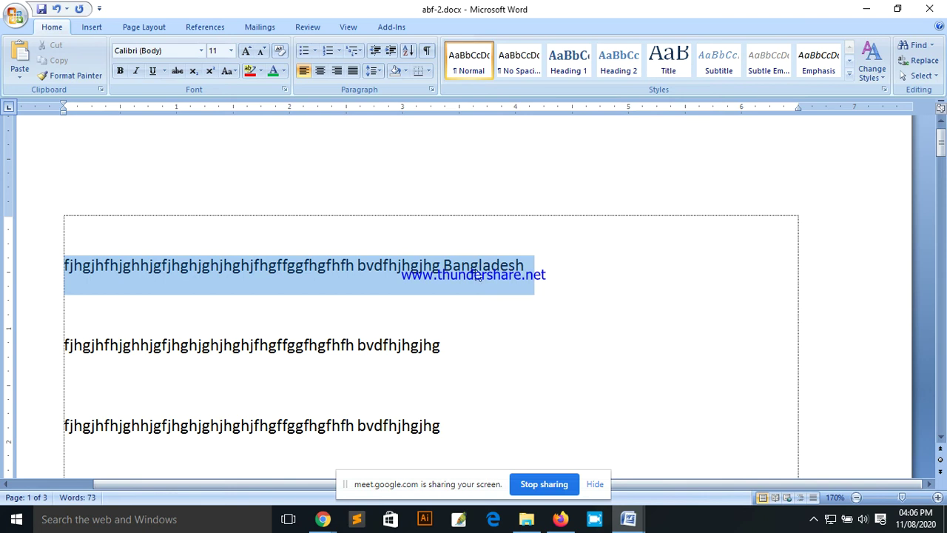
click(545, 264)
triple_click(545, 265)
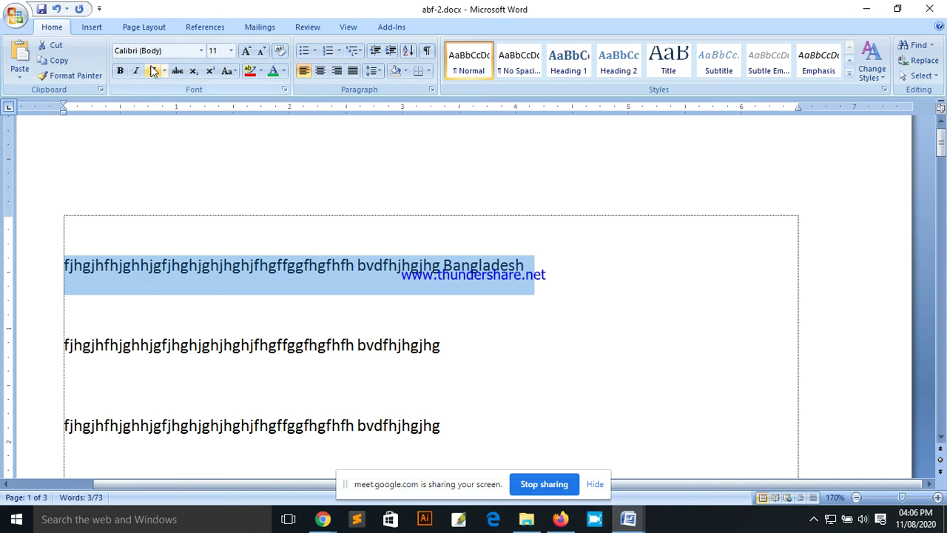
click(117, 277)
drag(59, 268, 534, 278)
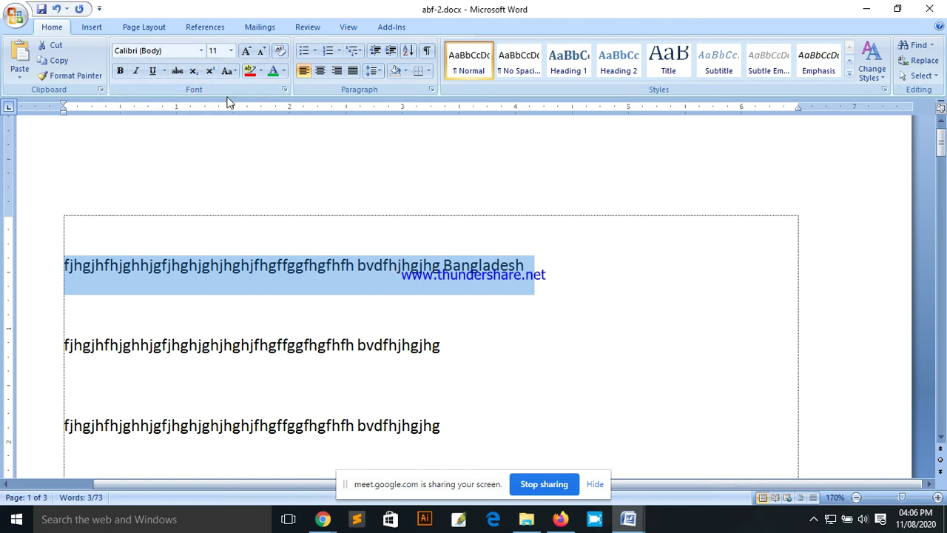
click(164, 52)
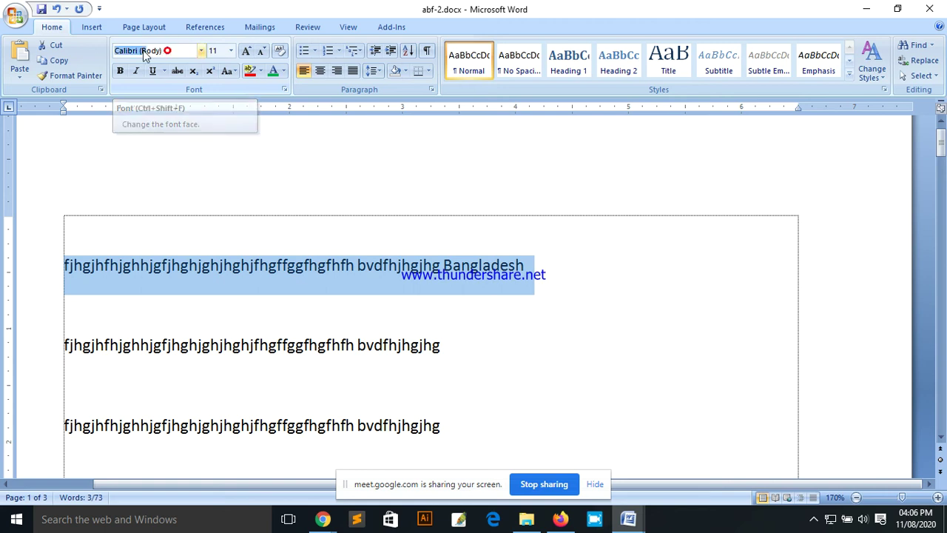
Step: Browse the font list for the first line without applying any font
click(201, 51)
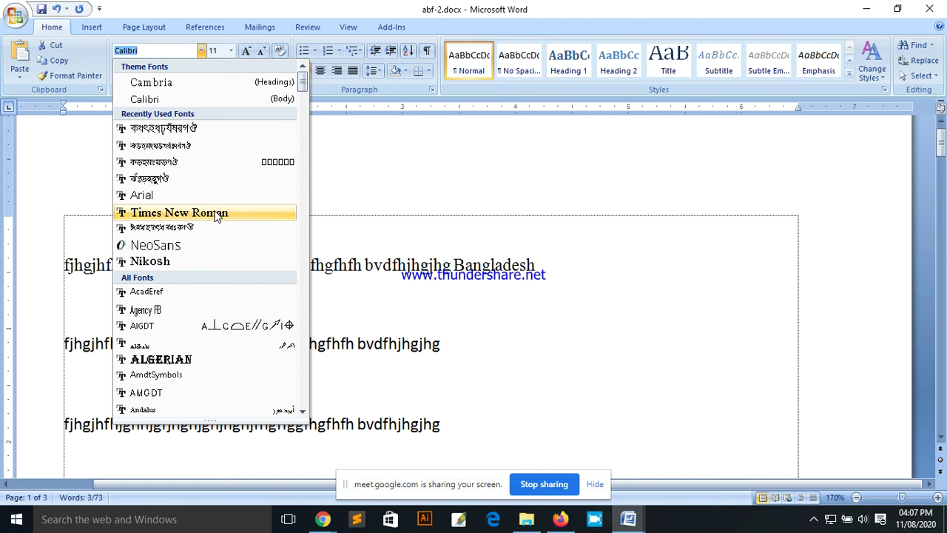
scroll(217, 245, down, 10)
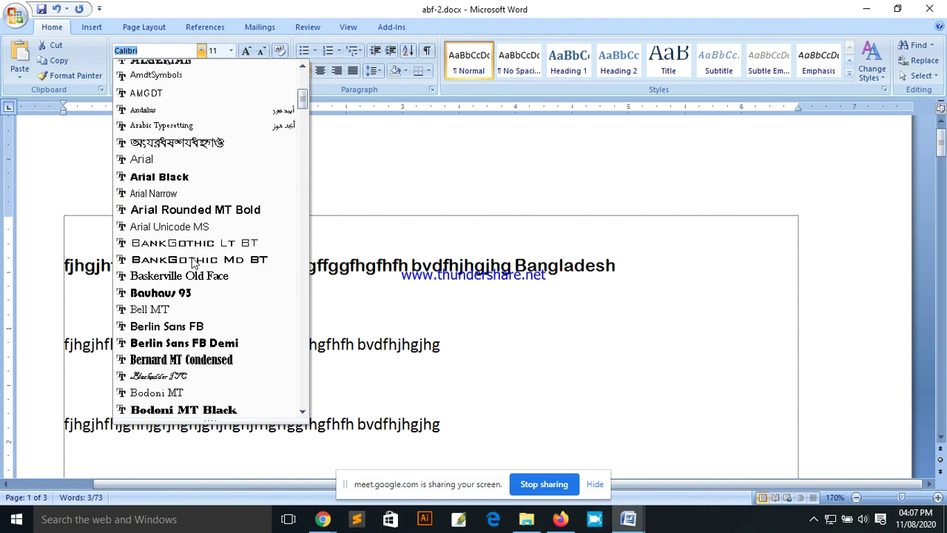
scroll(193, 259, down, 3)
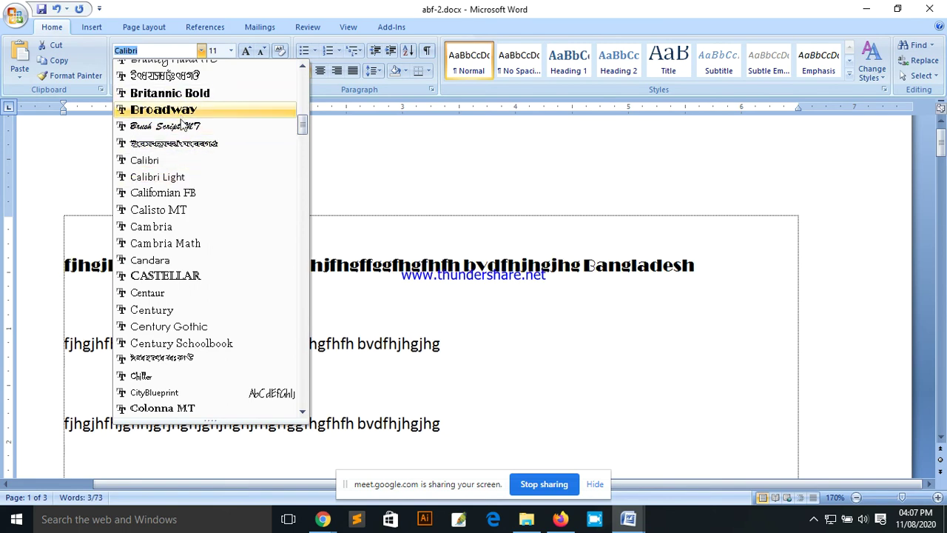
scroll(191, 234, down, 1)
scroll(191, 234, down, 9)
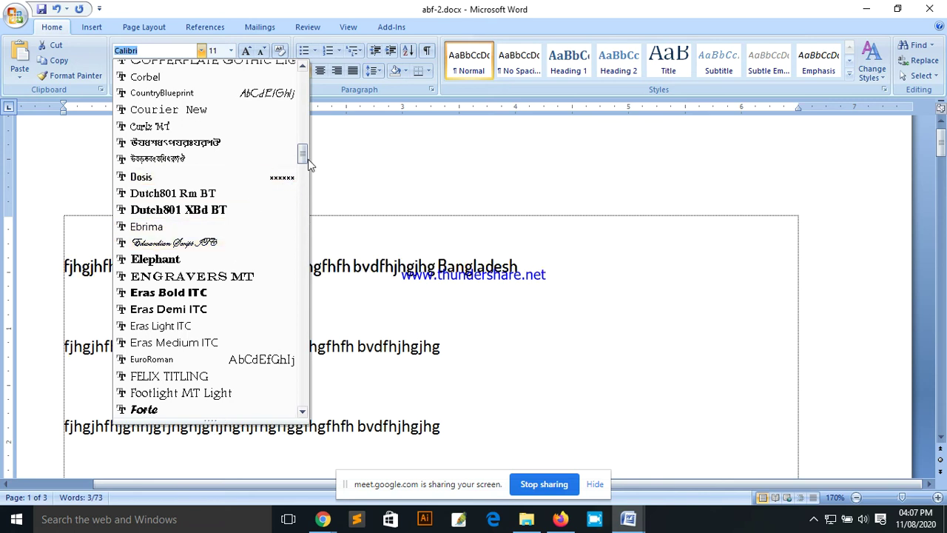
drag(302, 156, 286, 88)
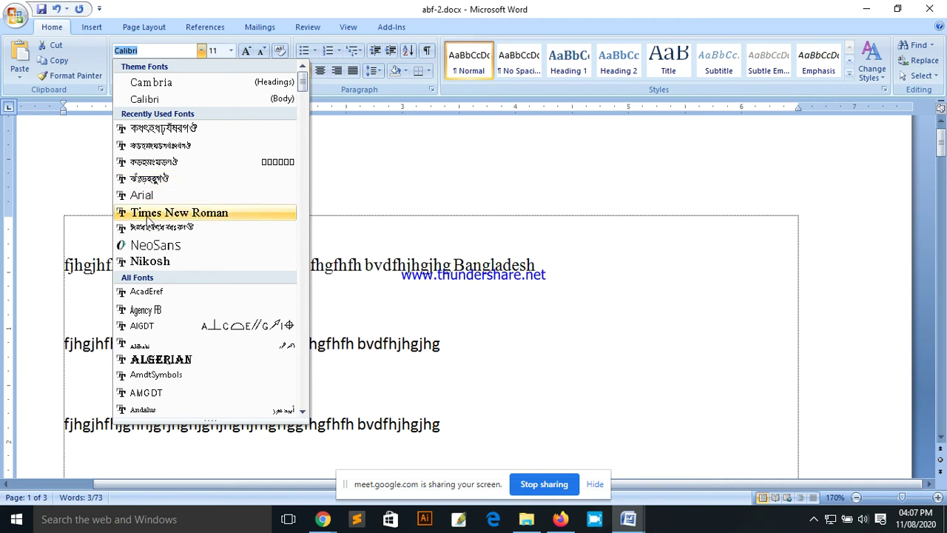
click(635, 290)
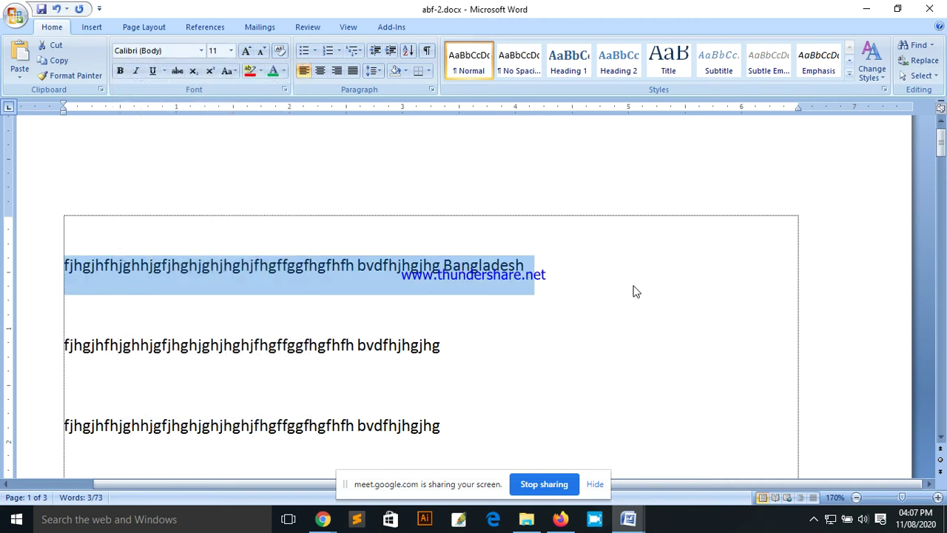
Step: Set the first line in Times New Roman, then change it to Algerian
click(165, 326)
drag(65, 267, 535, 267)
click(200, 50)
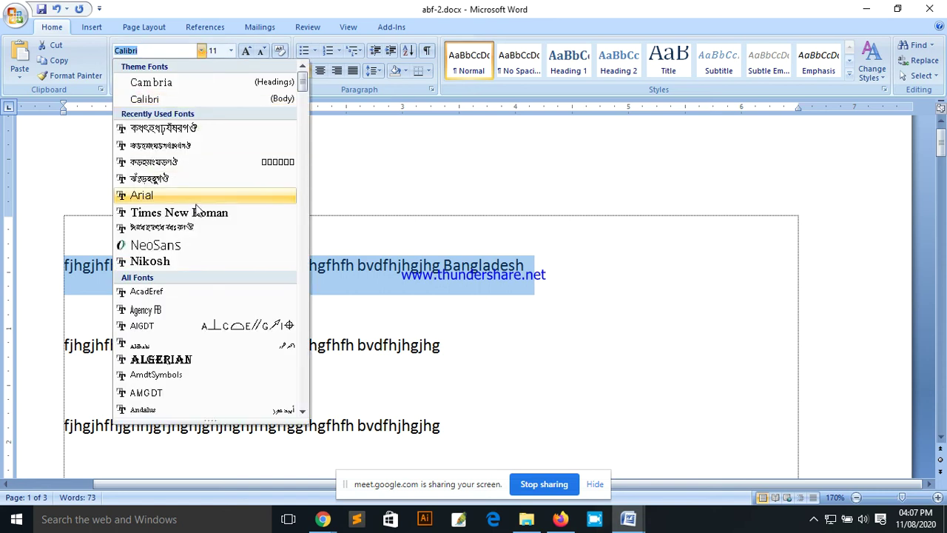
click(225, 213)
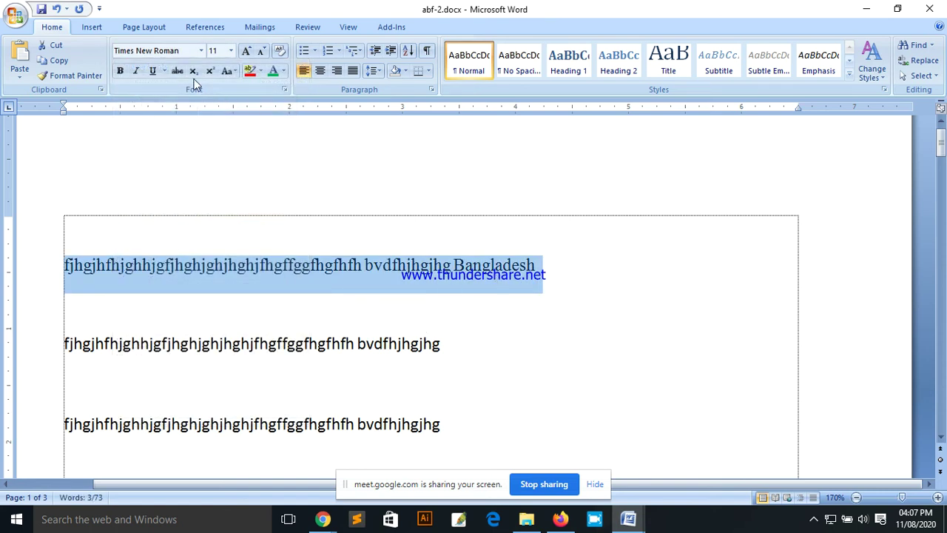
click(200, 50)
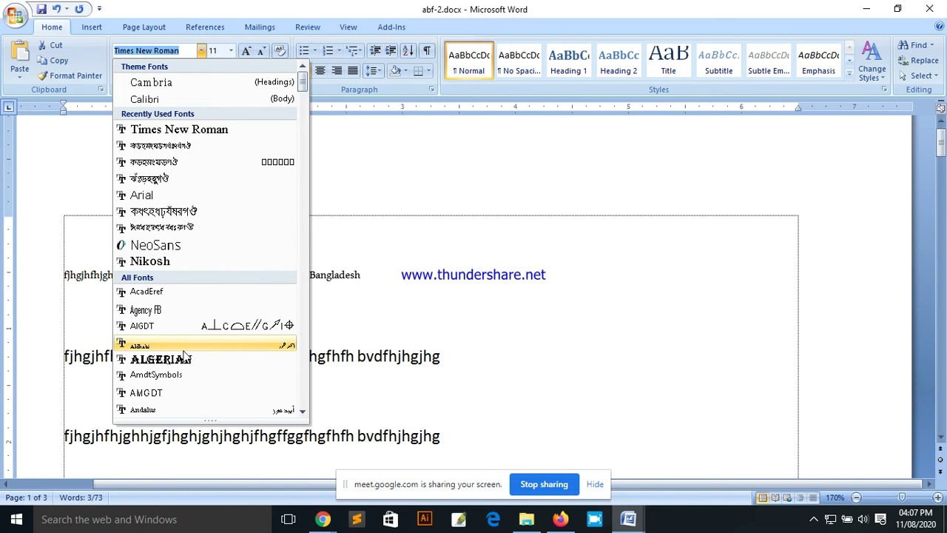
click(164, 361)
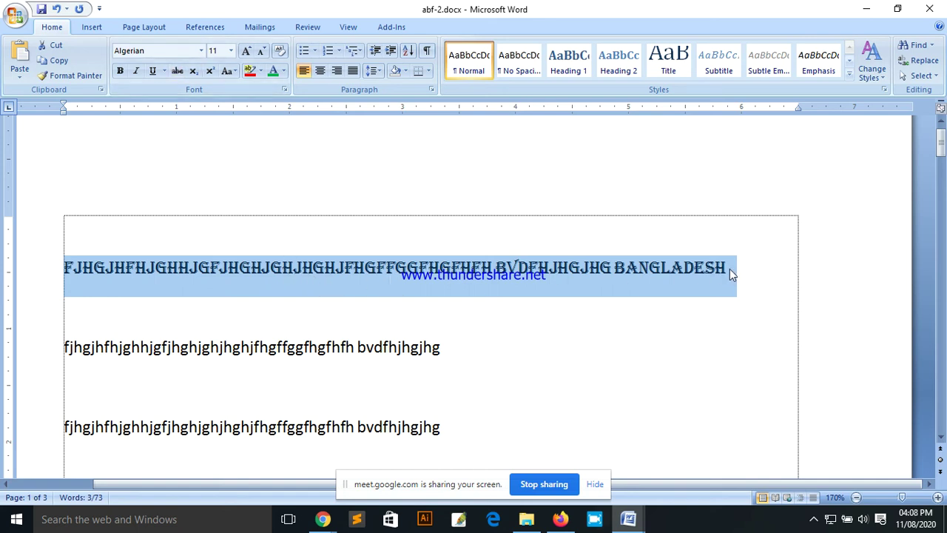
click(406, 269)
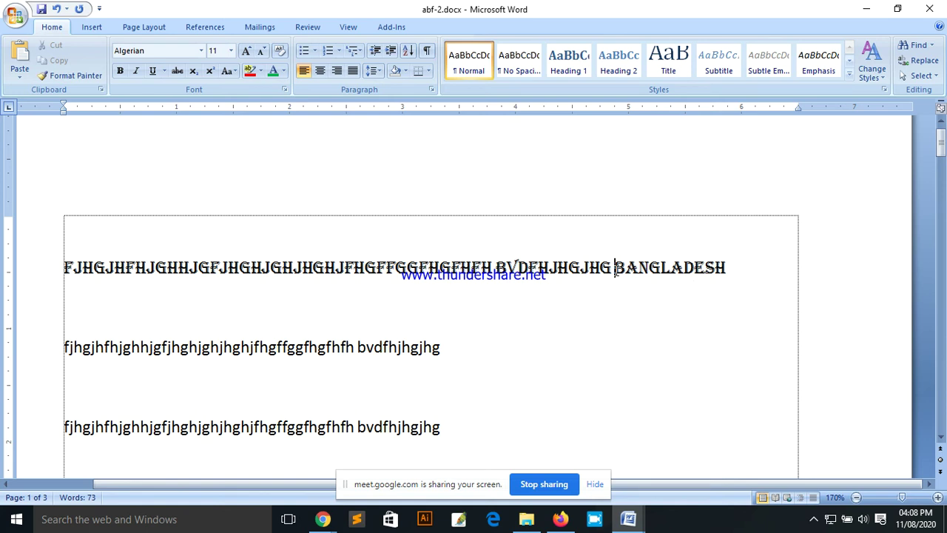
Step: Move BANGLADESH onto its own line and try 28 and 36 point sizes
key(Return)
drag(181, 311, 46, 309)
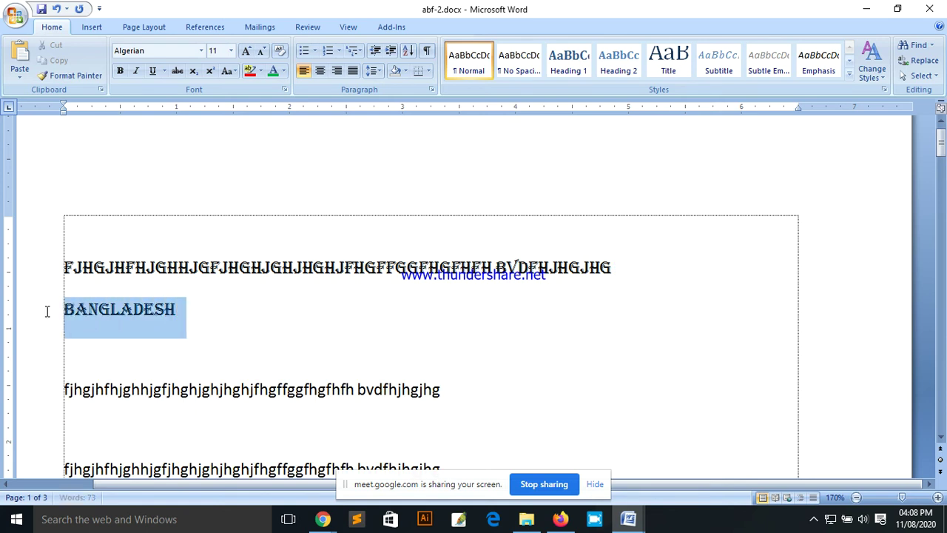
click(231, 50)
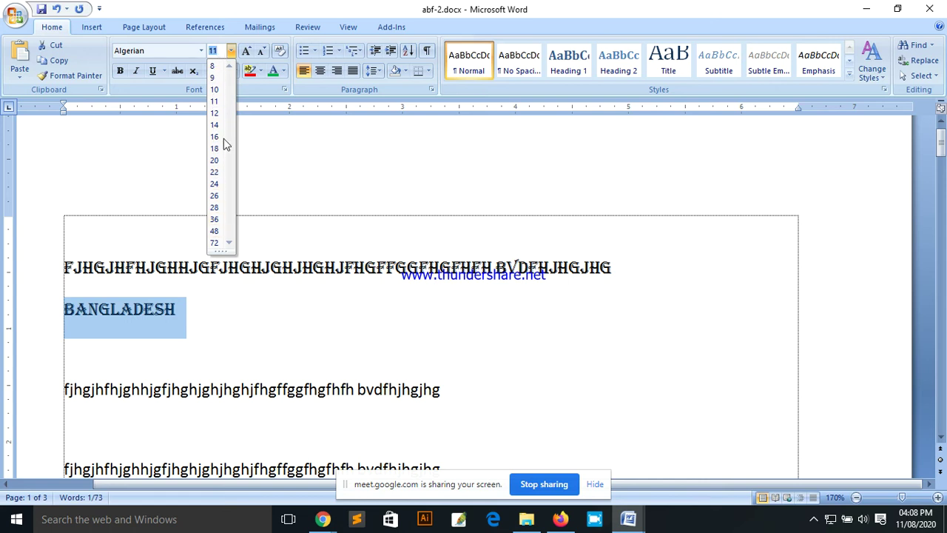
click(215, 208)
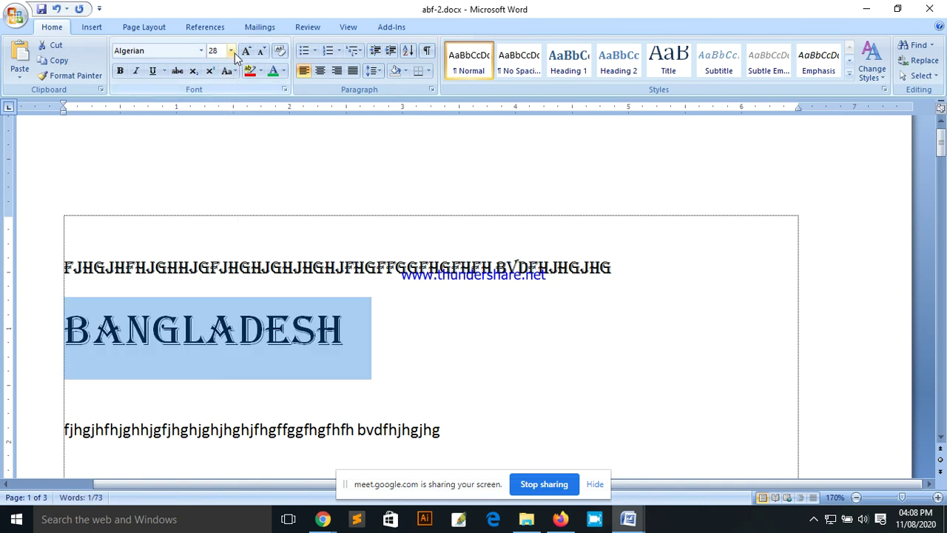
click(231, 50)
click(214, 219)
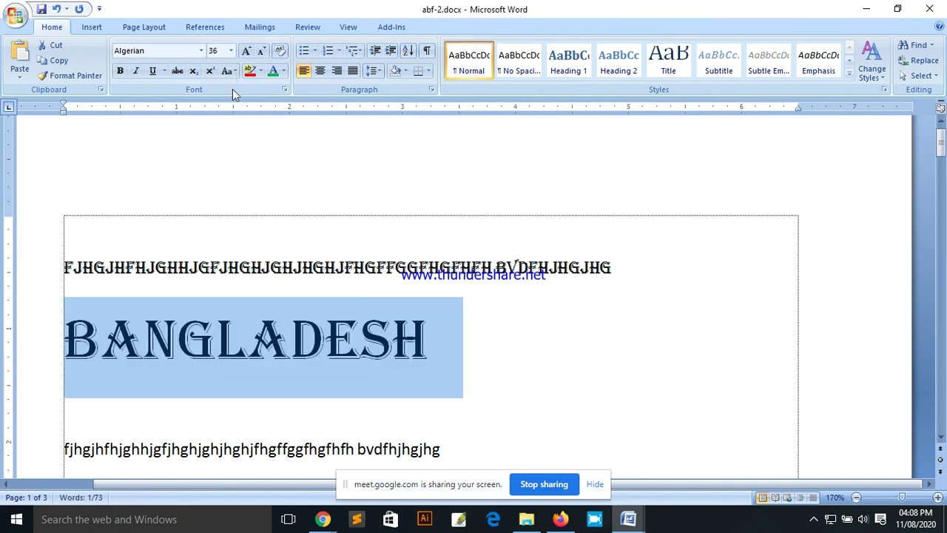
Step: Try 72 and 8 point on BANGLADESH, settling on 20 point
click(231, 53)
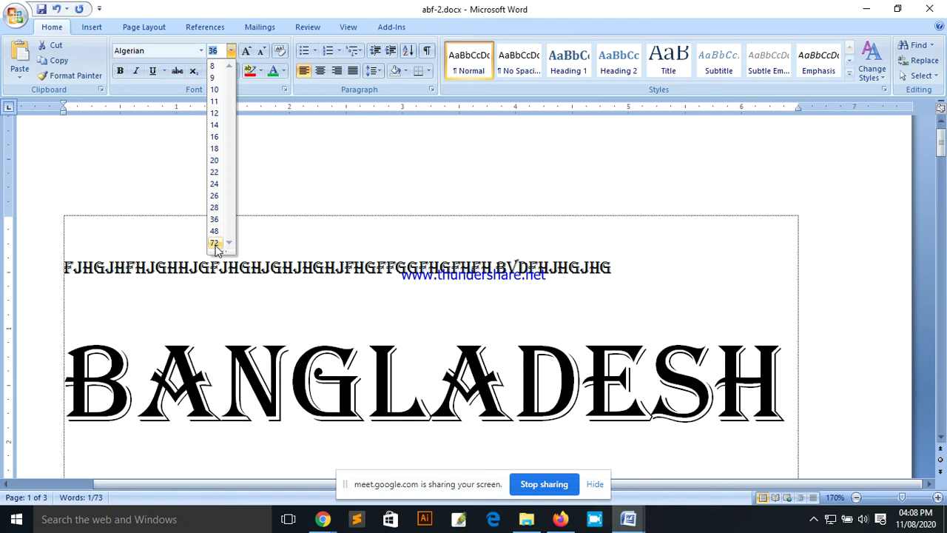
click(235, 245)
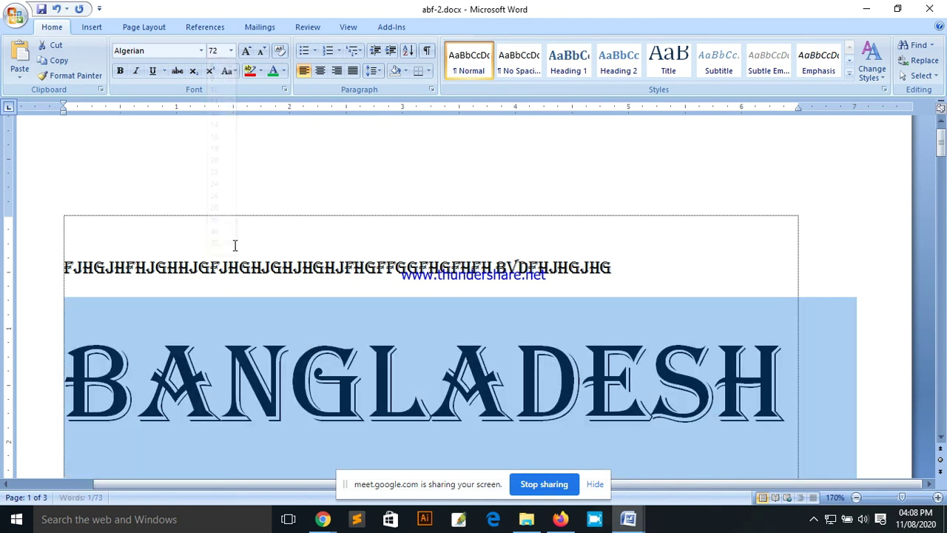
click(231, 50)
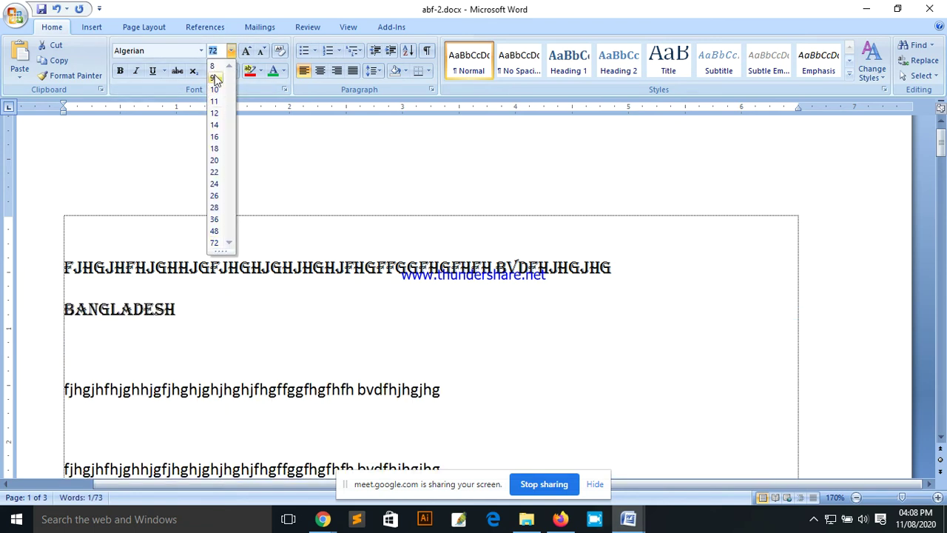
click(214, 67)
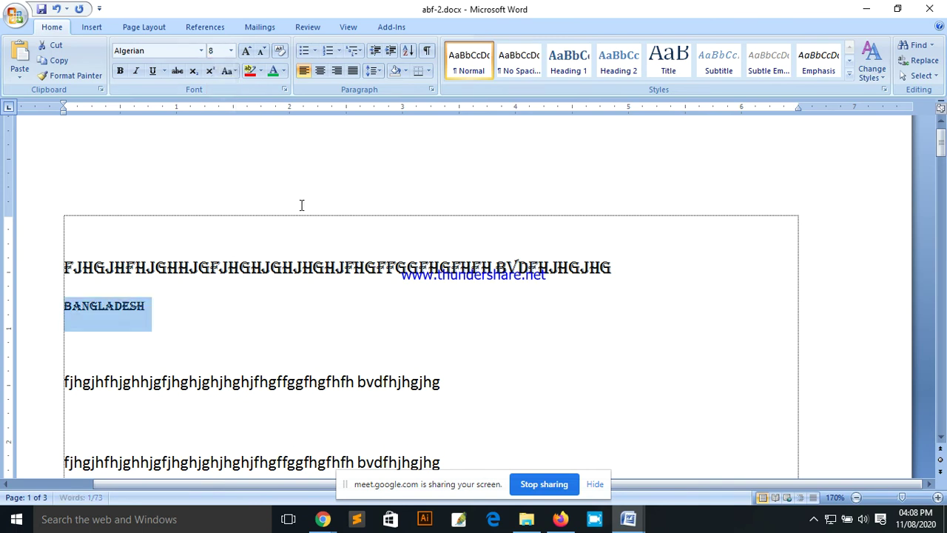
click(229, 50)
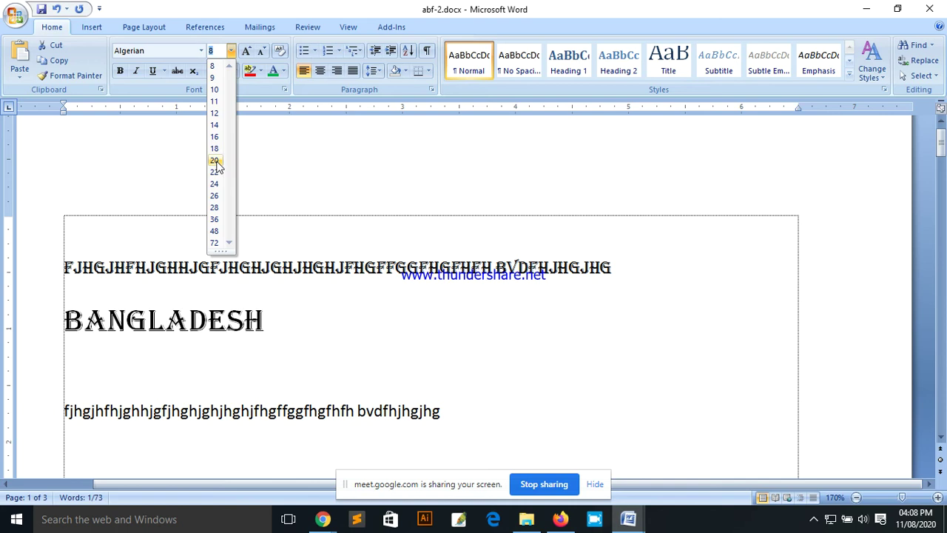
click(216, 160)
drag(278, 328, 46, 338)
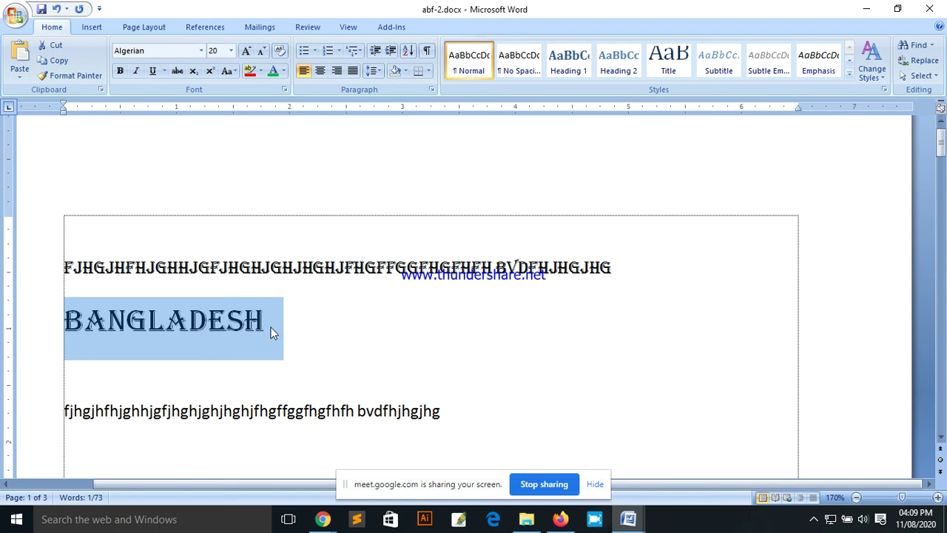
Step: Make the BANGLADESH line bold and italic
click(330, 317)
click(120, 70)
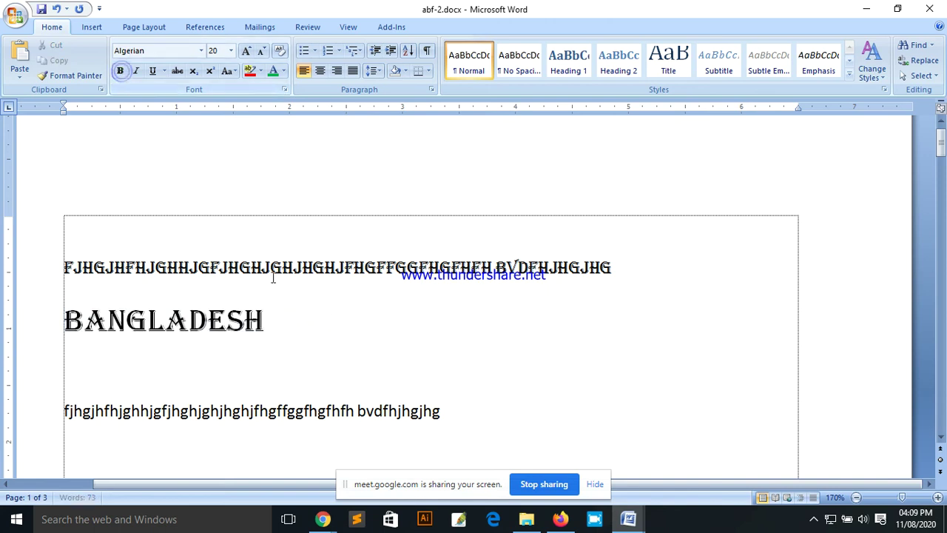
drag(277, 321, 51, 324)
click(120, 71)
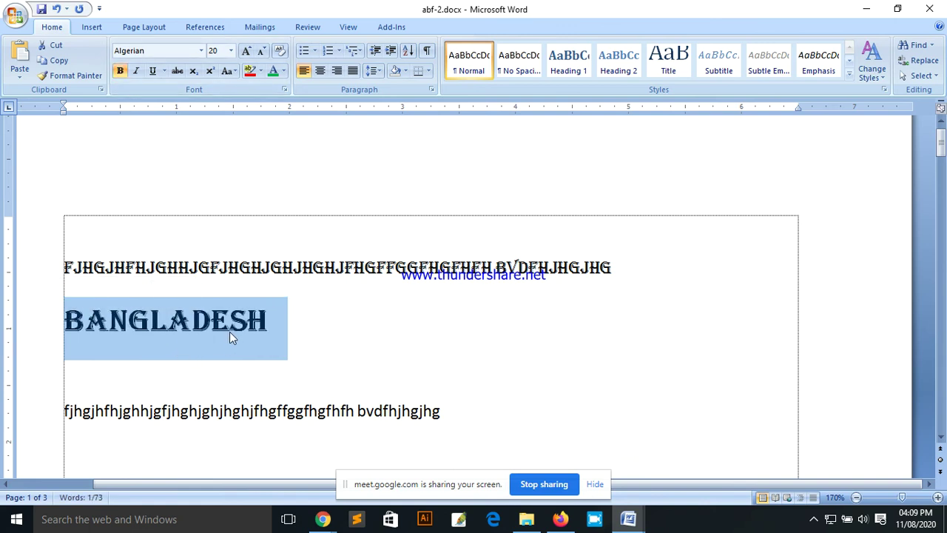
click(120, 72)
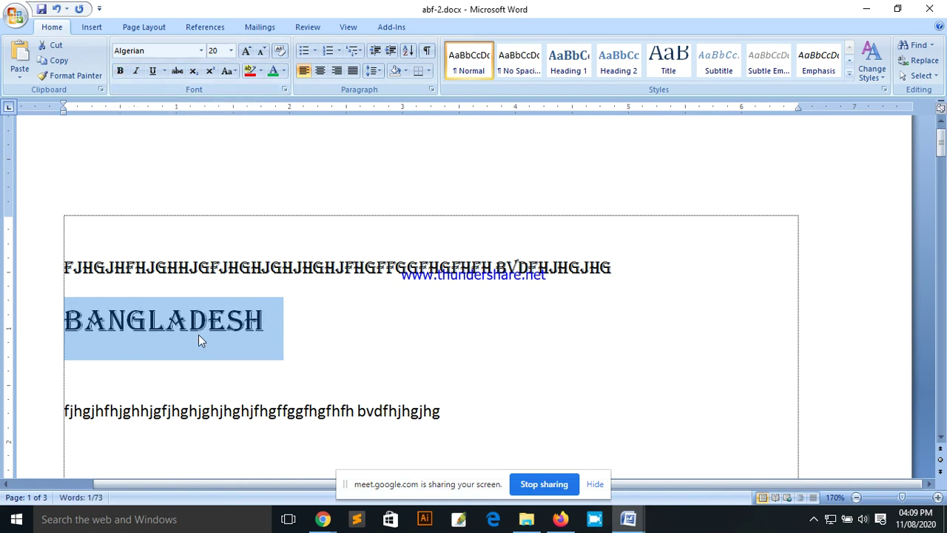
click(120, 72)
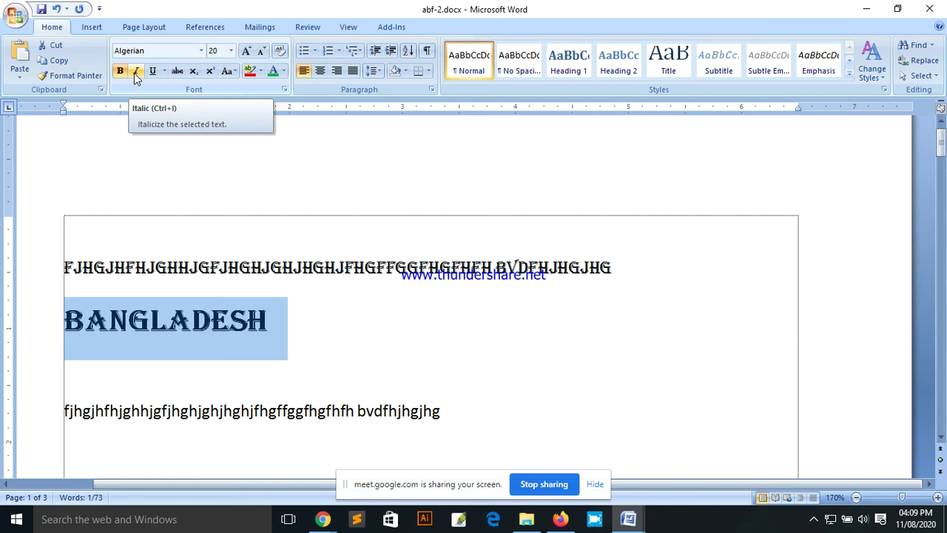
click(136, 72)
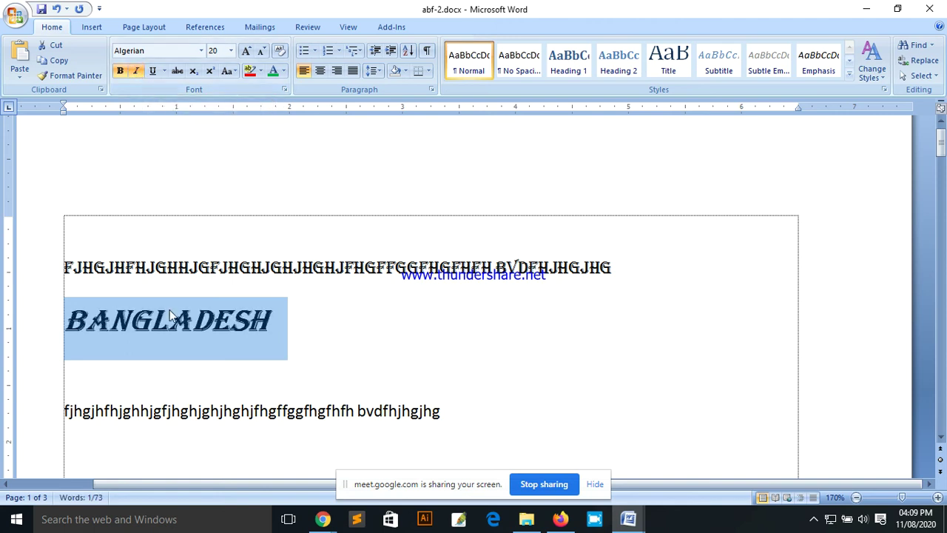
key(ctrl+i)
click(138, 72)
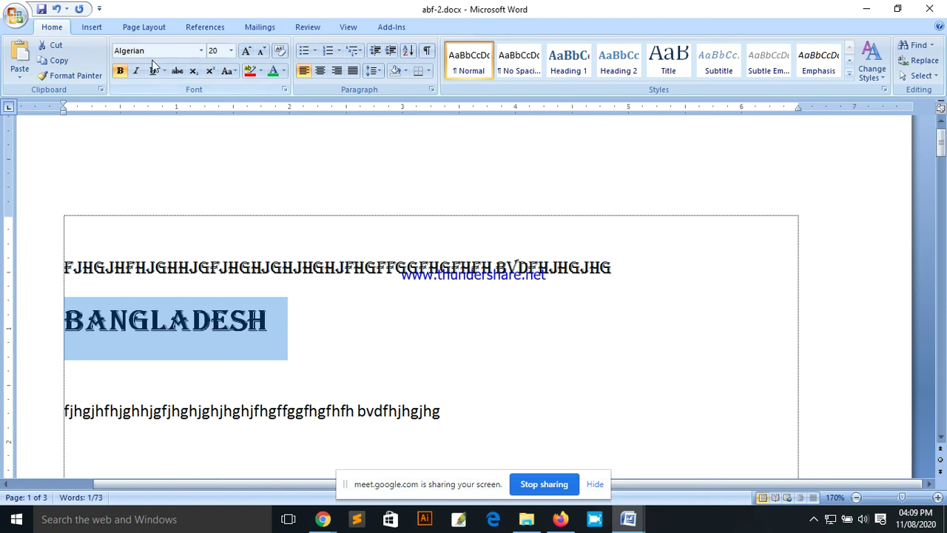
click(136, 72)
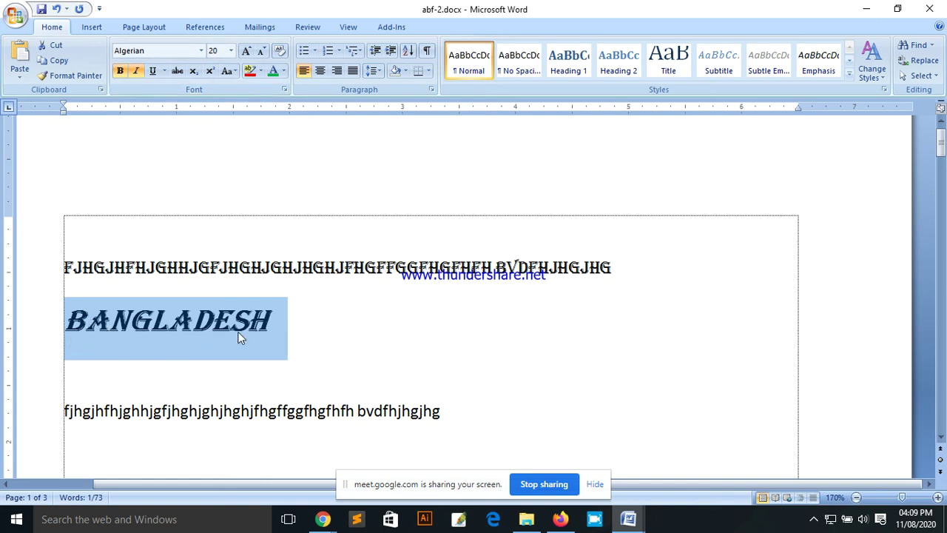
Step: Type a centred 'The Cow' on the empty top line of the text box
click(390, 221)
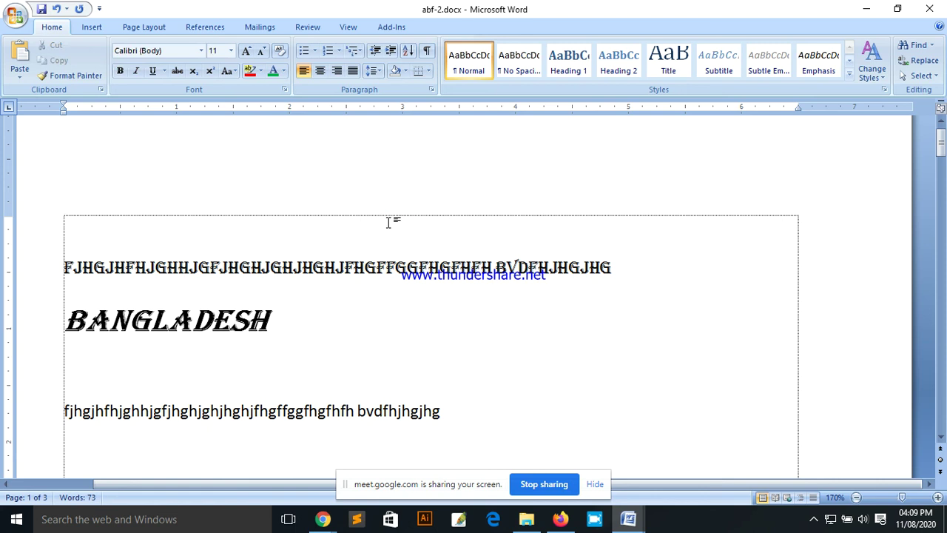
key(ctrl+e)
text(The Co)
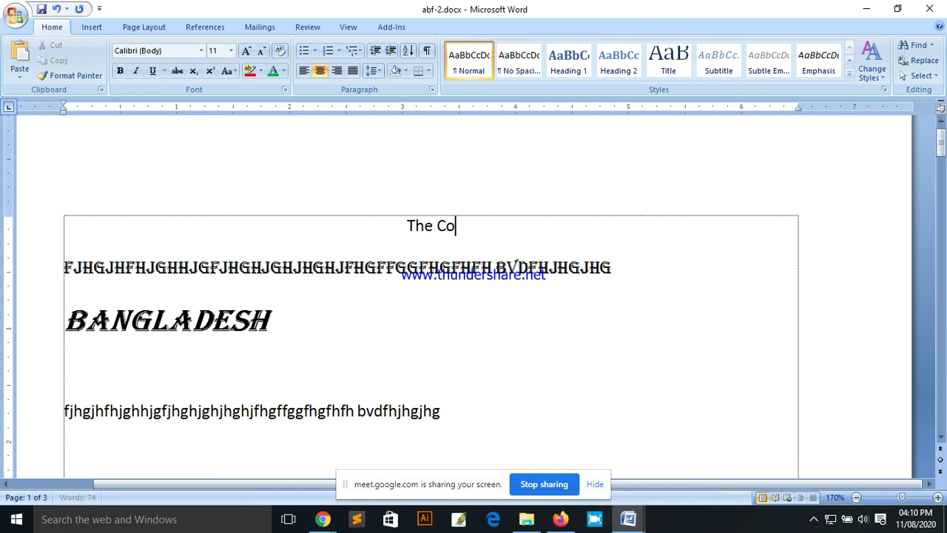
key(BackSpace)
key(BackSpace)
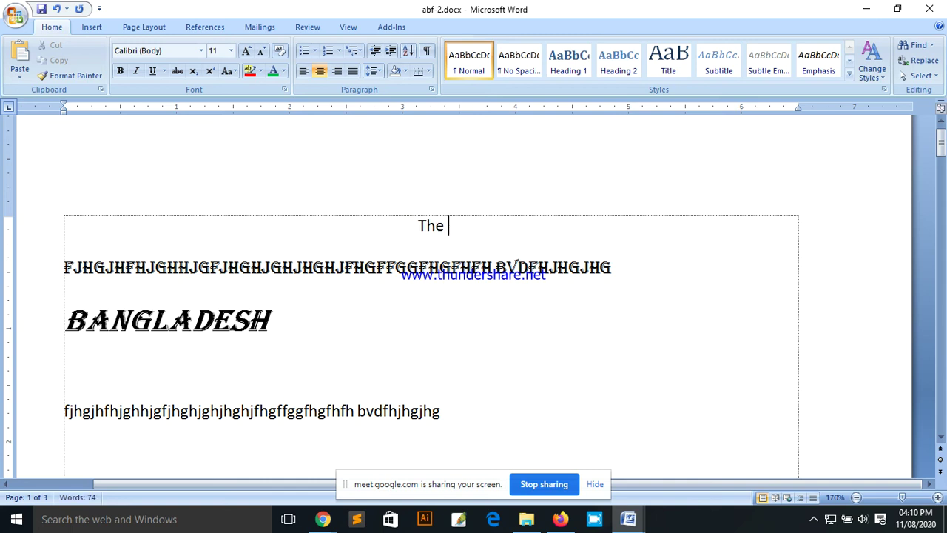
text(Cow)
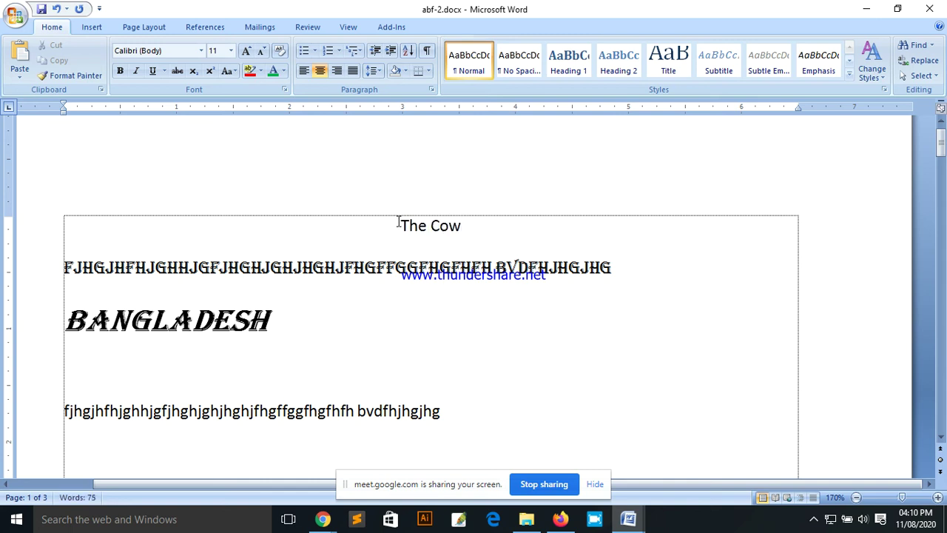
Step: Format 'The Cow' at 19 point, bold and underlined
triple_click(397, 224)
key(ctrl+bracketright)
key(ctrl+bracketright)
key(ctrl+bracketright)
key(ctrl+bracketright)
key(ctrl+bracketright)
key(ctrl+bracketright)
key(ctrl+bracketright)
key(ctrl+bracketright)
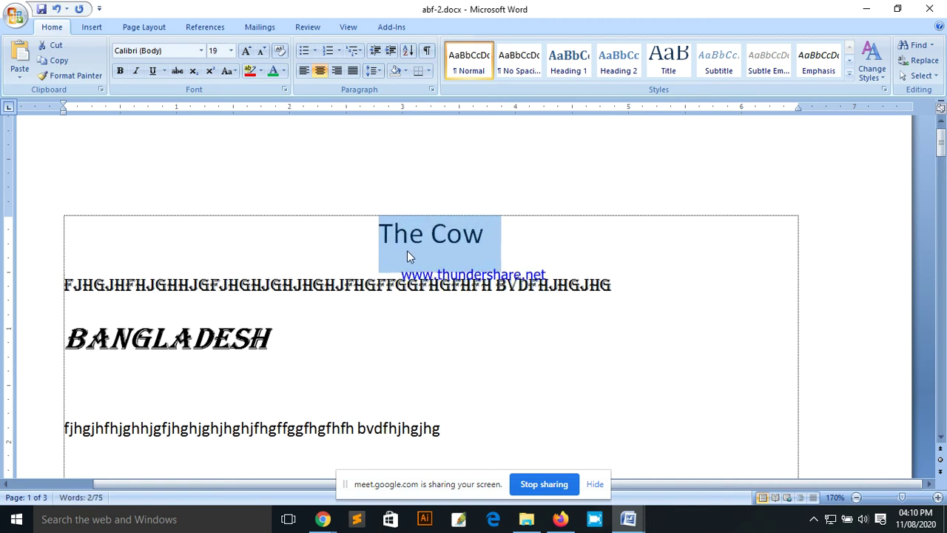
click(120, 70)
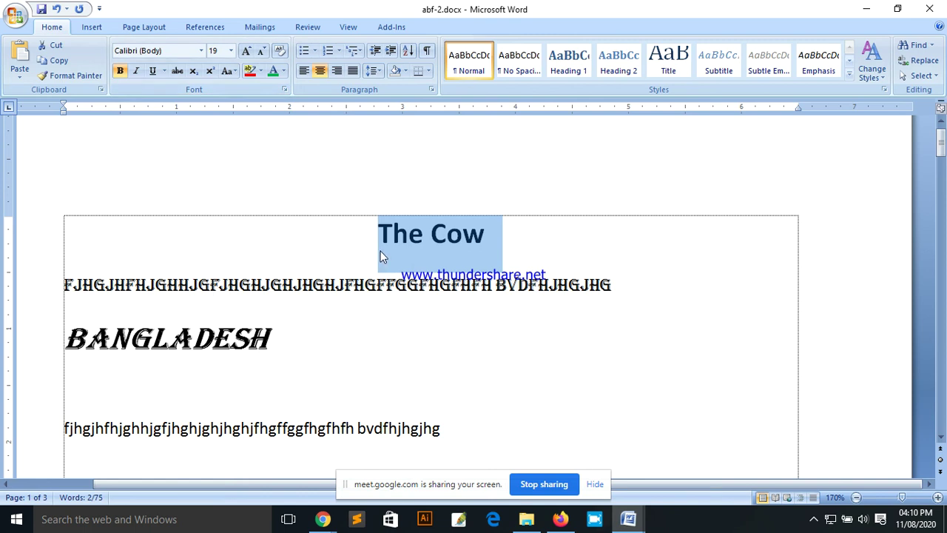
click(153, 71)
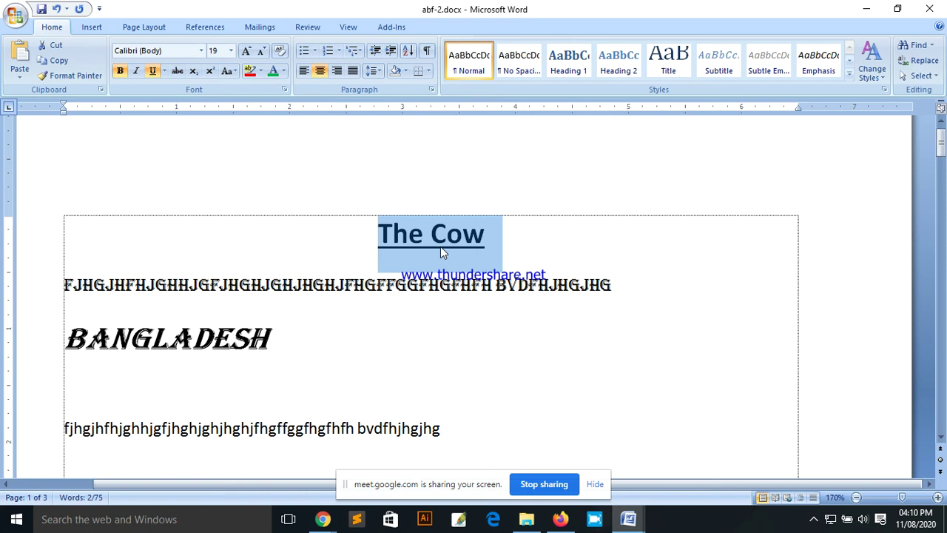
click(165, 72)
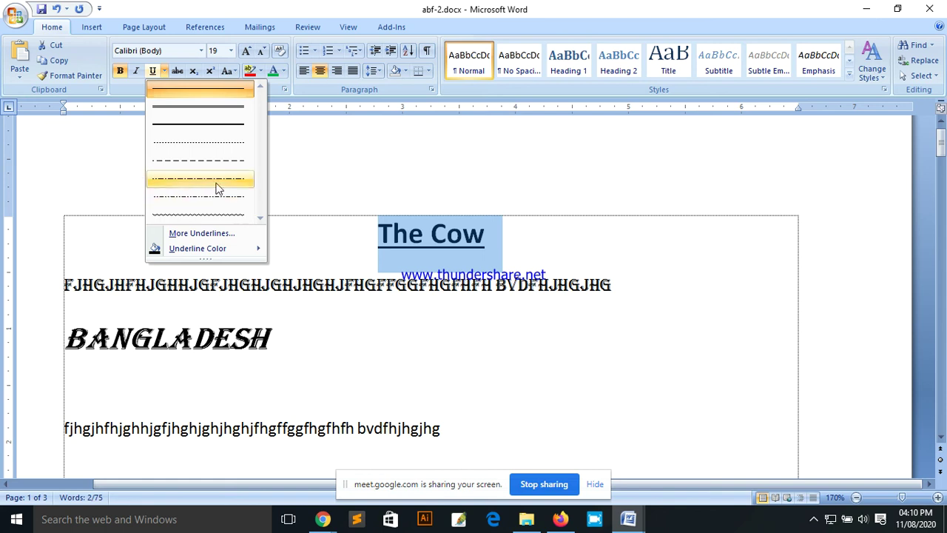
click(509, 243)
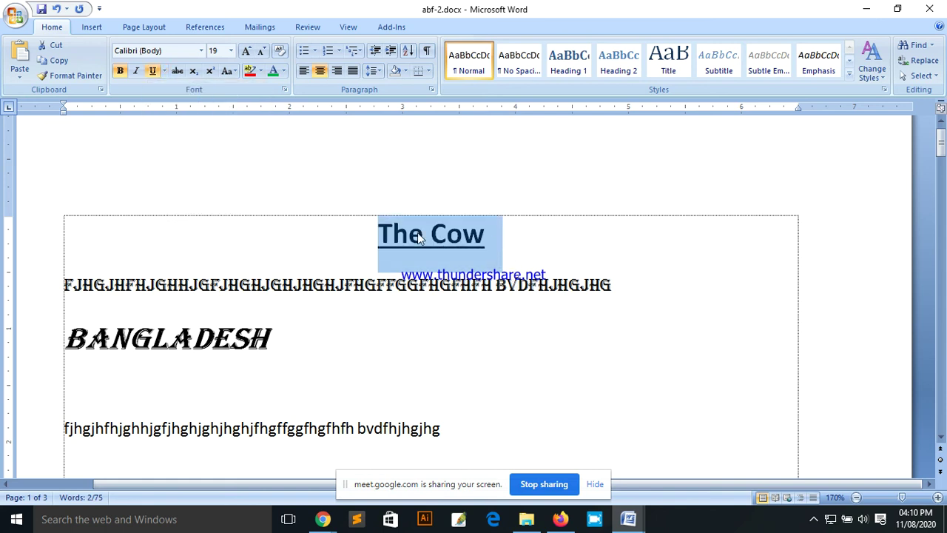
click(303, 242)
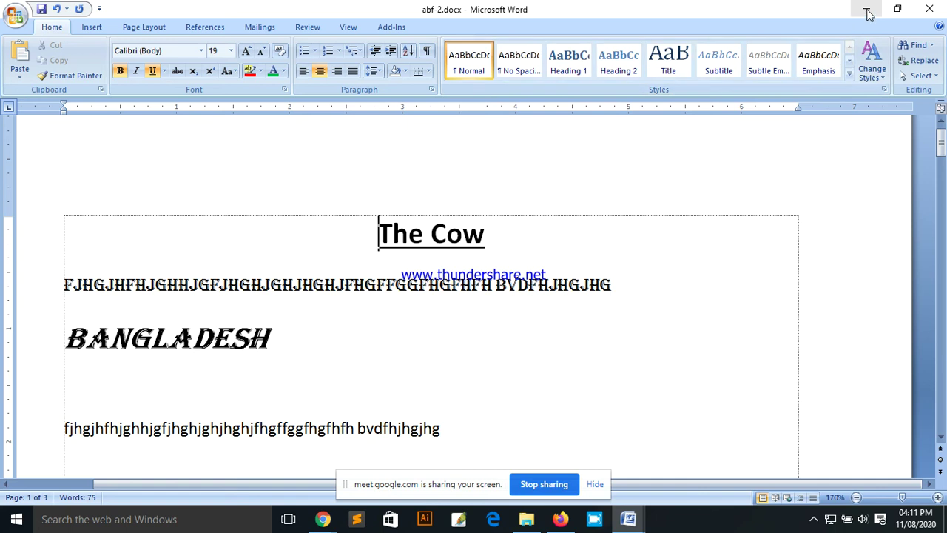
Step: Mute the microphone in the Google Meet presentation
key(ctrl+n)
mouse_move(322, 519)
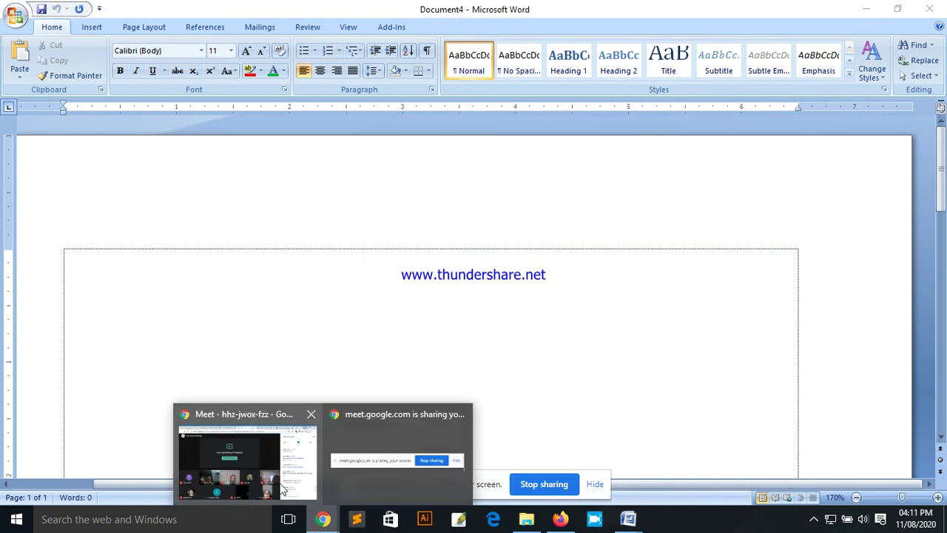
click(281, 487)
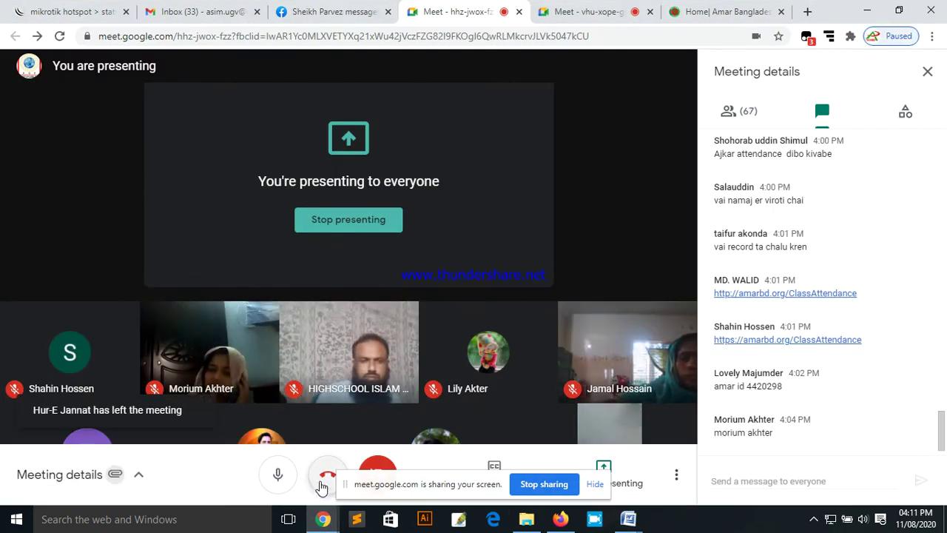
click(279, 485)
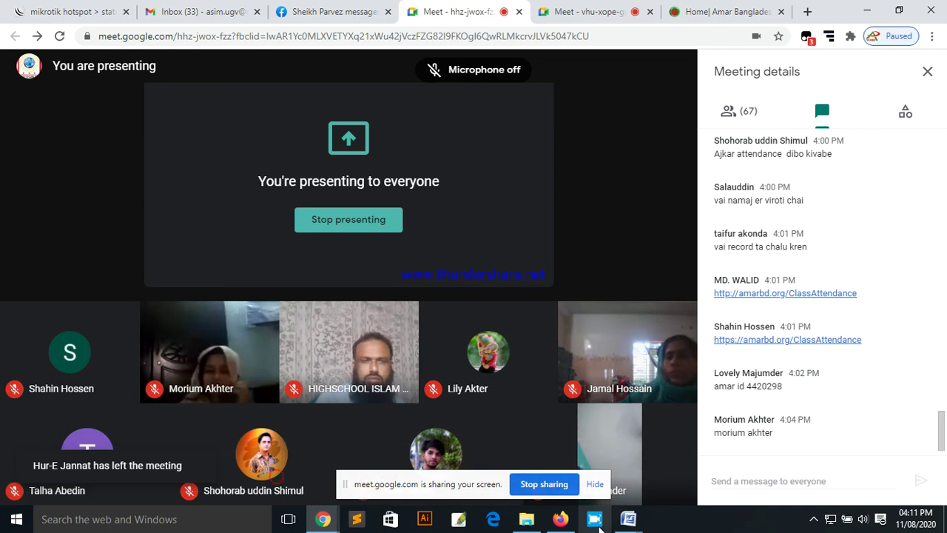
Step: Pause the Free Screen Recorder and return to the abf-2.docx document
click(814, 520)
click(800, 492)
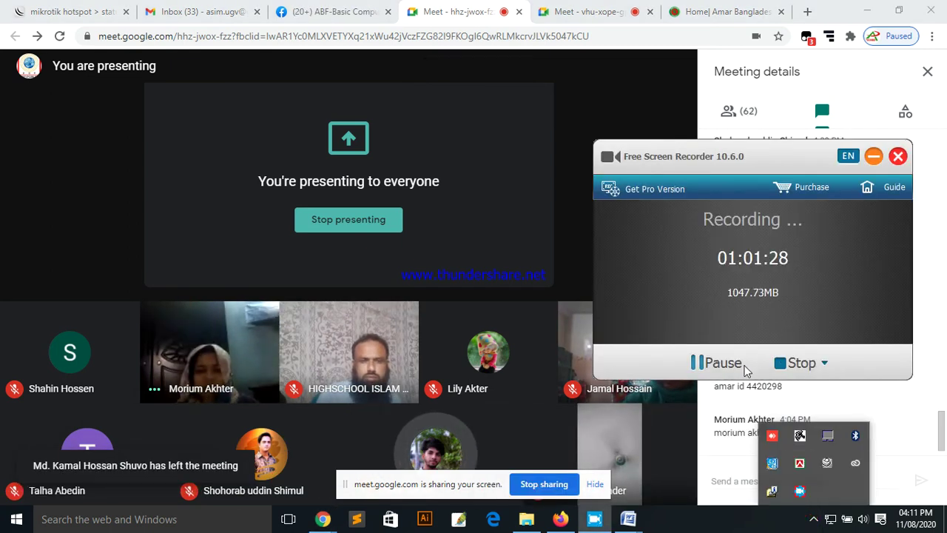
click(719, 362)
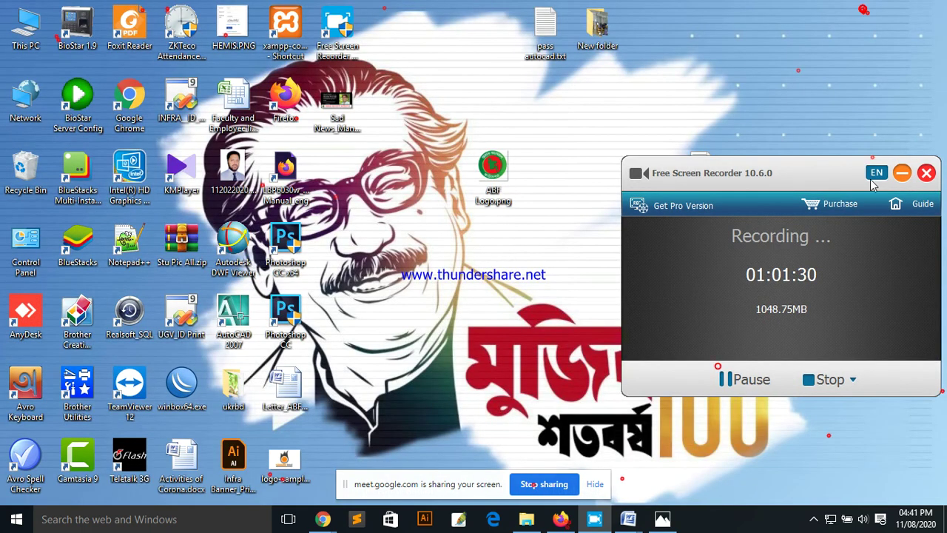
click(901, 172)
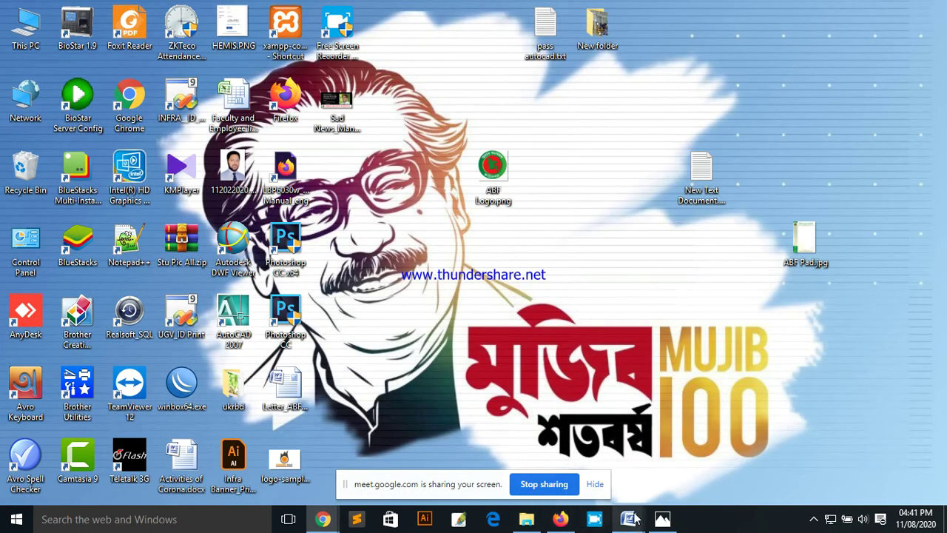
click(629, 520)
click(696, 459)
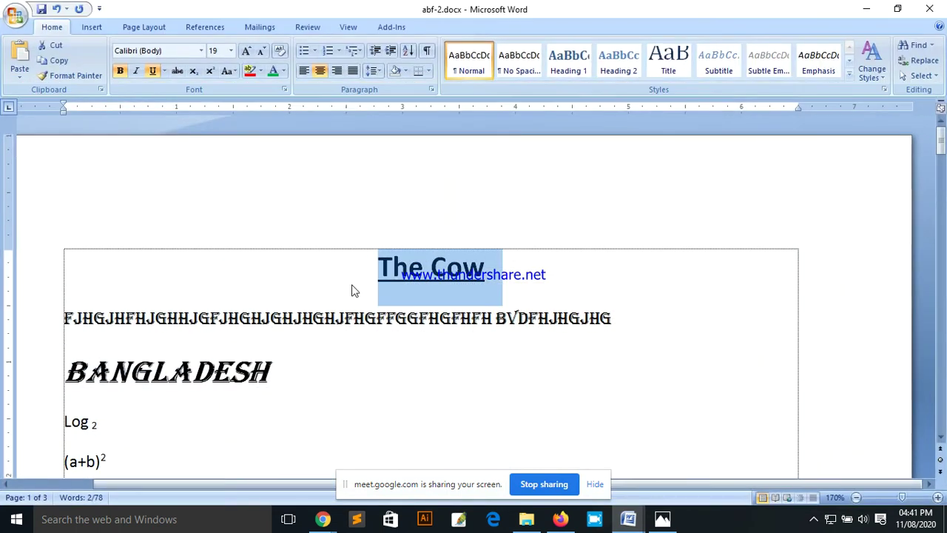
Step: Highlight the title 'The Cow' in green, then in dark blue
drag(510, 268, 350, 271)
click(261, 72)
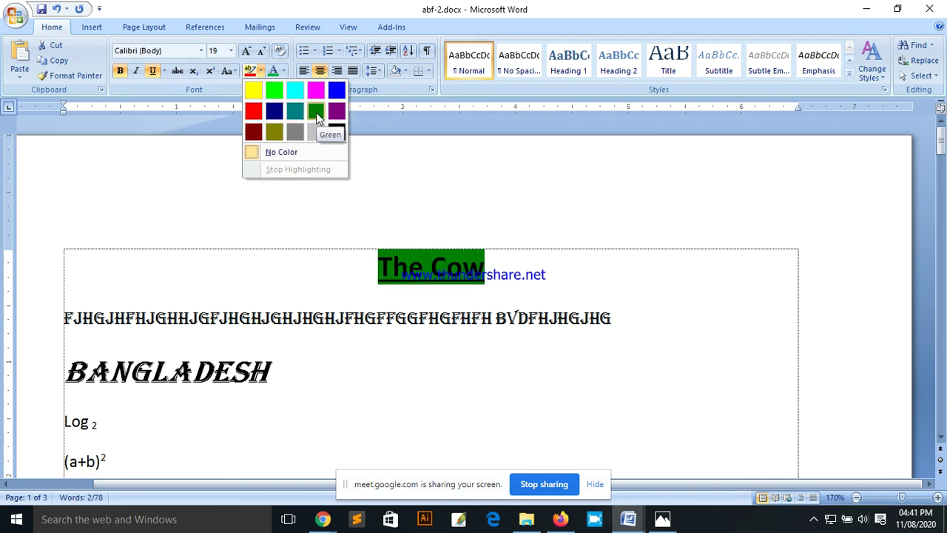
click(317, 111)
click(448, 266)
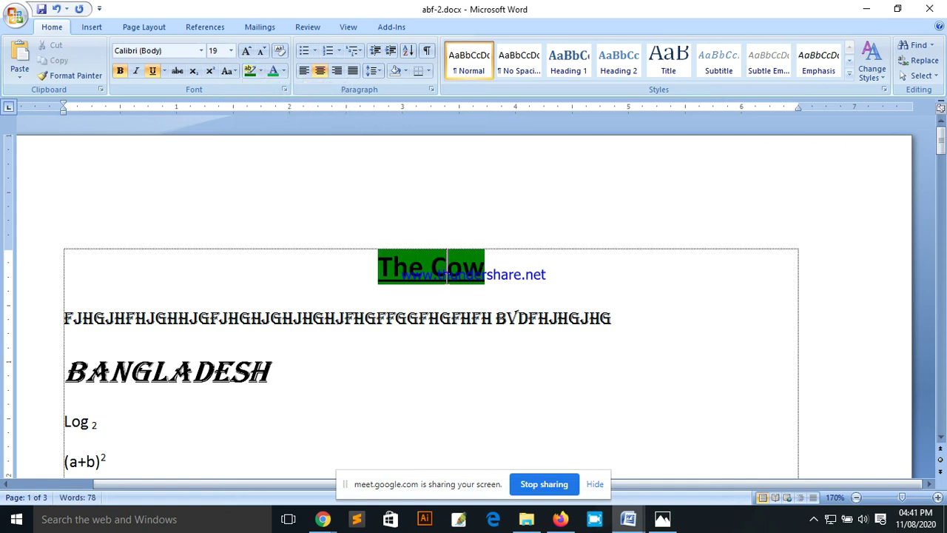
triple_click(500, 274)
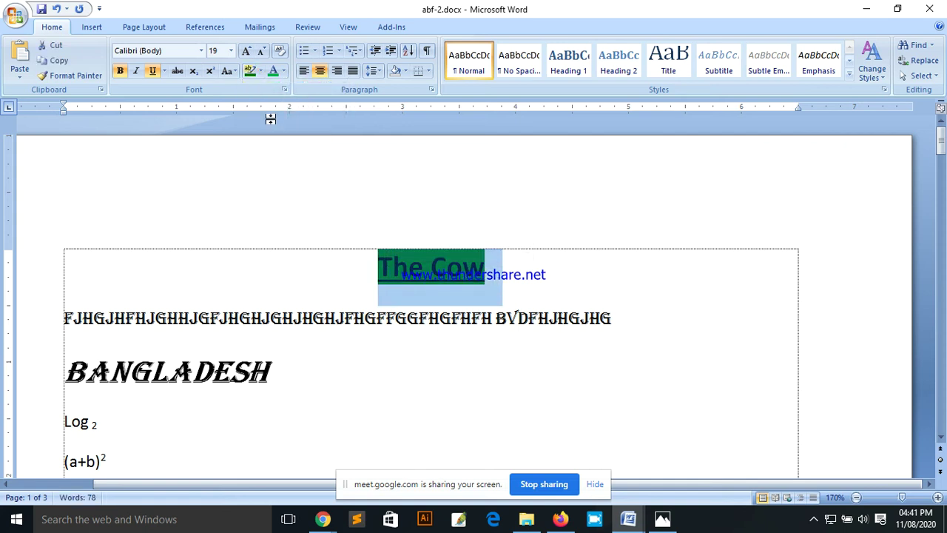
click(261, 71)
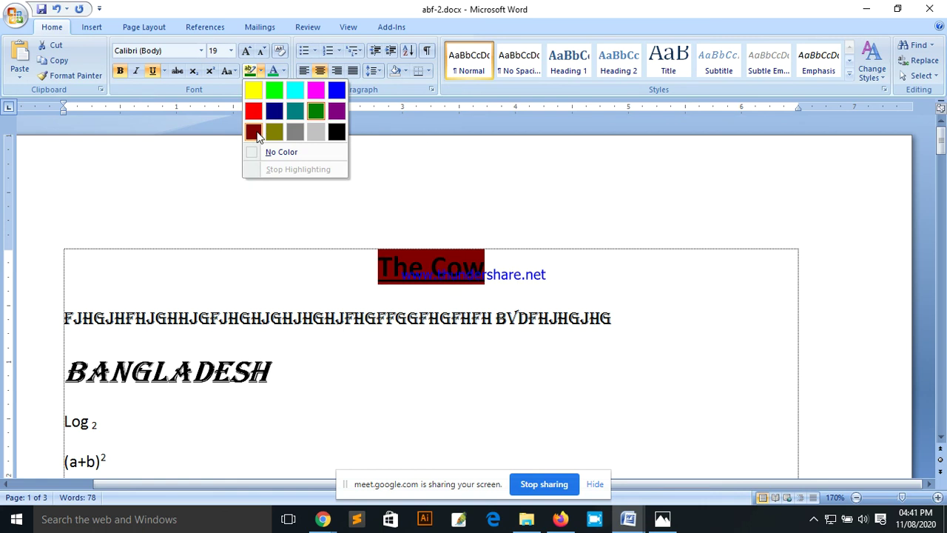
click(274, 111)
Step: Remove the highlight from 'The Cow' and select the title line
click(260, 71)
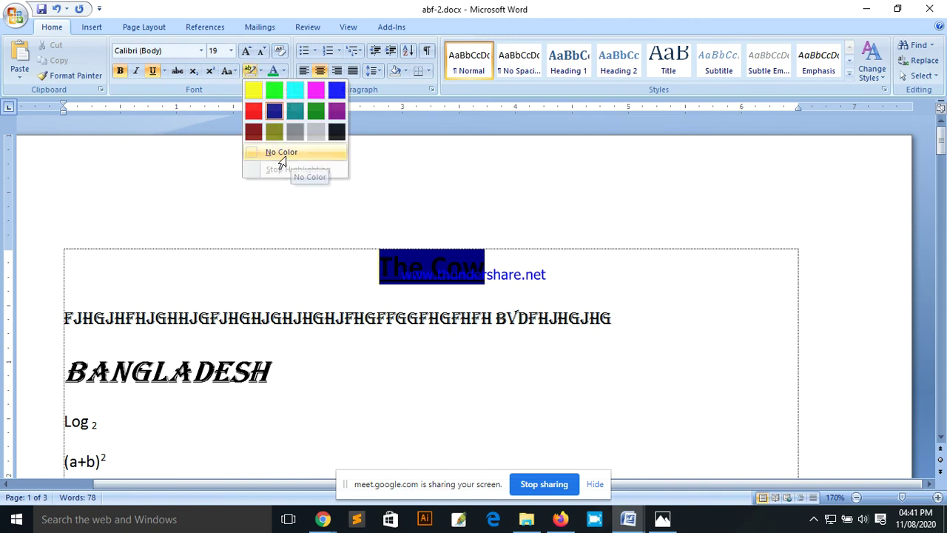
click(276, 158)
click(481, 276)
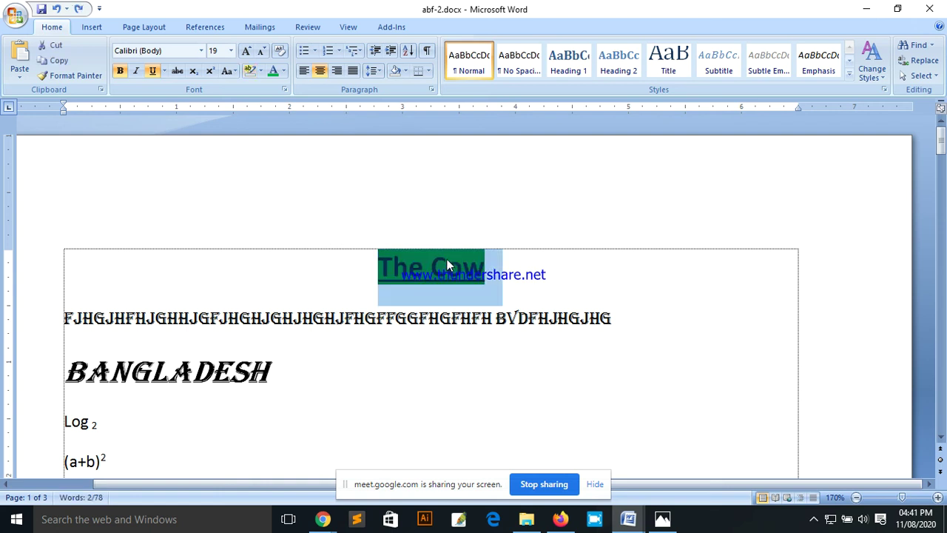
drag(488, 270, 379, 267)
click(261, 72)
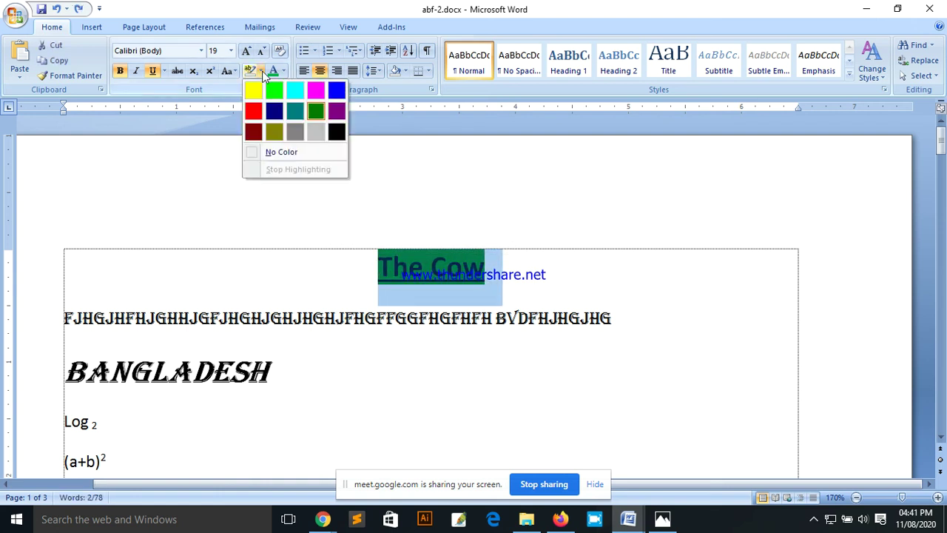
click(288, 153)
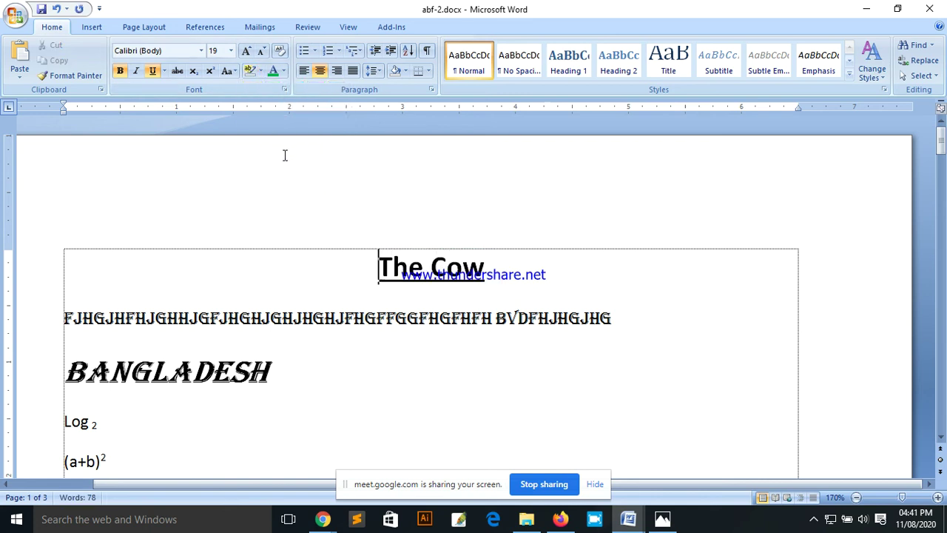
triple_click(387, 270)
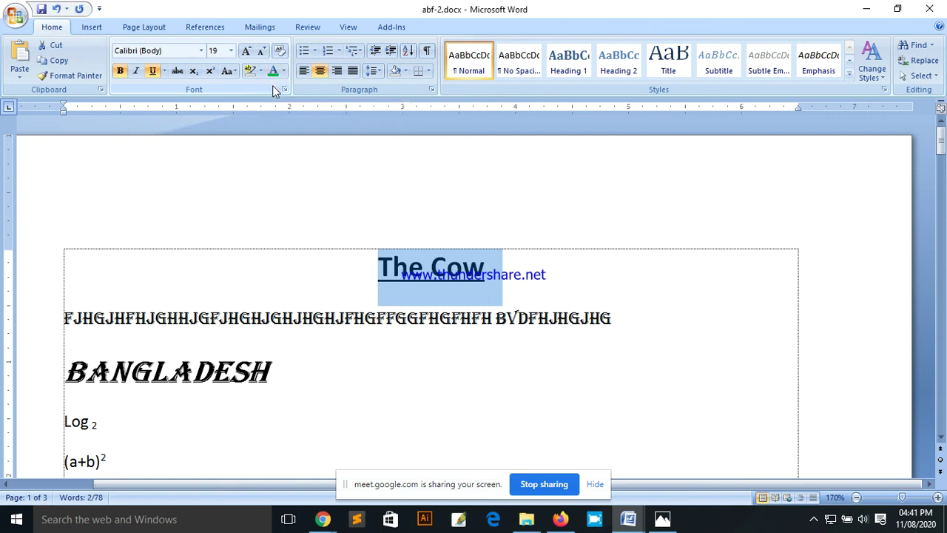
Step: Colour the 'The Cow' title red from the Font Color palette
click(425, 272)
drag(379, 271, 501, 270)
click(415, 267)
click(283, 71)
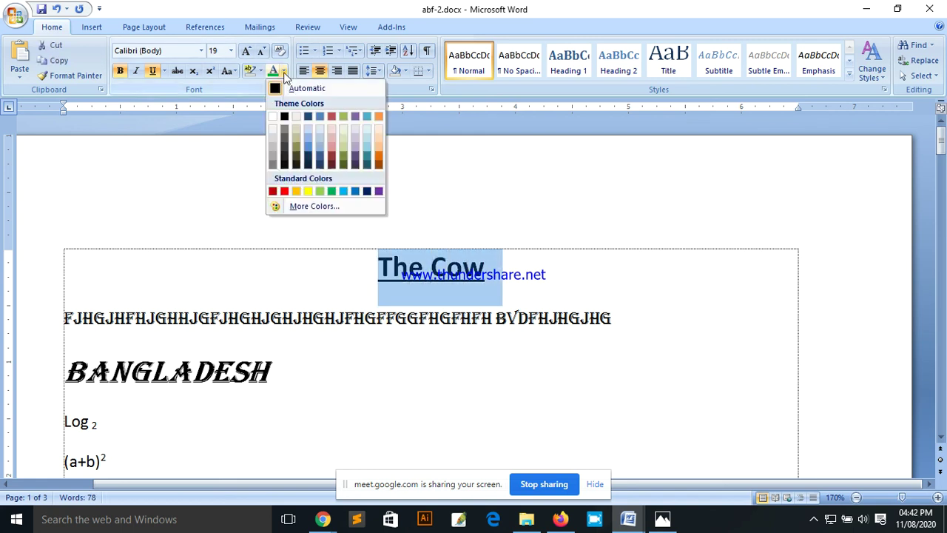
click(285, 193)
click(523, 275)
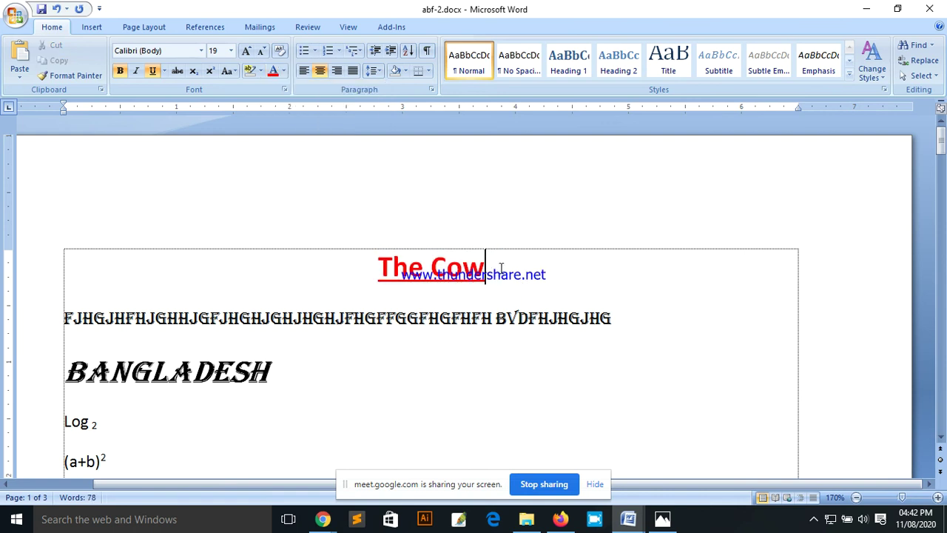
Step: Change the 'The Cow' title's colour from red to purple
drag(501, 268, 391, 274)
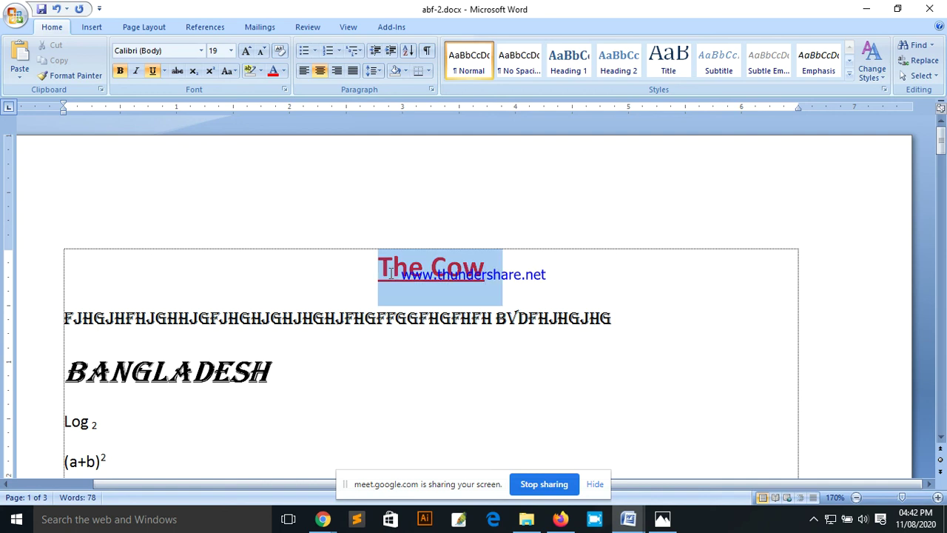
click(284, 71)
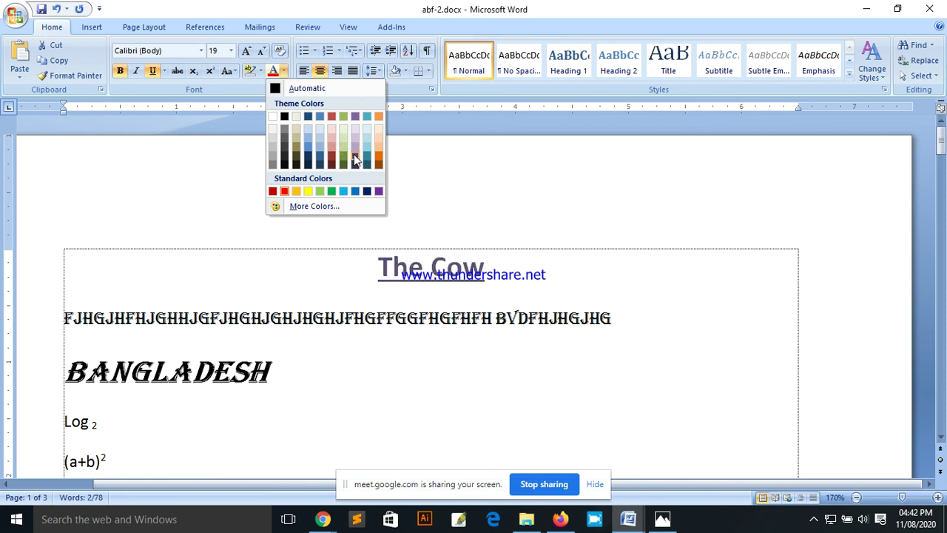
click(355, 116)
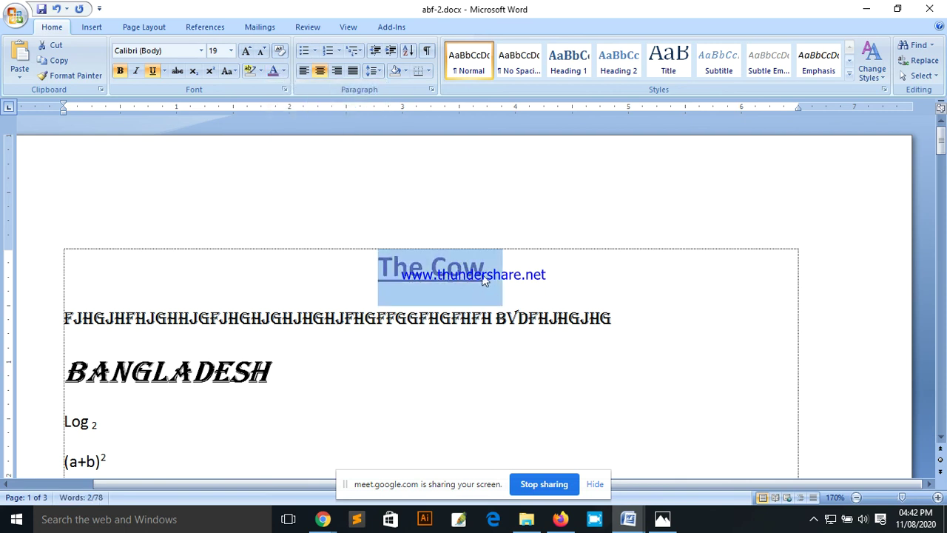
key(Right)
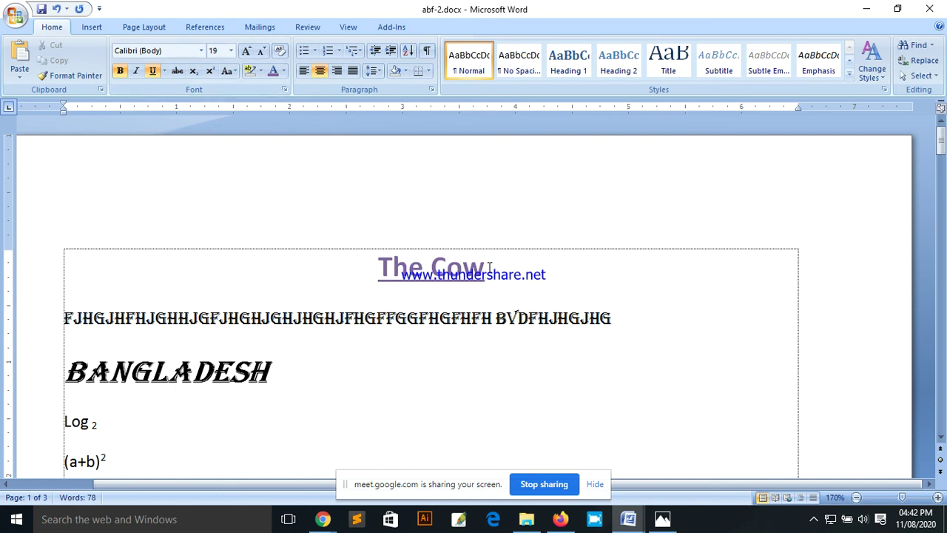
key(shift+Home)
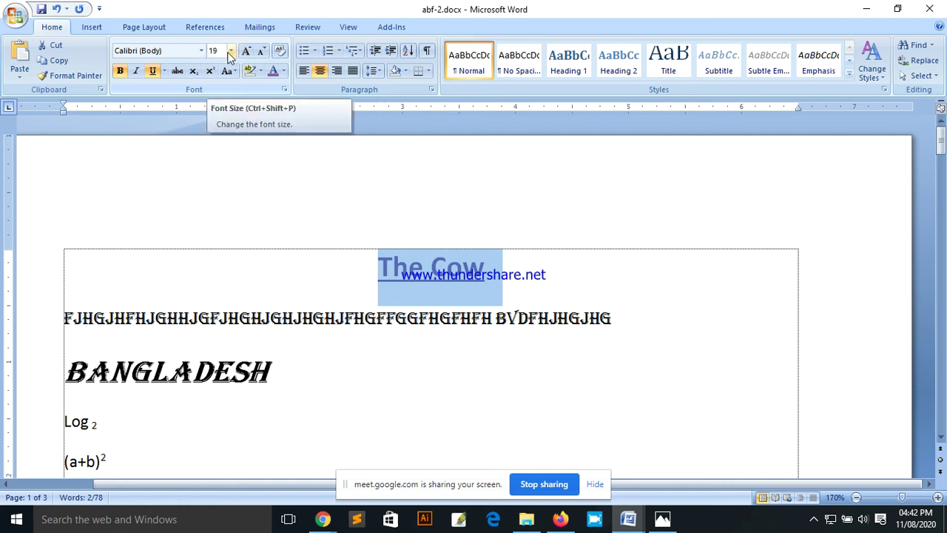
Step: Size the title 26, going from 22 up with Grow Font and back with Shrink Font
click(230, 51)
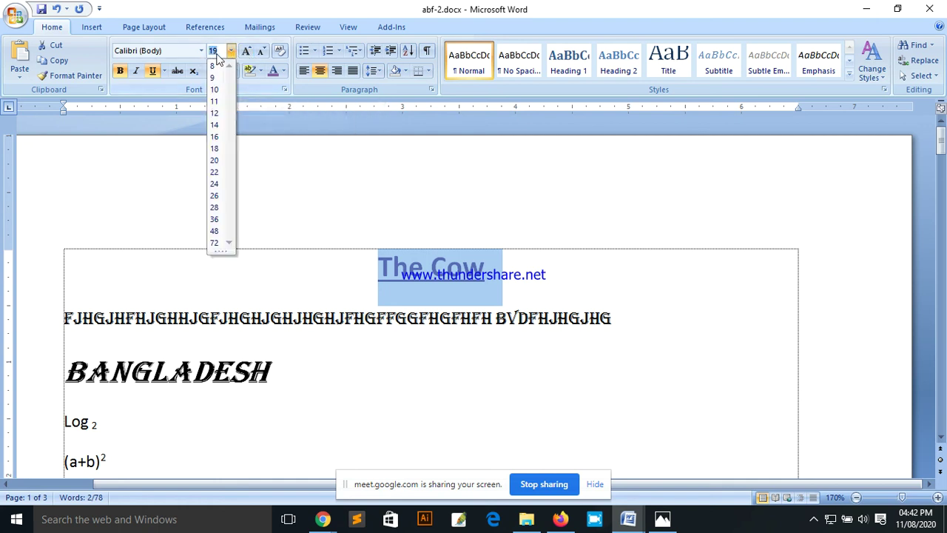
click(214, 176)
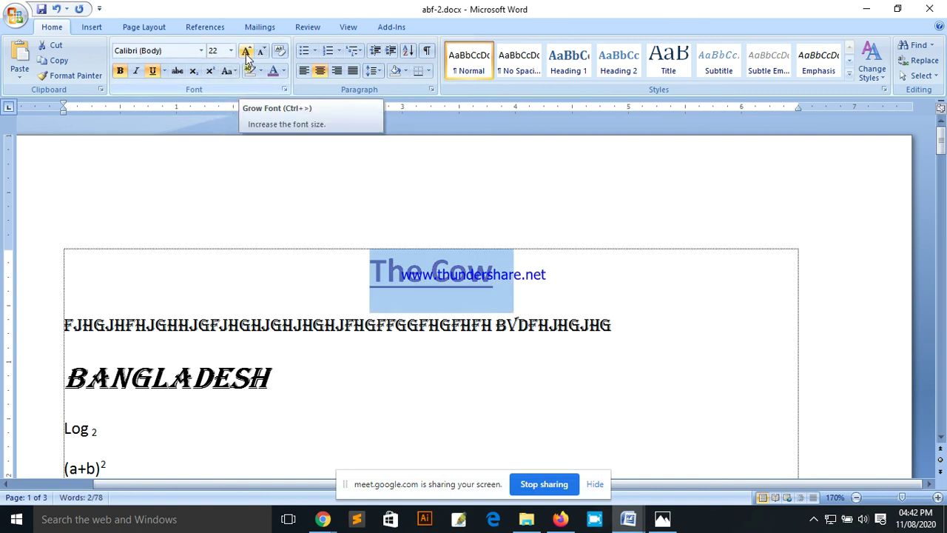
click(247, 52)
click(246, 51)
click(246, 52)
click(246, 52)
click(246, 52)
click(246, 52)
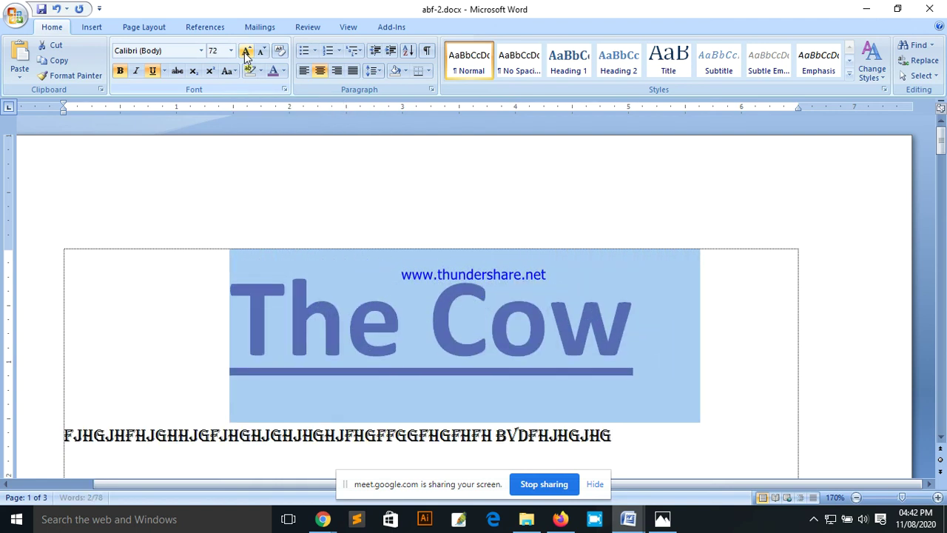
click(246, 52)
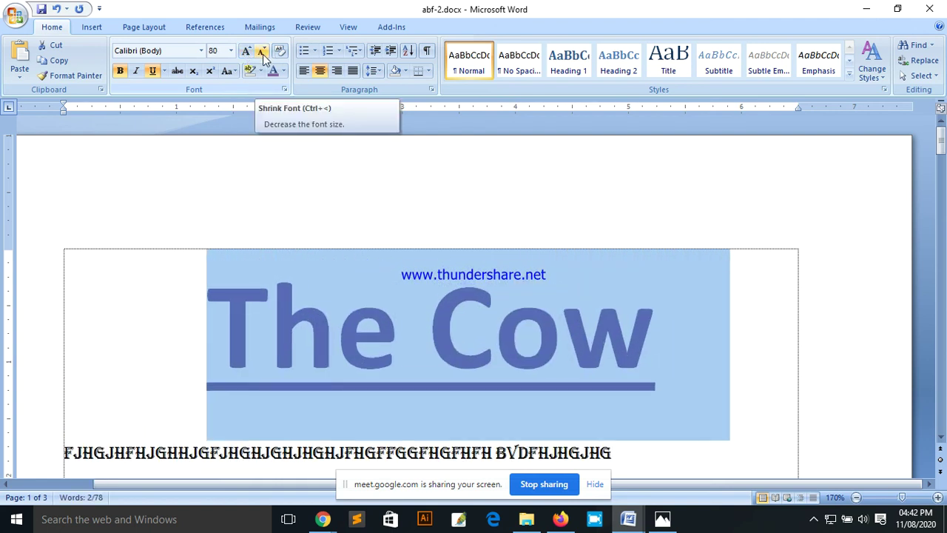
click(263, 54)
click(263, 54)
click(263, 54)
click(263, 54)
click(263, 54)
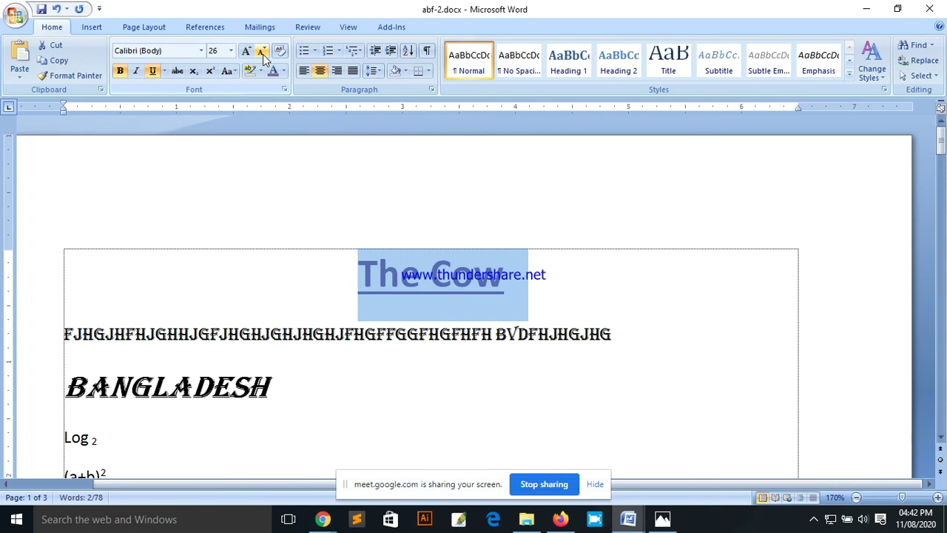
Step: Colour the 'The Cow' title red and deselect it
click(284, 71)
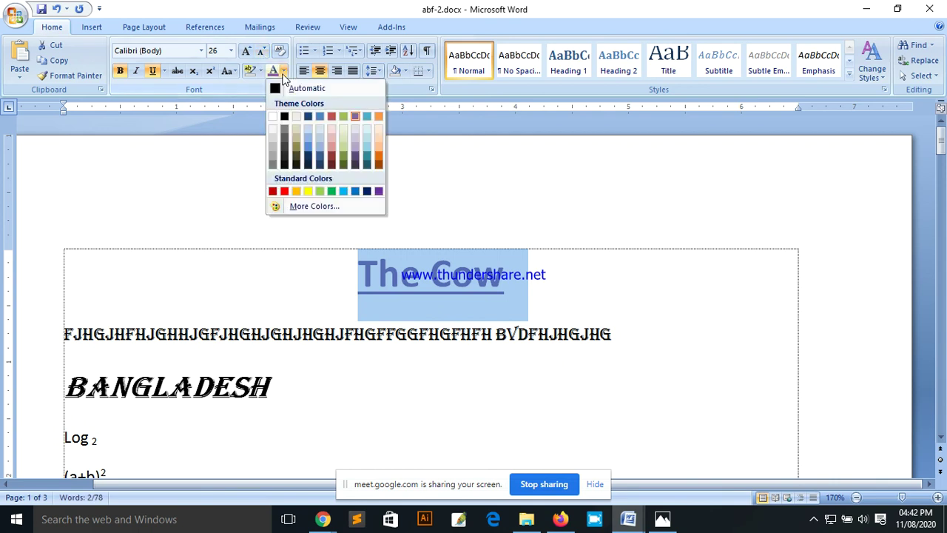
click(284, 189)
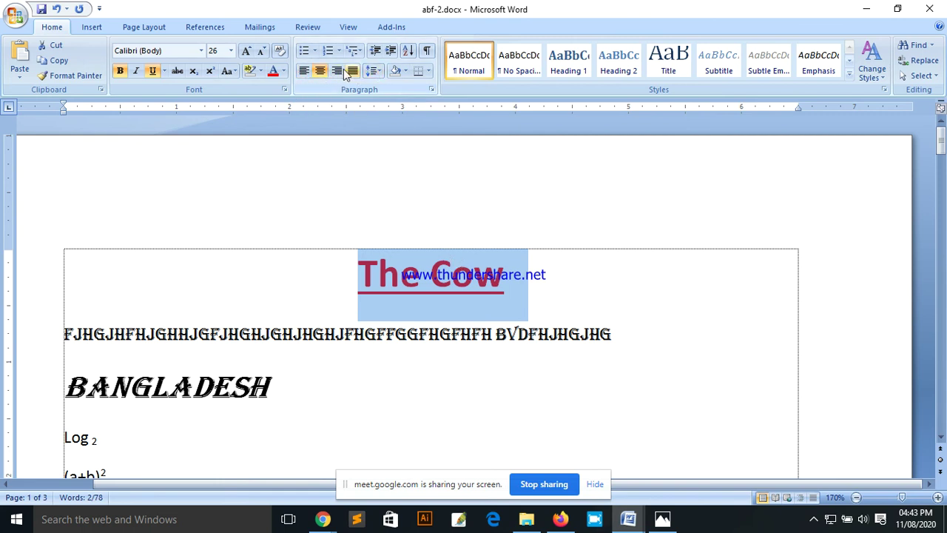
click(518, 303)
scroll(520, 309, down, 5)
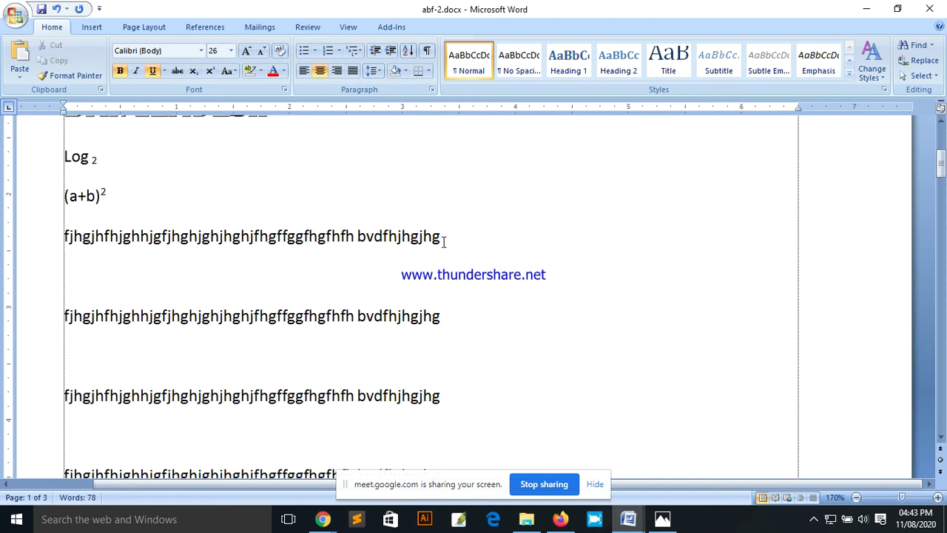
click(366, 238)
Step: Lengthen the body line by pasting three copies of 'vdfhjhgjhg' at its end
drag(452, 238, 368, 243)
key(ctrl+c)
click(457, 239)
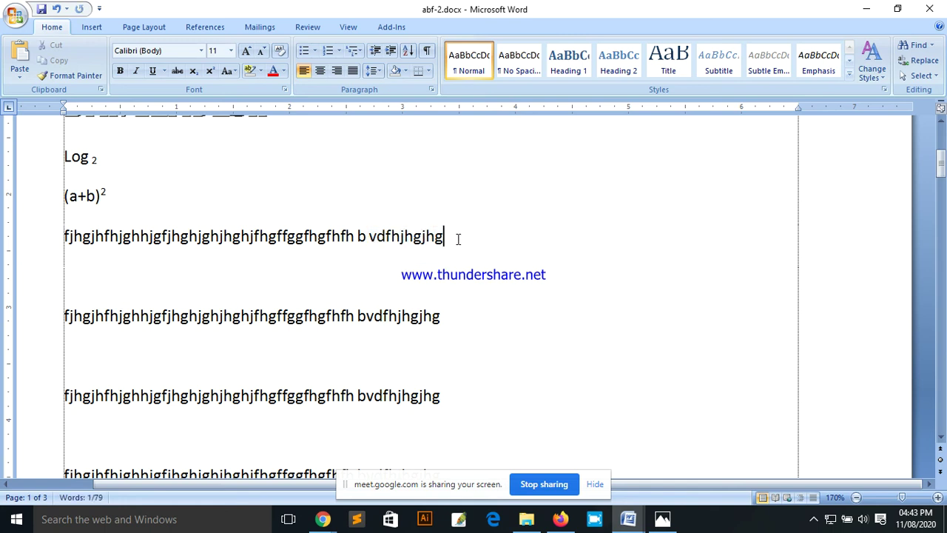
key(ctrl+v)
key(ctrl+v)
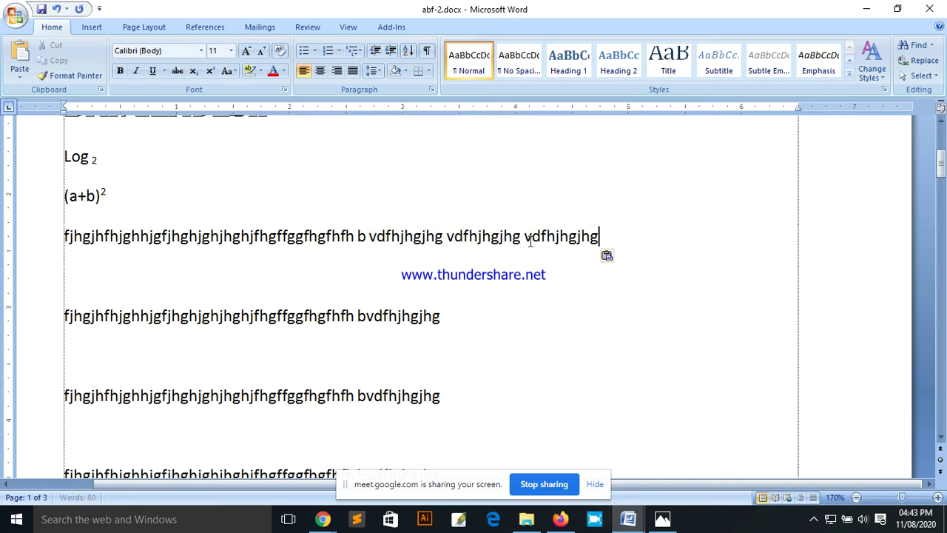
key(ctrl+v)
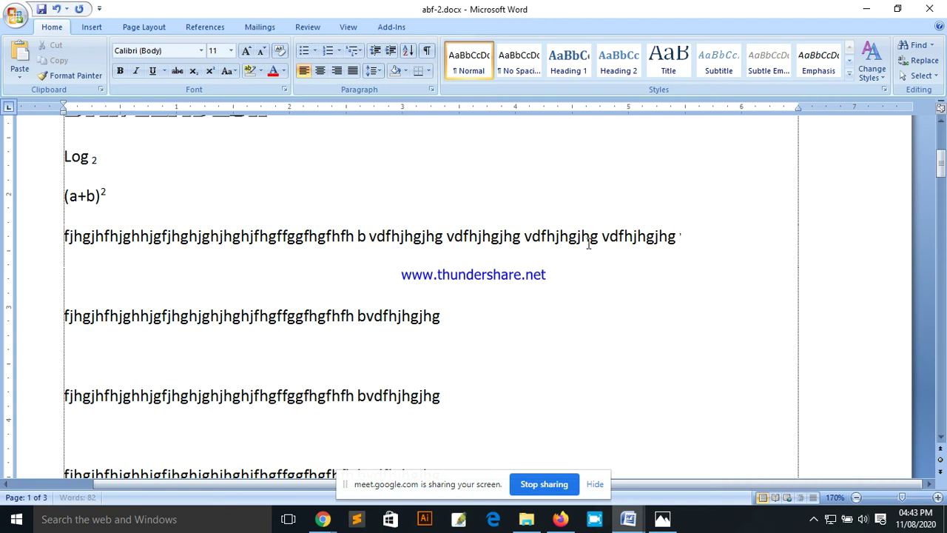
key(ctrl+v)
key(ctrl+v)
Step: Copy the lengthened paragraph and paste it twice onto its own end
drag(144, 268, 65, 247)
key(ctrl+c)
click(165, 264)
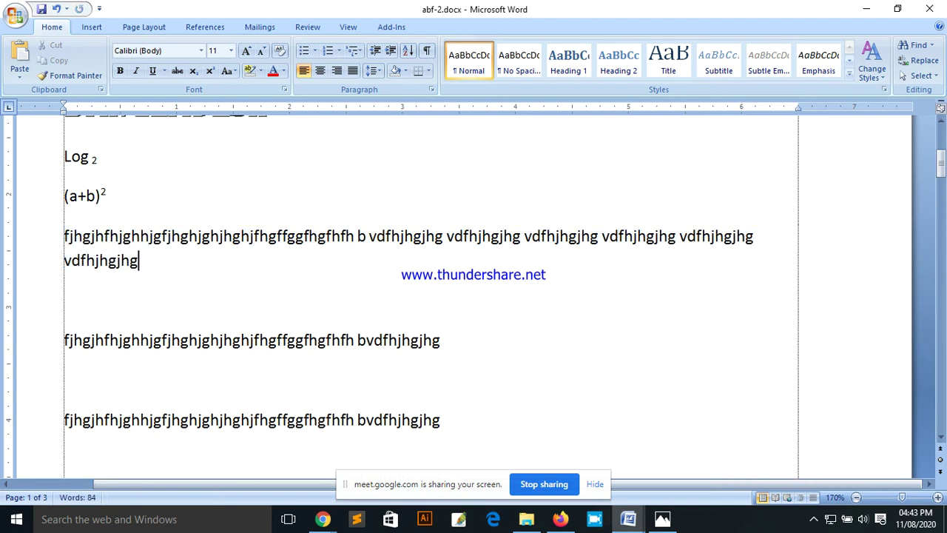
key(ctrl+v)
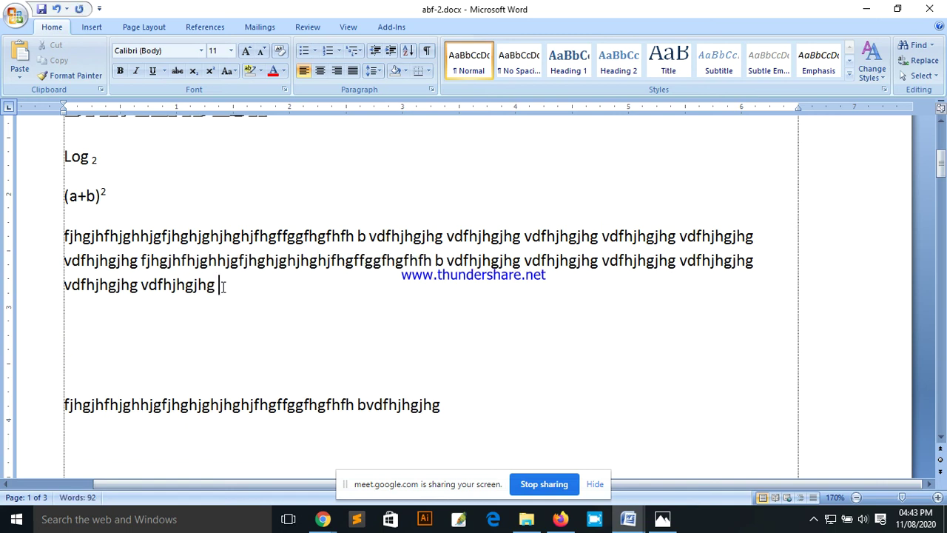
key(ctrl+v)
key(Return)
key(BackSpace)
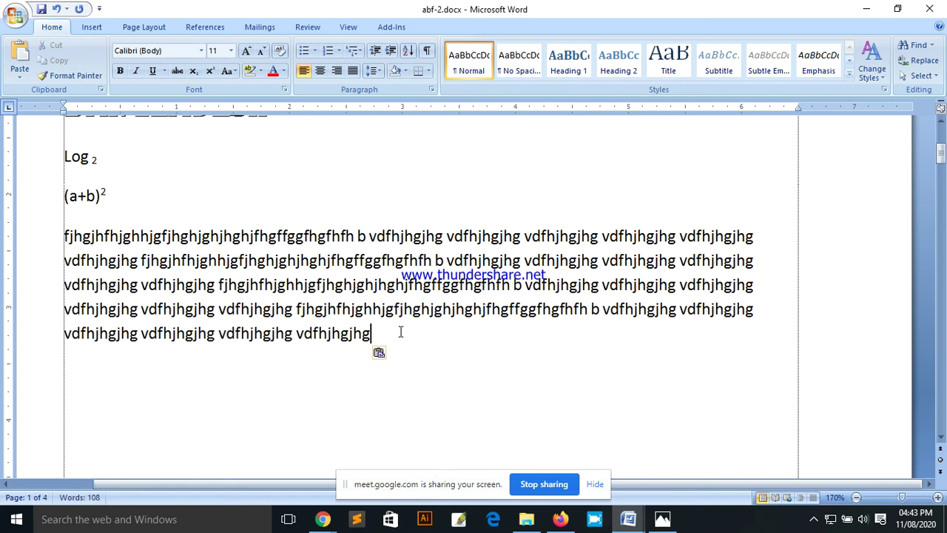
Step: Add two more pasted paragraphs below, then select all the body paragraphs
key(ctrl+v)
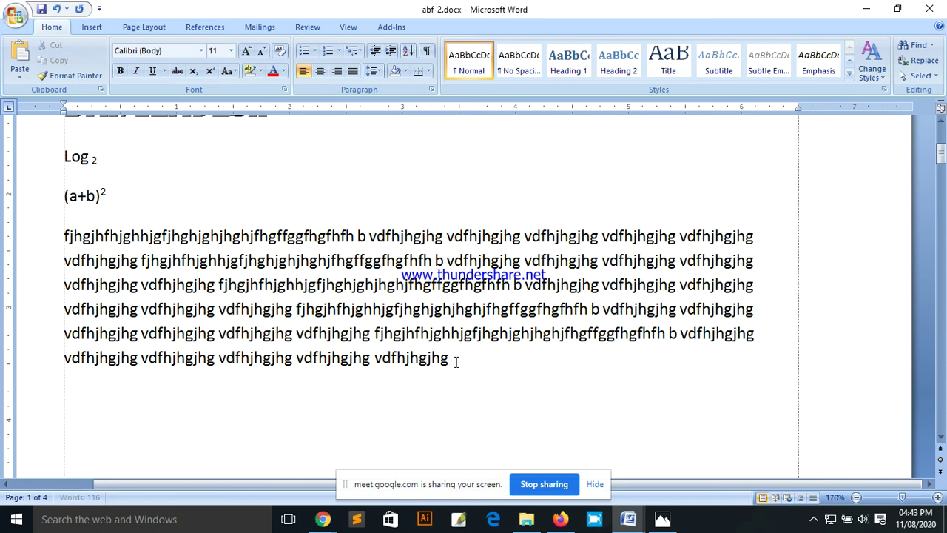
key(ctrl+v)
key(Return)
key(ctrl+v)
key(Return)
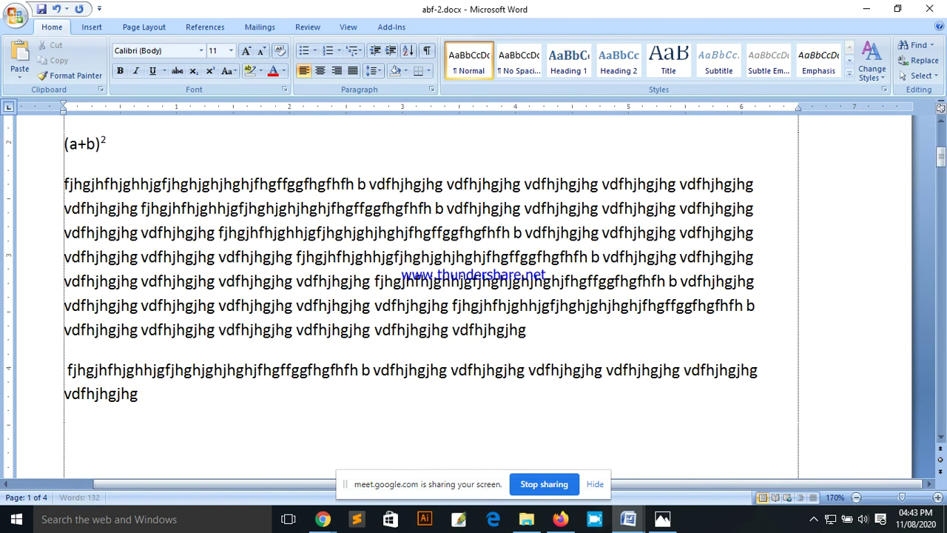
key(ctrl+v)
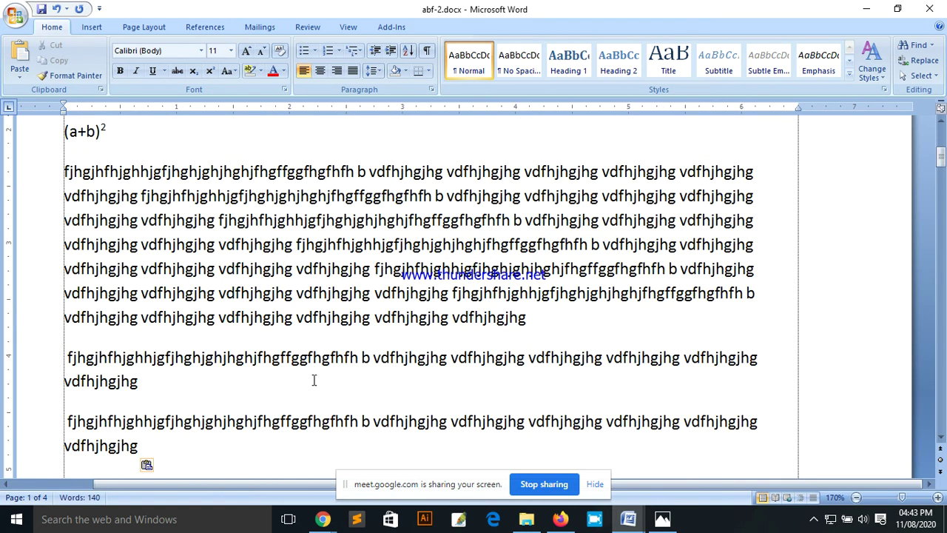
drag(137, 447, 59, 176)
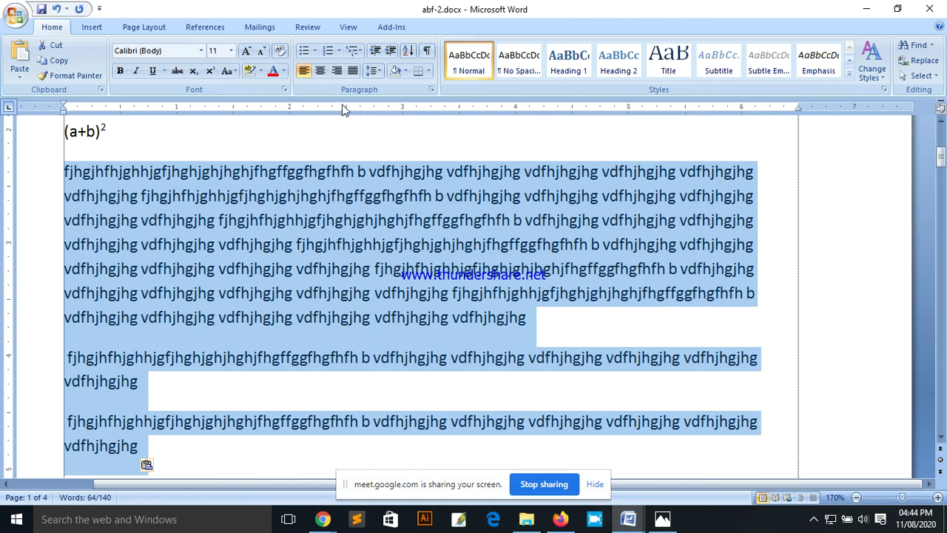
click(350, 30)
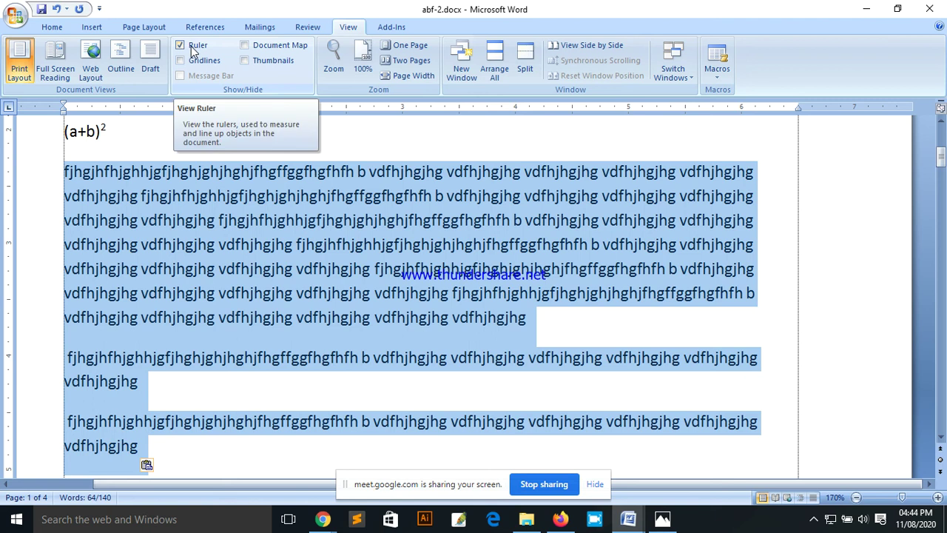
click(192, 49)
scroll(199, 157, up, 2)
scroll(217, 173, up, 2)
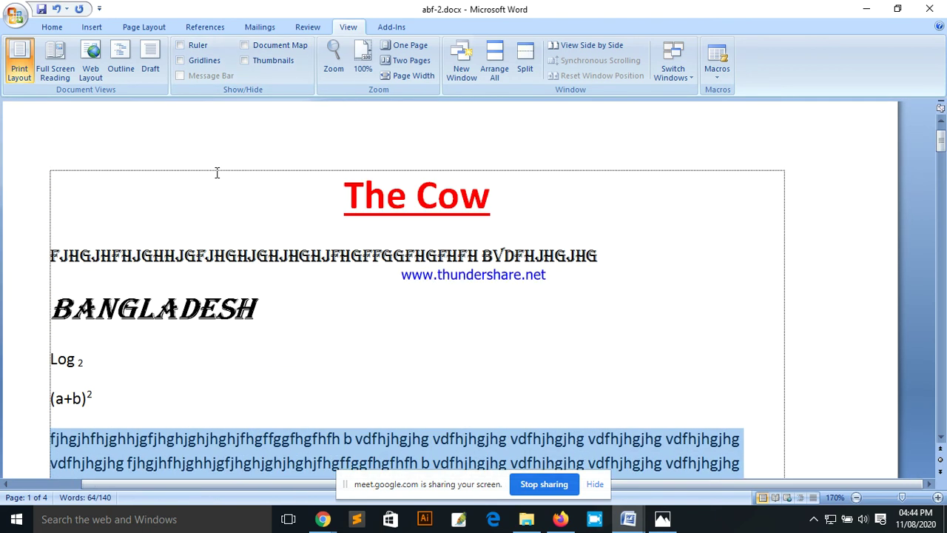
click(193, 48)
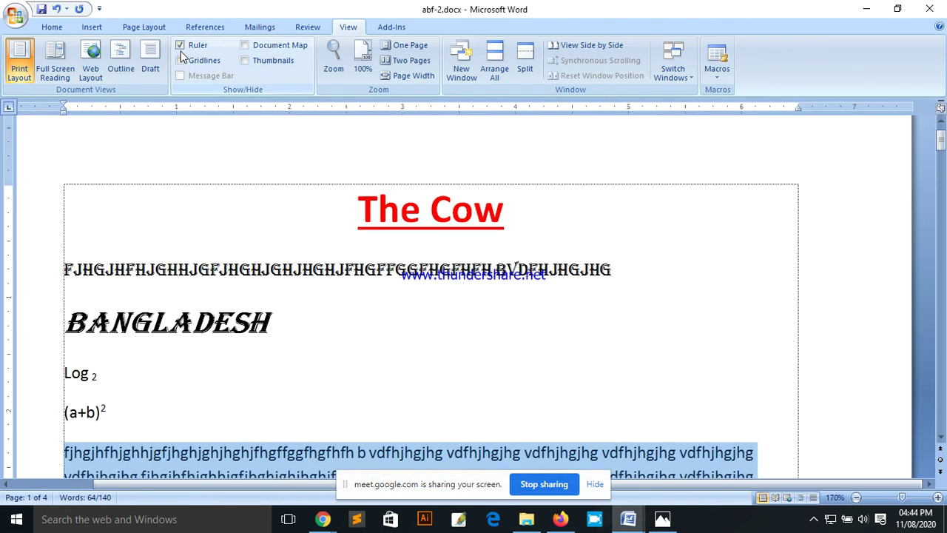
scroll(300, 205, down, 5)
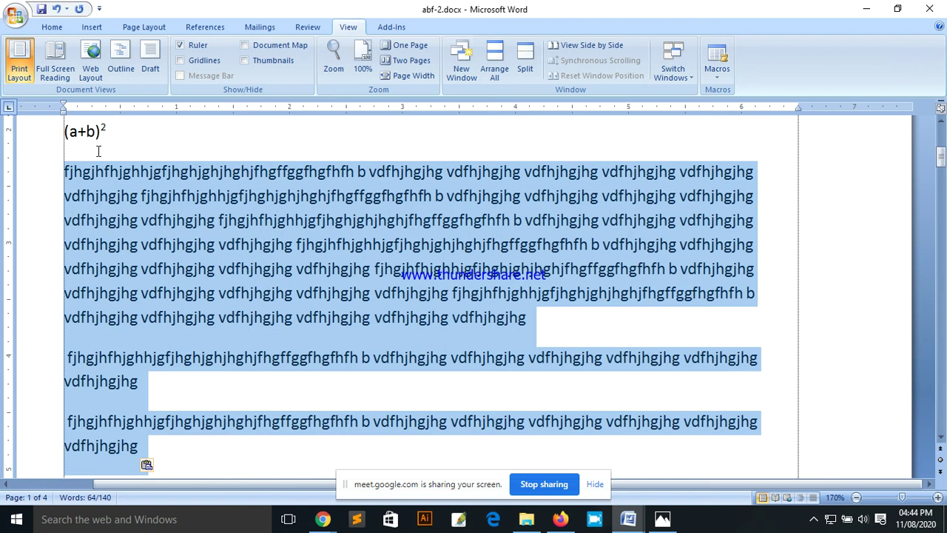
click(161, 173)
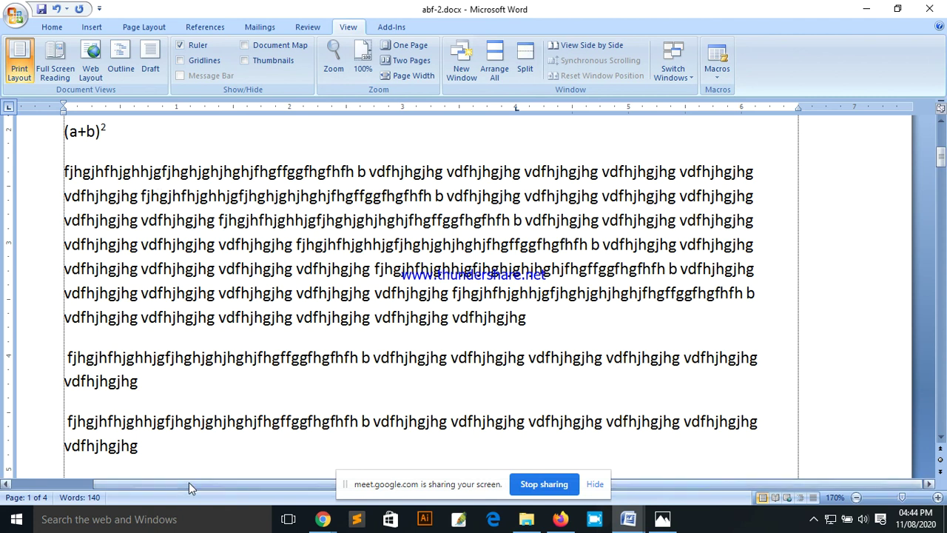
drag(189, 483, 96, 483)
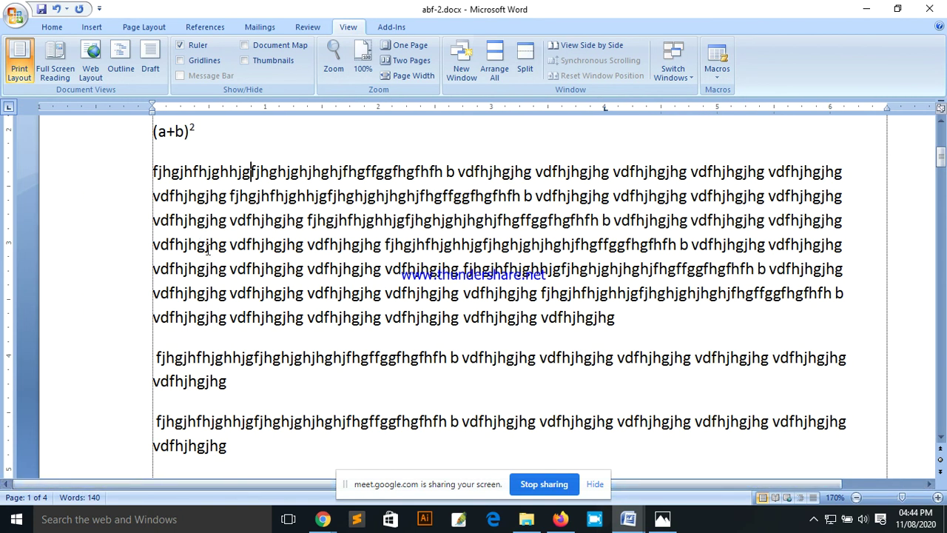
scroll(185, 248, up, 5)
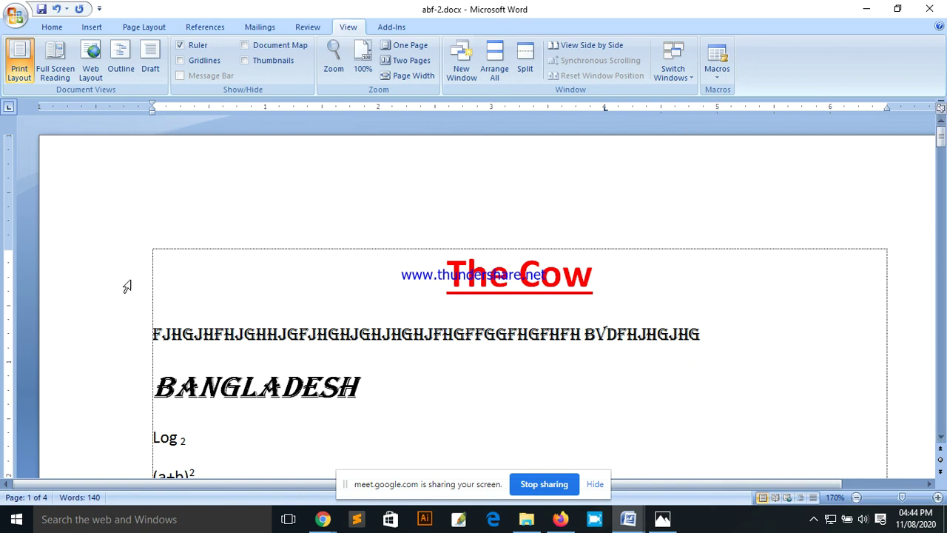
scroll(231, 234, down, 5)
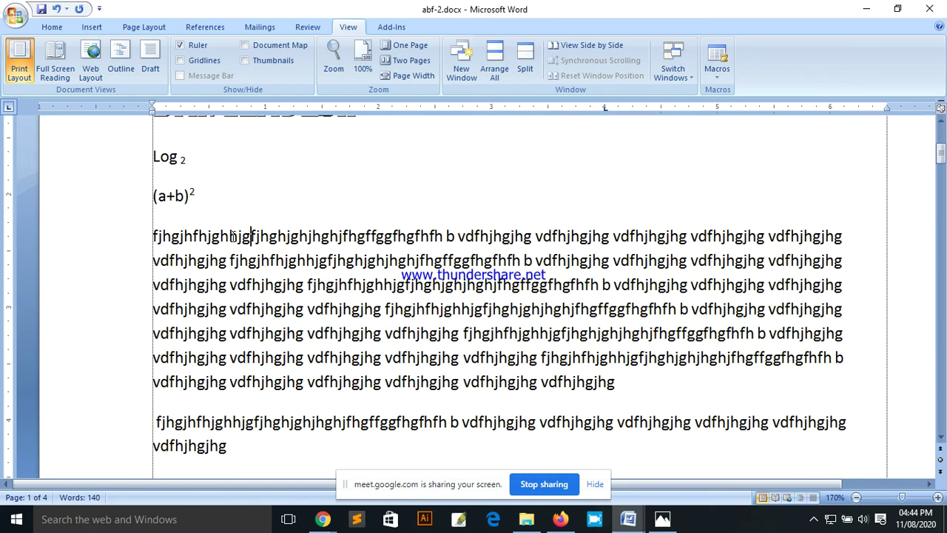
scroll(232, 236, down, 2)
scroll(231, 235, up, 4)
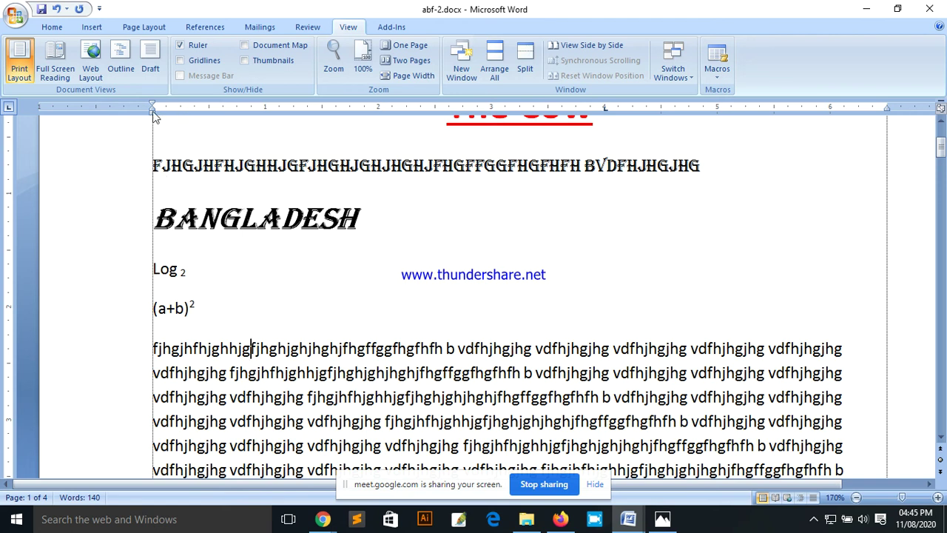
mouse_move(154, 116)
mouse_down()
mouse_move(176, 120)
mouse_move(156, 111)
mouse_up()
scroll(226, 244, down, 1)
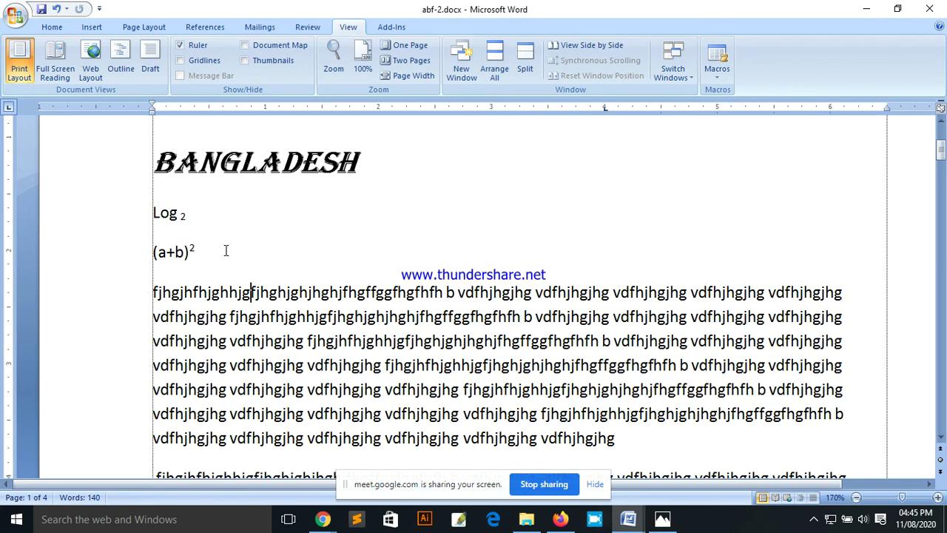
drag(153, 295, 208, 295)
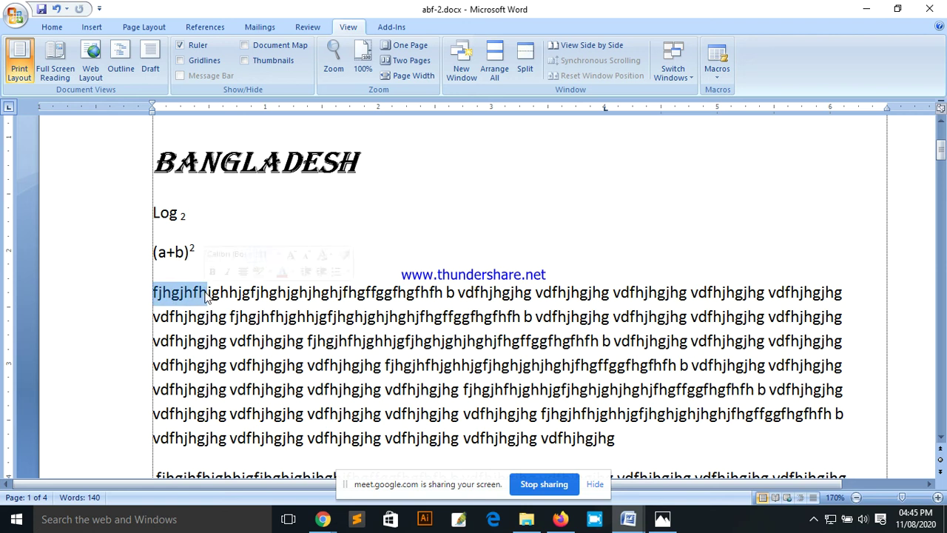
click(153, 294)
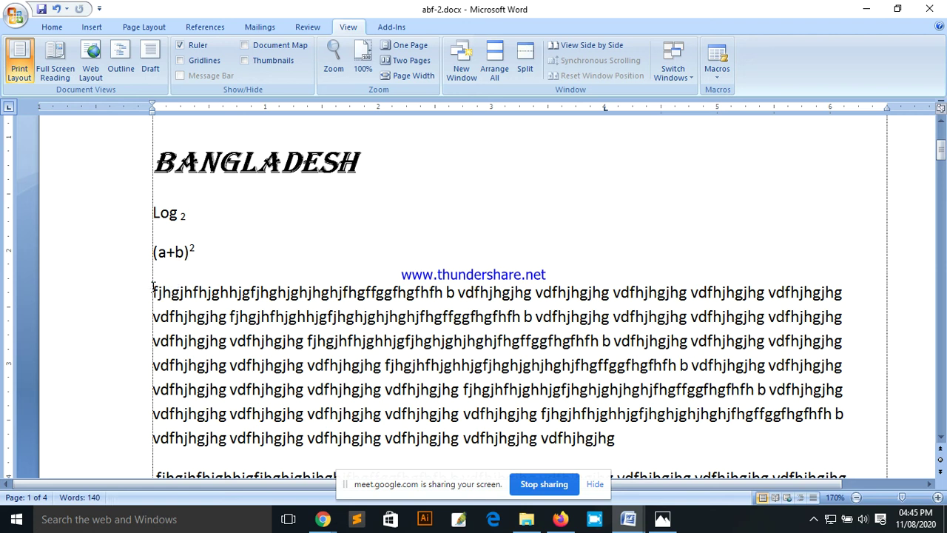
drag(153, 294, 229, 295)
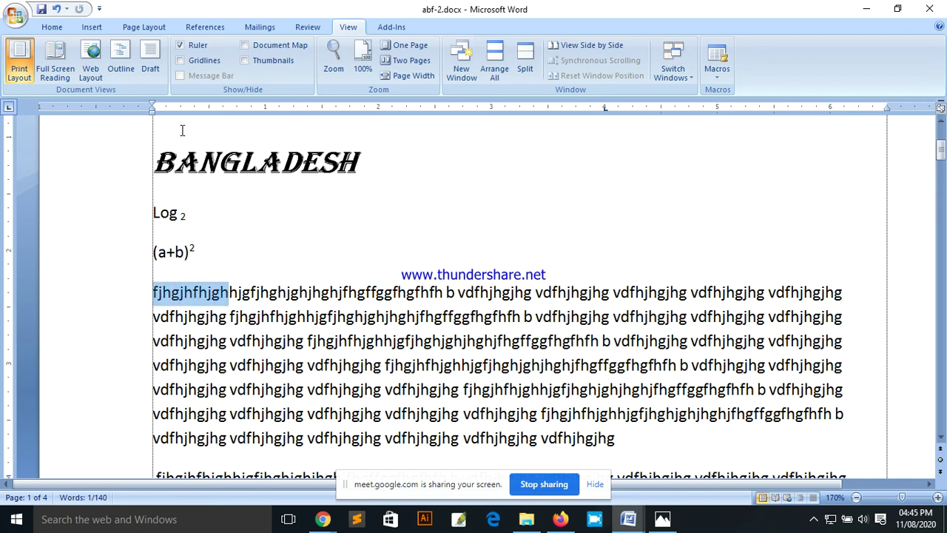
click(242, 296)
drag(152, 293, 344, 293)
drag(153, 294, 350, 294)
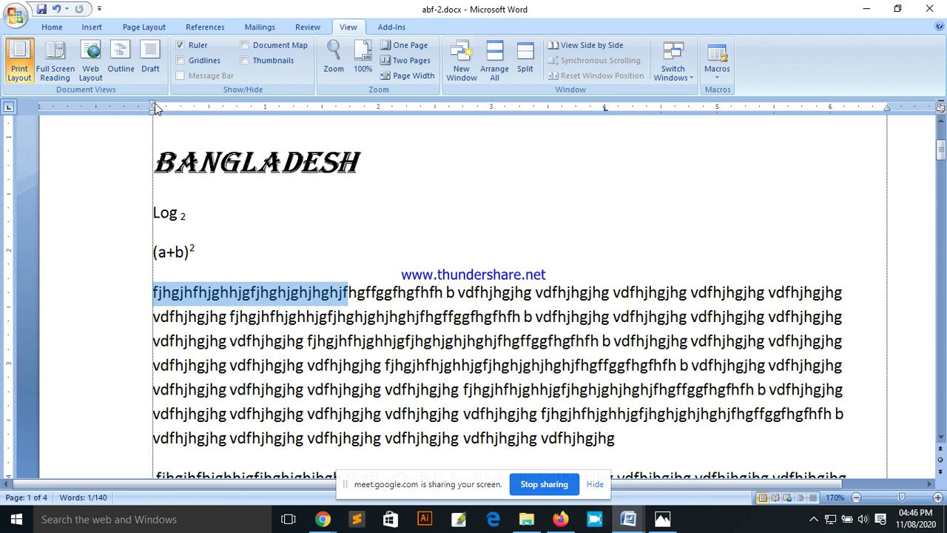
drag(154, 107, 210, 112)
drag(209, 106, 210, 107)
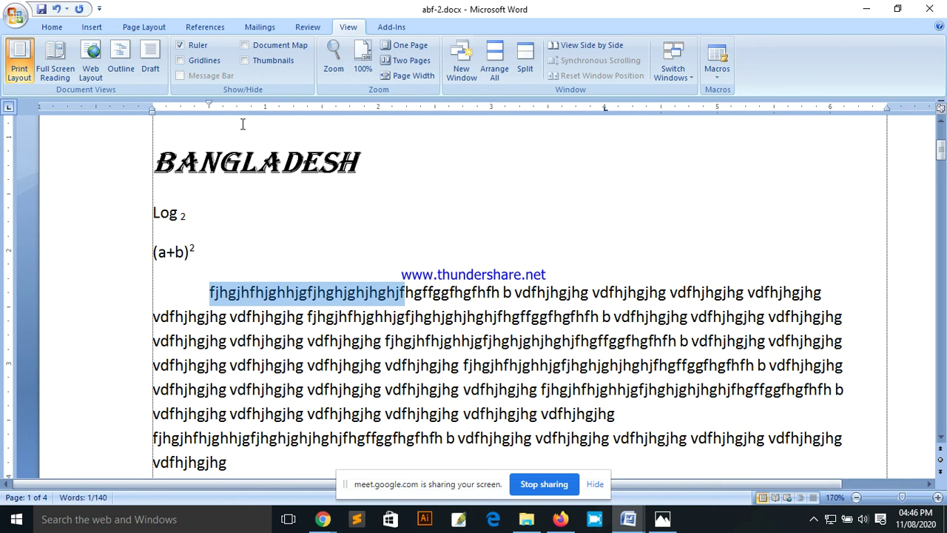
drag(210, 107, 97, 107)
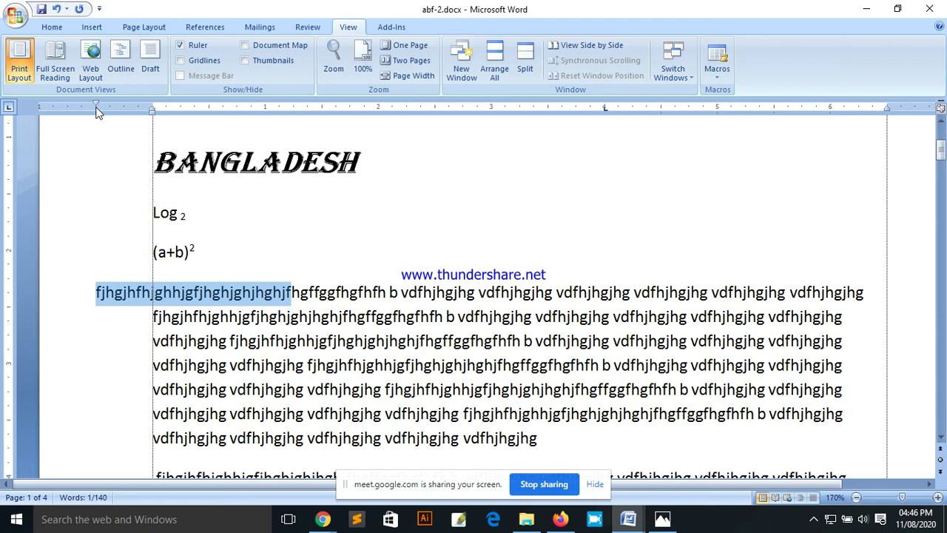
drag(97, 108, 153, 109)
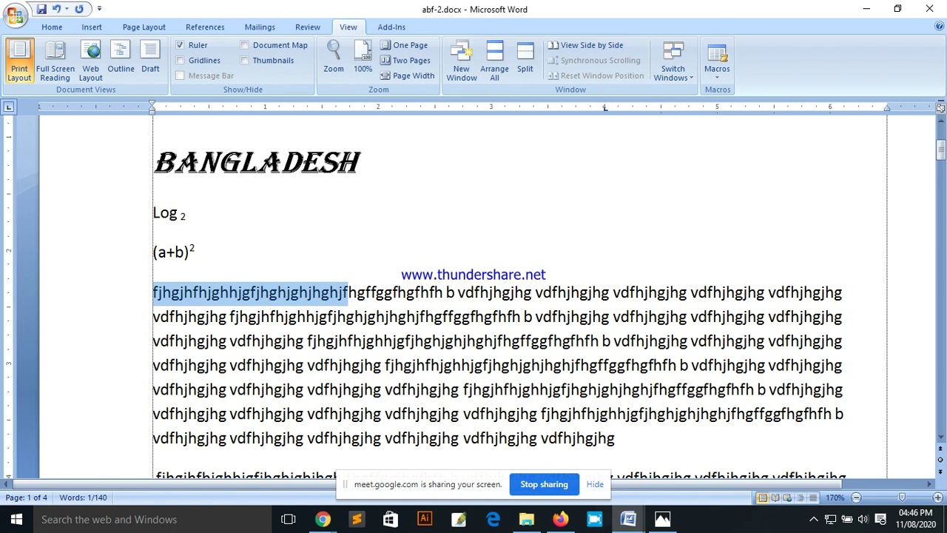
click(162, 296)
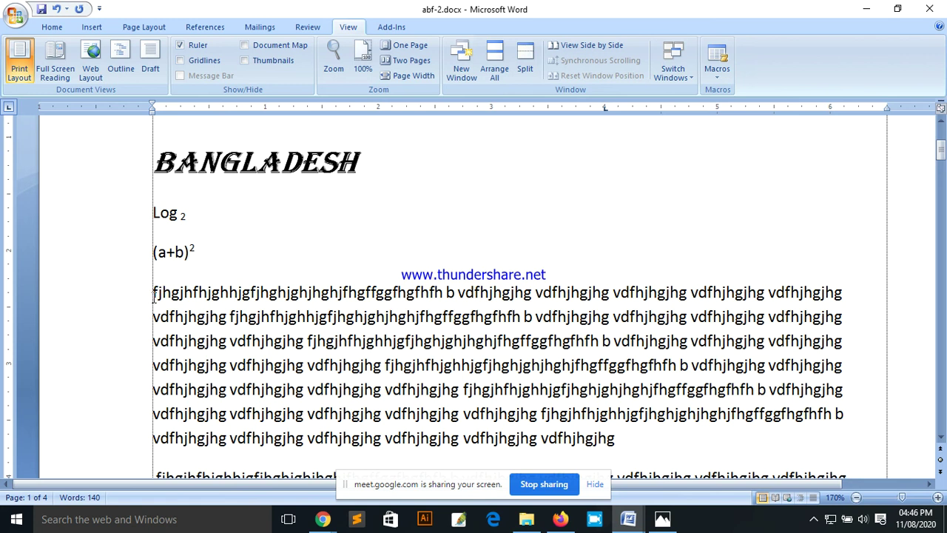
scroll(348, 303, down, 2)
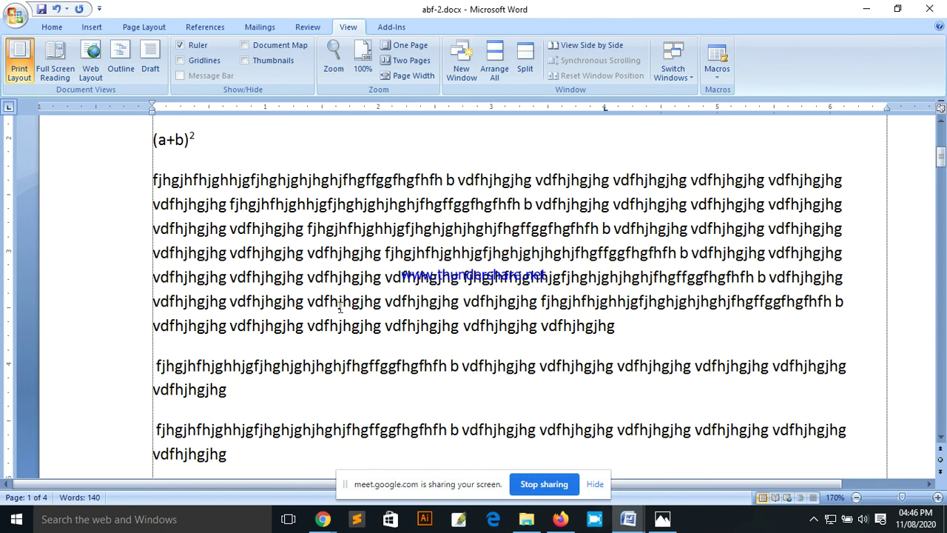
drag(154, 207, 158, 322)
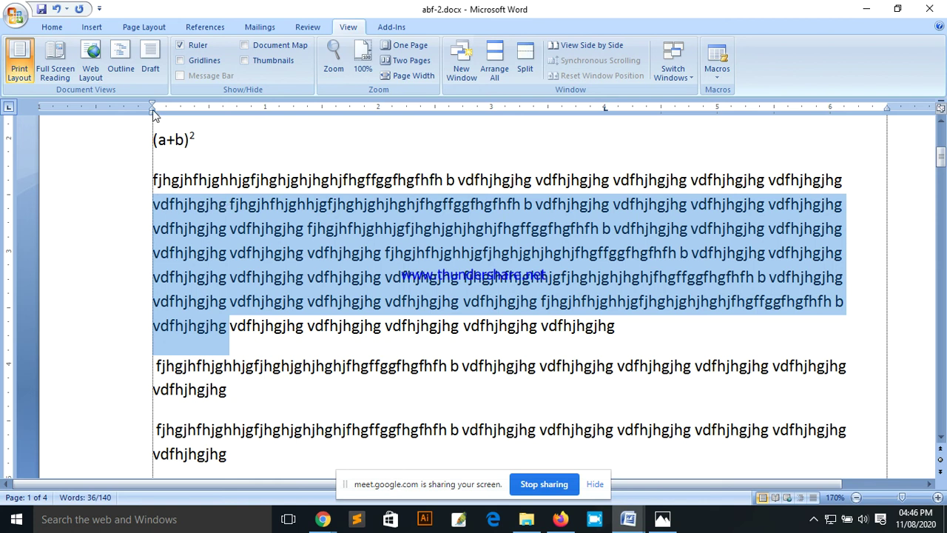
drag(154, 111, 180, 112)
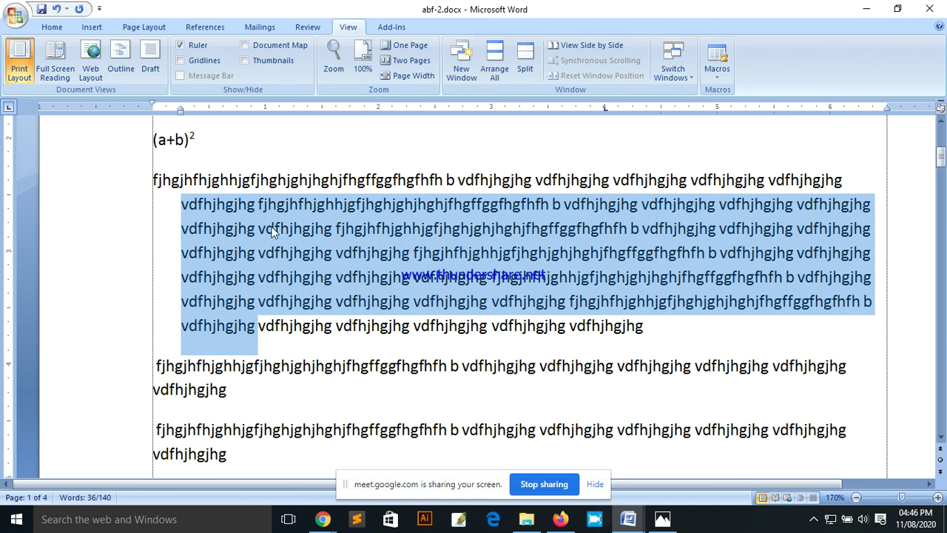
click(276, 243)
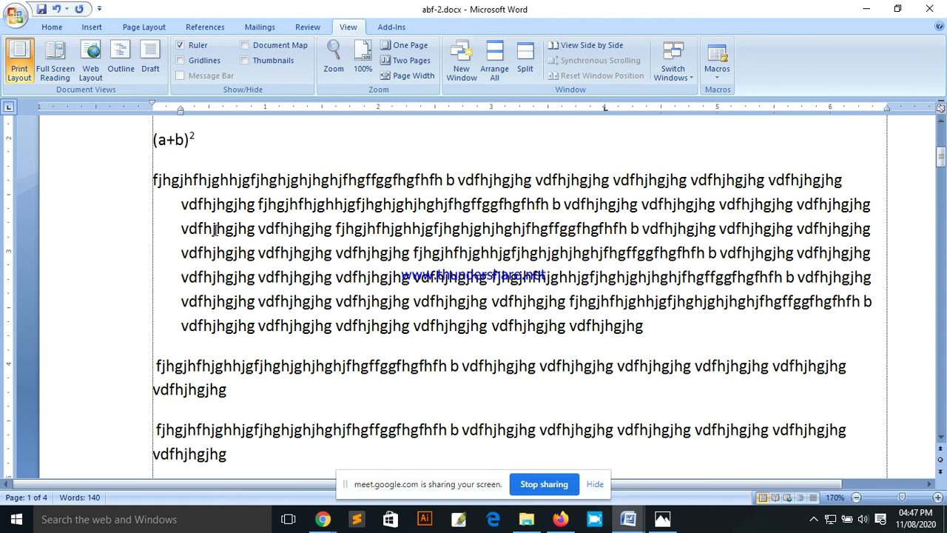
click(180, 205)
drag(180, 205, 204, 227)
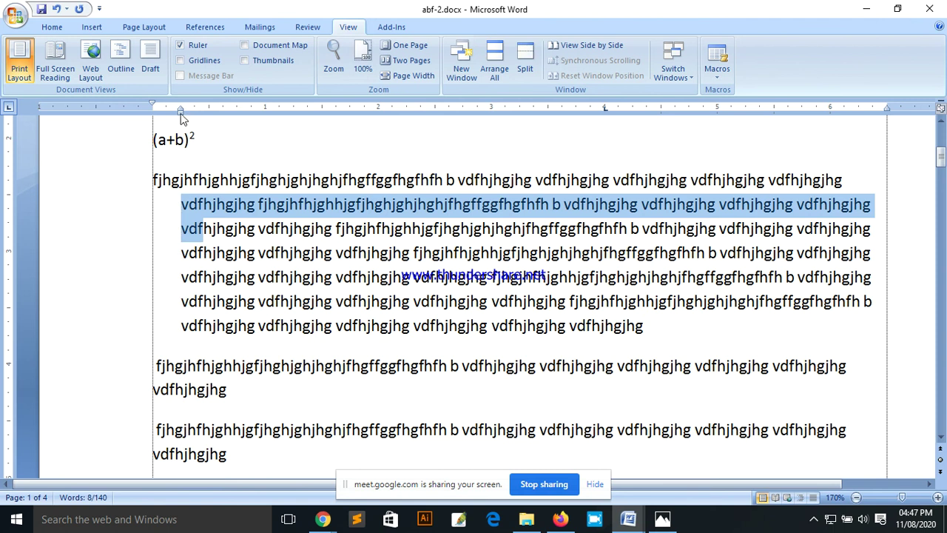
click(186, 206)
drag(187, 206, 236, 325)
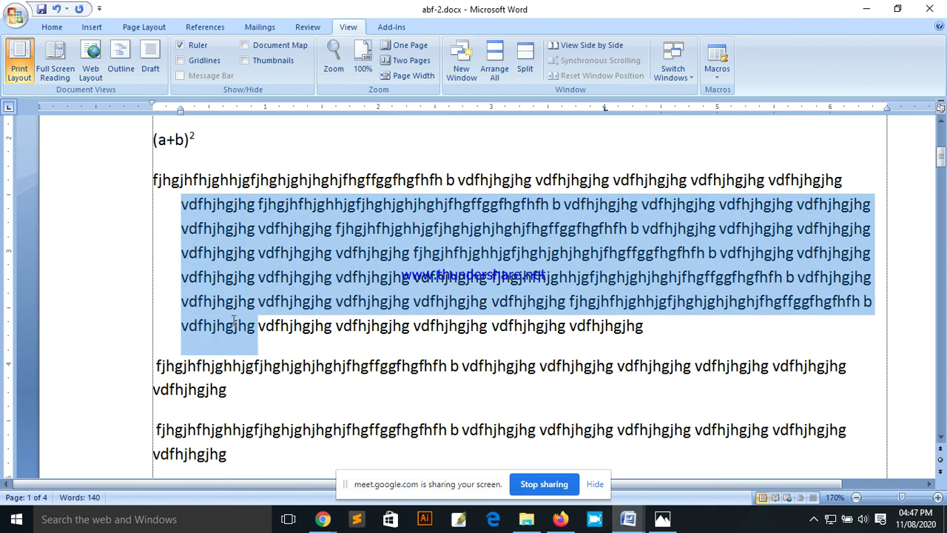
click(170, 180)
drag(154, 180, 207, 180)
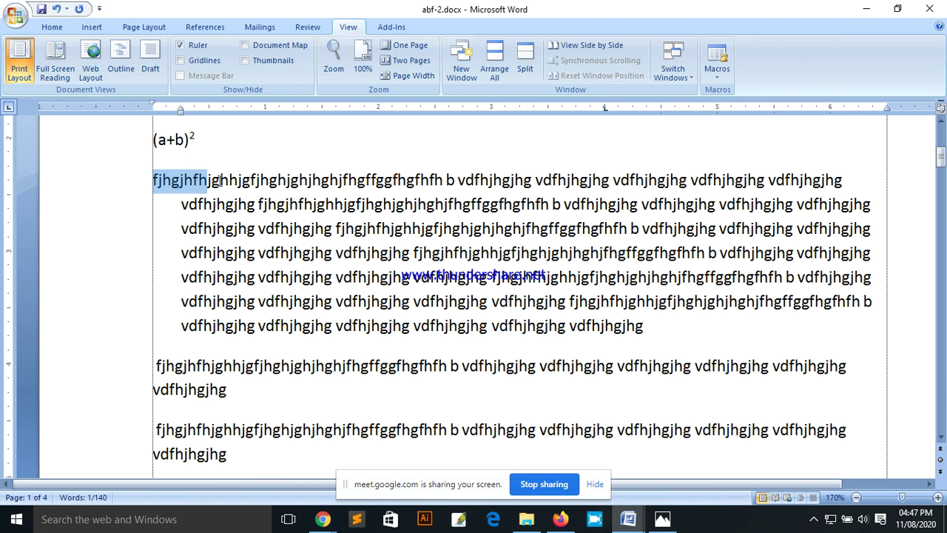
drag(181, 111, 153, 111)
scroll(348, 229, up, 1)
scroll(349, 229, down, 1)
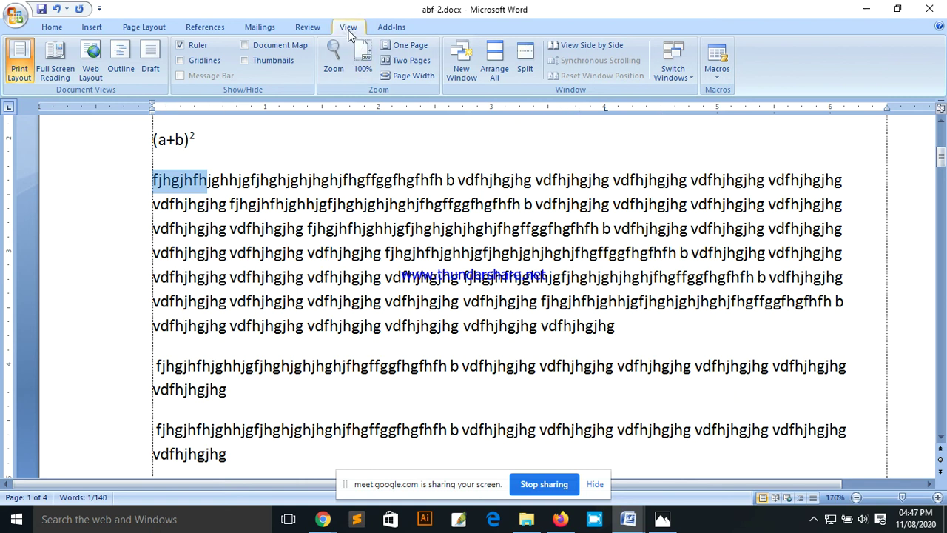
click(182, 47)
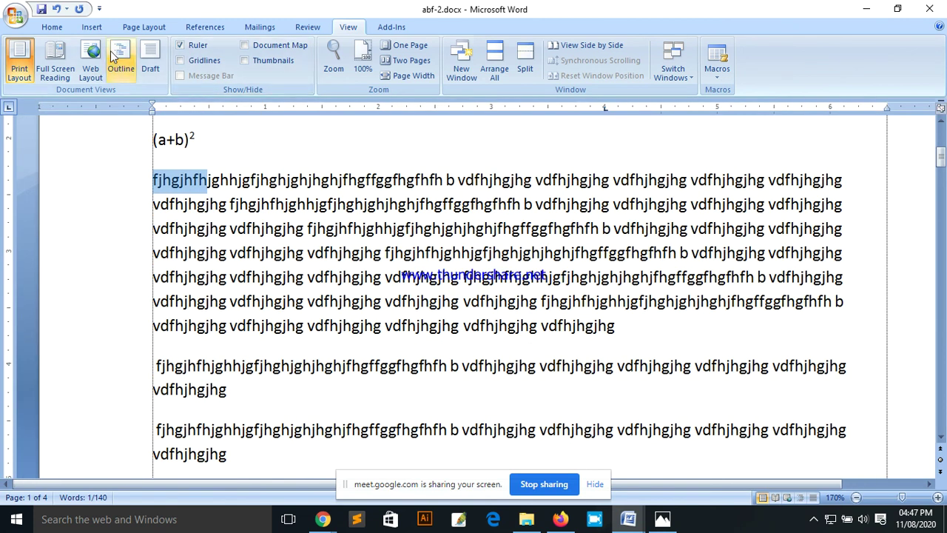
Step: On the Home tab, select the body paragraphs and nudge the Right Indent marker on the ruler
click(52, 28)
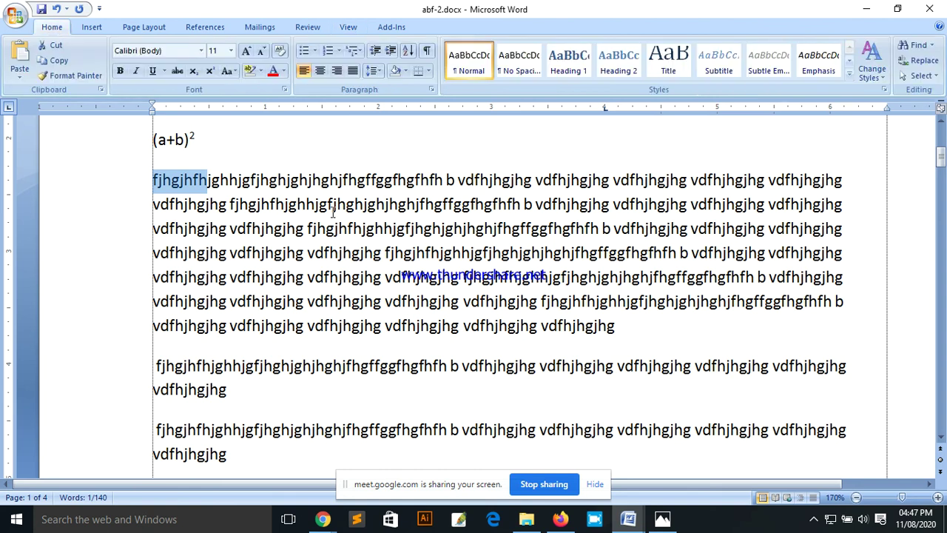
click(287, 183)
drag(287, 182, 304, 333)
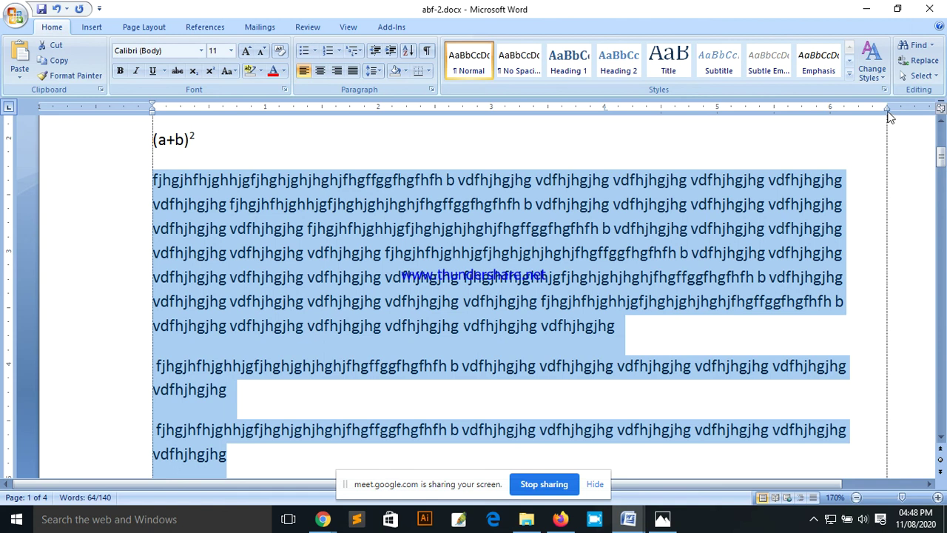
mouse_move(888, 111)
mouse_down()
mouse_move(870, 113)
mouse_move(916, 115)
mouse_move(879, 117)
mouse_move(890, 120)
mouse_up()
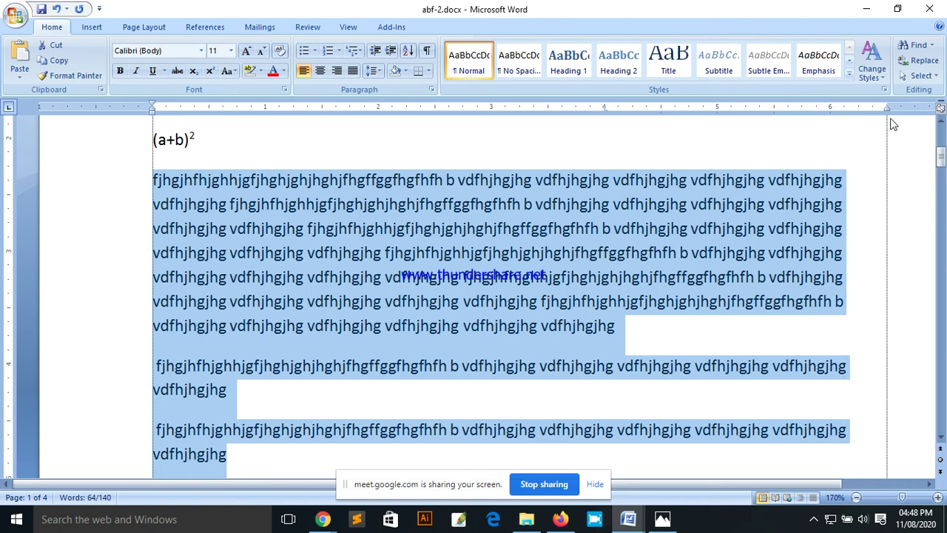
Step: Reselect all three body paragraphs under (a+b)²
click(847, 183)
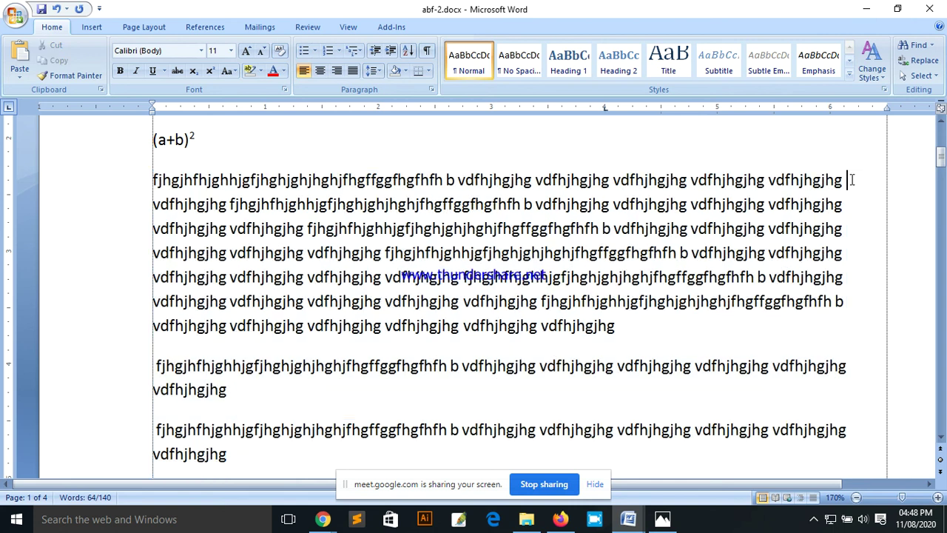
drag(884, 180, 835, 182)
click(848, 180)
drag(228, 453, 144, 182)
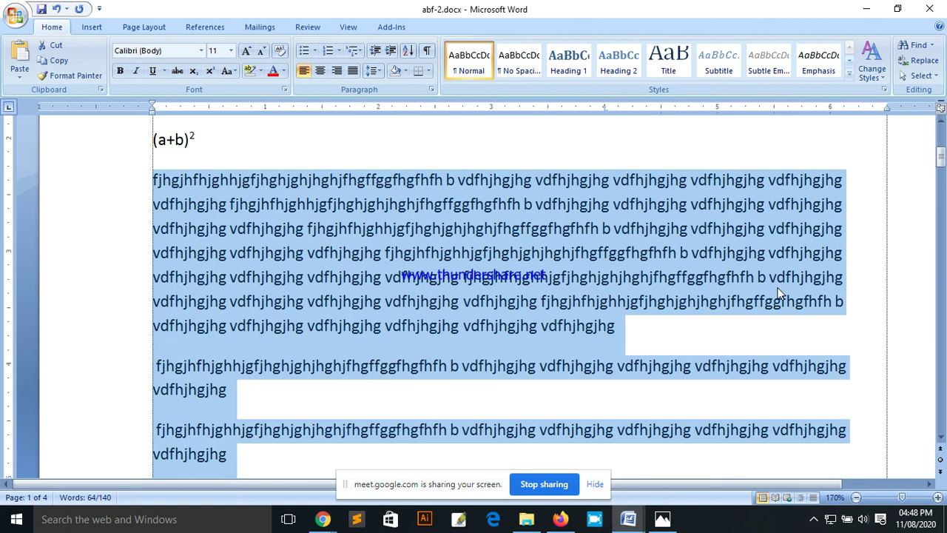
Step: Clear the selection and drag-select the first two body paragraphs under (a+b)²
click(625, 329)
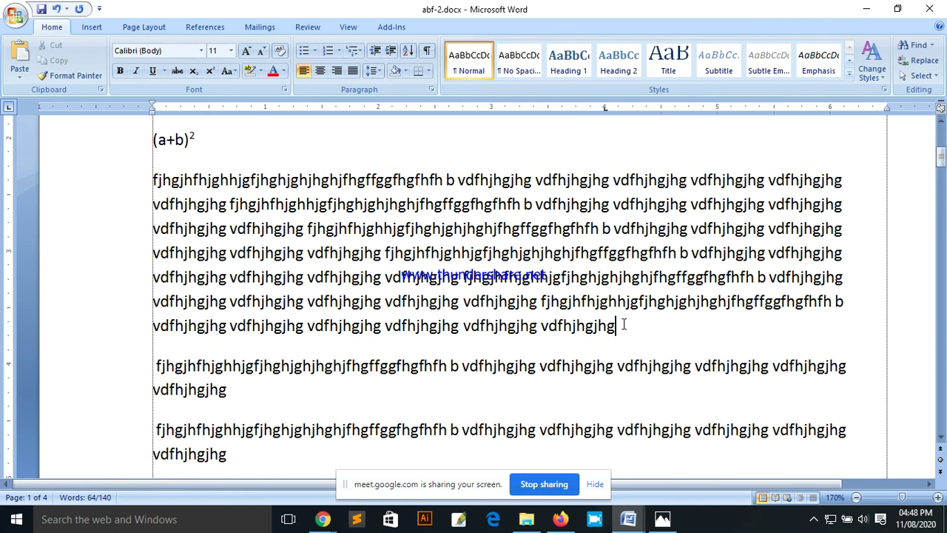
scroll(362, 370, down, 1)
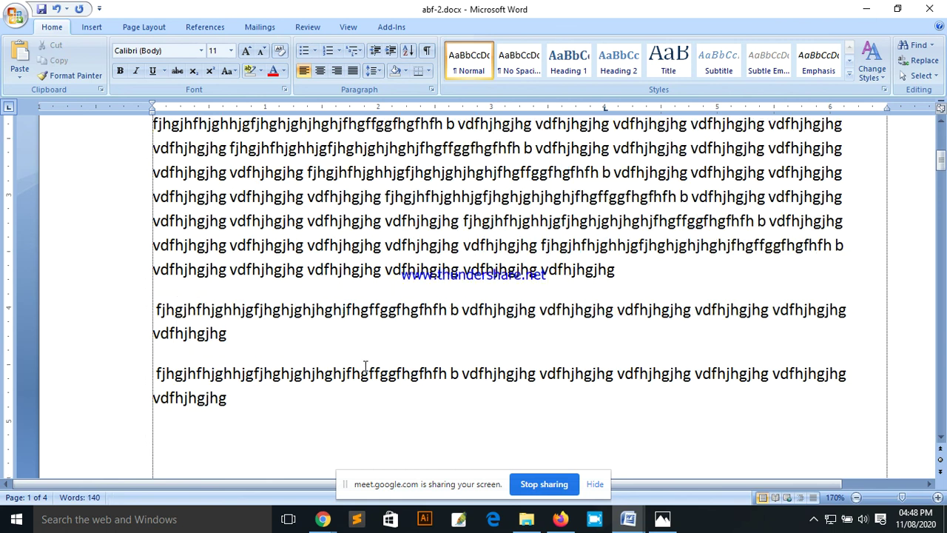
scroll(500, 329, up, 2)
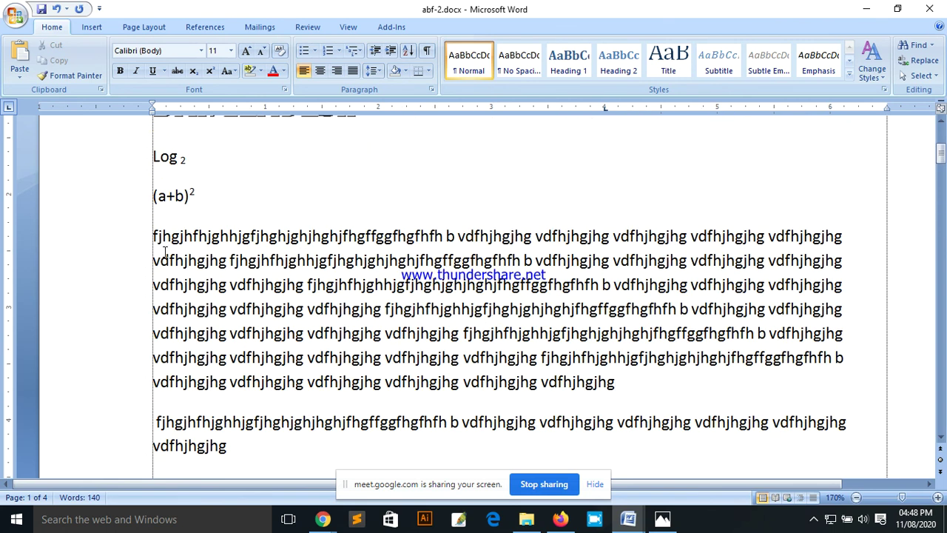
scroll(166, 252, down, 1)
drag(153, 182, 229, 453)
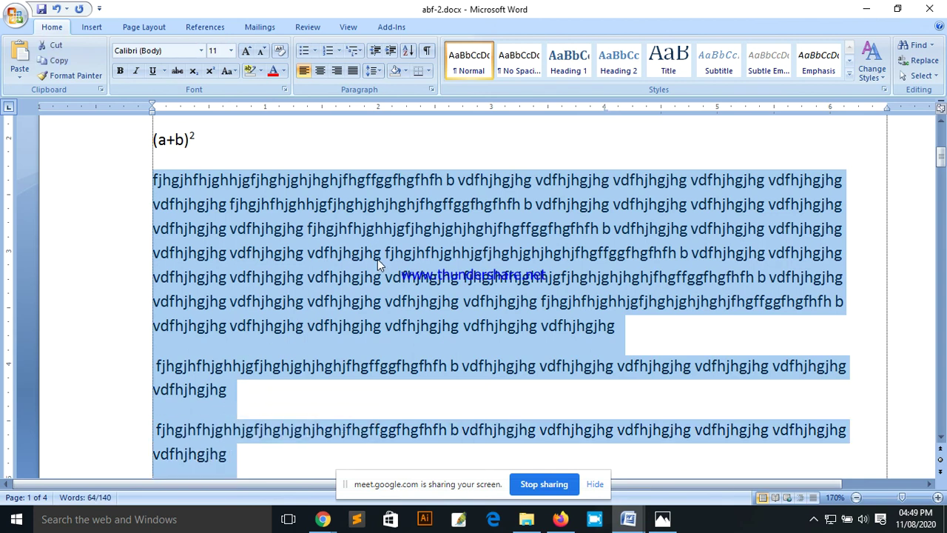
scroll(403, 267, up, 6)
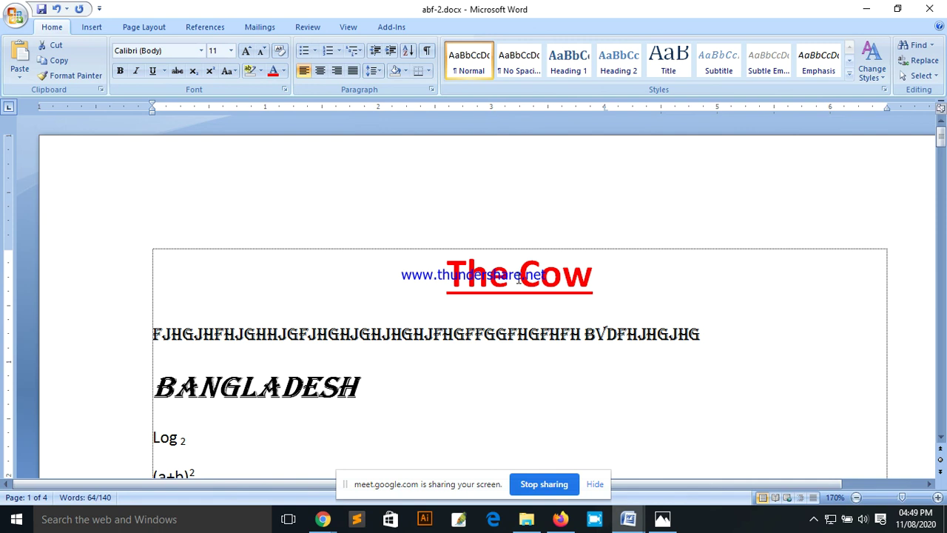
scroll(524, 276, down, 5)
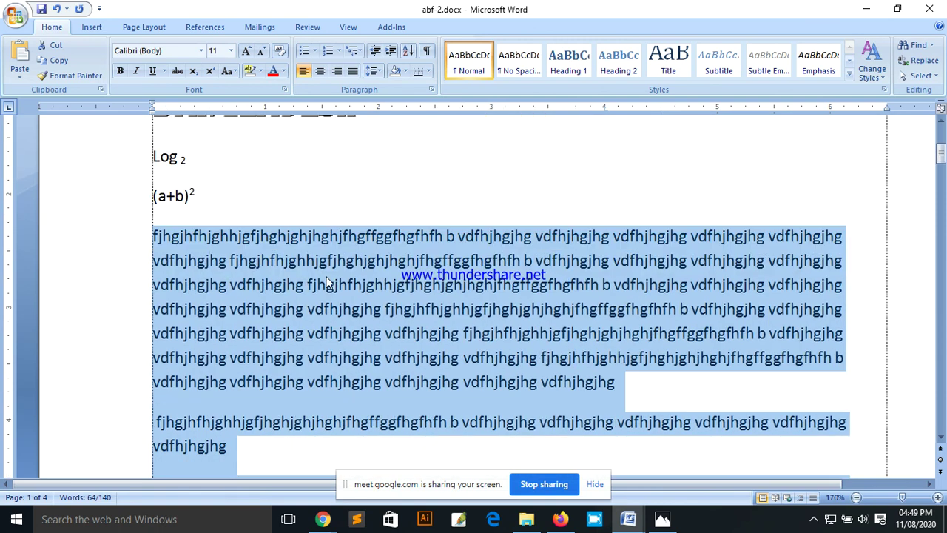
click(320, 73)
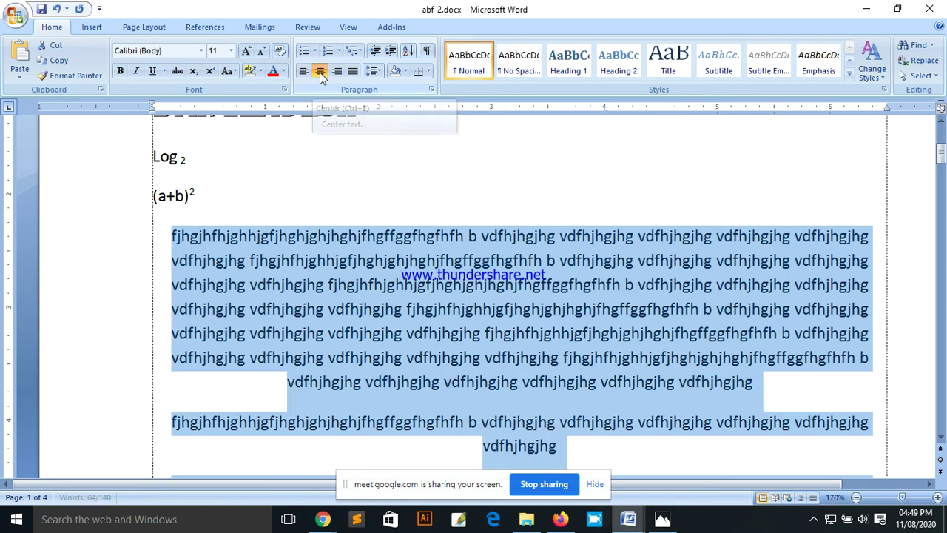
click(490, 237)
drag(590, 449, 203, 236)
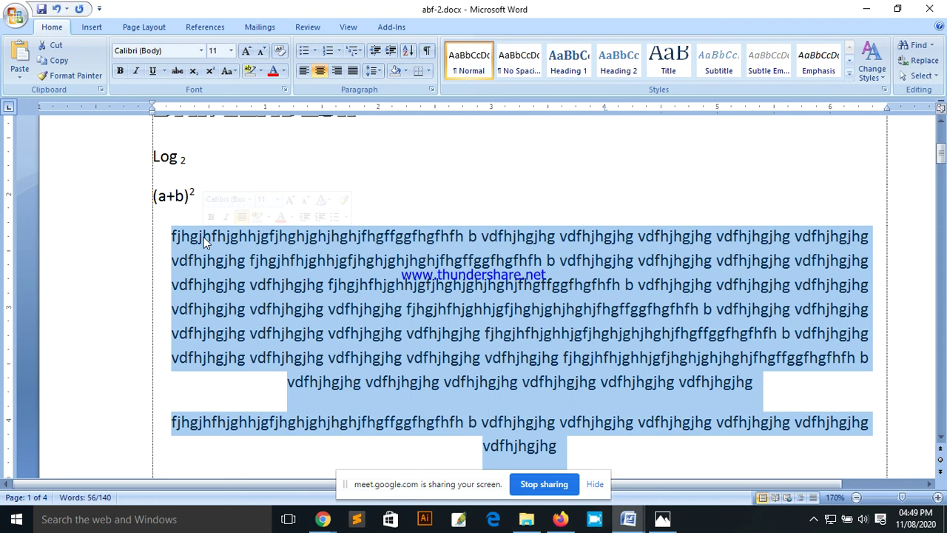
text(fghfhfgfhgfdgfdgfdhgfhddfgdghfdhgfd)
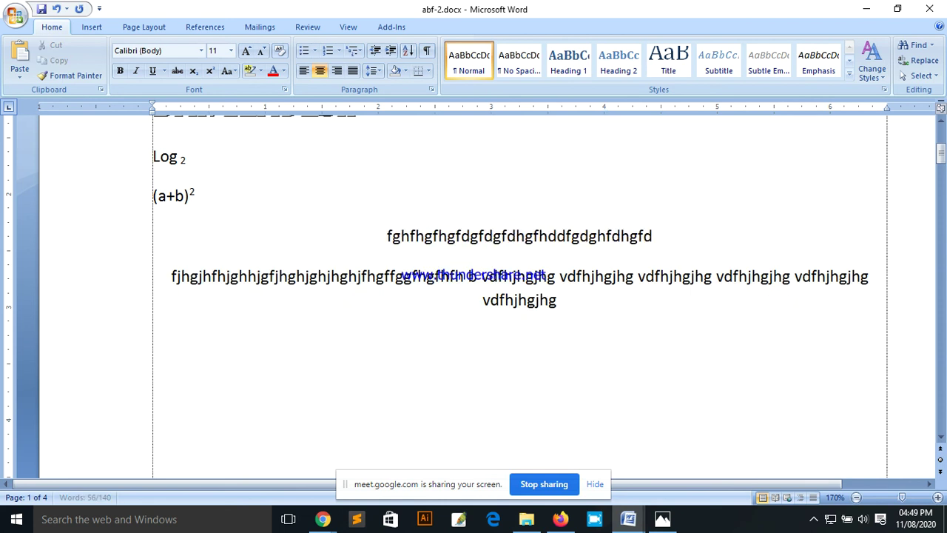
text(gfdfghfdghfdghfdghdgfdhgdgh)
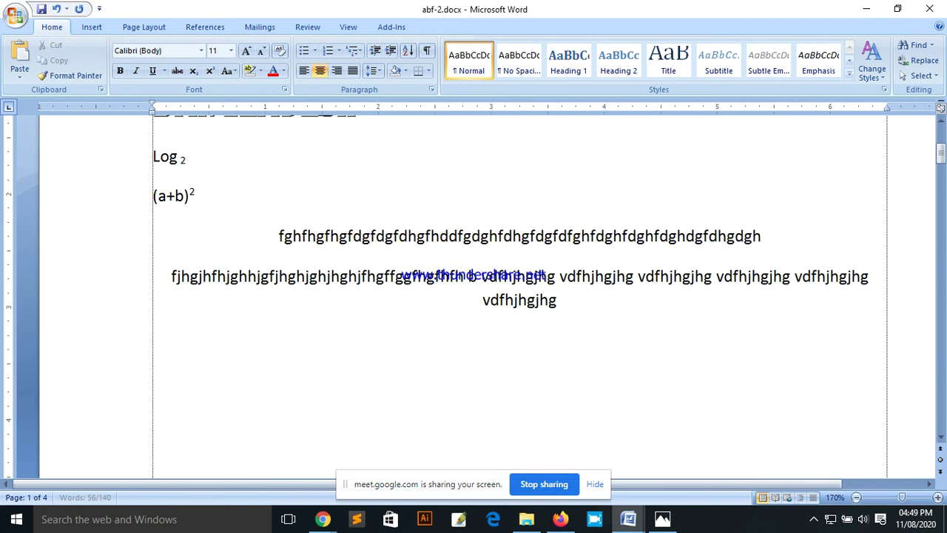
text(hhdgfdfhgfdhgfdgfdffgdg)
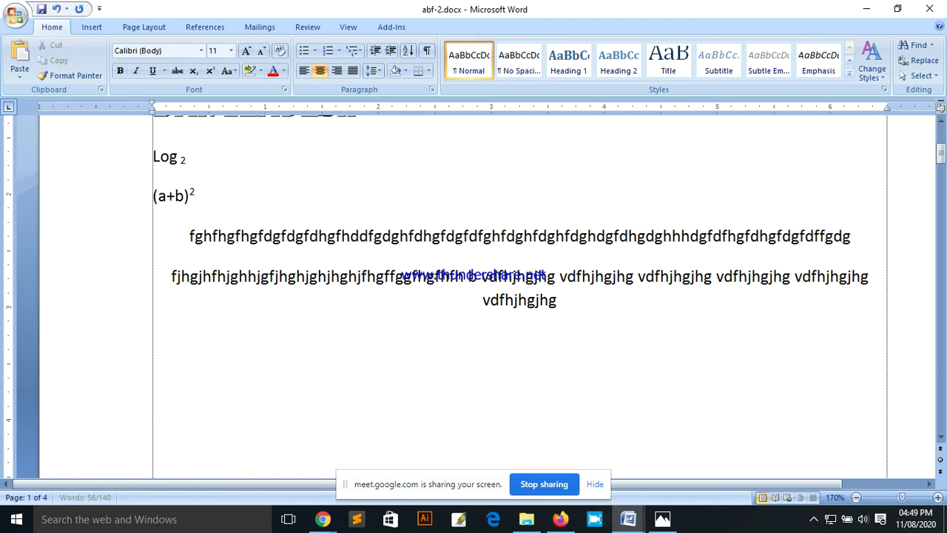
key(Return)
text(fghfhgfjh)
text(gfjhgfjhgdffgjgdgdhgdjgdhgfh)
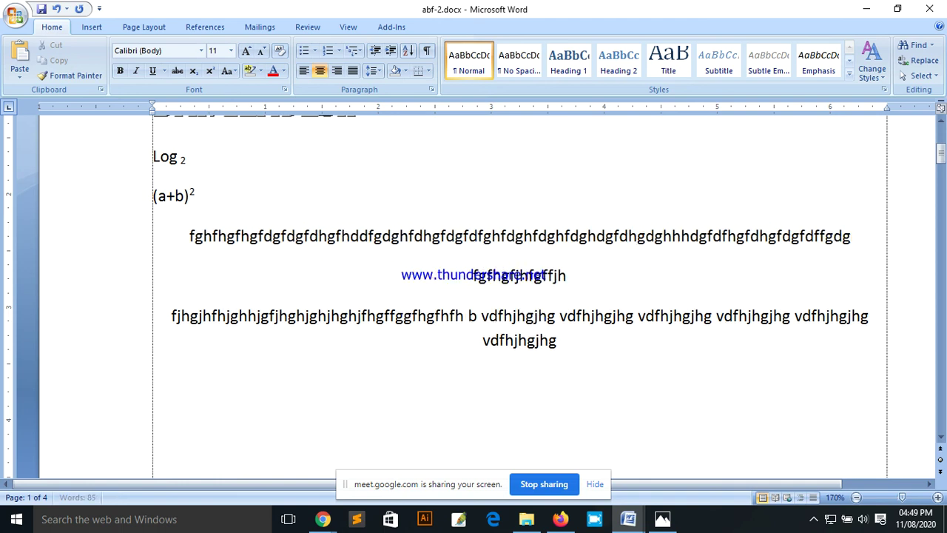
text(gfghfd)
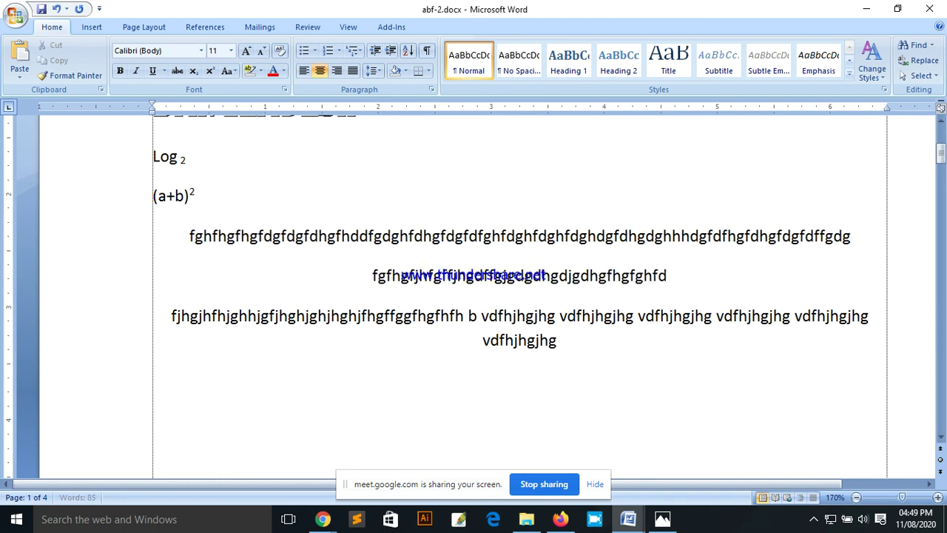
text(gfdgffdjfdjfdjfdghdfgfdhgfd)
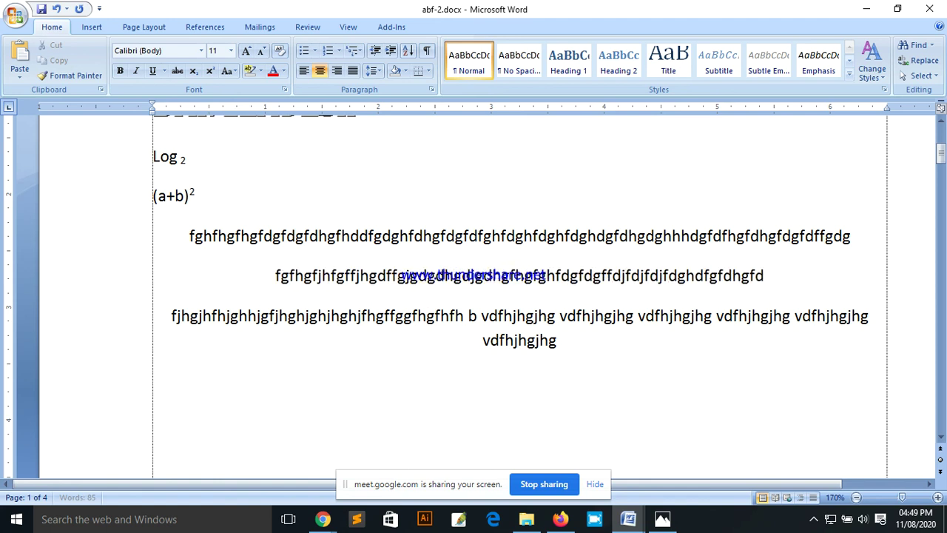
key(Return)
text(cffgdgfhfshsfhs)
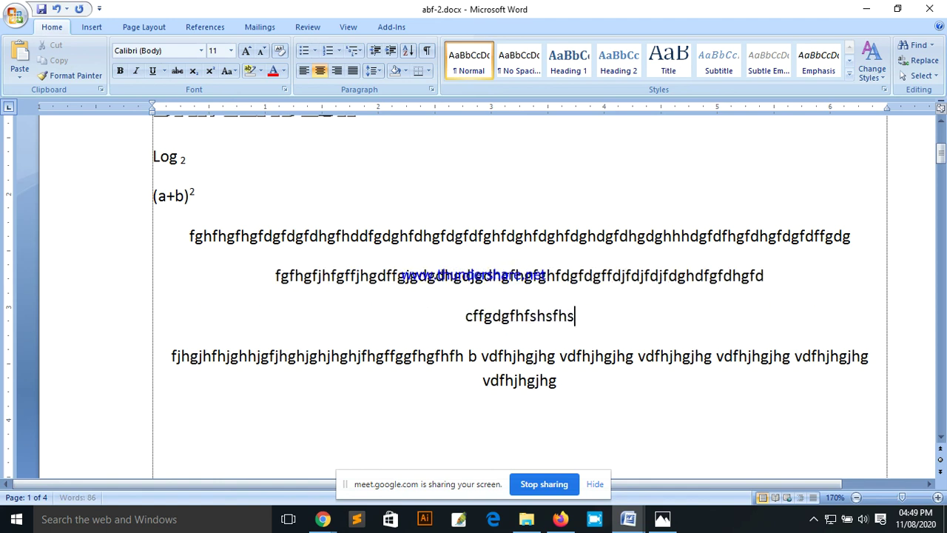
text(ffdgfgfgfsfdfsdfss)
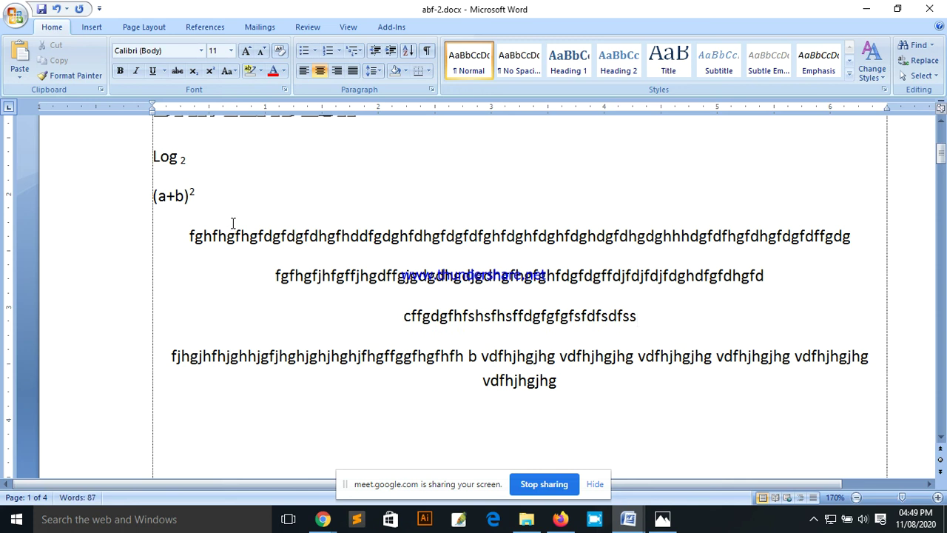
key(ctrl+z)
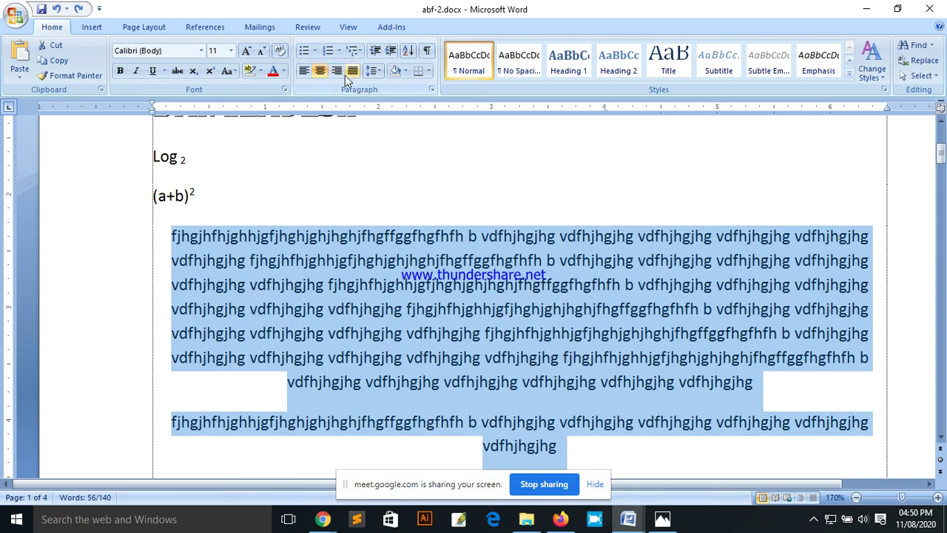
Step: Try right alignment on the selected paragraphs, then undo a stray test edit
click(337, 73)
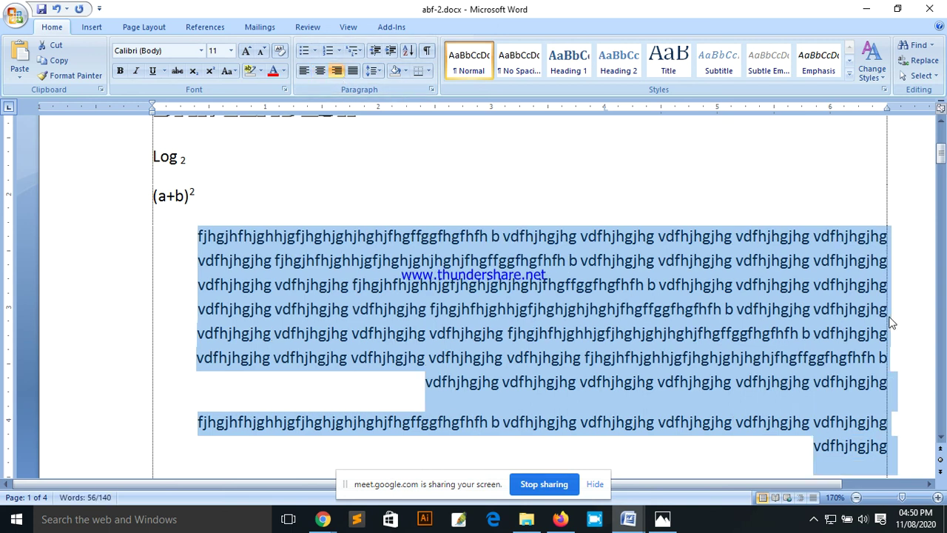
scroll(878, 387, down, 1)
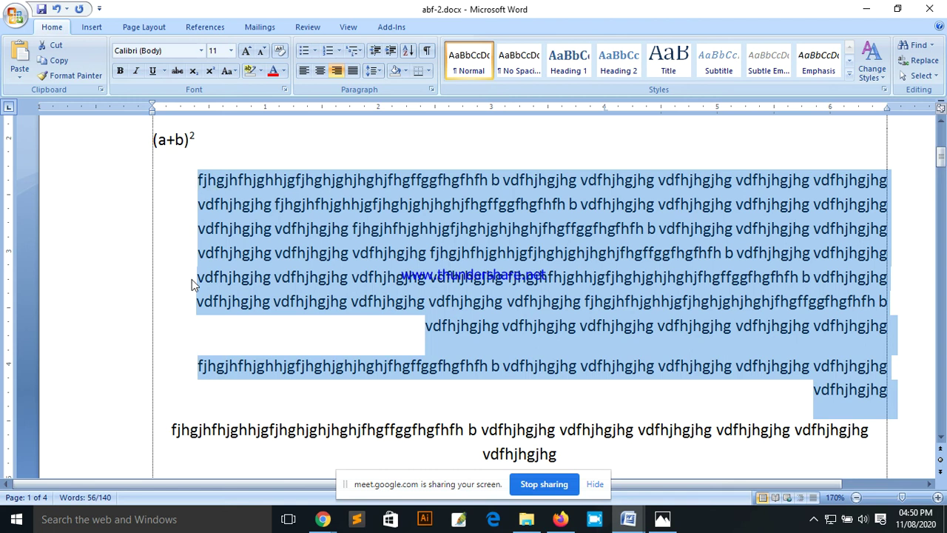
click(198, 207)
text(gghgfgh)
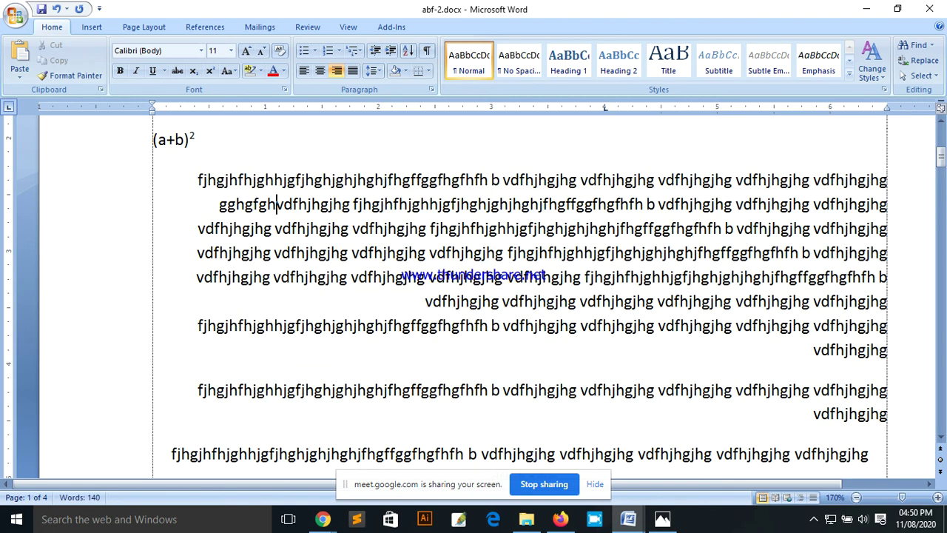
key(ctrl+z)
key(ctrl+z)
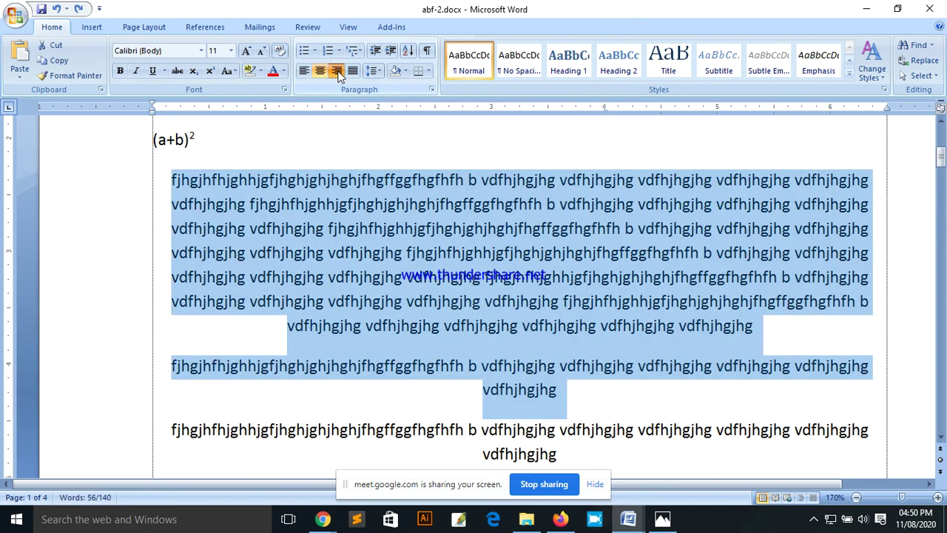
Step: Justify the first two body paragraphs and deselect them
click(337, 71)
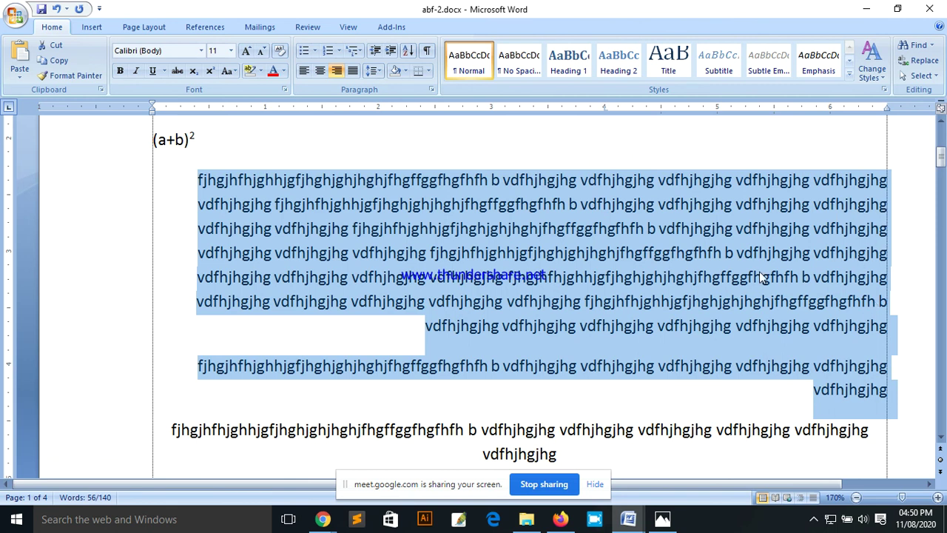
click(354, 74)
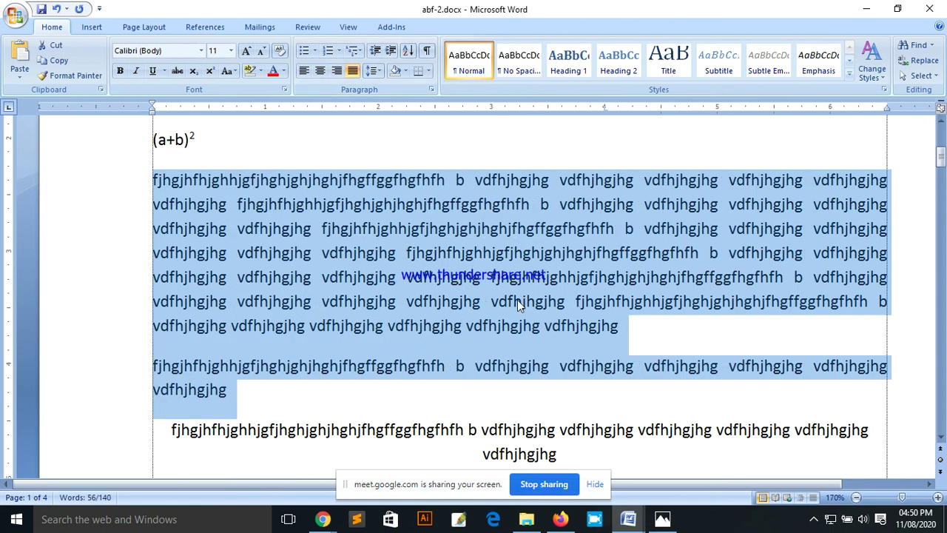
click(625, 329)
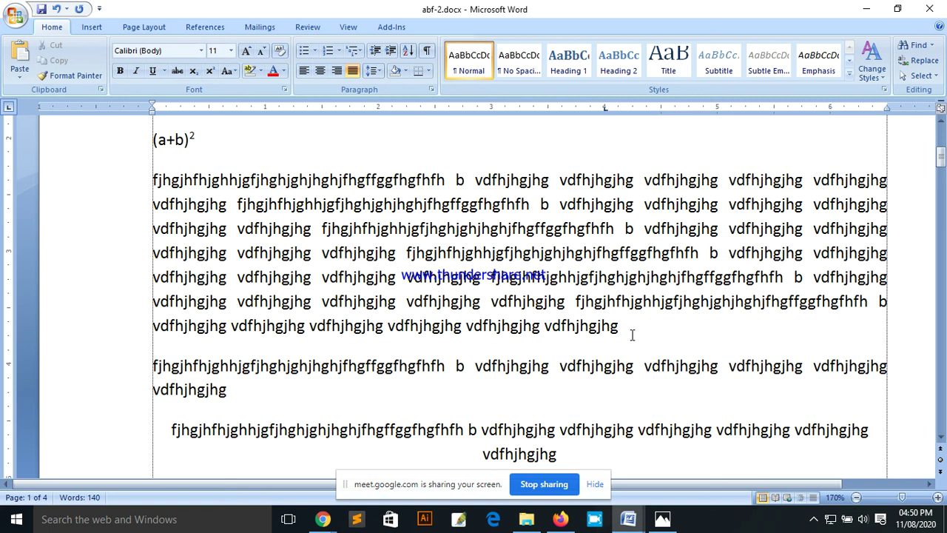
Step: Select both long repeated-text paragraphs below (a+b)², after briefly selecting the title line
double_click(615, 326)
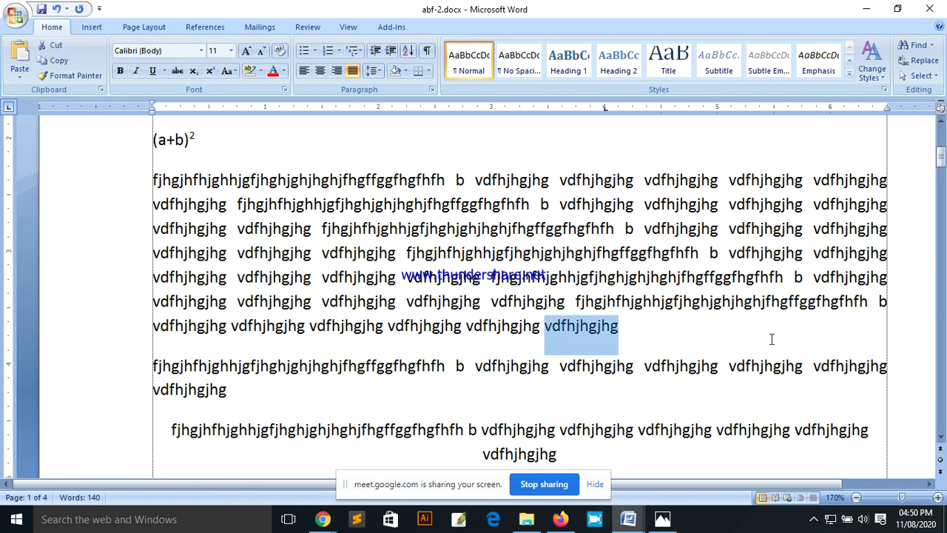
drag(882, 307, 167, 189)
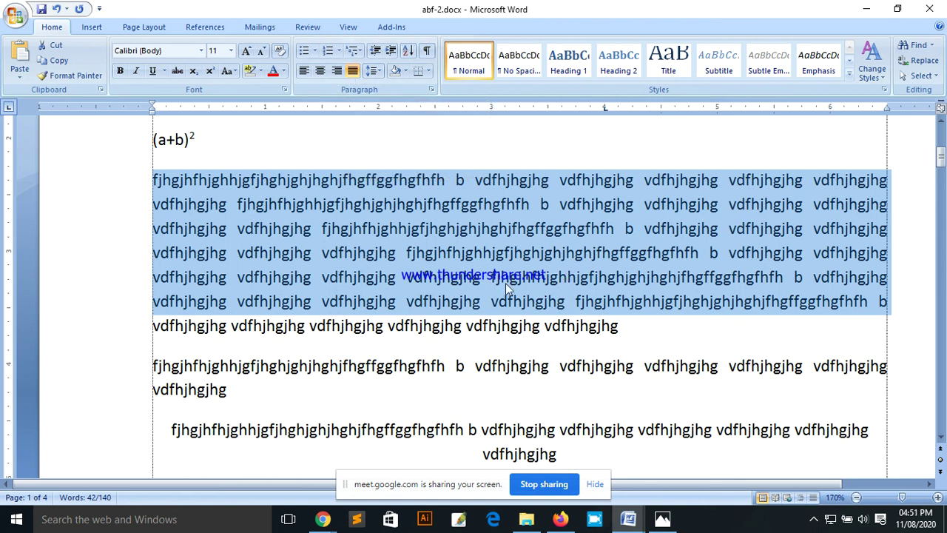
scroll(540, 292, up, 5)
triple_click(614, 273)
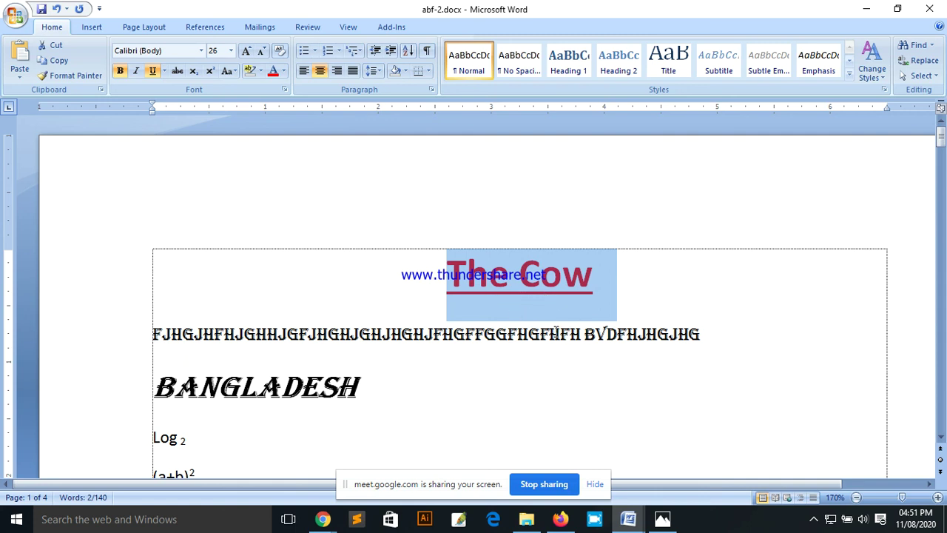
scroll(497, 326, down, 5)
drag(156, 243, 499, 444)
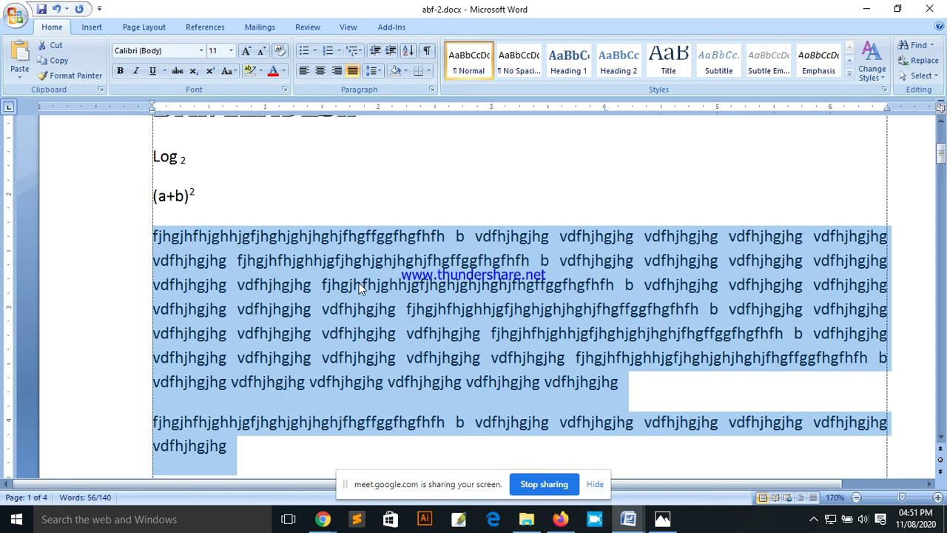
scroll(359, 282, up, 3)
scroll(401, 200, down, 3)
scroll(439, 240, up, 1)
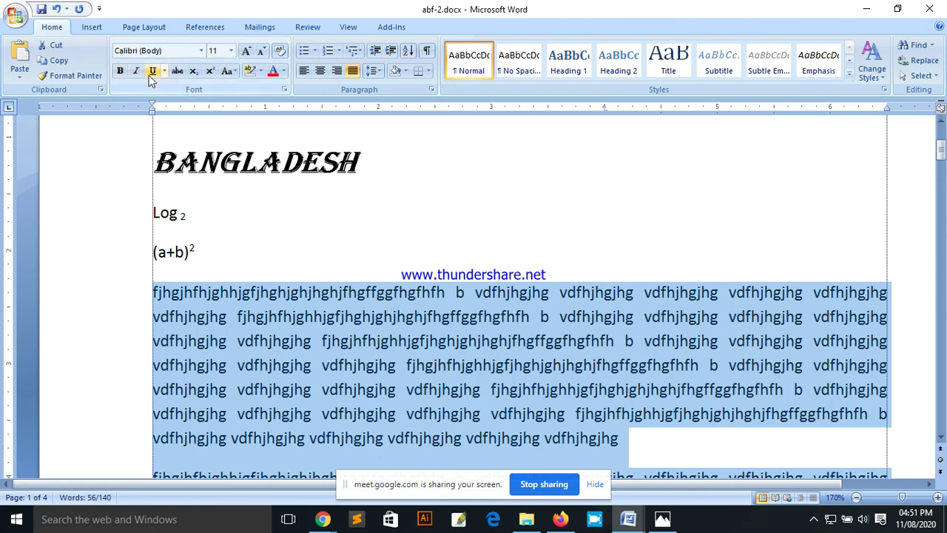
click(119, 73)
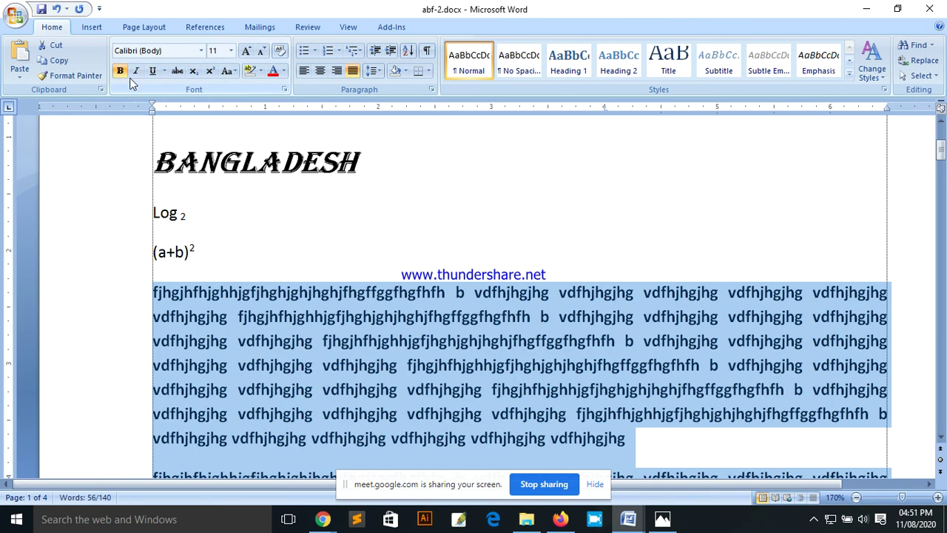
click(135, 72)
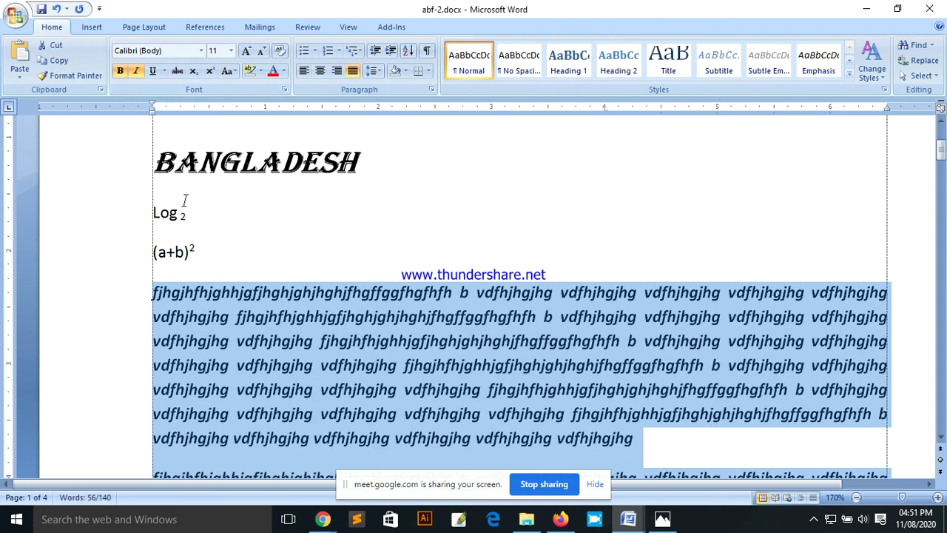
click(153, 74)
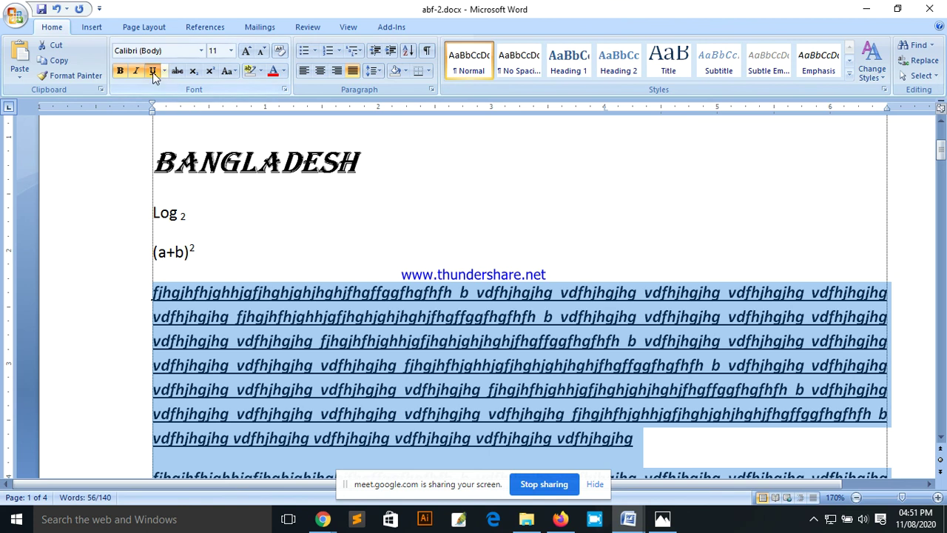
click(153, 74)
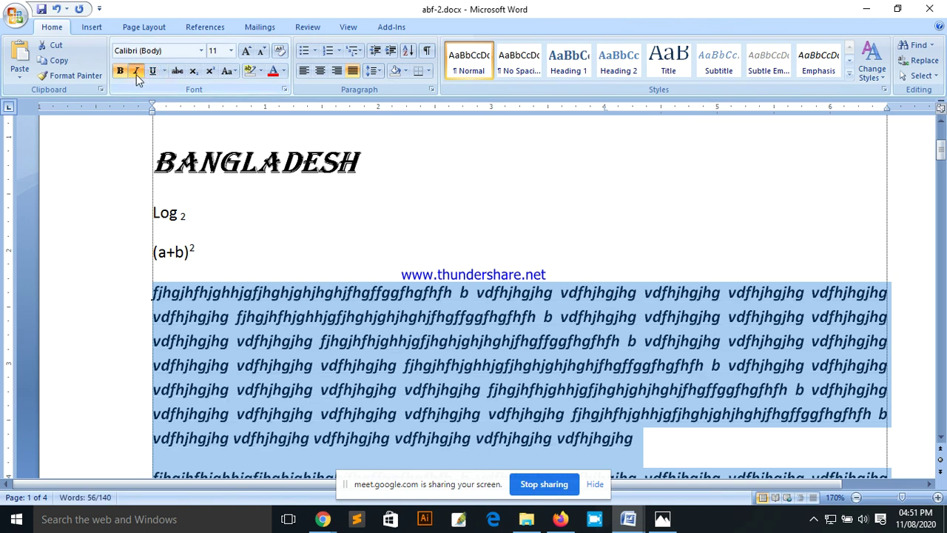
click(137, 73)
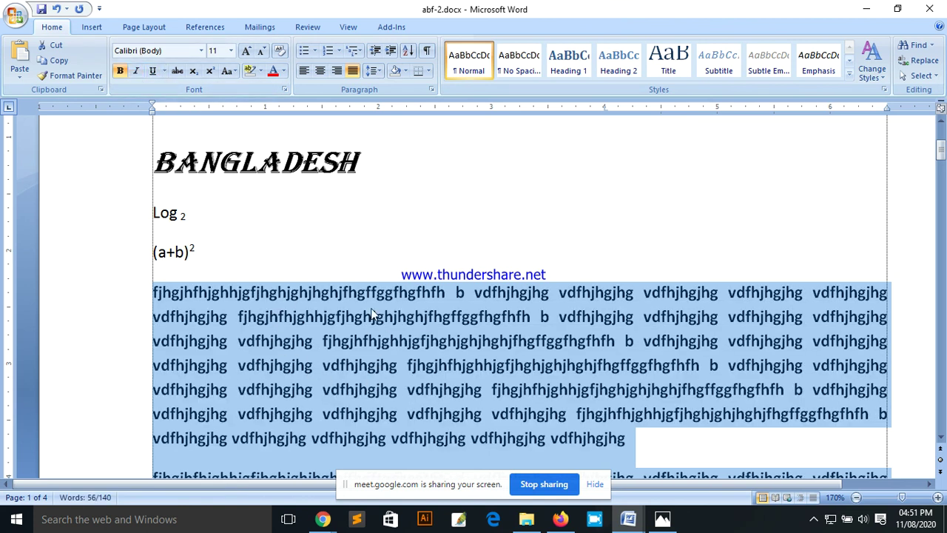
click(120, 73)
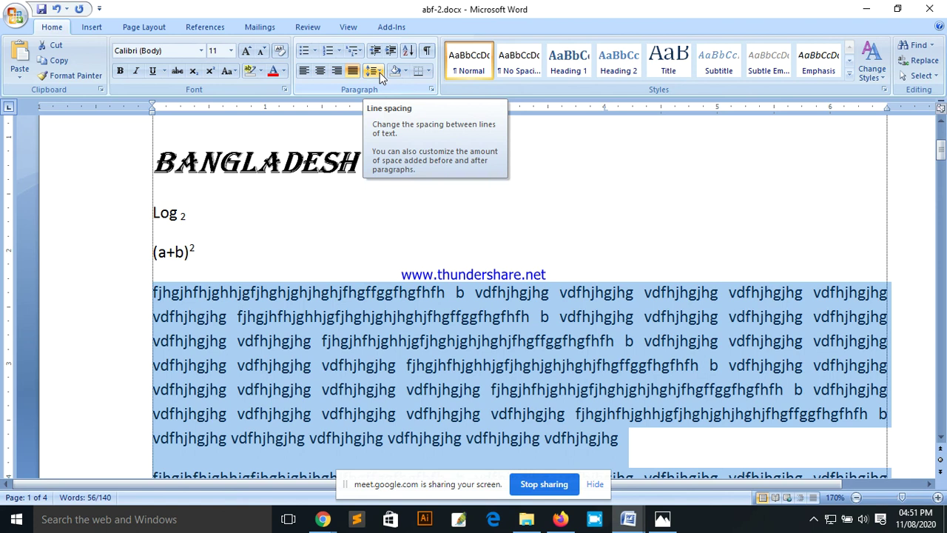
Step: Set the body paragraphs to 2.0 line spacing after trying 1.0, 1.15 and 1.5
click(229, 293)
scroll(432, 304, down, 1)
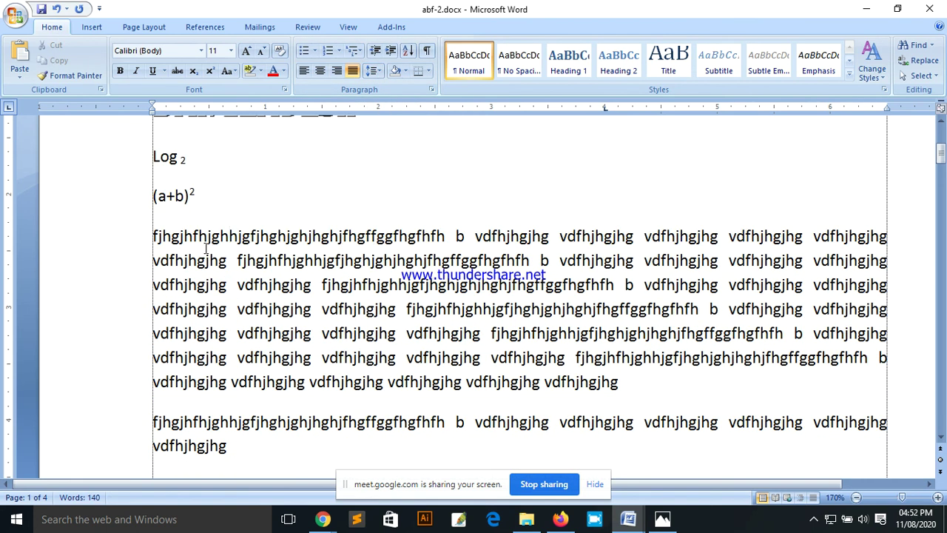
drag(151, 236, 249, 445)
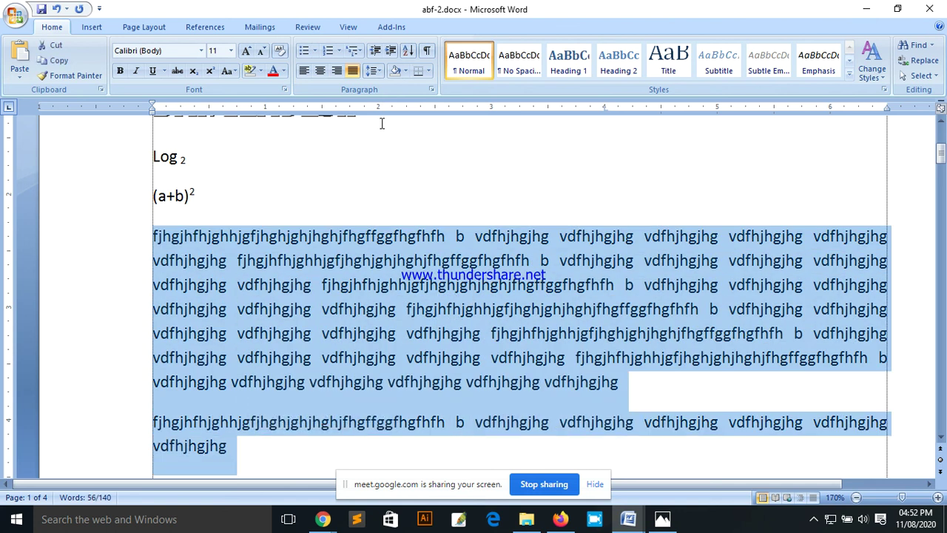
click(377, 71)
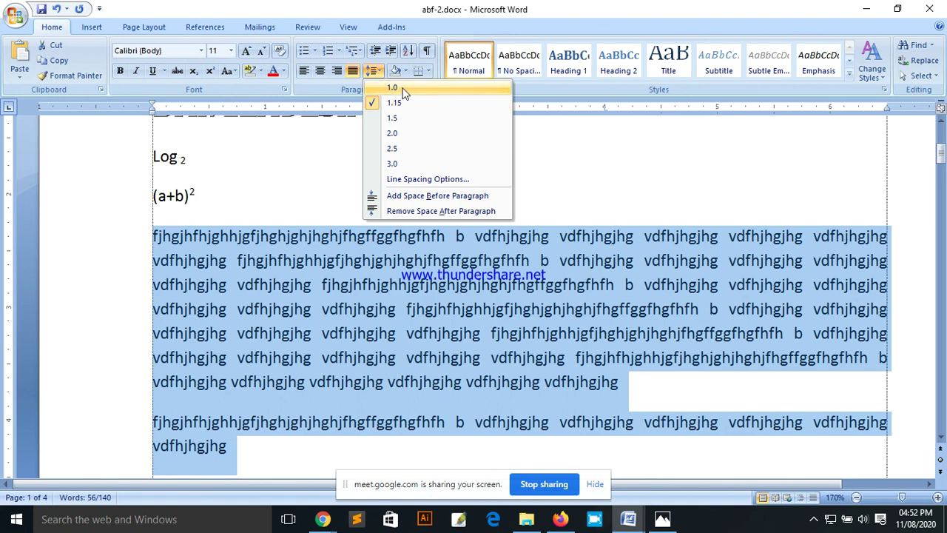
click(404, 93)
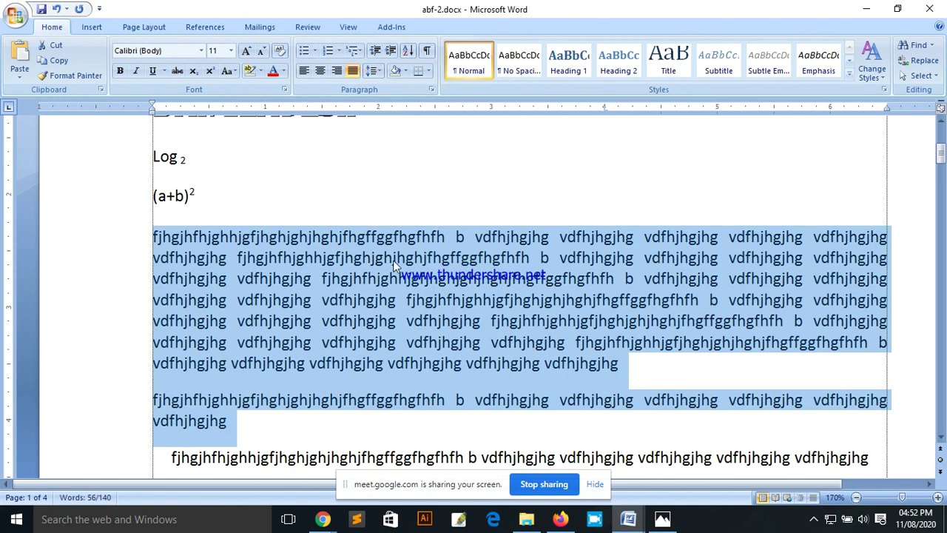
click(374, 71)
click(398, 103)
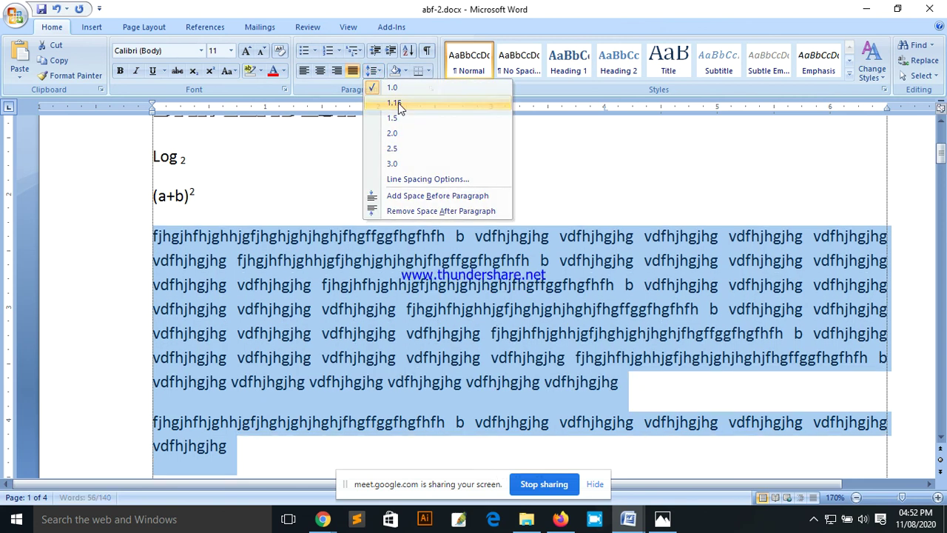
click(381, 71)
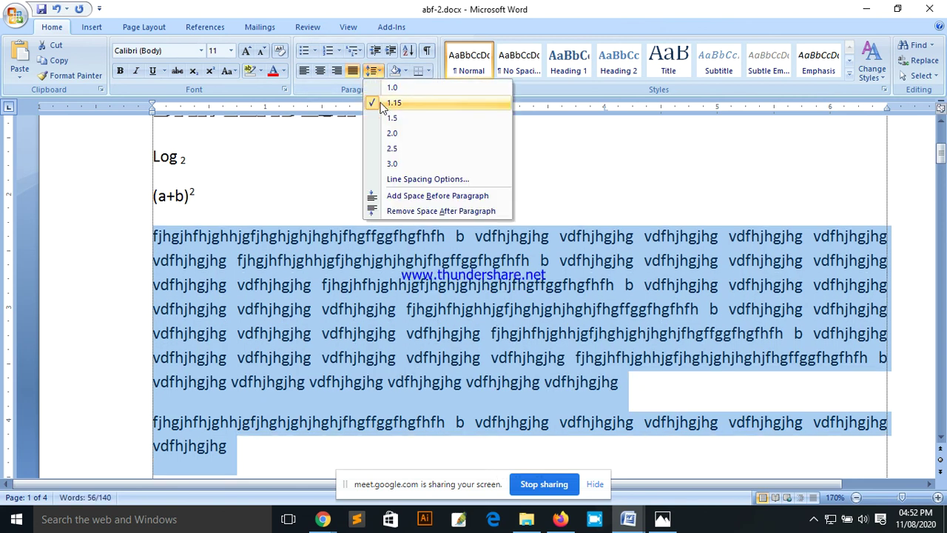
click(406, 118)
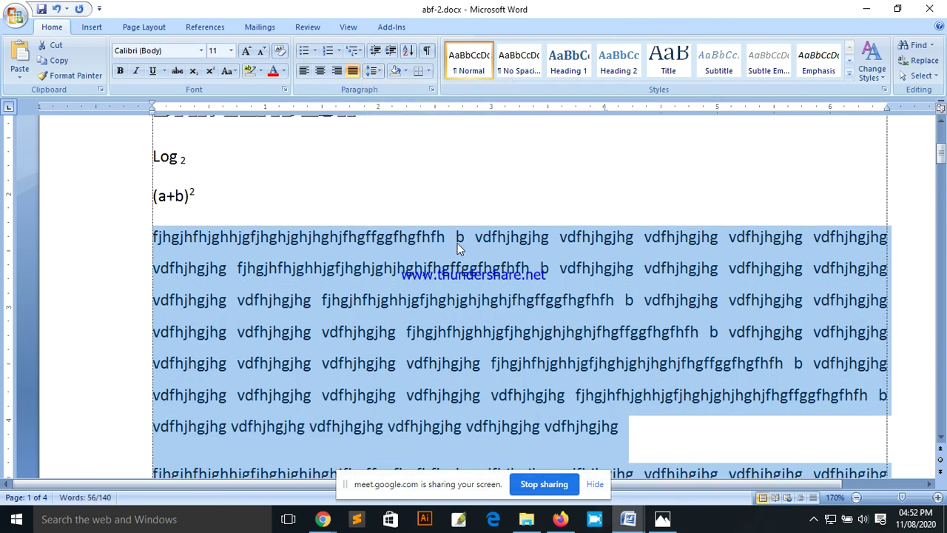
click(373, 70)
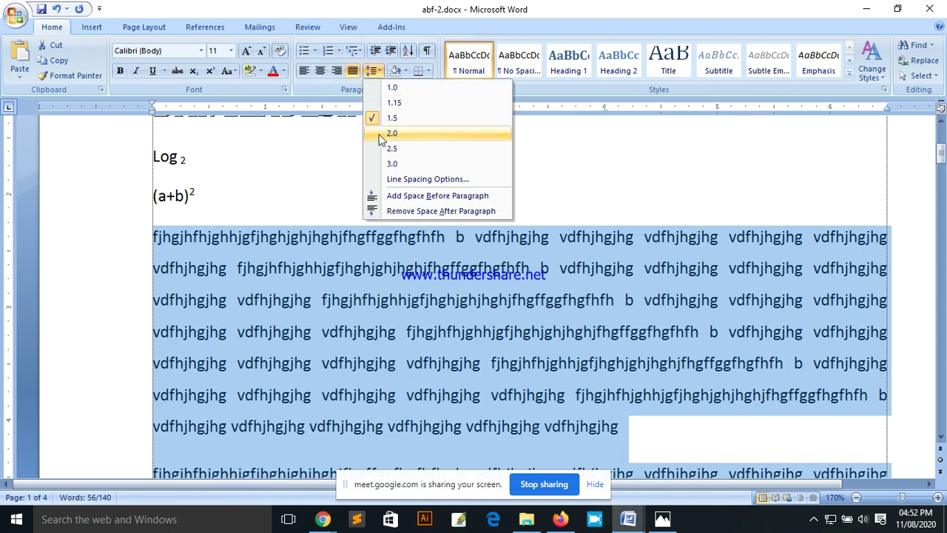
click(393, 134)
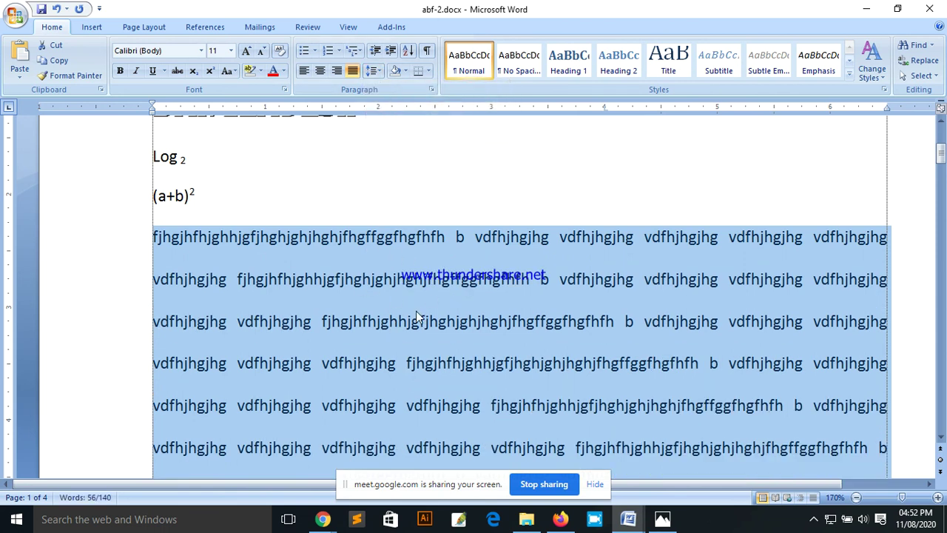
click(373, 70)
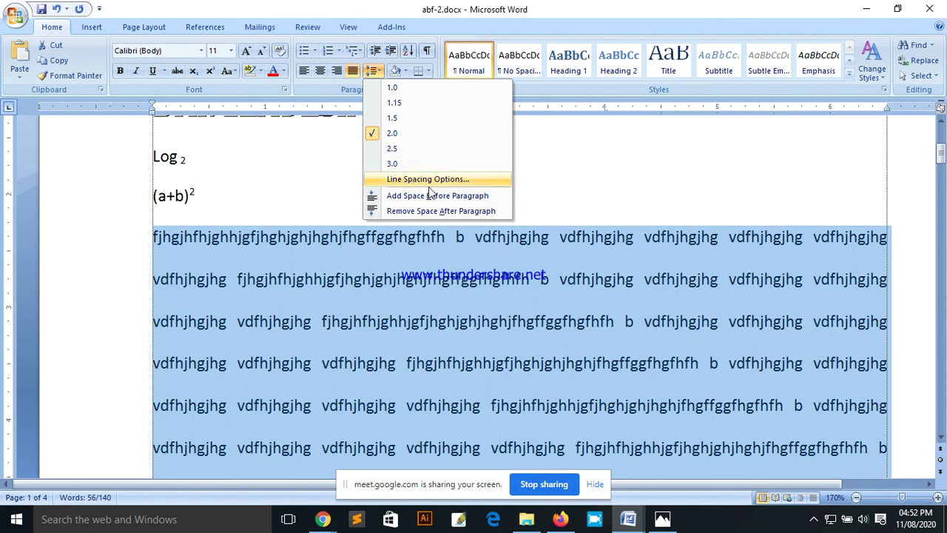
Step: Open the Paragraph settings twice and close them without changes
click(454, 181)
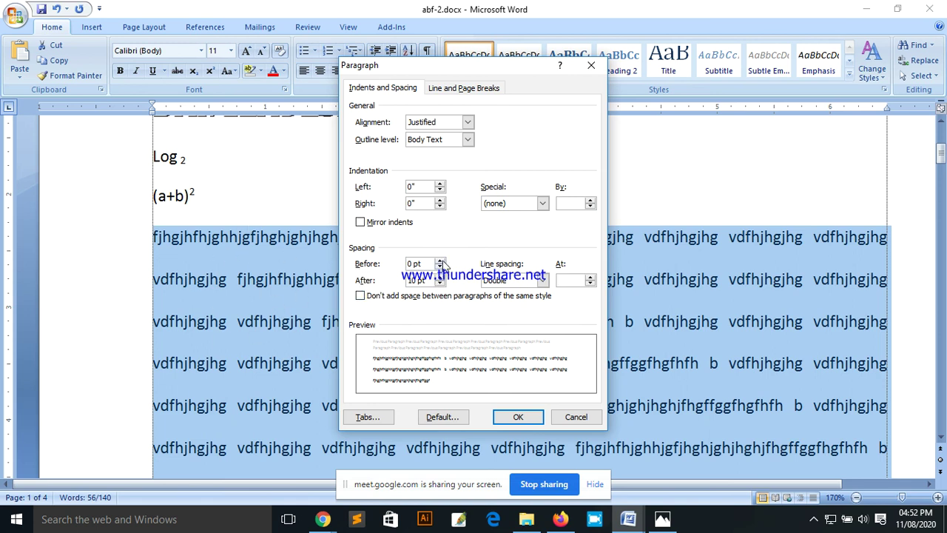
click(574, 417)
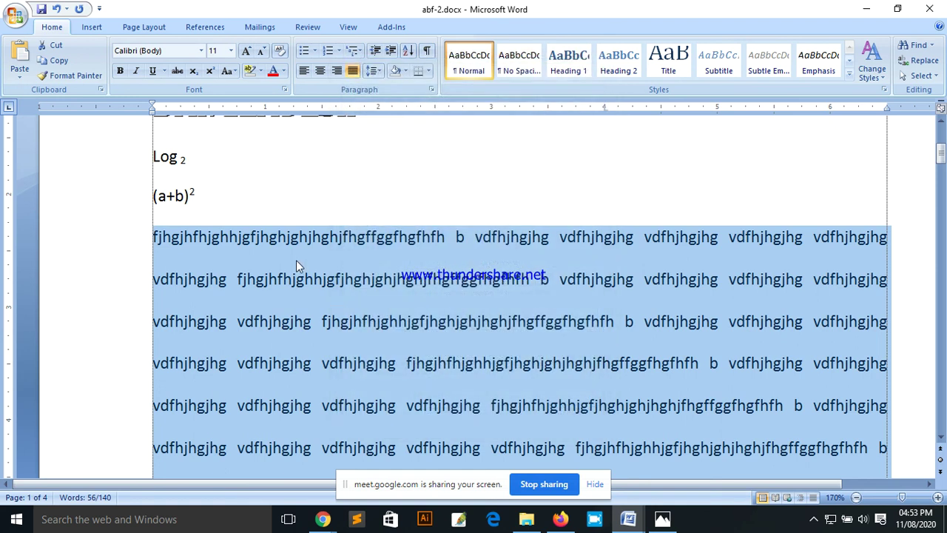
drag(268, 237, 168, 202)
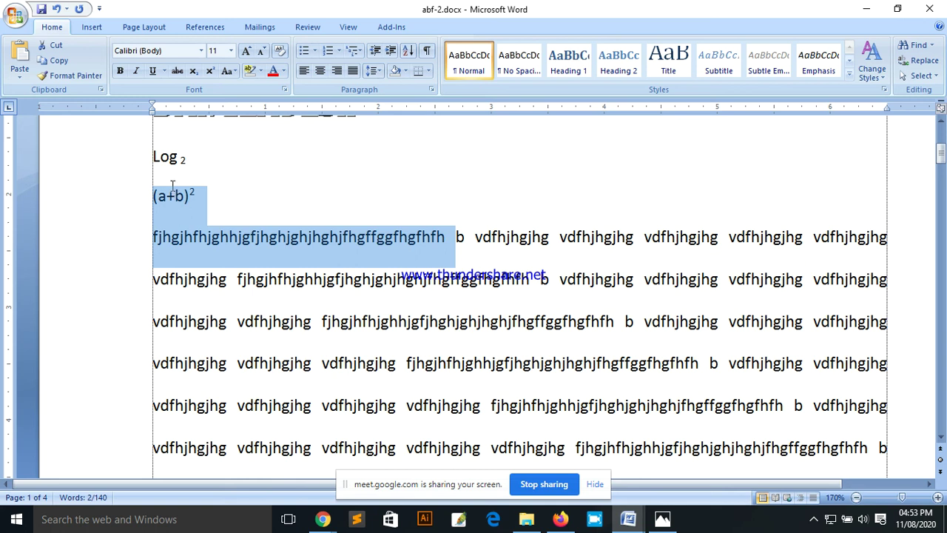
click(375, 71)
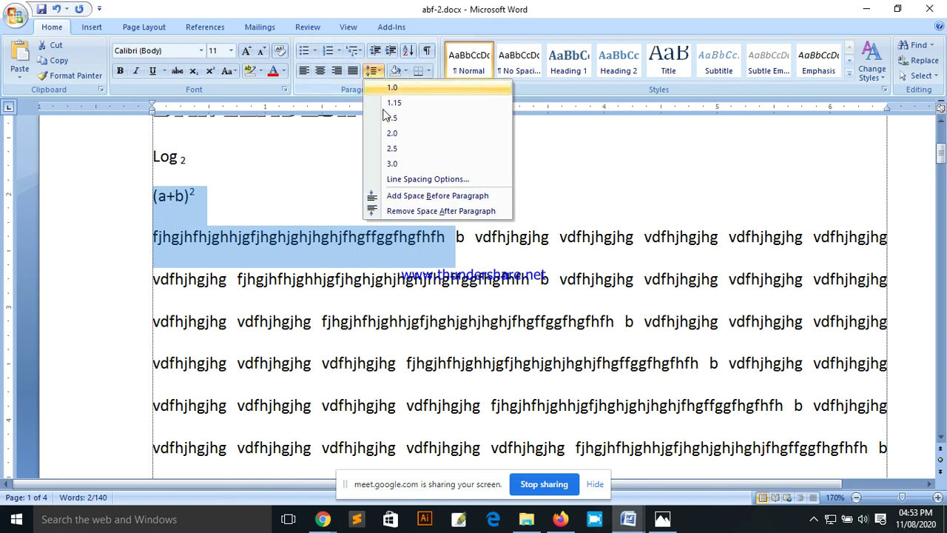
click(458, 183)
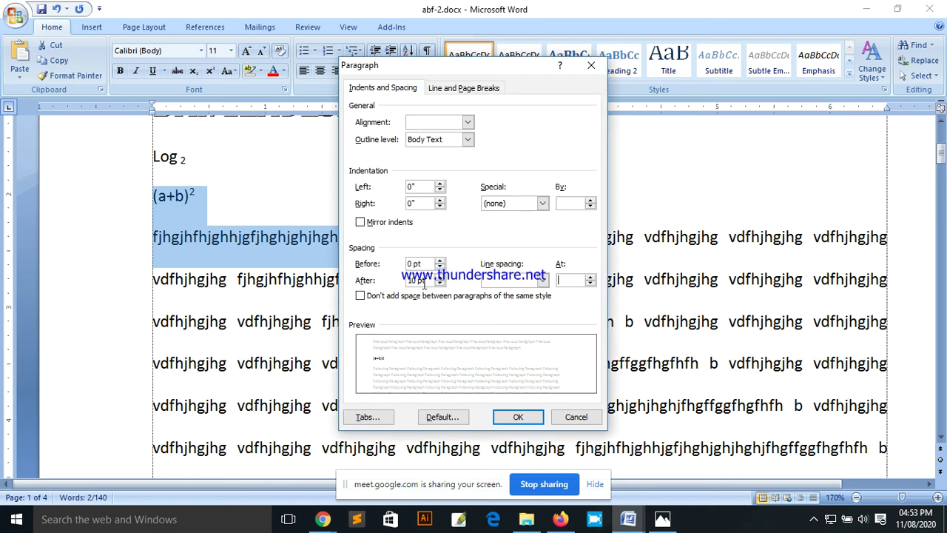
click(583, 417)
scroll(299, 320, down, 2)
scroll(178, 222, up, 1)
Step: Reselect the body paragraphs and reduce their Spacing After
click(152, 177)
drag(152, 178, 305, 458)
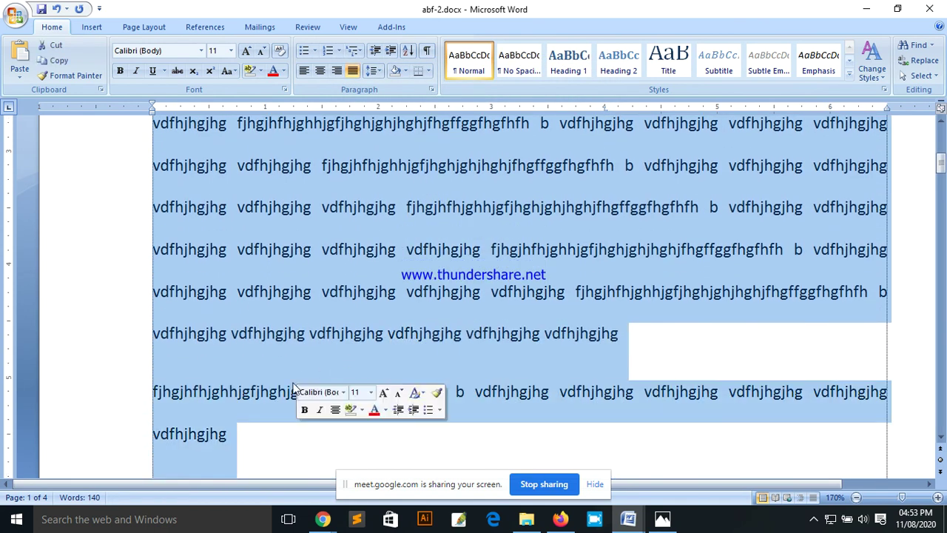
click(374, 71)
click(415, 179)
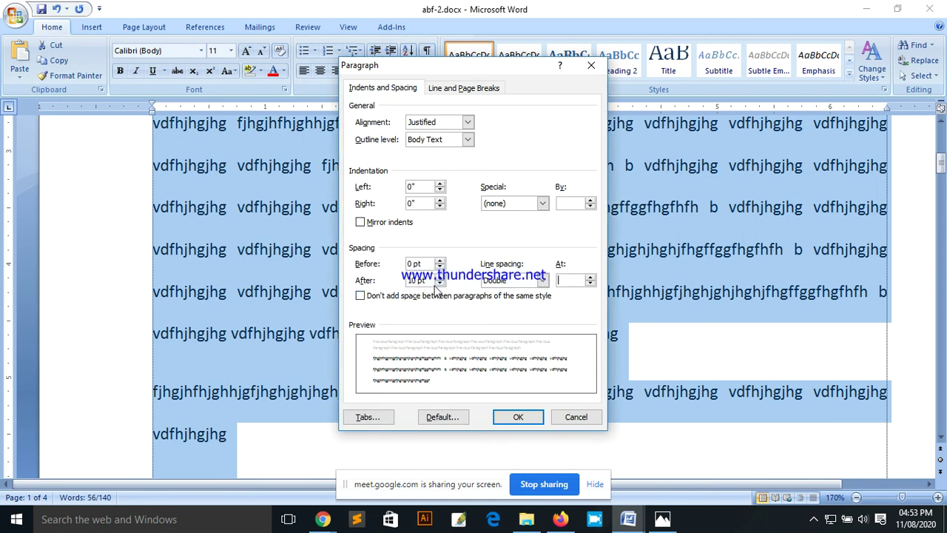
click(439, 284)
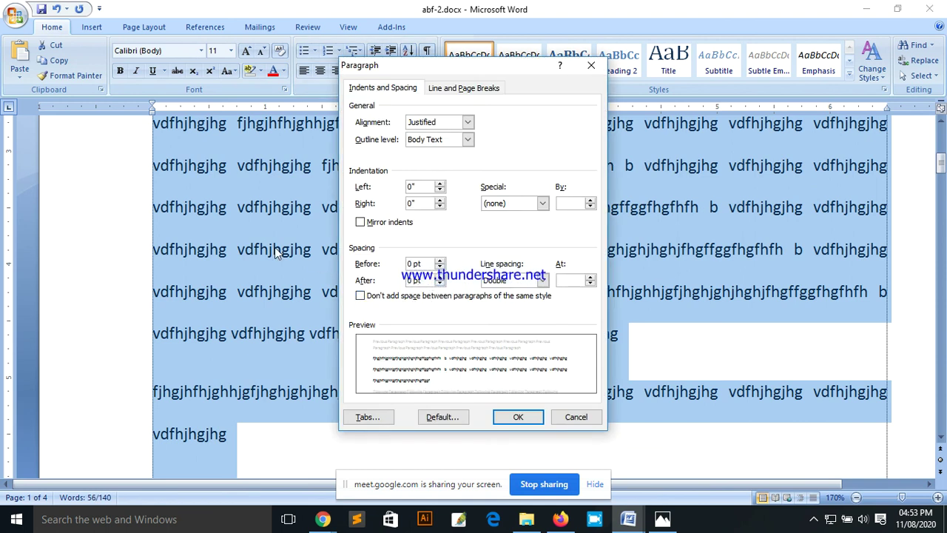
click(518, 416)
scroll(333, 322, up, 1)
scroll(346, 325, down, 3)
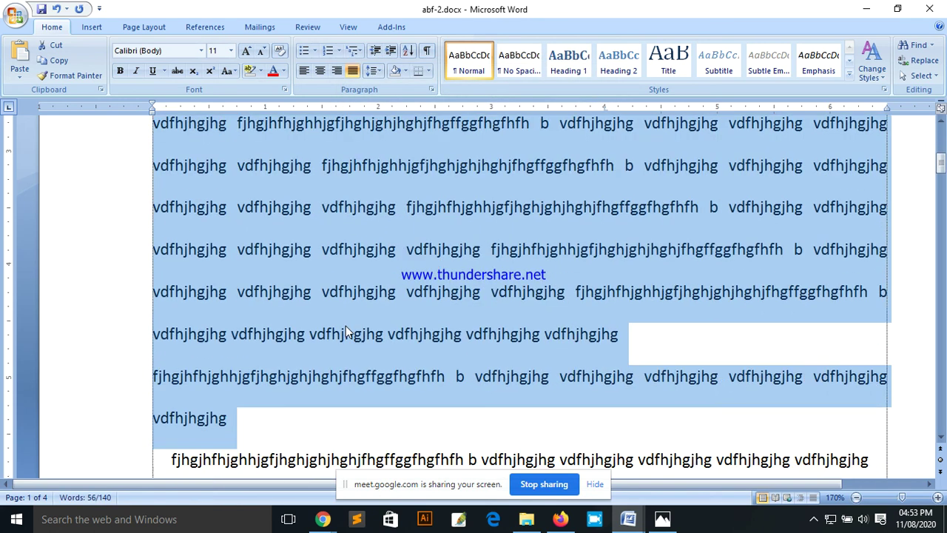
scroll(333, 296, up, 4)
Step: Give the body paragraphs 12 pt Spacing Before
click(375, 71)
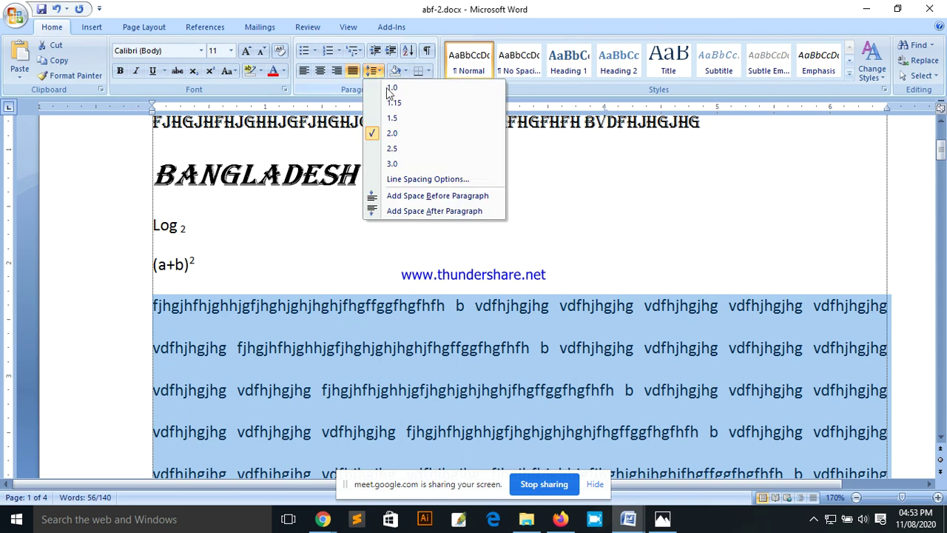
click(414, 180)
double_click(440, 260)
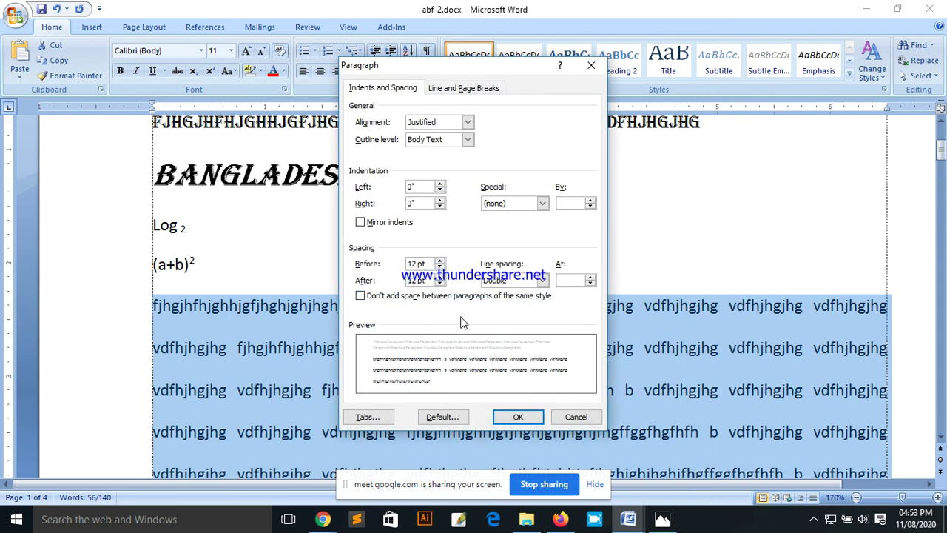
click(512, 418)
scroll(343, 350, down, 5)
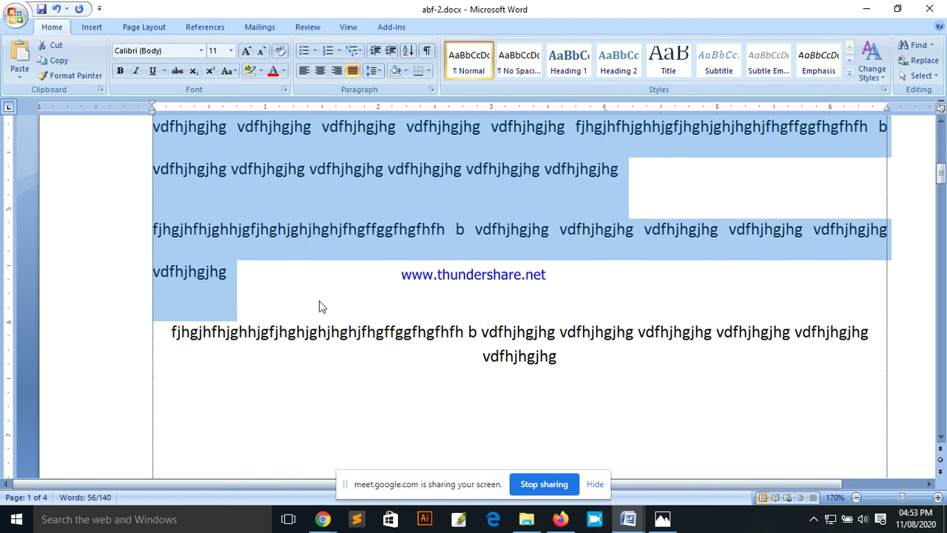
scroll(319, 301, up, 10)
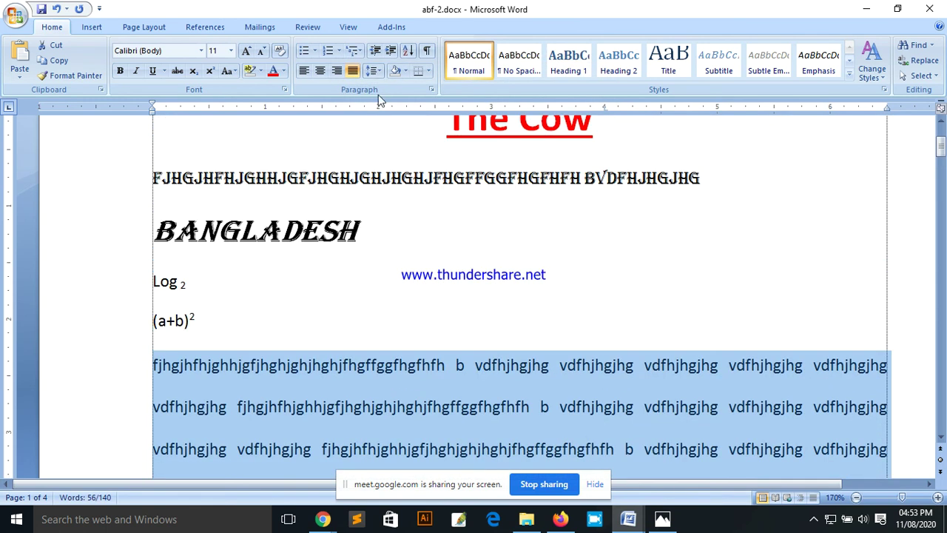
Step: Select the first body paragraph below (a+b)² and shade it light blue
click(375, 71)
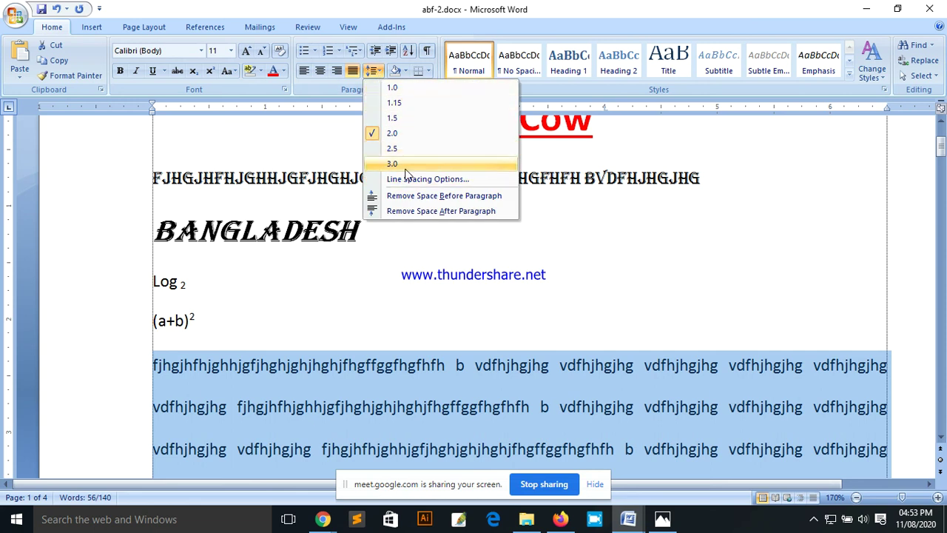
click(406, 71)
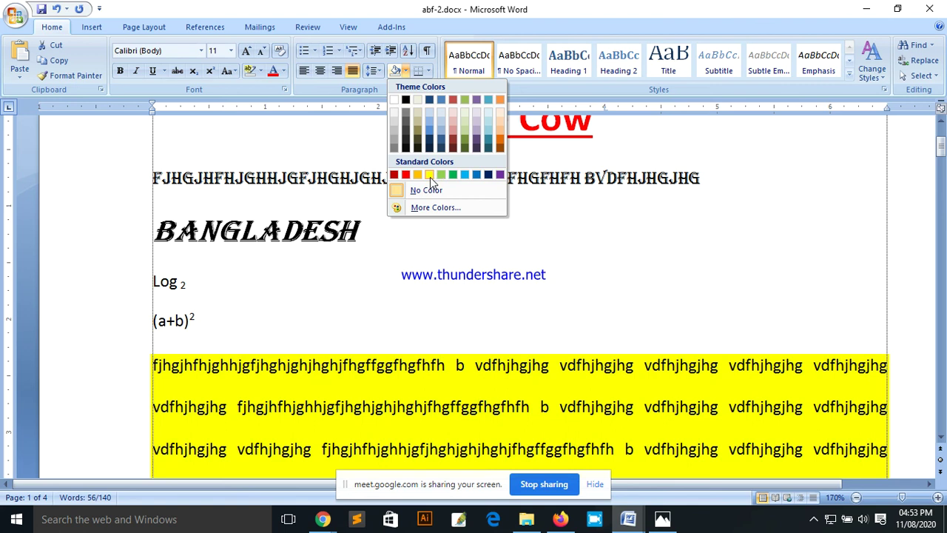
scroll(382, 346, down, 5)
click(332, 283)
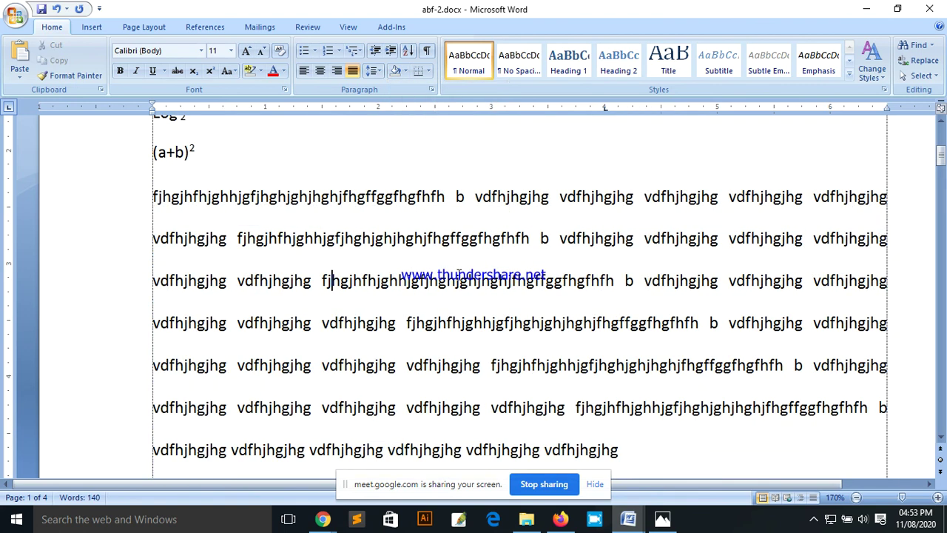
drag(154, 205, 621, 450)
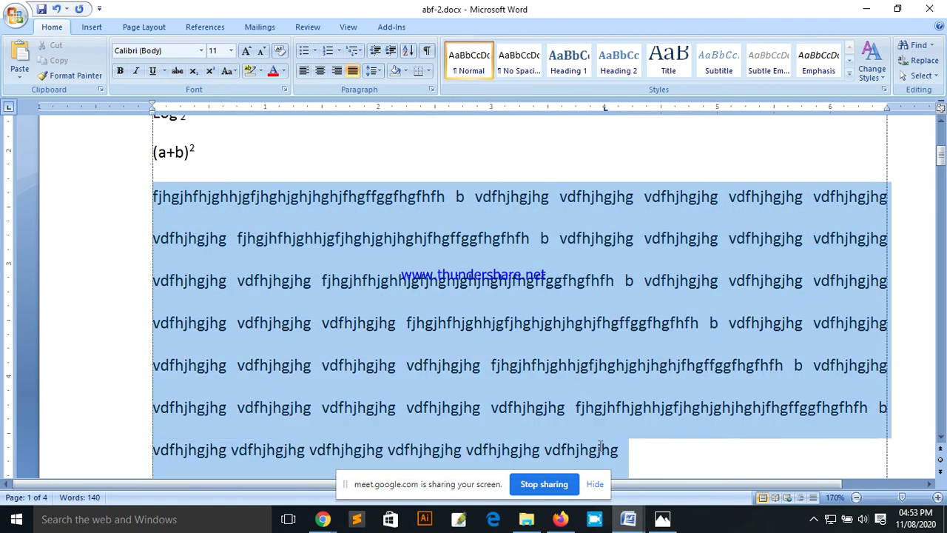
click(405, 71)
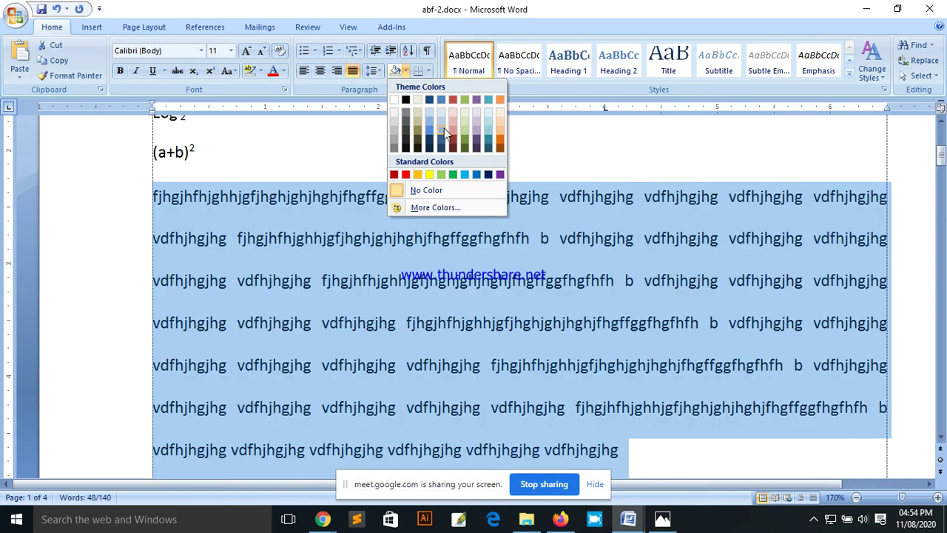
click(444, 128)
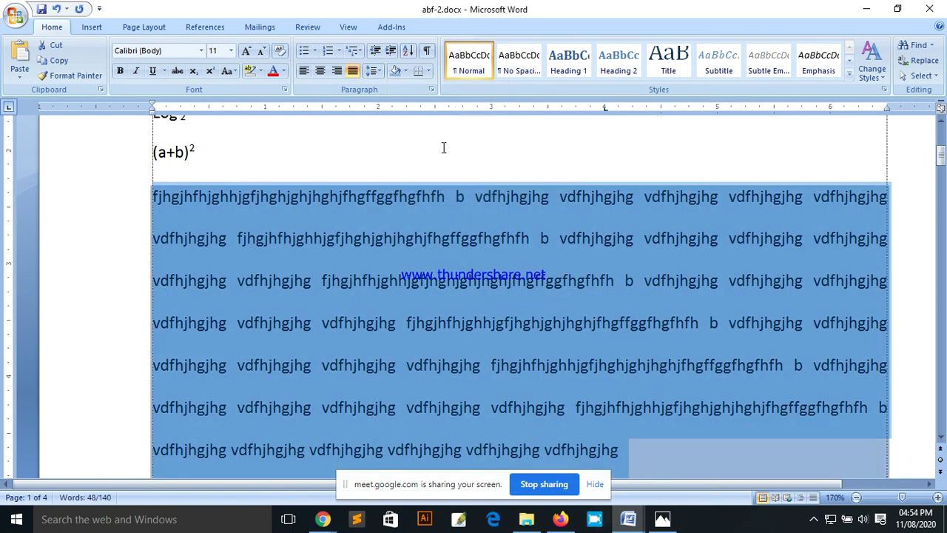
Step: Try red text on the shaded paragraph, then return the font colour to Automatic
click(274, 76)
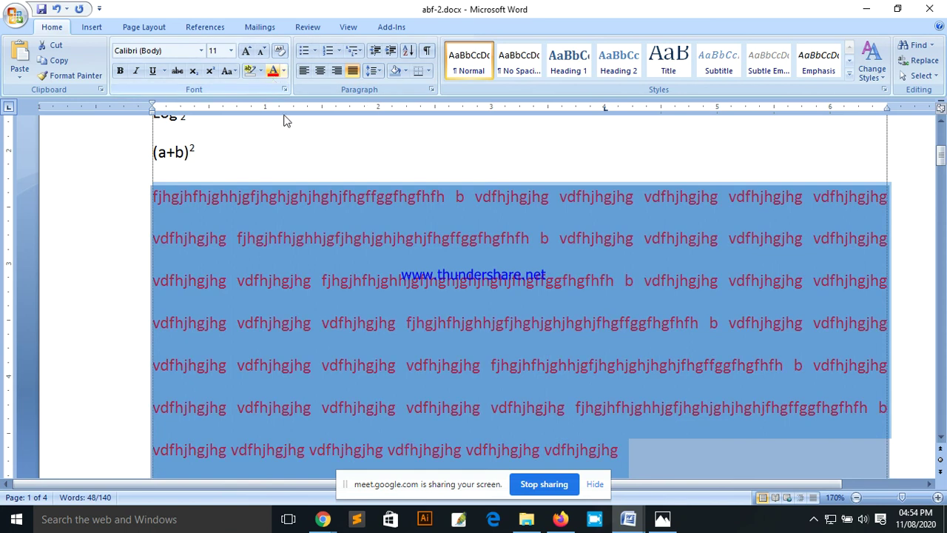
click(284, 71)
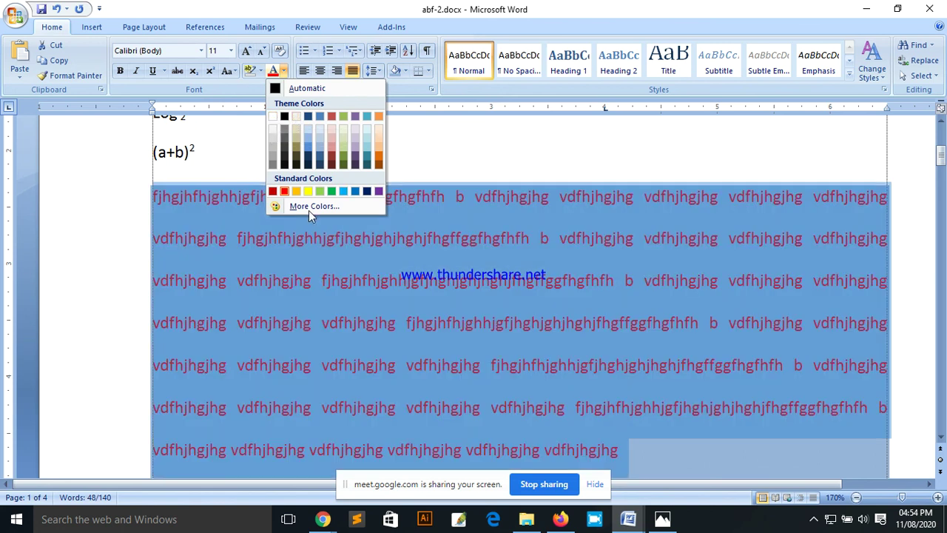
click(310, 207)
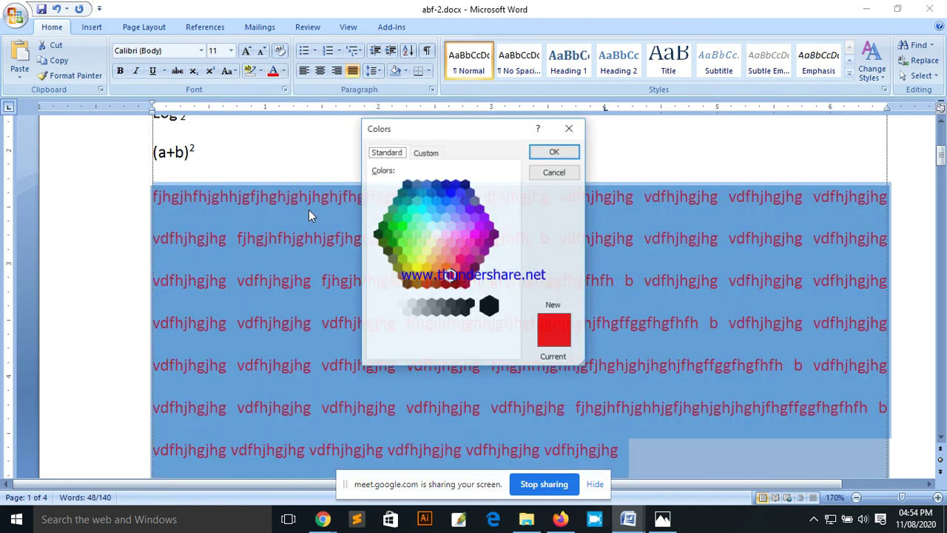
click(555, 173)
click(284, 71)
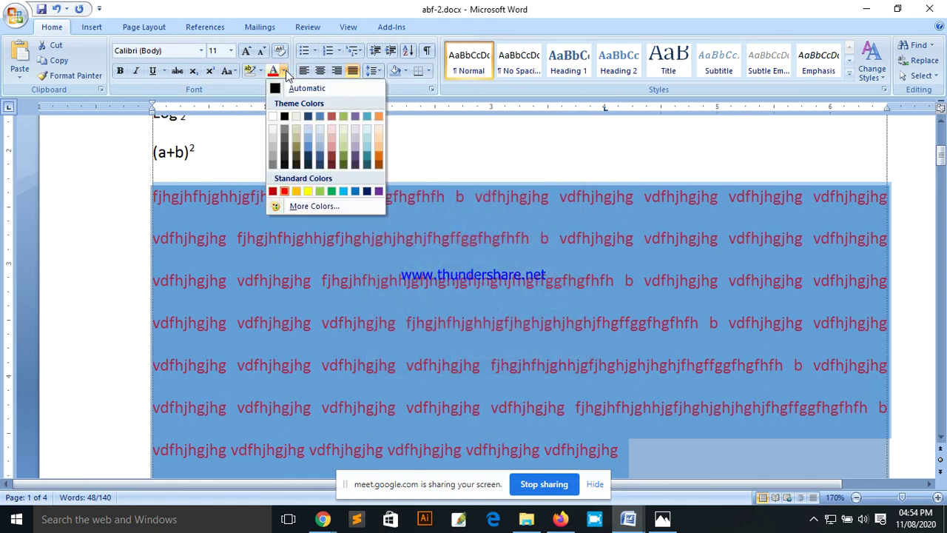
click(301, 83)
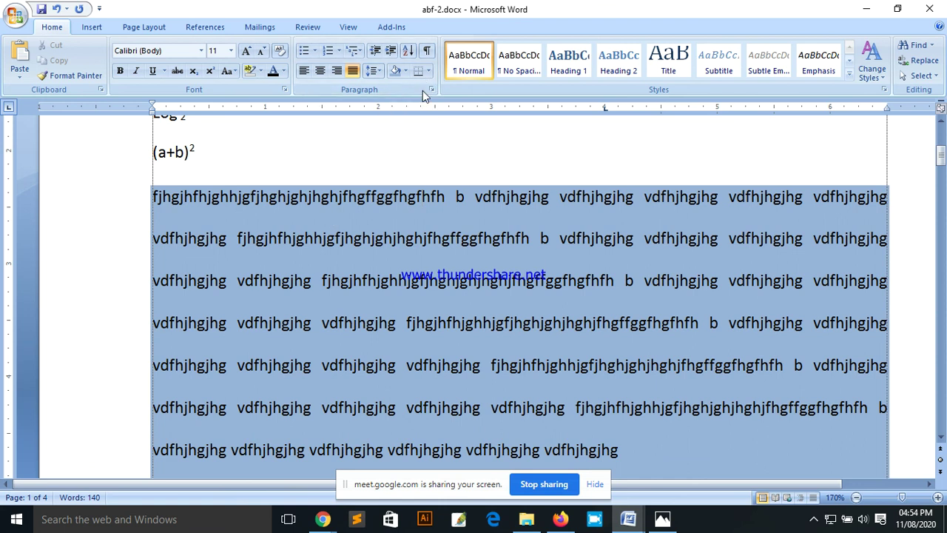
click(429, 71)
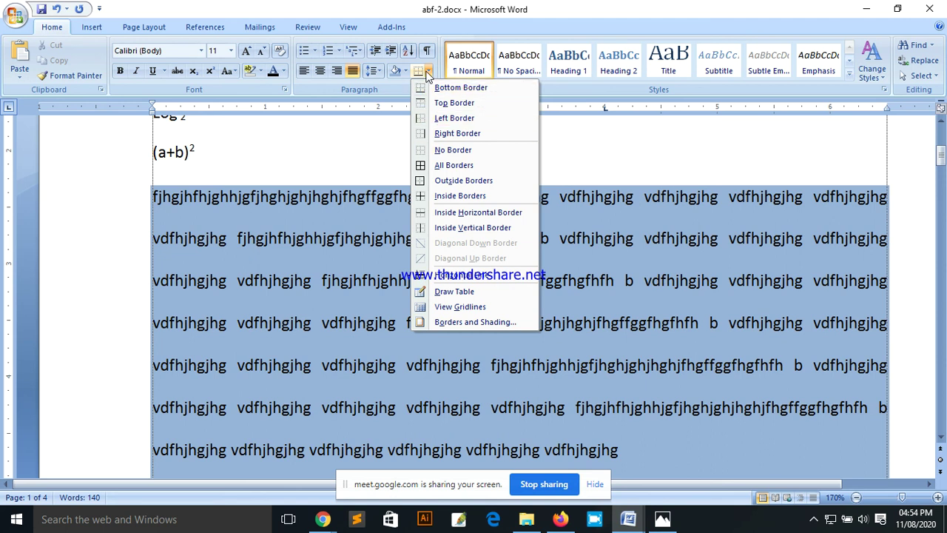
Step: Add Inside Borders to the first five lines of the shaded paragraph
click(222, 206)
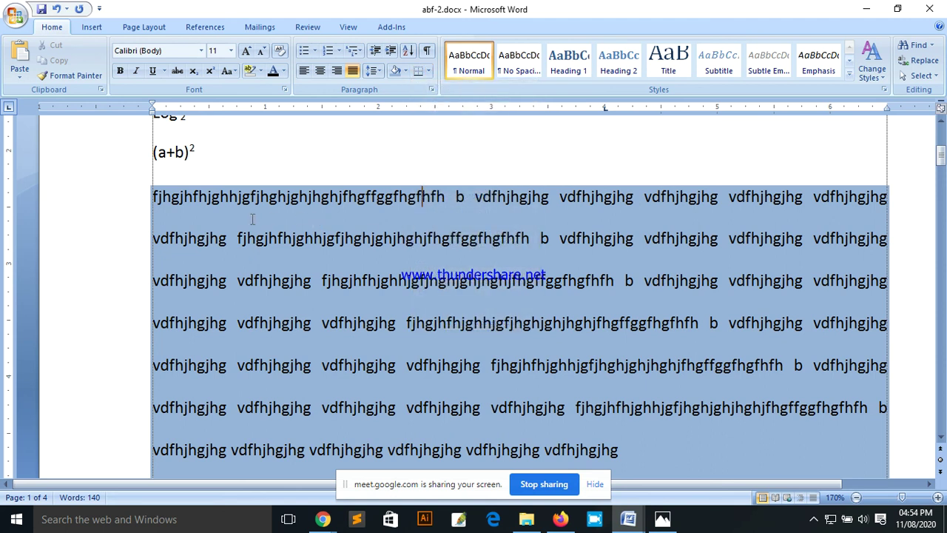
drag(178, 209, 640, 368)
scroll(640, 368, down, 3)
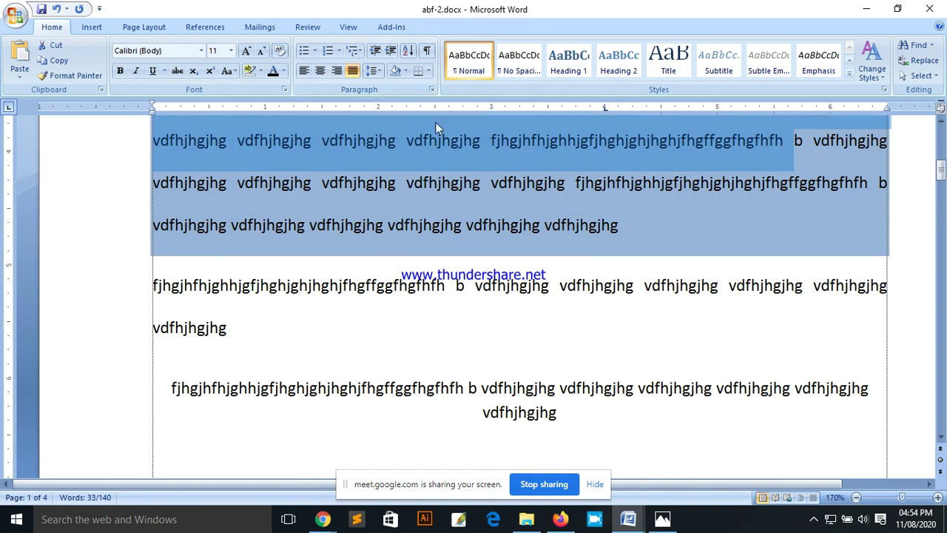
click(430, 72)
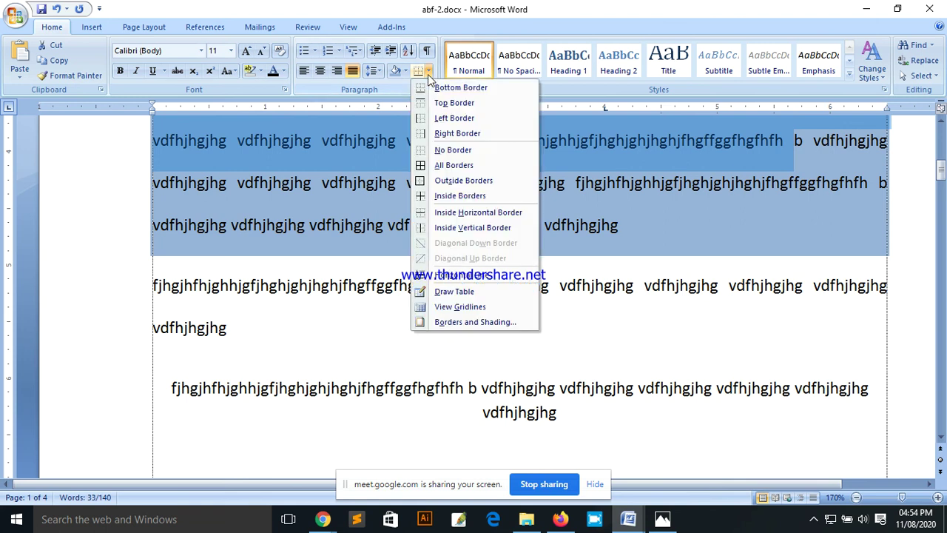
click(446, 195)
Step: Select the entire shaded paragraph
scroll(434, 222, up, 1)
scroll(434, 222, up, 2)
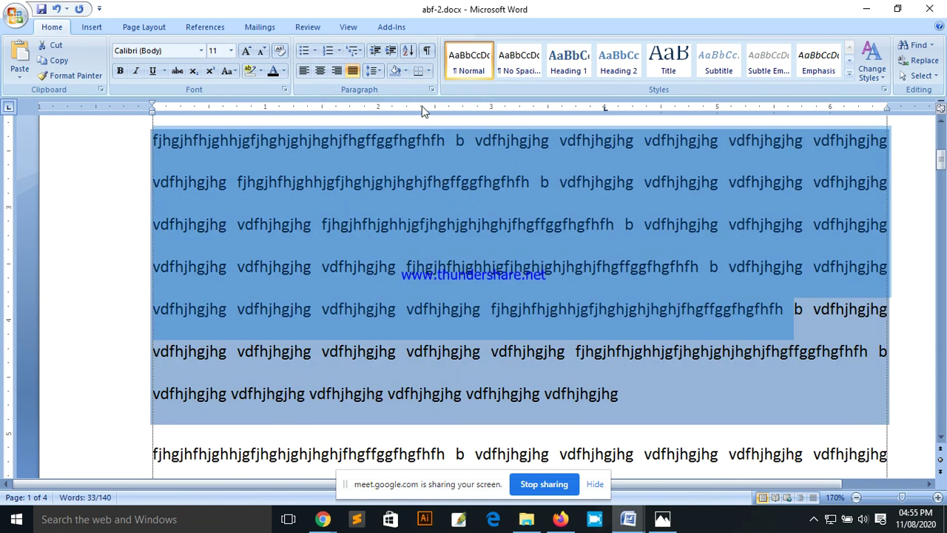
click(154, 152)
mouse_move(148, 151)
mouse_down()
mouse_move(489, 354)
mouse_move(640, 384)
mouse_move(641, 398)
mouse_up()
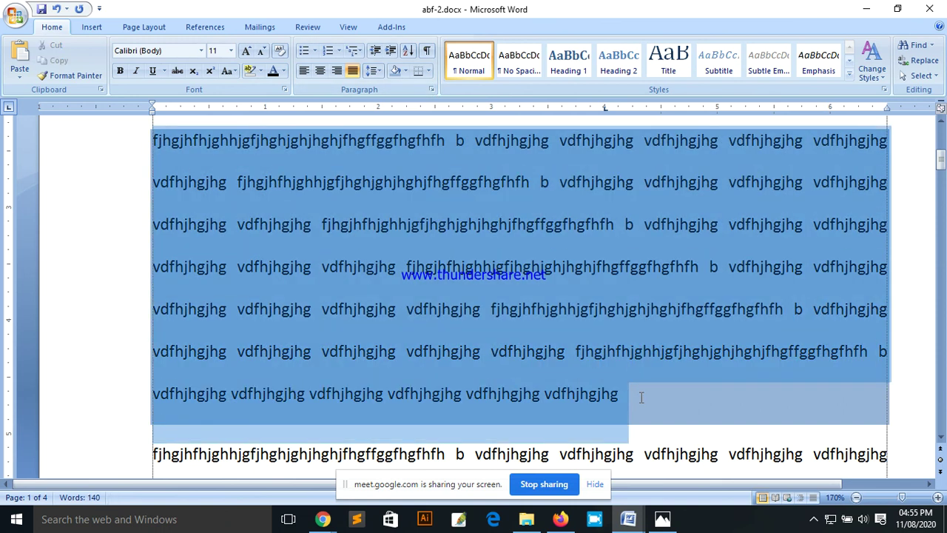
click(406, 71)
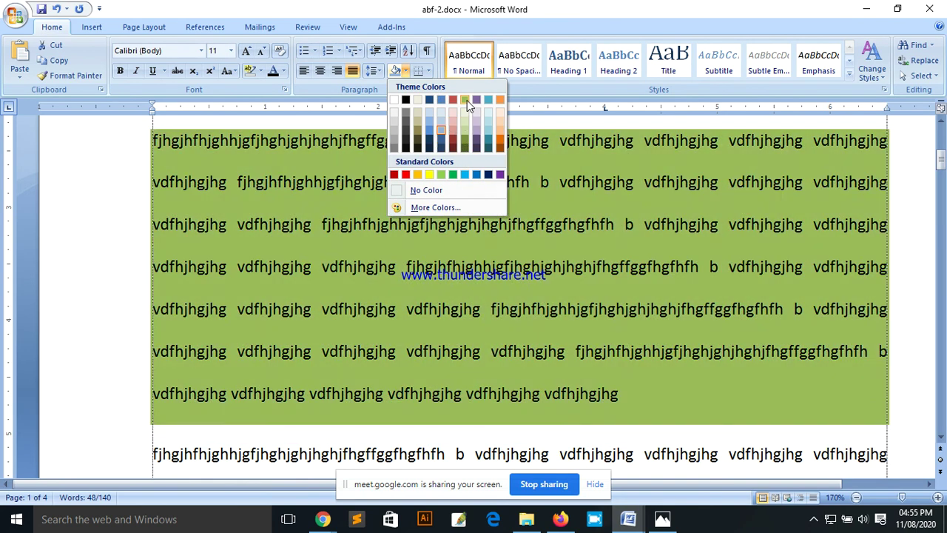
click(467, 100)
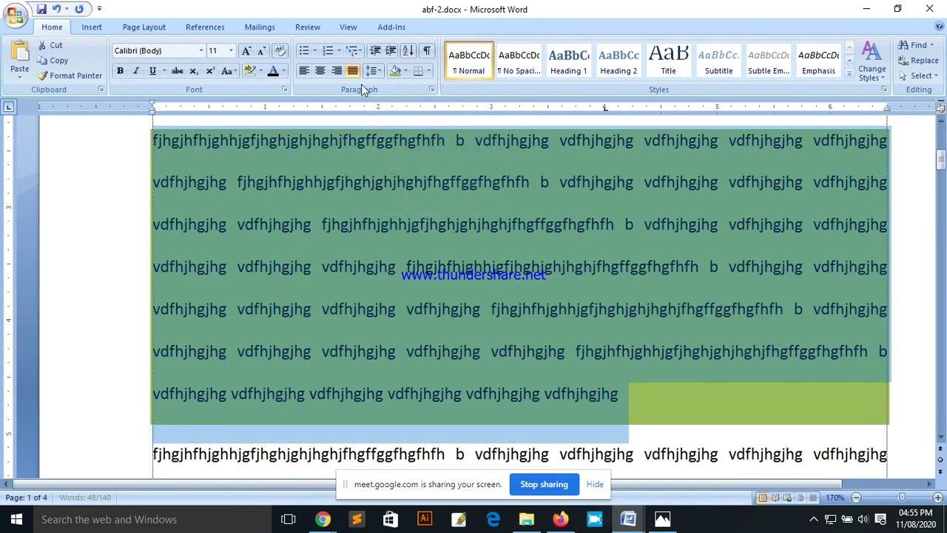
click(316, 52)
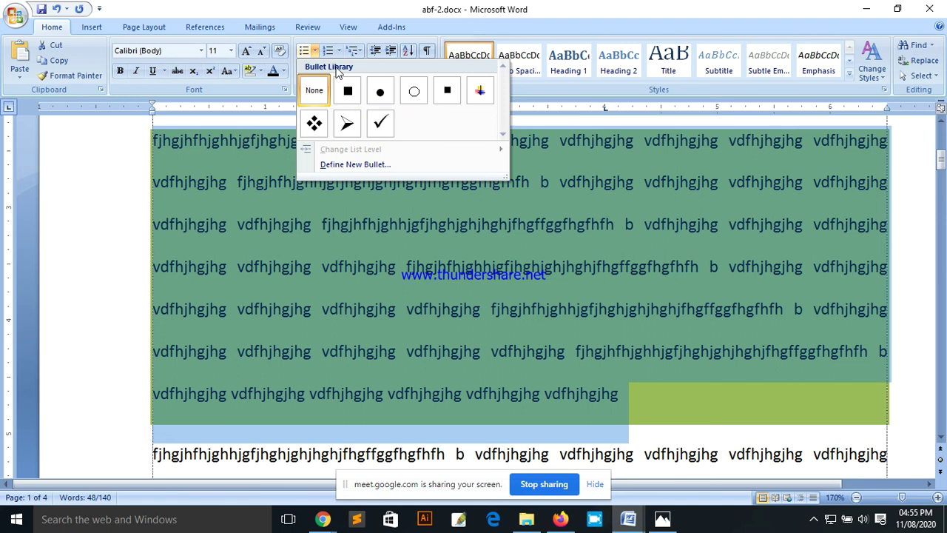
click(338, 50)
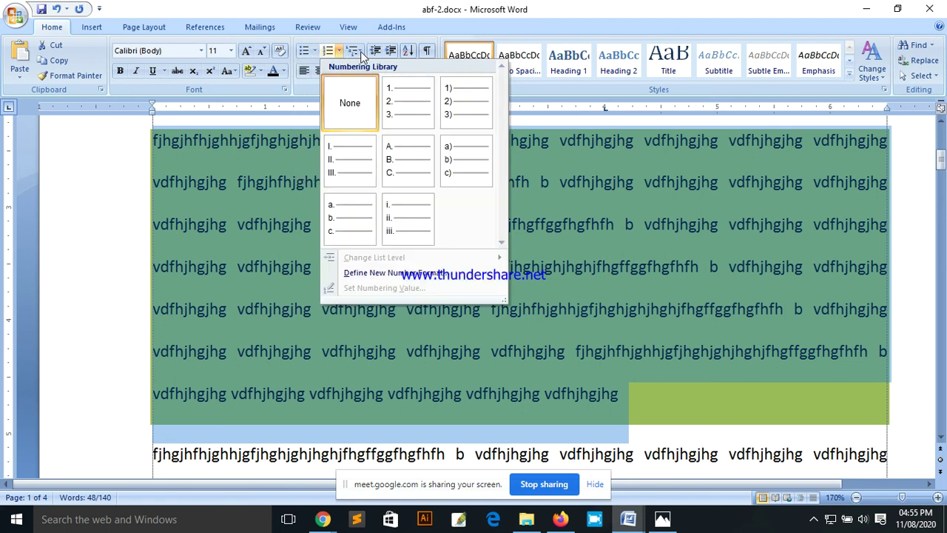
click(596, 284)
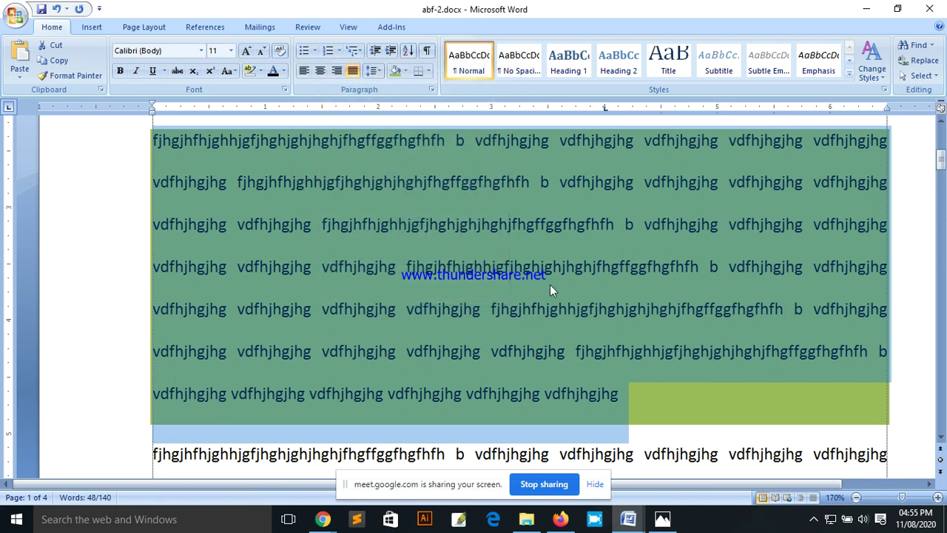
scroll(550, 284, up, 3)
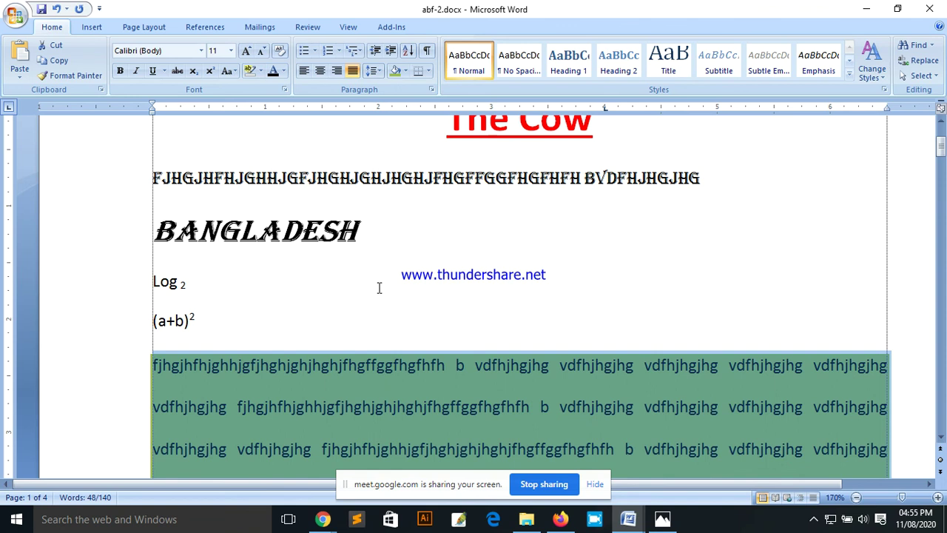
scroll(378, 278, down, 3)
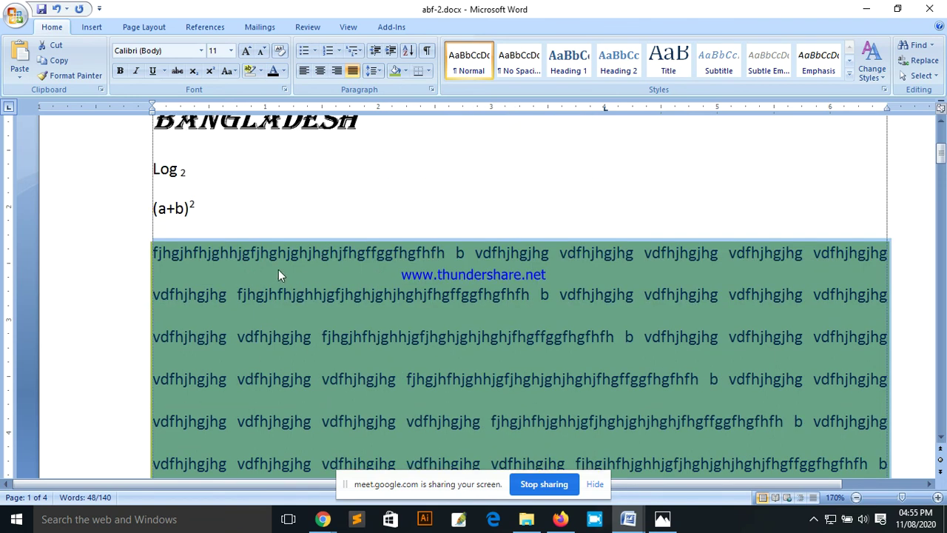
click(285, 263)
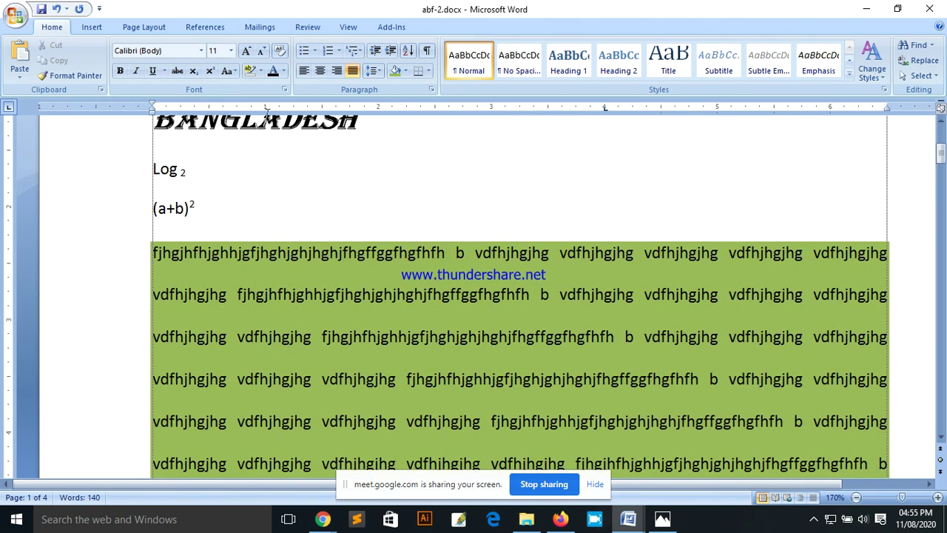
drag(153, 252, 617, 172)
scroll(605, 298, up, 3)
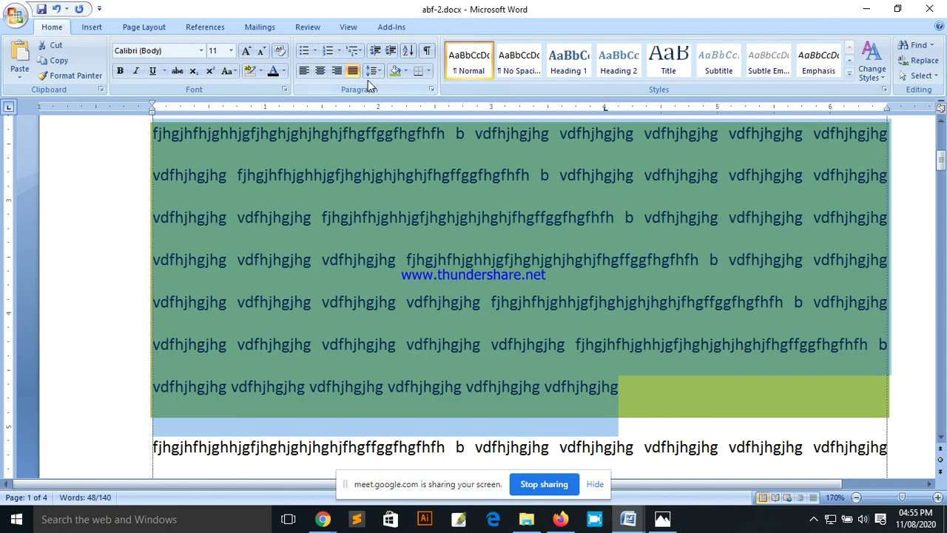
Step: Give the paragraph an arrow bullet, then switch it to a checkmark bullet
click(315, 51)
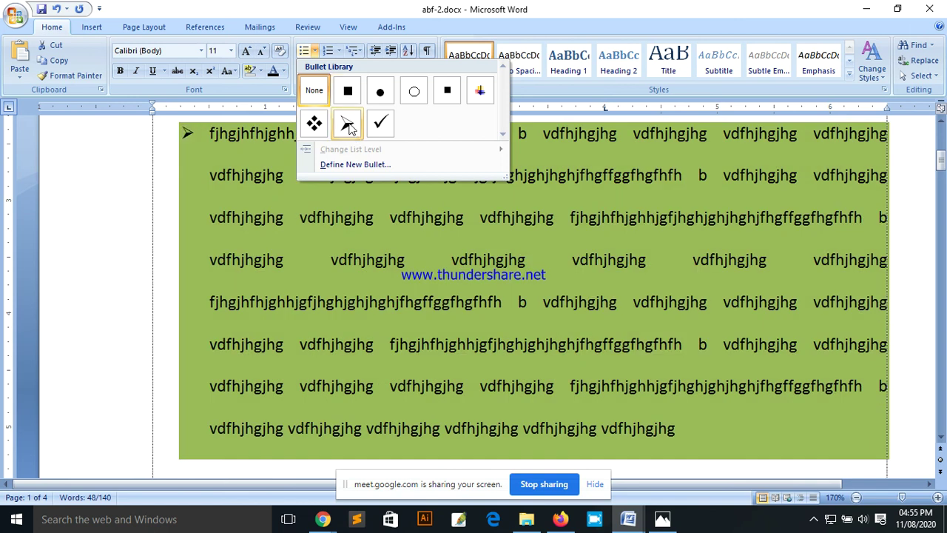
click(347, 125)
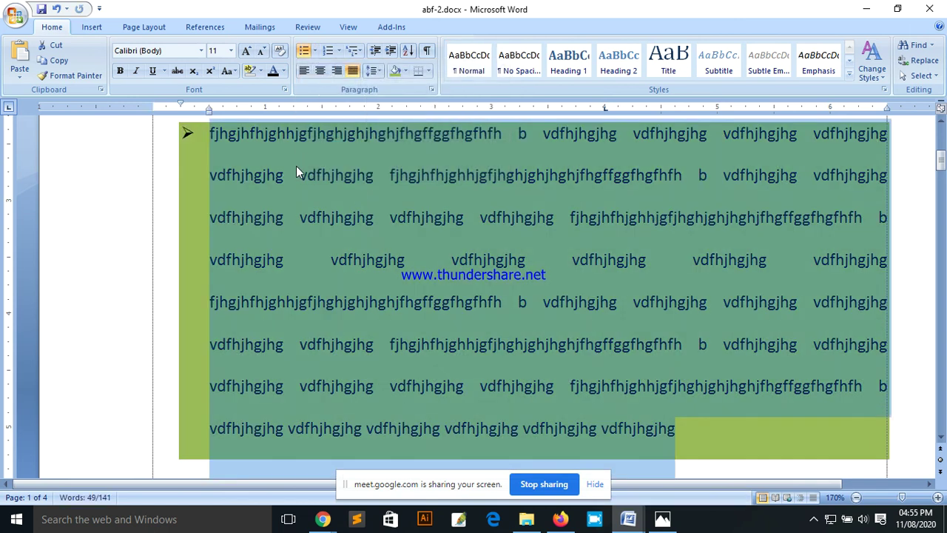
click(315, 51)
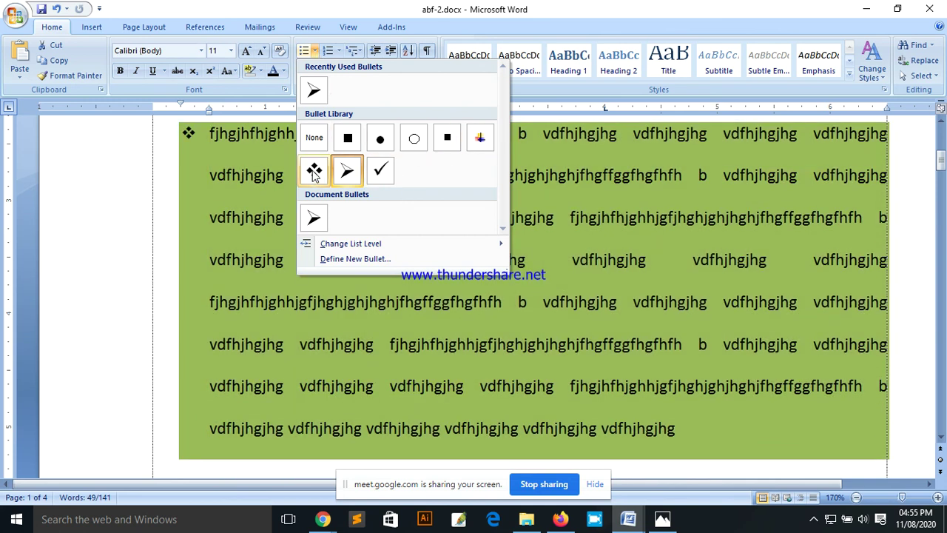
click(377, 171)
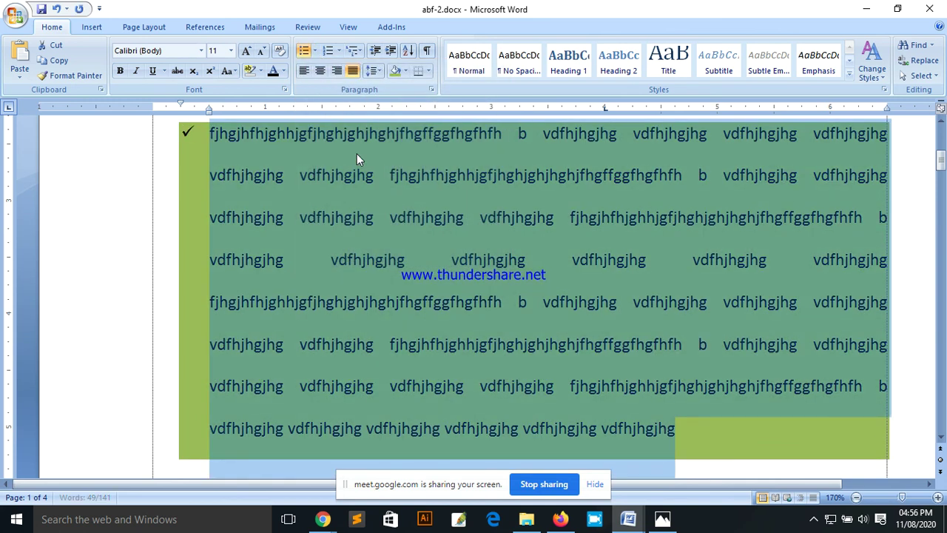
Step: Number the paragraph with the A. B. C. lettered format instead
click(339, 50)
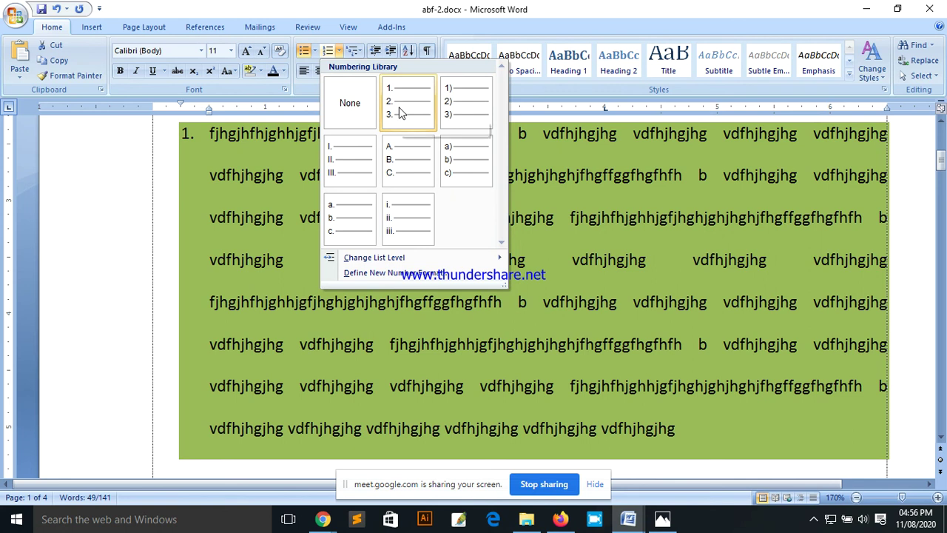
click(402, 170)
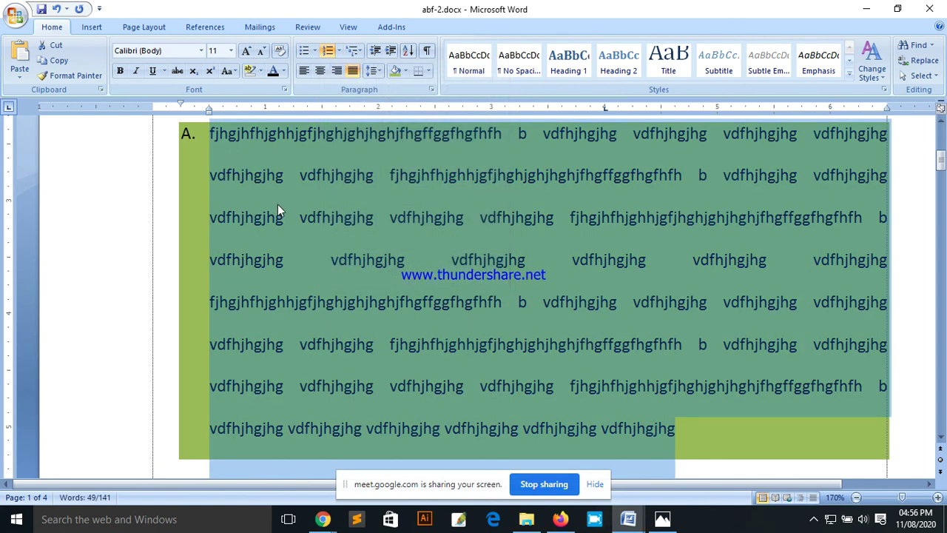
scroll(278, 211, down, 3)
click(588, 288)
scroll(454, 283, up, 4)
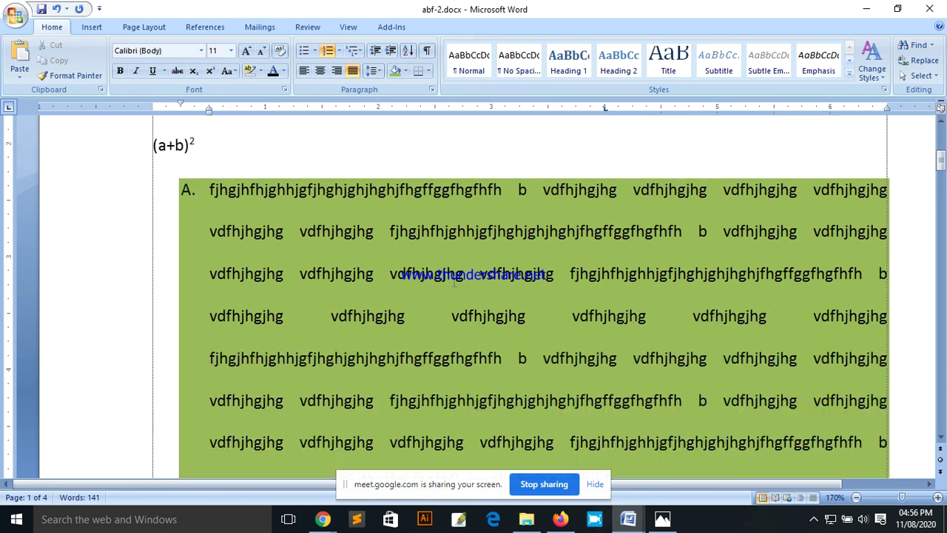
scroll(454, 283, up, 1)
scroll(598, 384, down, 2)
scroll(721, 259, up, 2)
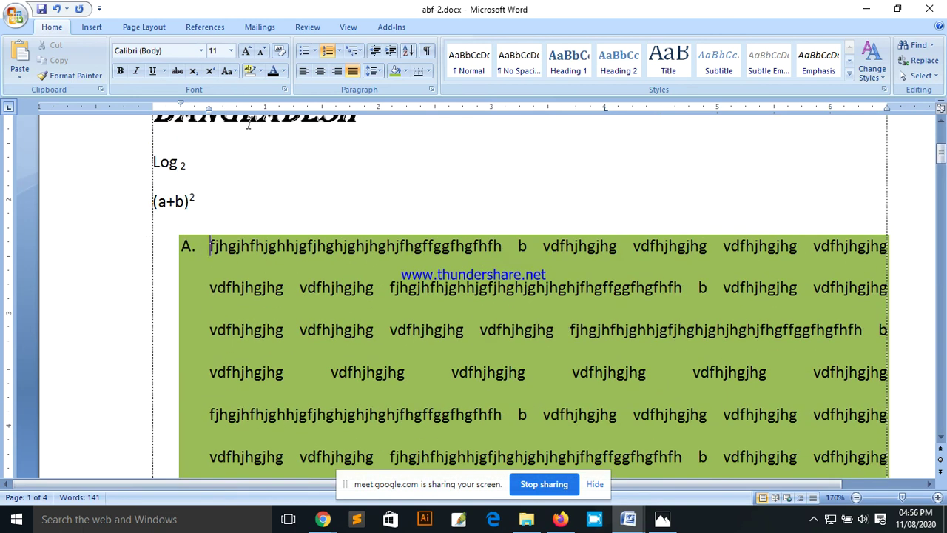
Step: Split the lettered paragraph at three points to create list items B, C and D
click(723, 246)
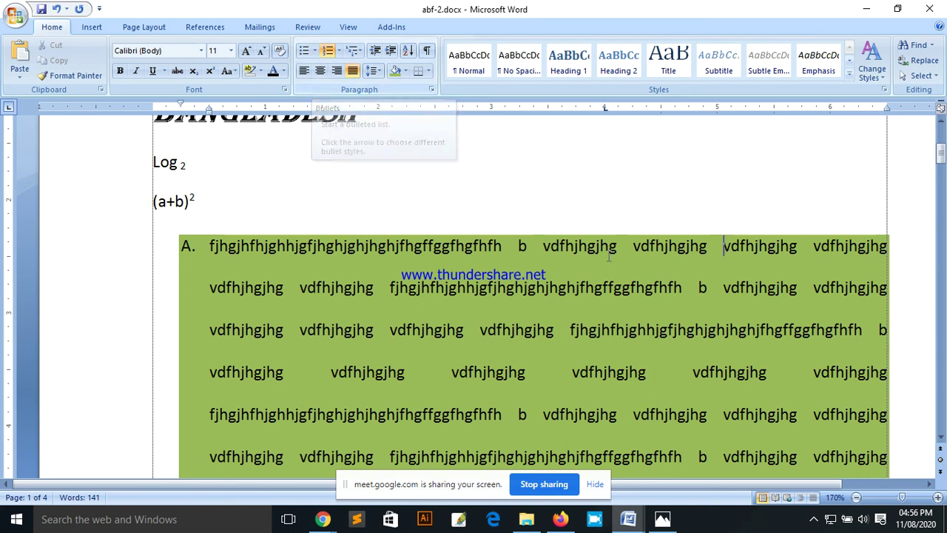
key(Return)
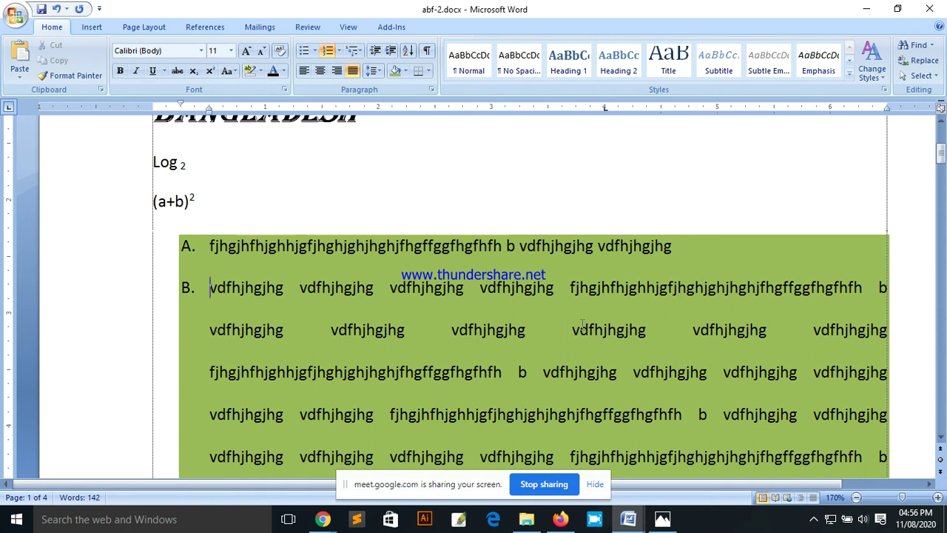
click(879, 287)
key(Return)
click(694, 329)
key(Return)
Step: Split the remaining text further to add list items E and F
click(699, 372)
key(Return)
scroll(607, 380, down, 1)
scroll(608, 380, down, 1)
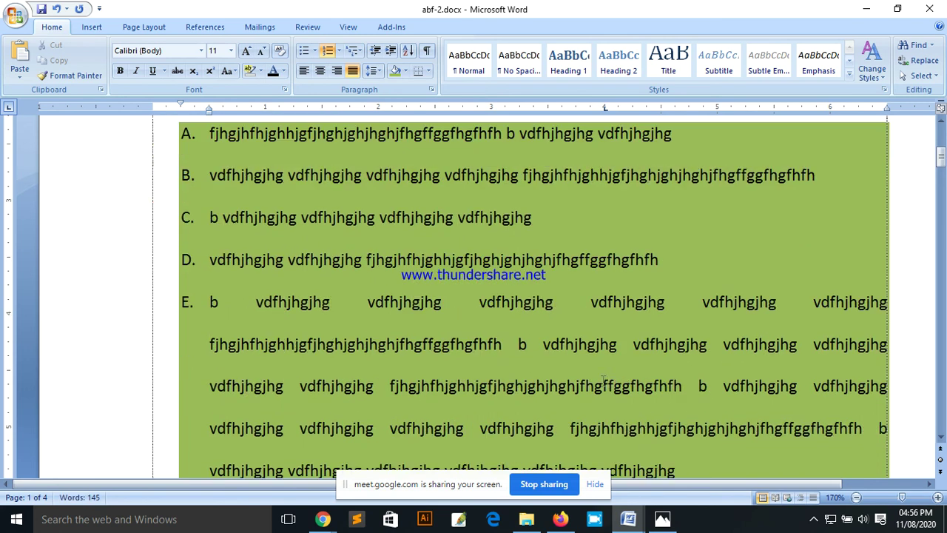
click(700, 302)
key(Return)
scroll(436, 289, up, 2)
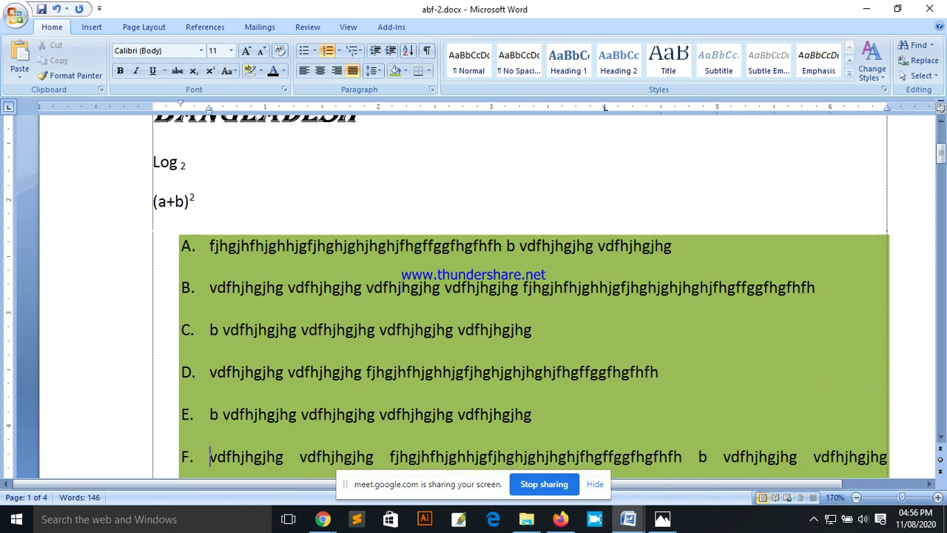
scroll(194, 237, down, 1)
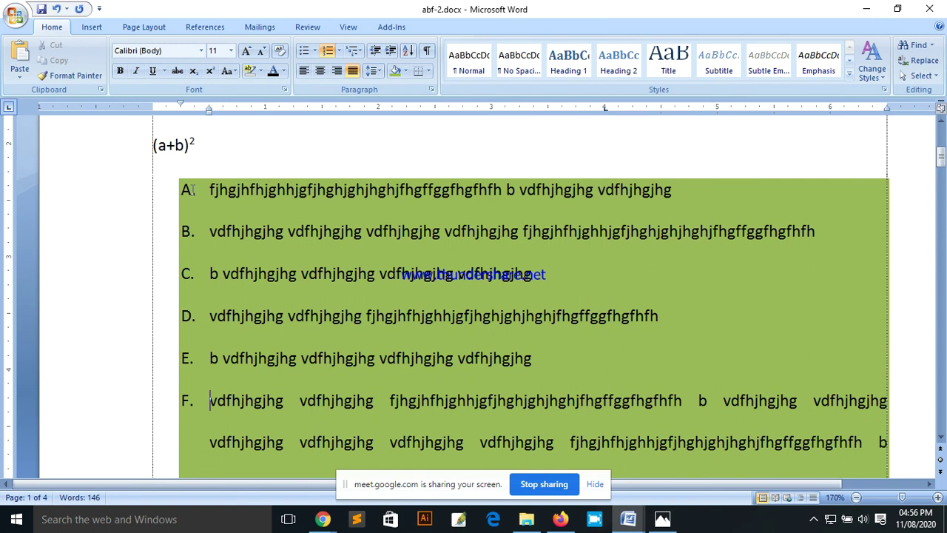
Step: Renumber list items A through F with the I. II. III. Roman-numeral format
drag(211, 188, 370, 418)
scroll(378, 330, up, 4)
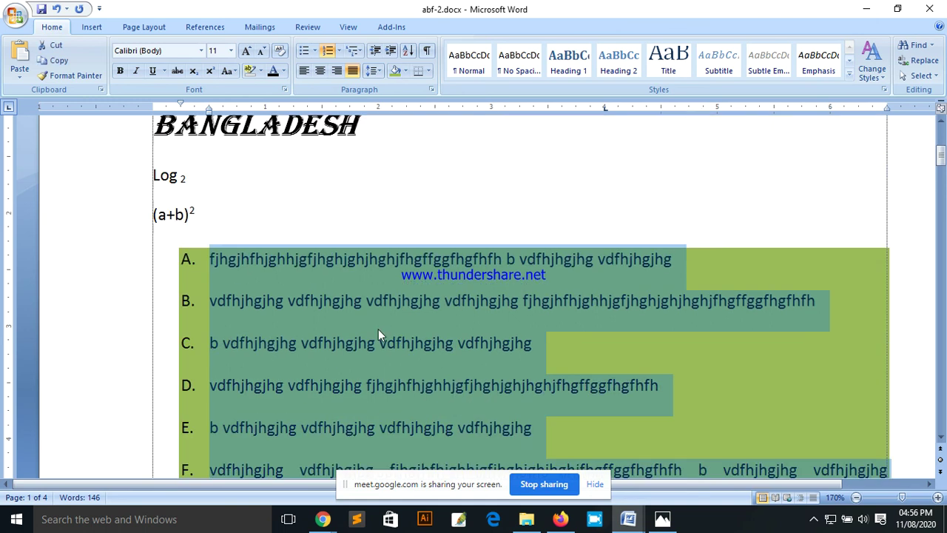
click(338, 52)
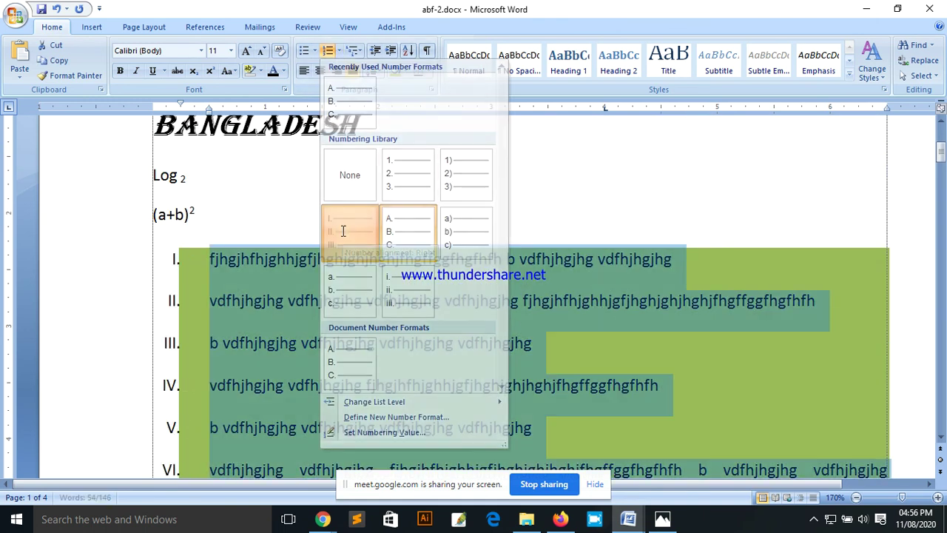
click(344, 235)
scroll(372, 282, down, 2)
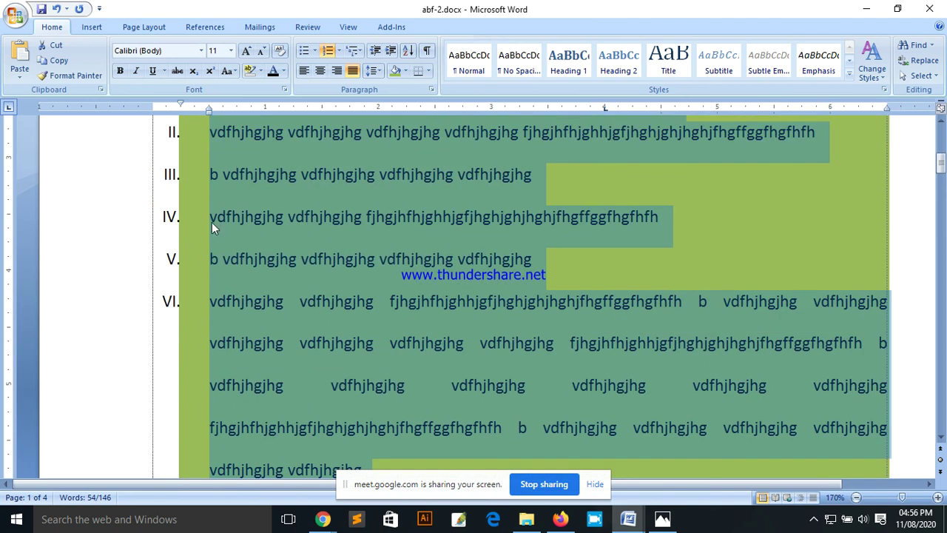
click(442, 218)
scroll(419, 296, up, 4)
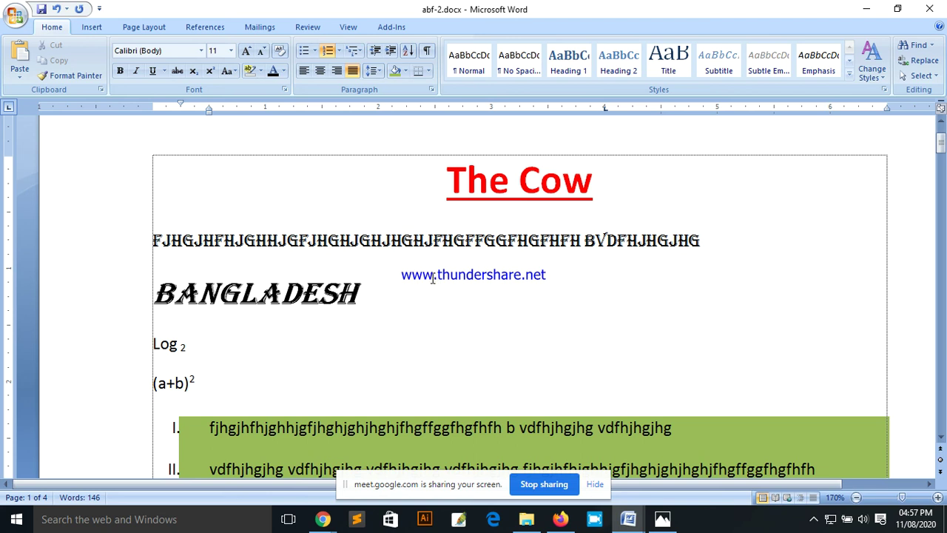
Step: Minimize Word and bring up Free Screen Recorder from the system tray
click(867, 13)
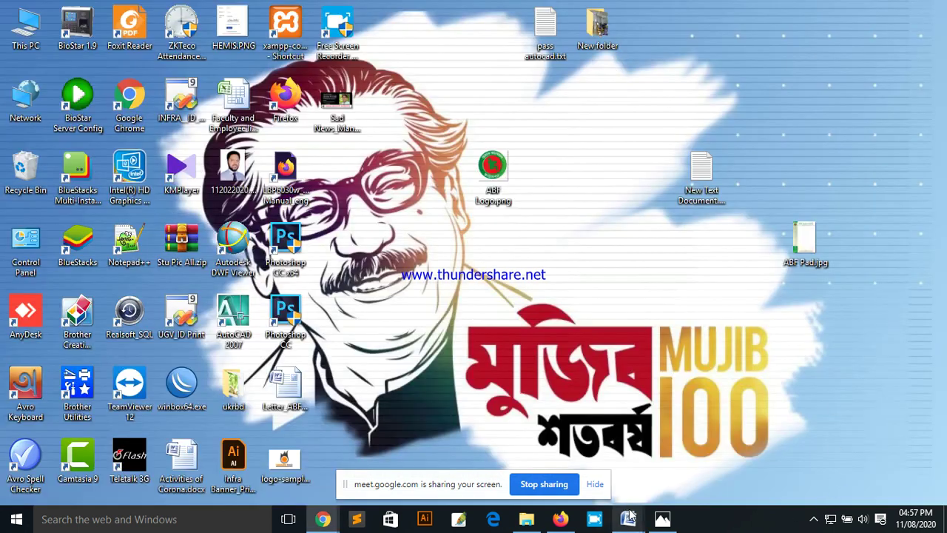
click(814, 521)
click(800, 490)
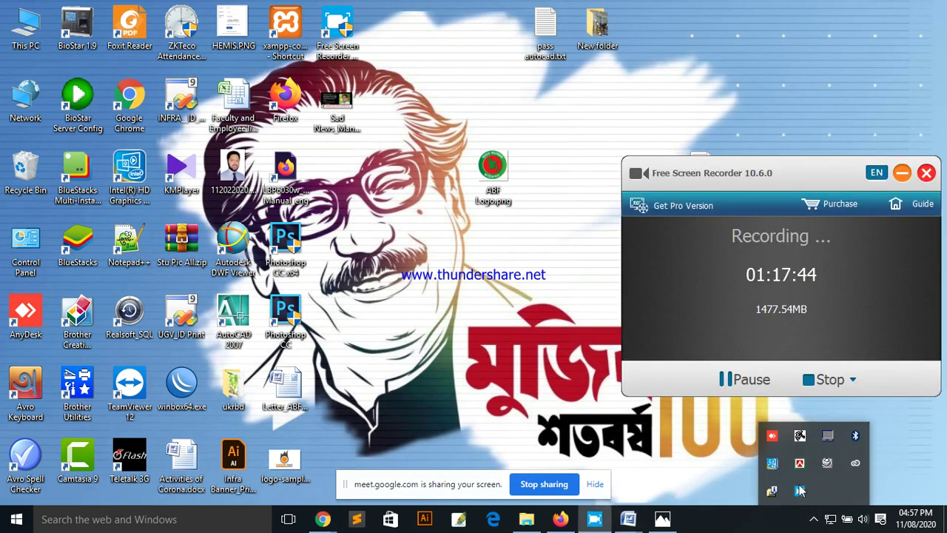